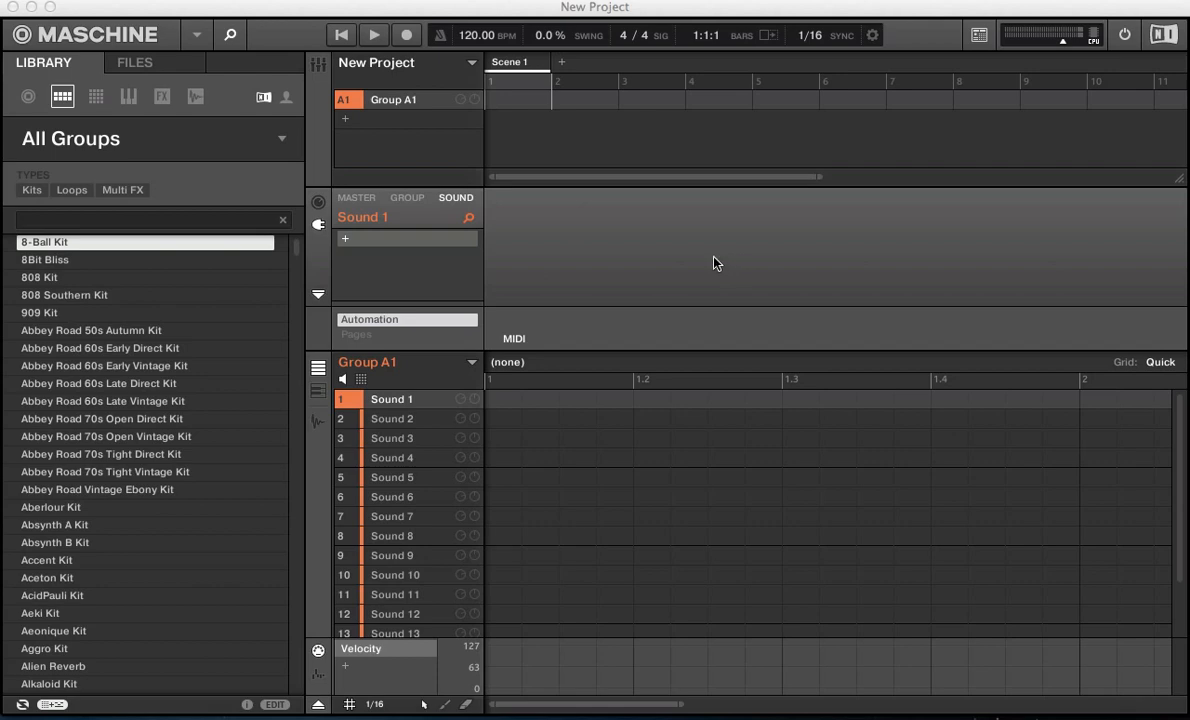
# Open the sampling recorder for Sound 1, set its source to Ext. Mono and review the available input channels.
pyautogui.click(316, 425)
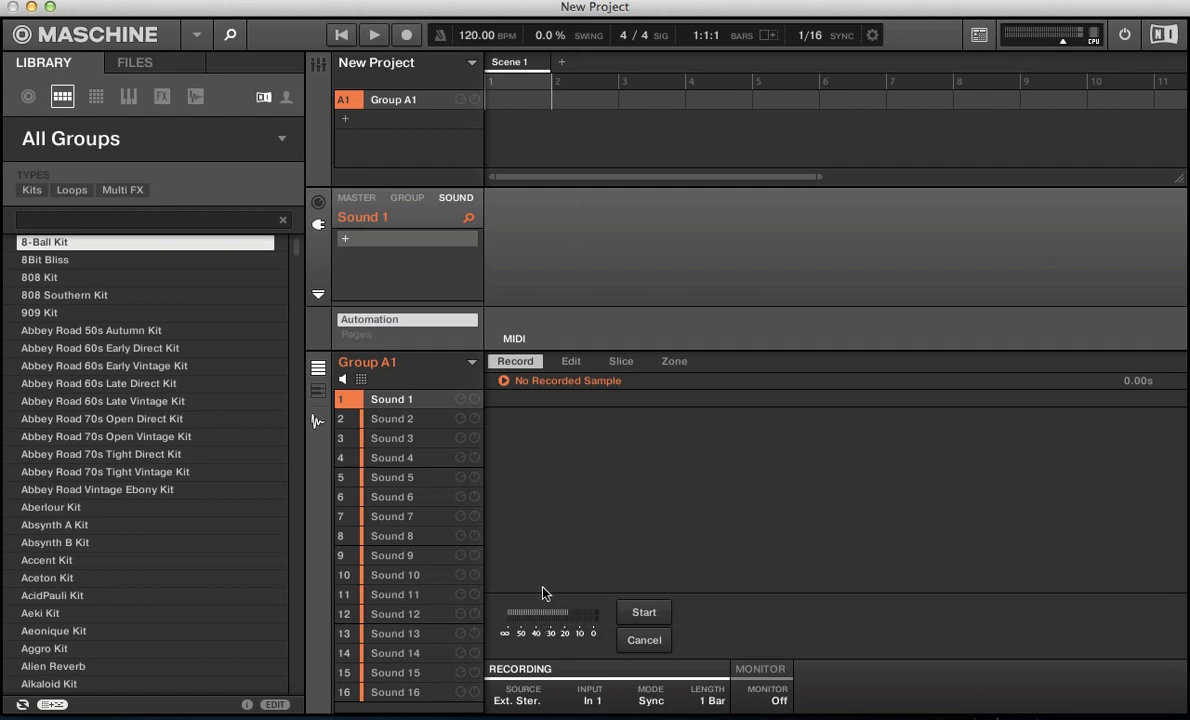
pyautogui.click(514, 703)
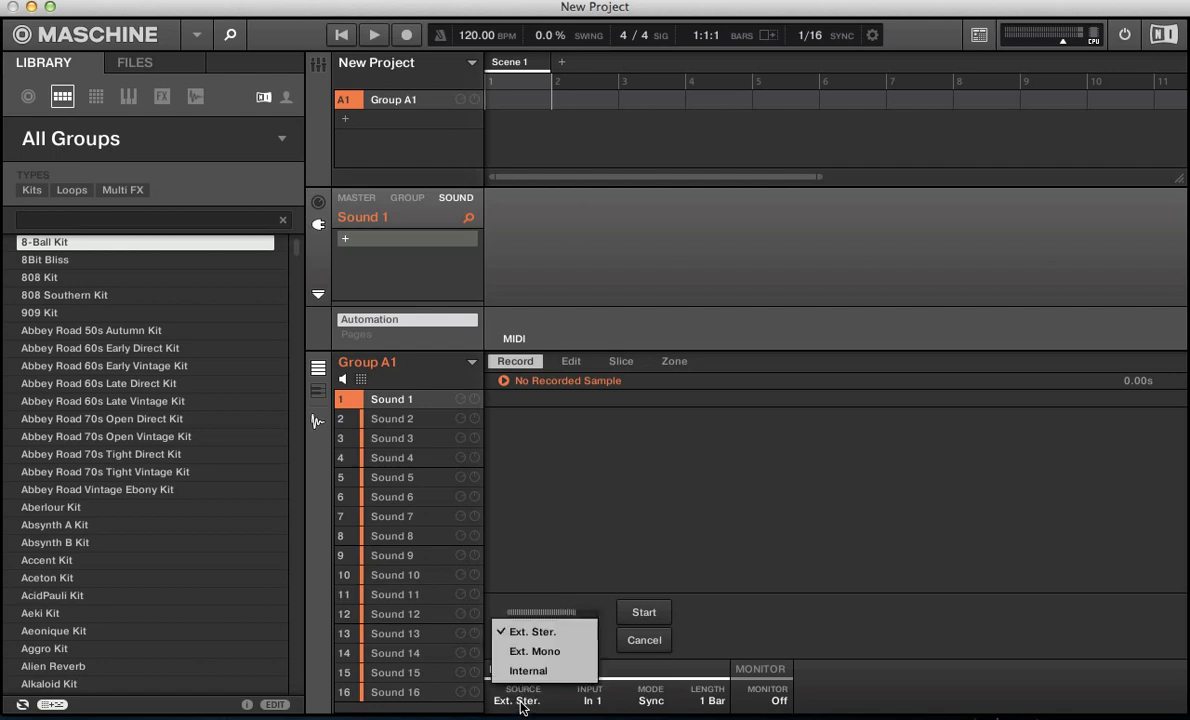
pyautogui.click(520, 652)
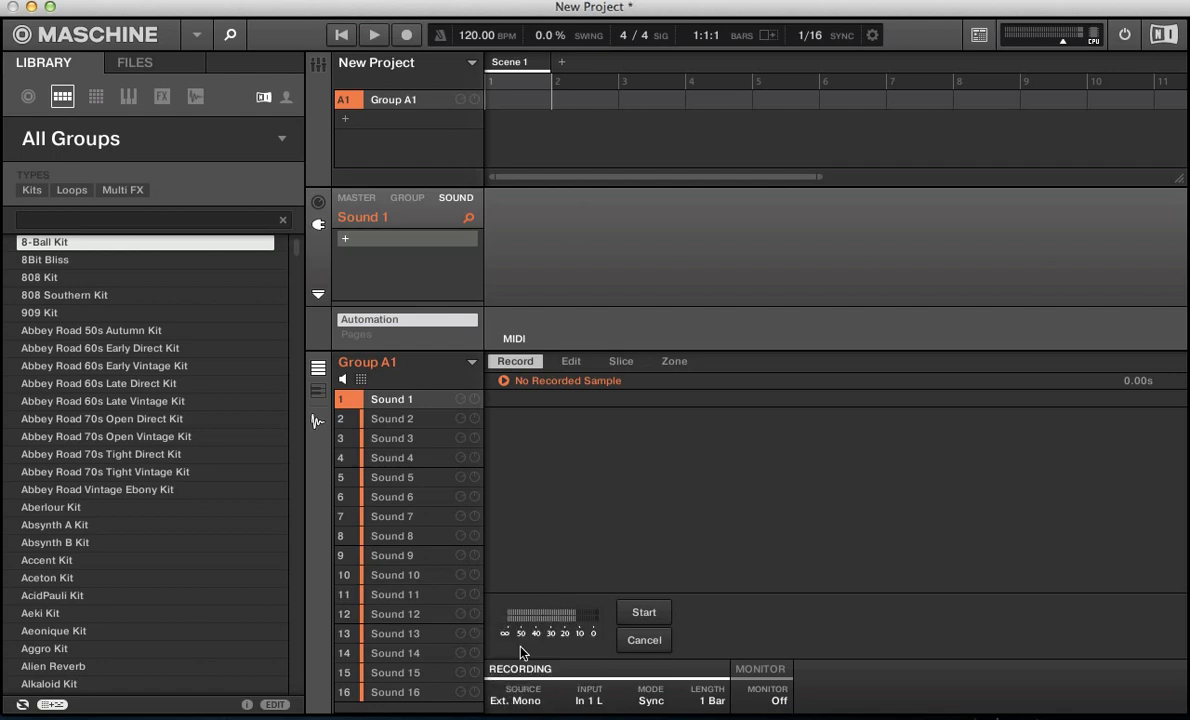
pyautogui.click(521, 702)
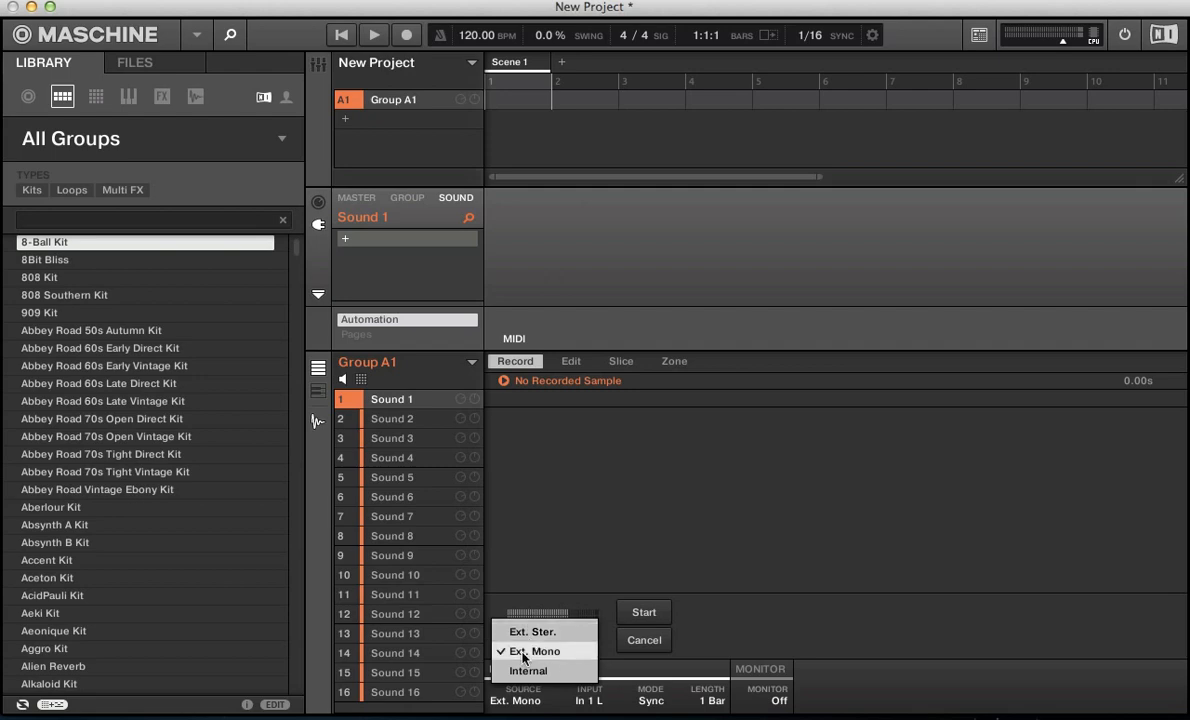
pyautogui.click(558, 552)
pyautogui.click(590, 701)
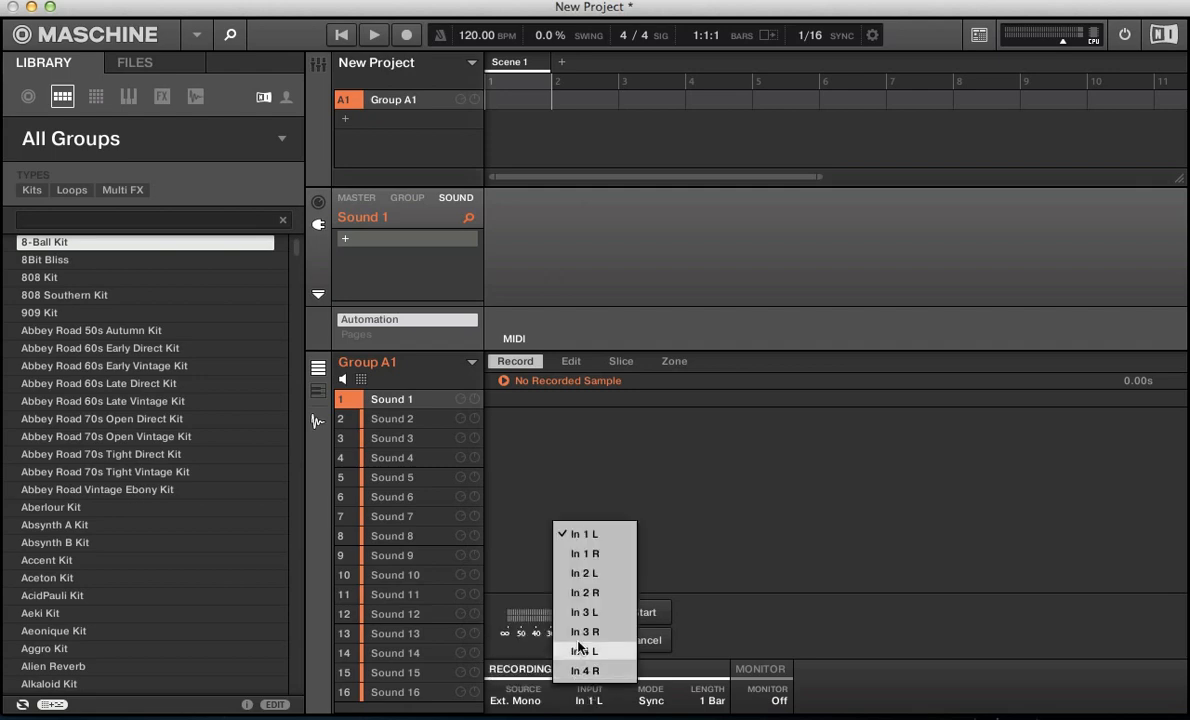
pyautogui.click(776, 562)
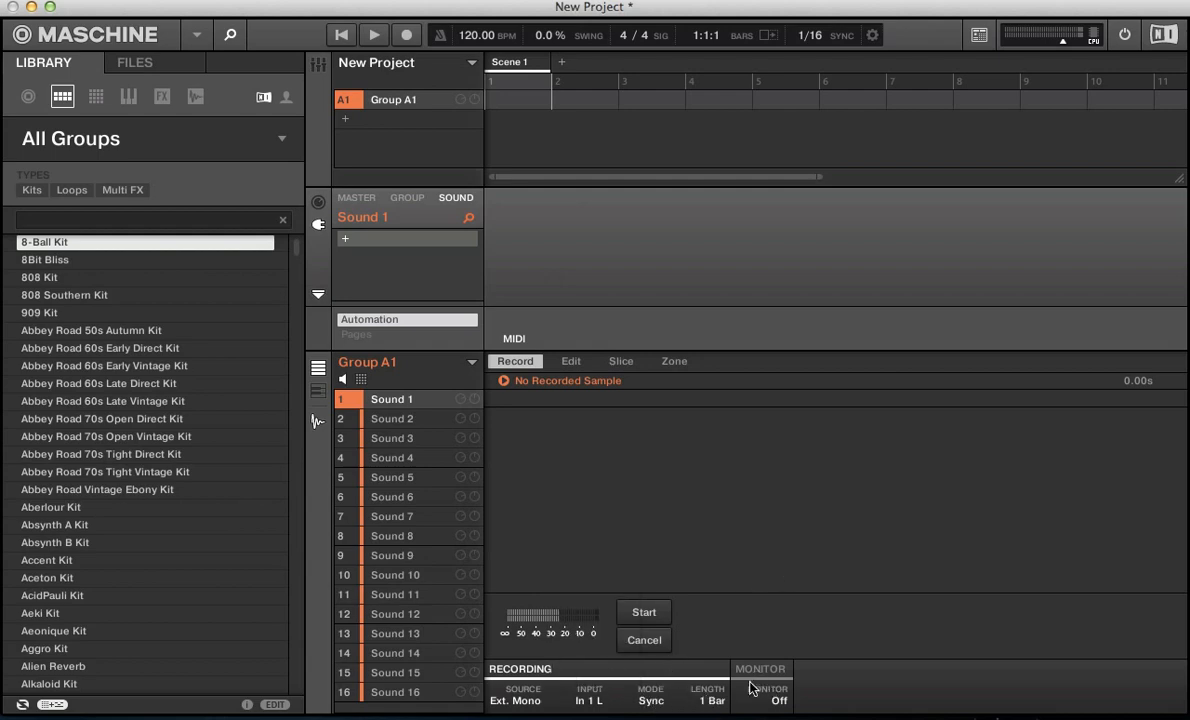
# Switch the recording source to Internal and back to Ext. Mono.
pyautogui.click(514, 700)
pyautogui.click(516, 672)
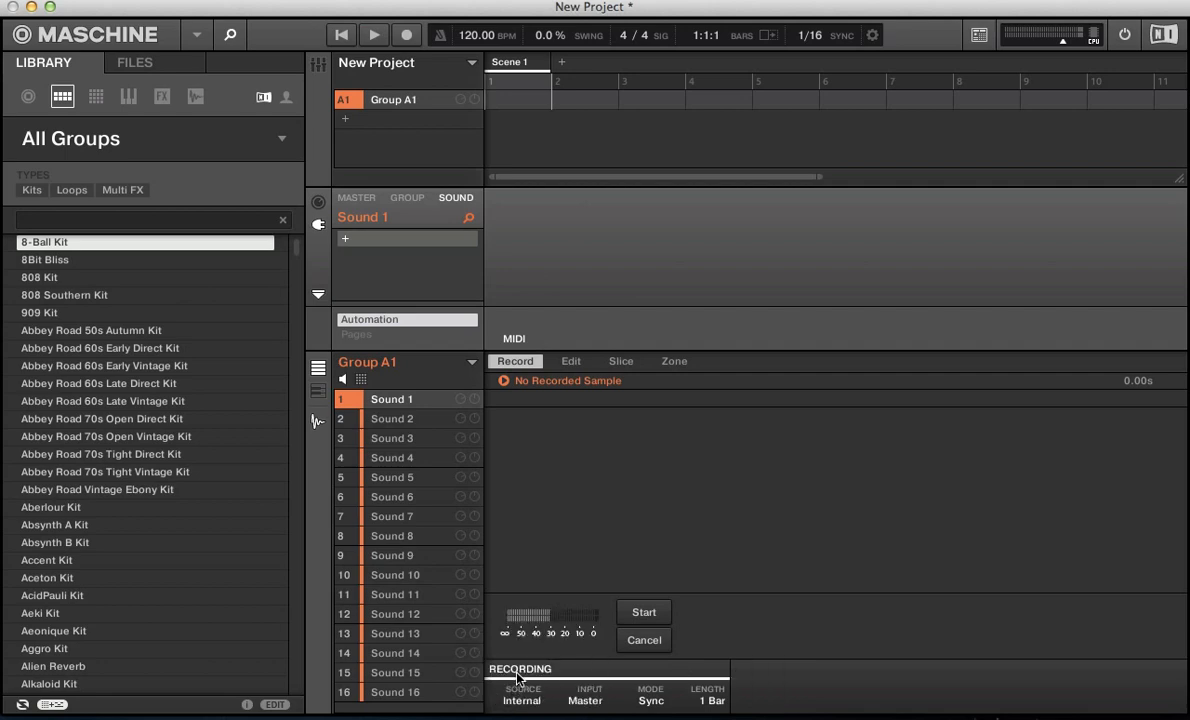
pyautogui.click(521, 701)
pyautogui.click(527, 650)
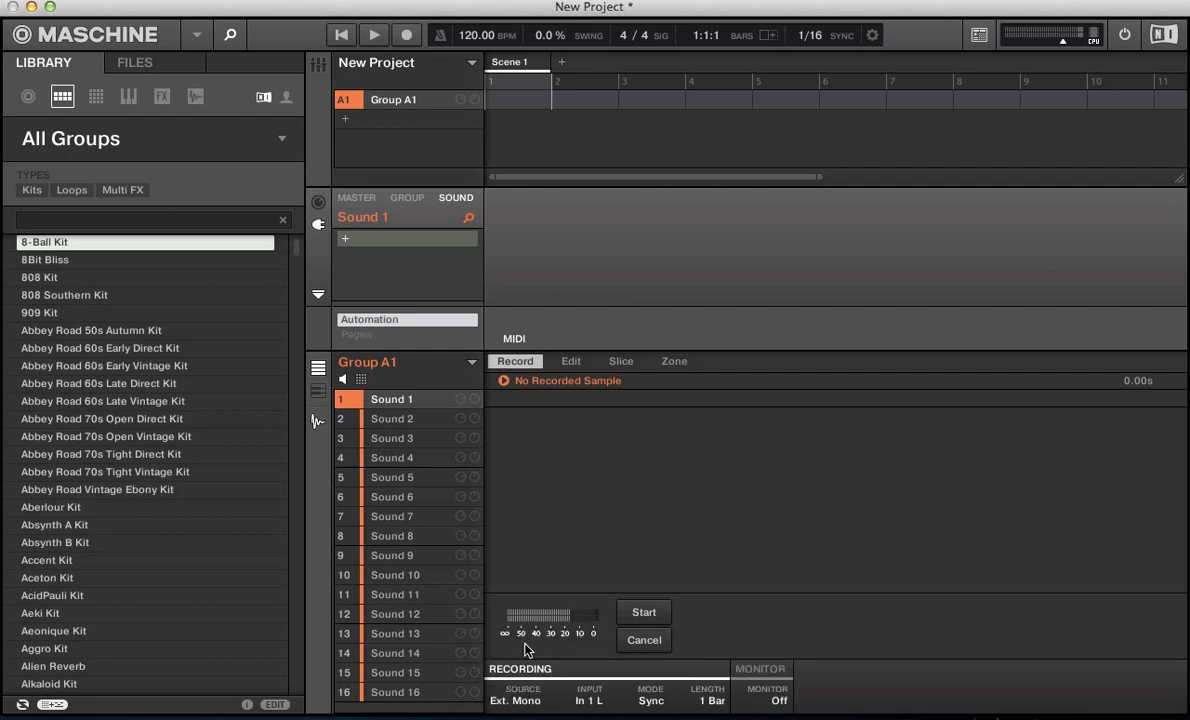
# Turn input monitoring on, and set the recording source to Internal.
pyautogui.click(777, 701)
pyautogui.click(515, 699)
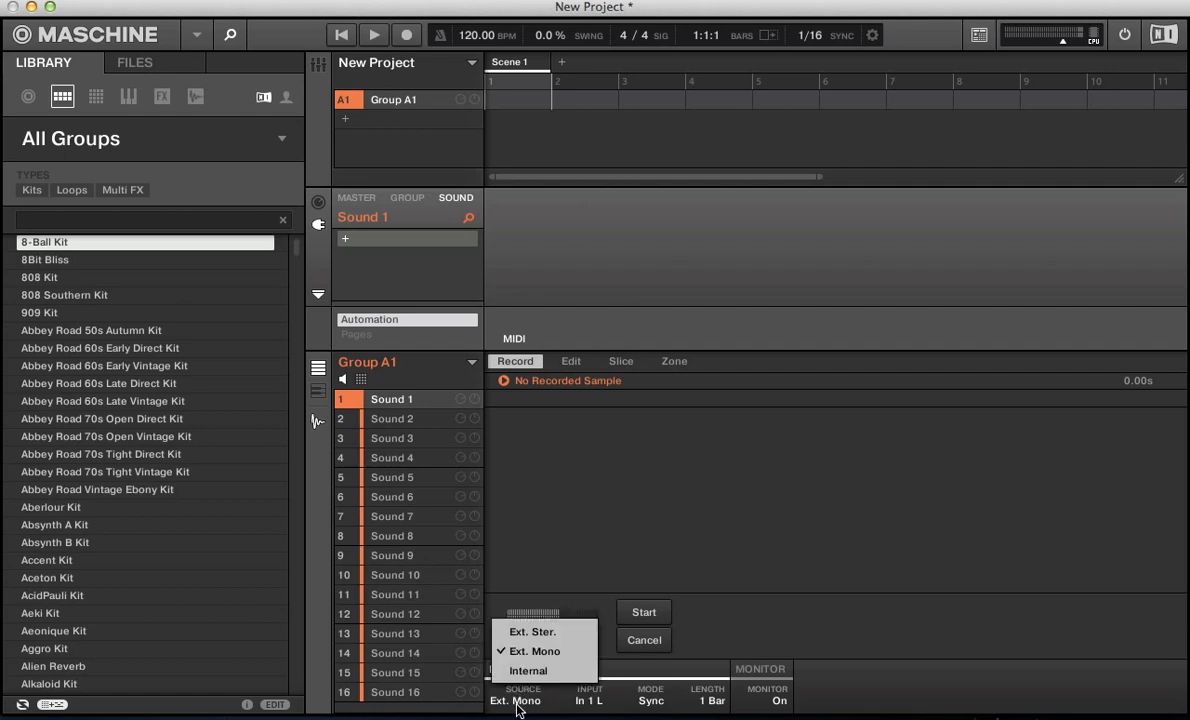
pyautogui.click(515, 672)
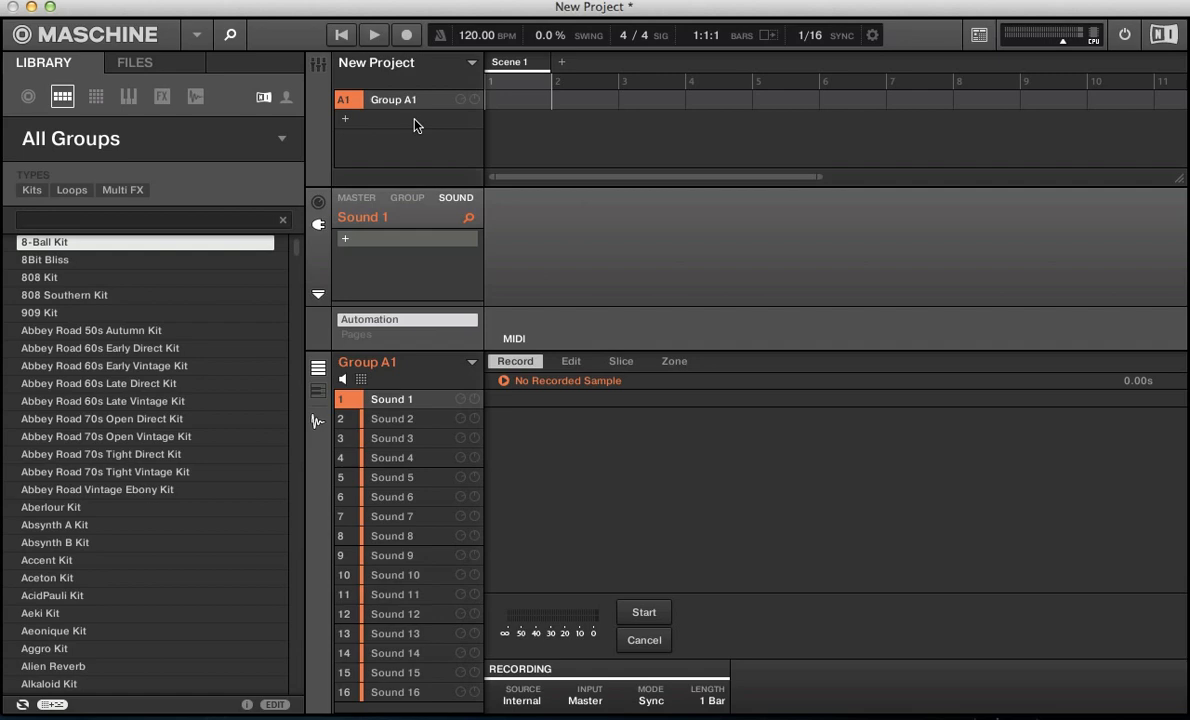
# Add a second group to the project and load the Down Below Kit from the library into it.
pyautogui.click(344, 121)
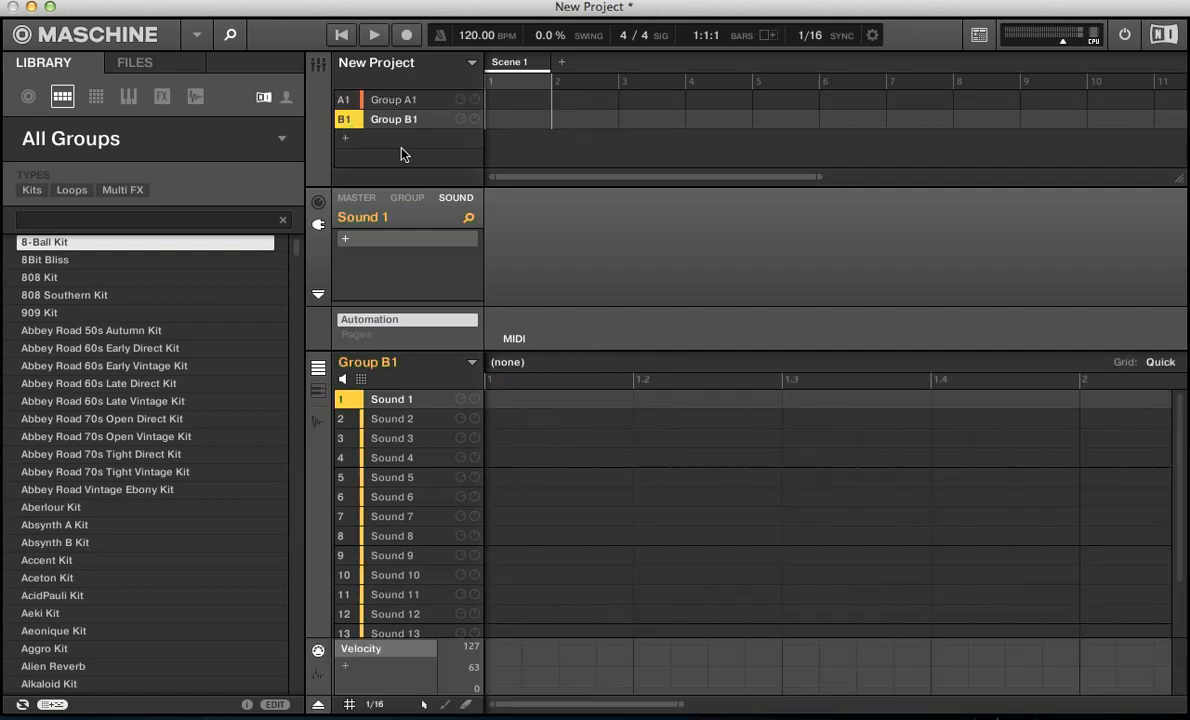
pyautogui.scroll(-5, 130, 505)
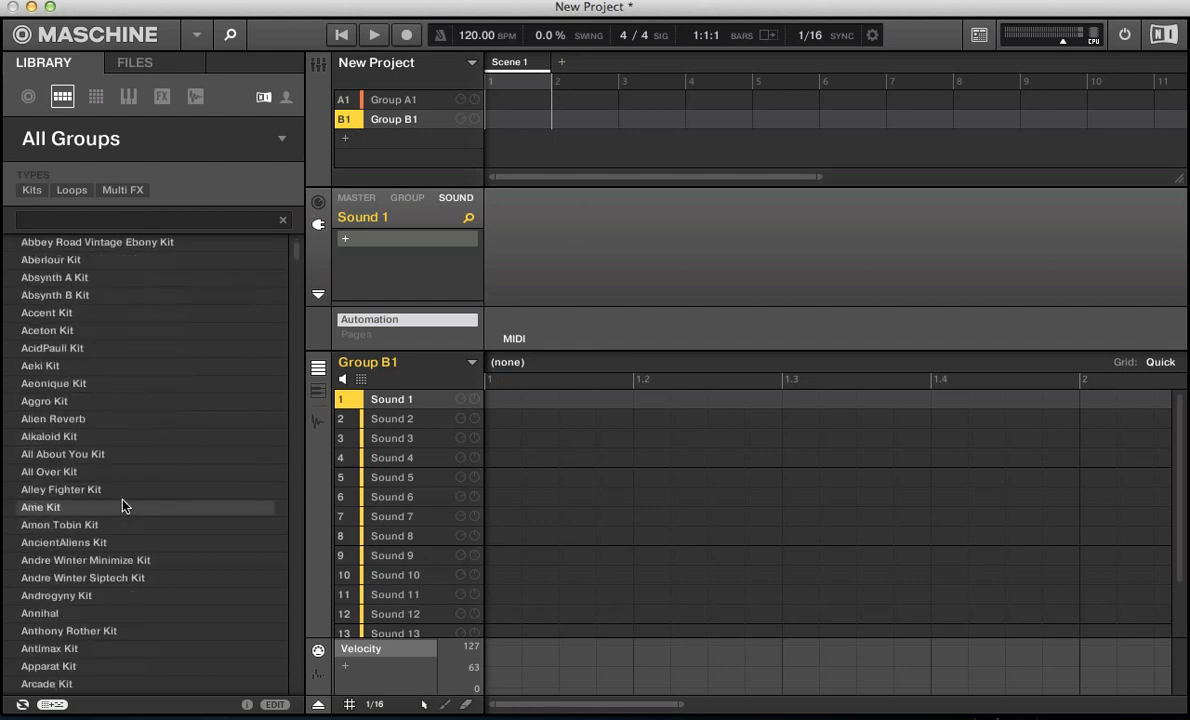
pyautogui.scroll(-20, 123, 506)
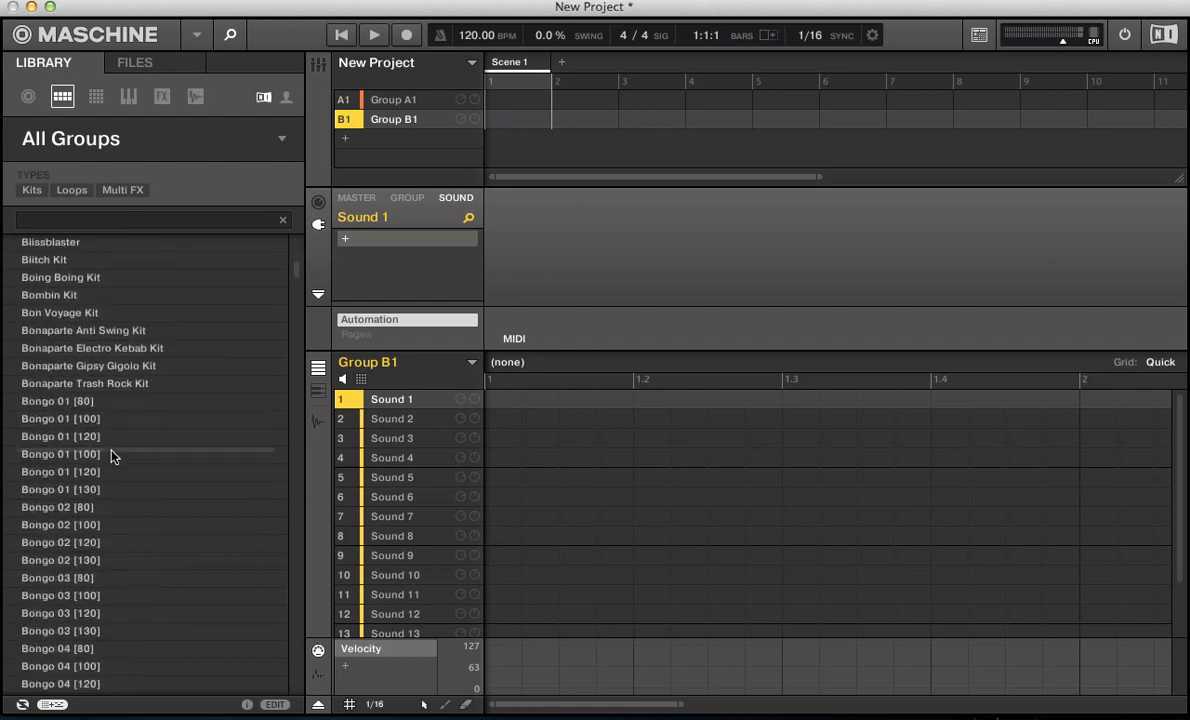
pyautogui.scroll(-20, 113, 455)
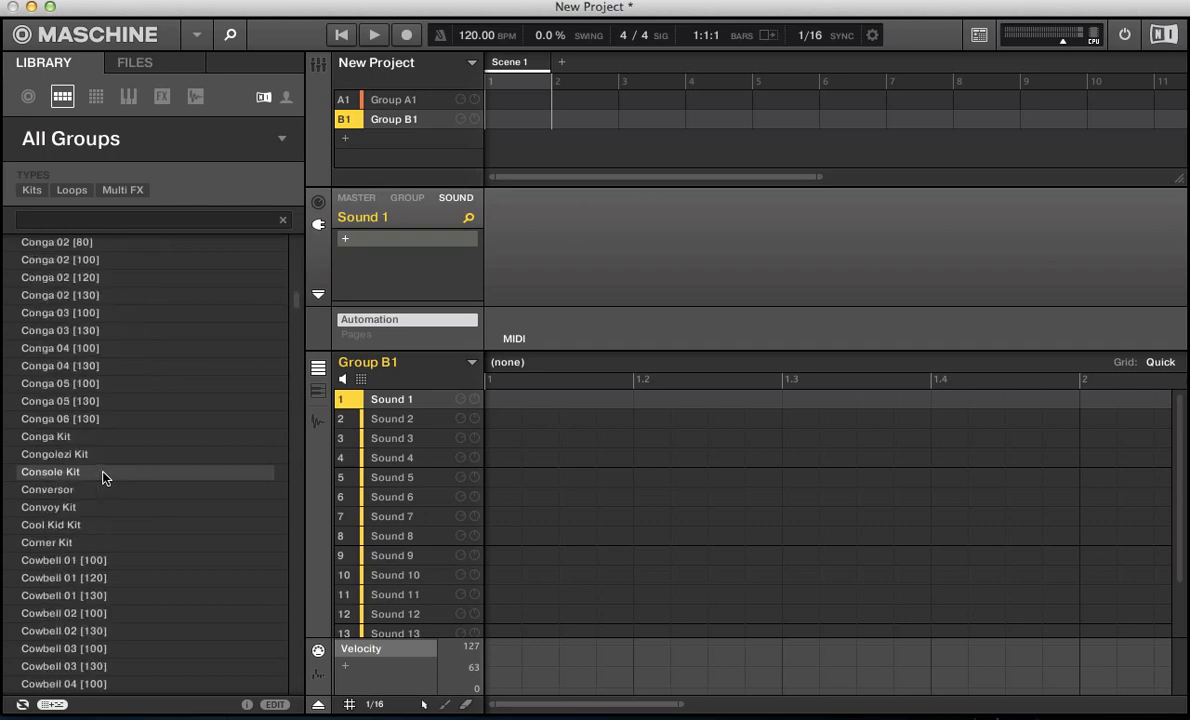
pyautogui.scroll(-15, 101, 483)
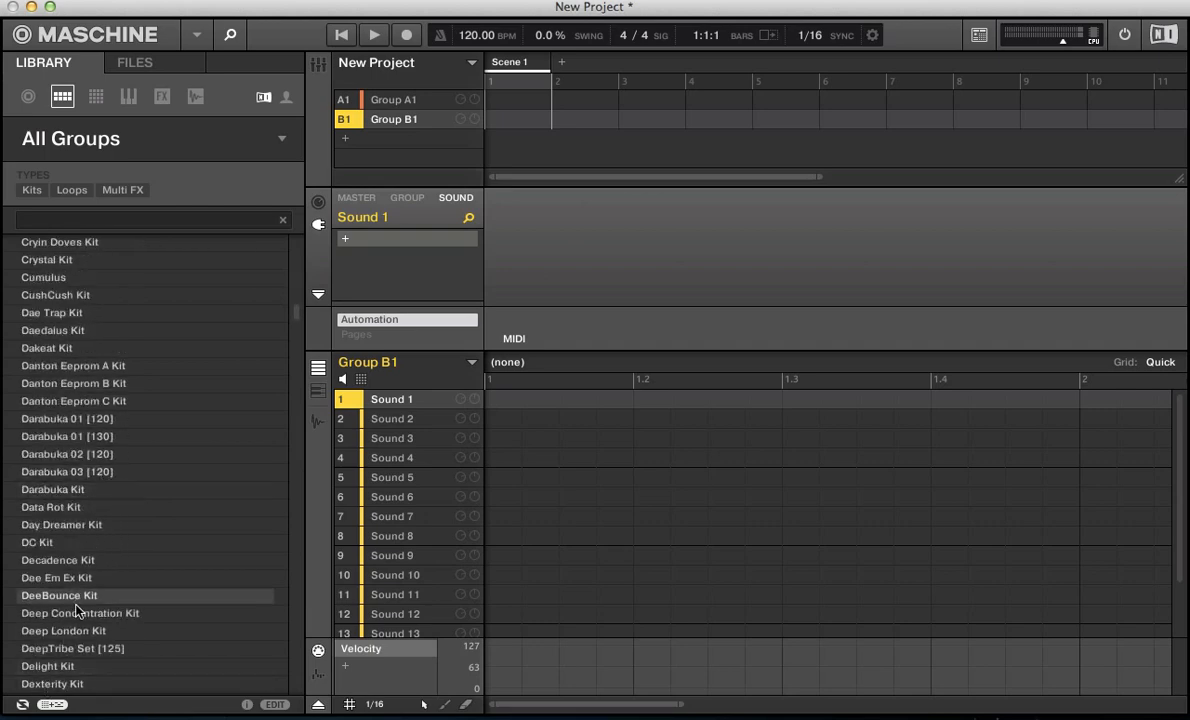
pyautogui.scroll(-6, 78, 610)
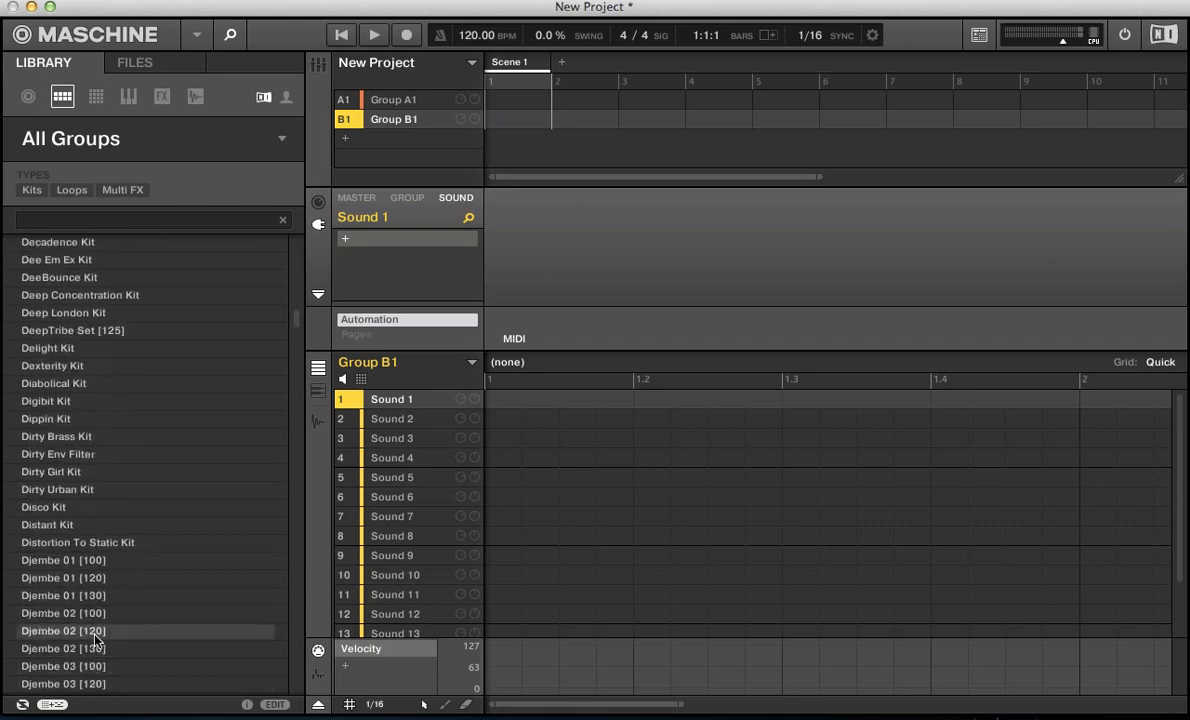
pyautogui.scroll(-20, 95, 638)
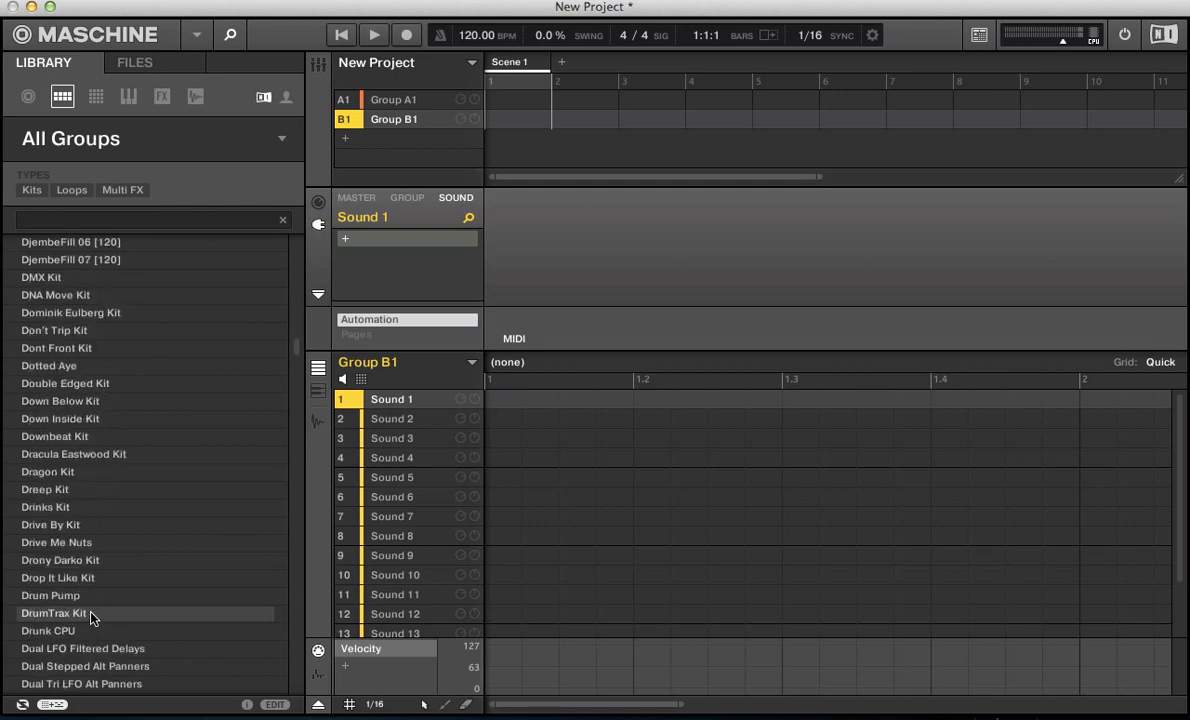
pyautogui.click(66, 401)
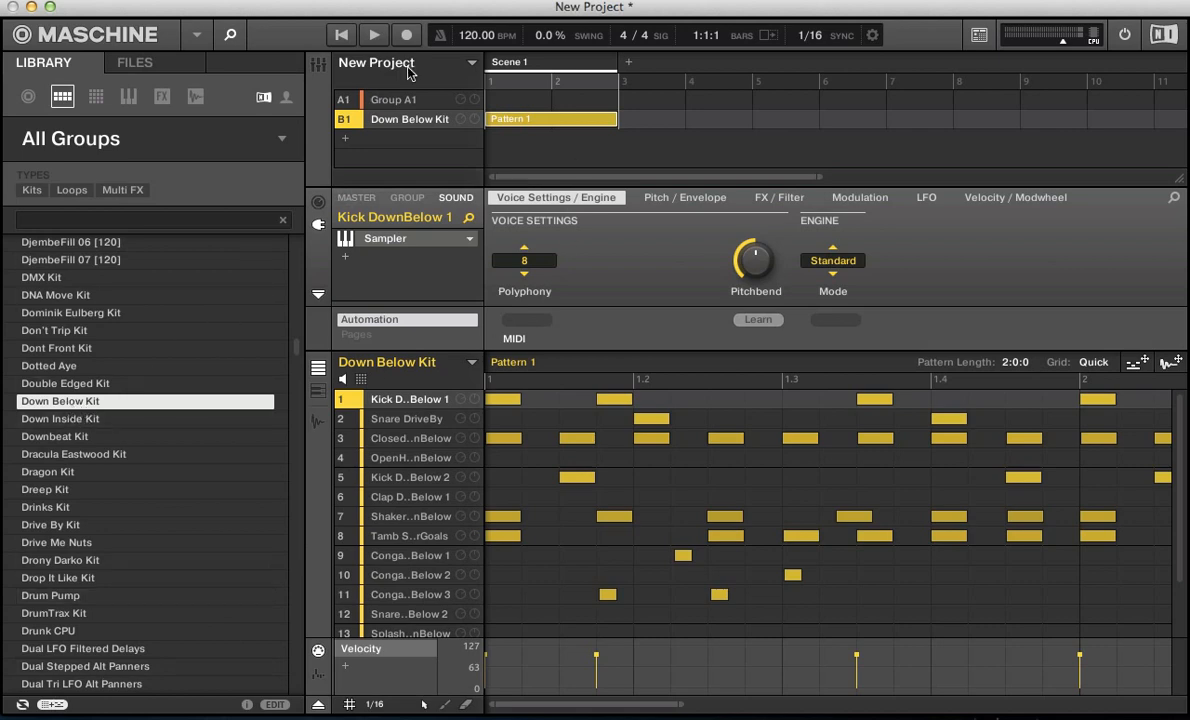
# Audition the Down Below Kit pattern briefly and return to Group A1's sampling recorder.
pyautogui.press('space')
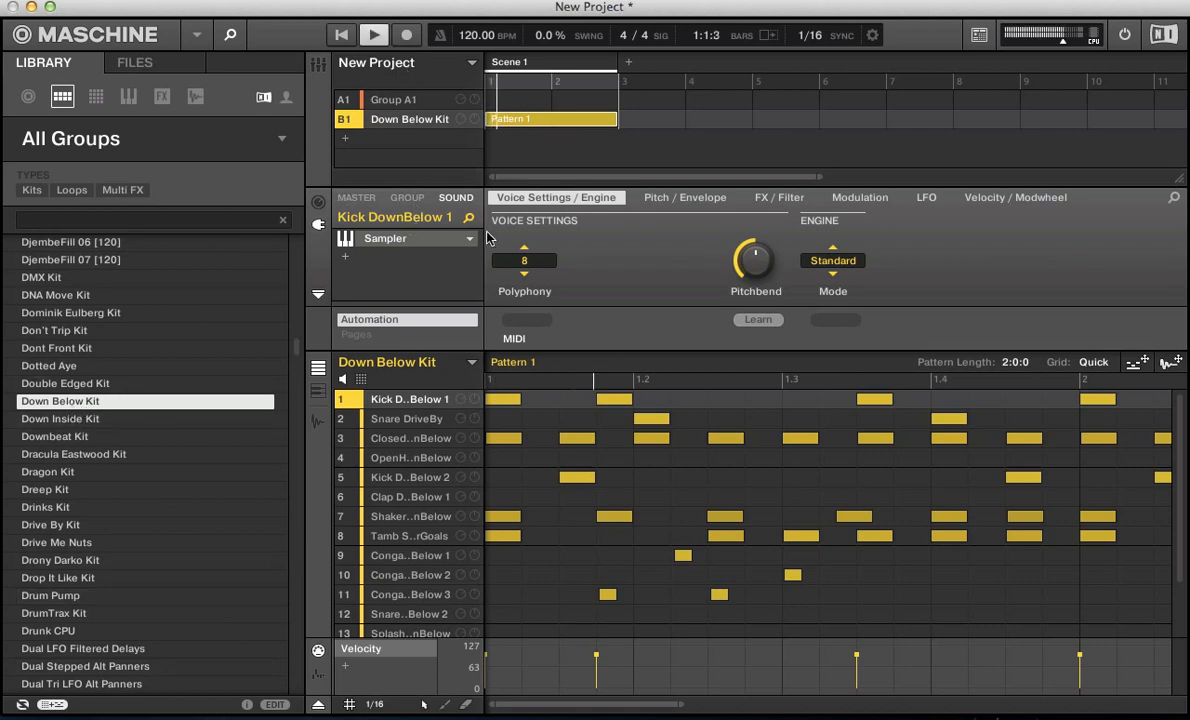
pyautogui.click(385, 97)
pyautogui.press('space')
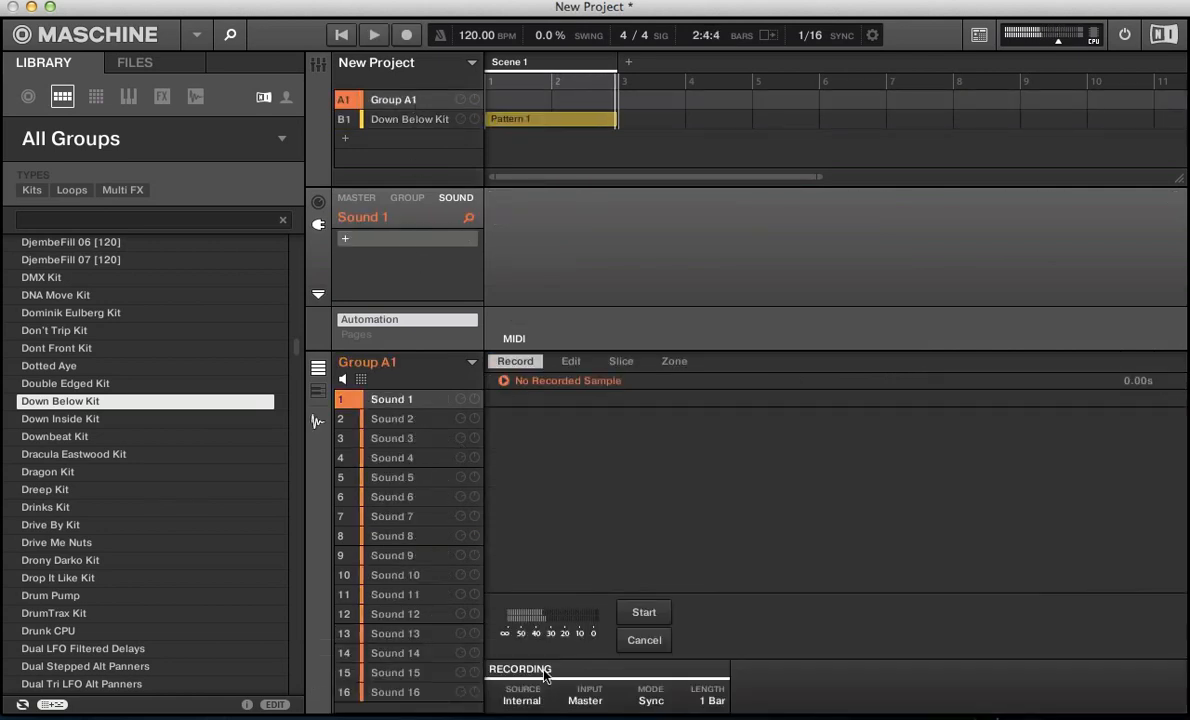
# Set the internal recording input to Down Below Kit and play the pattern briefly to check the input level.
pyautogui.click(585, 700)
pyautogui.click(585, 701)
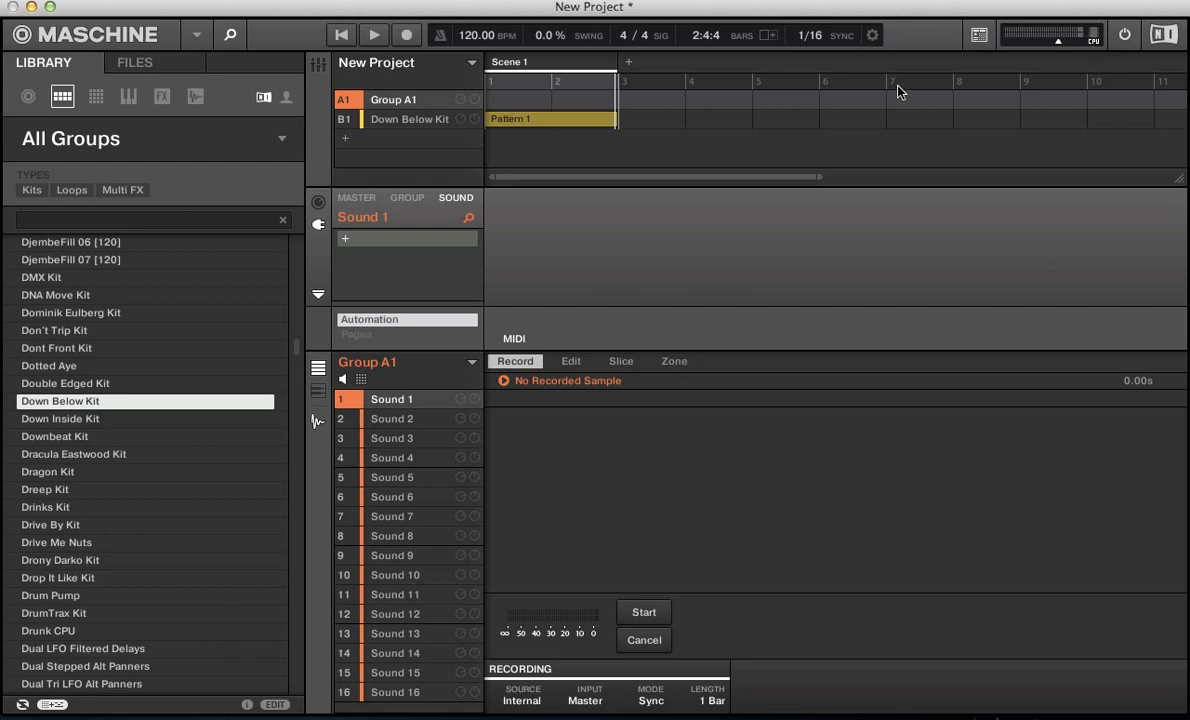
pyautogui.click(576, 701)
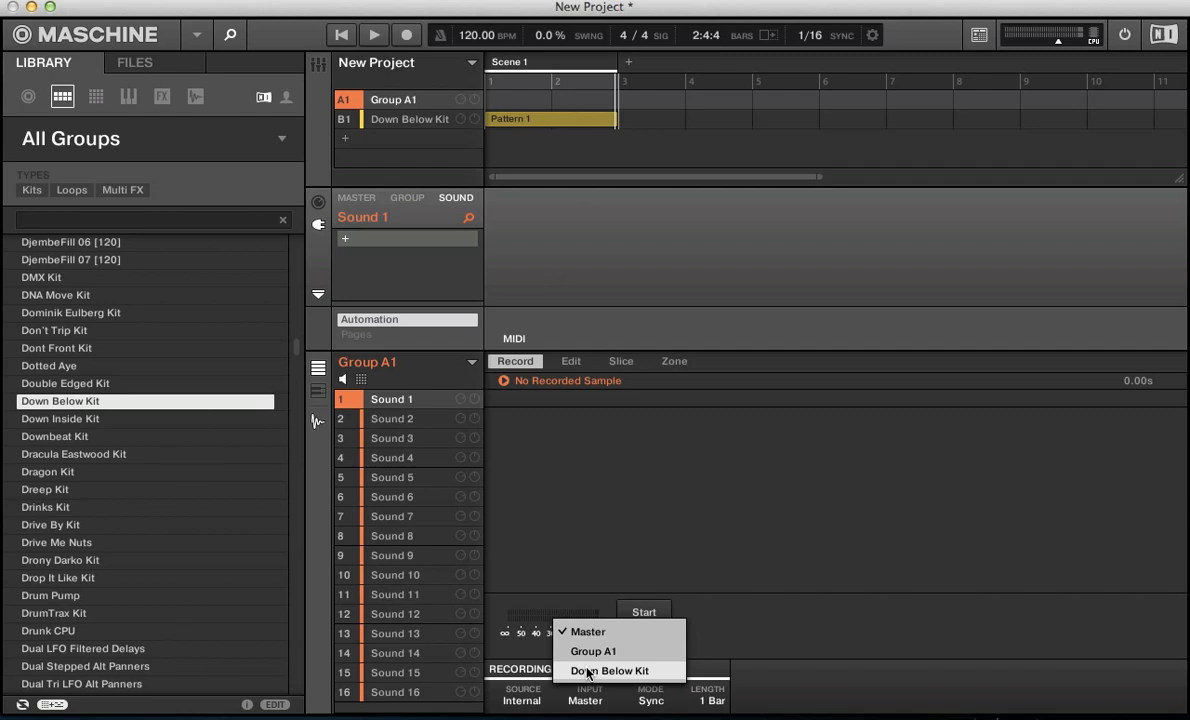
pyautogui.click(588, 671)
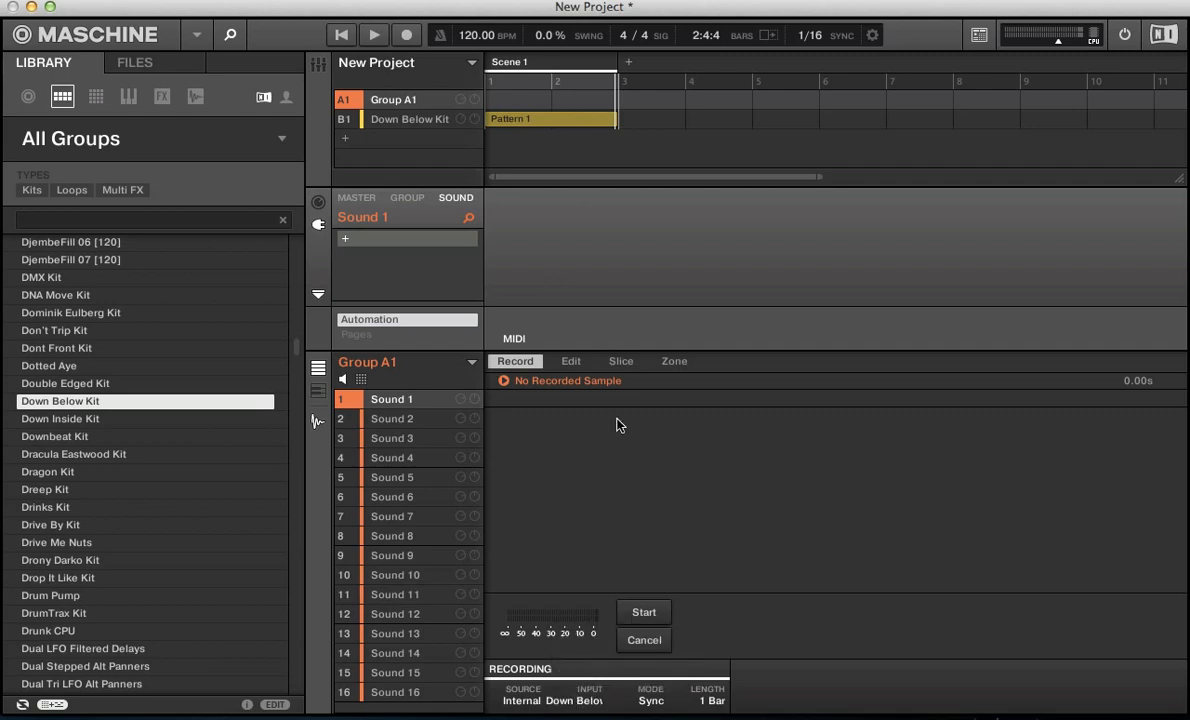
pyautogui.press('space')
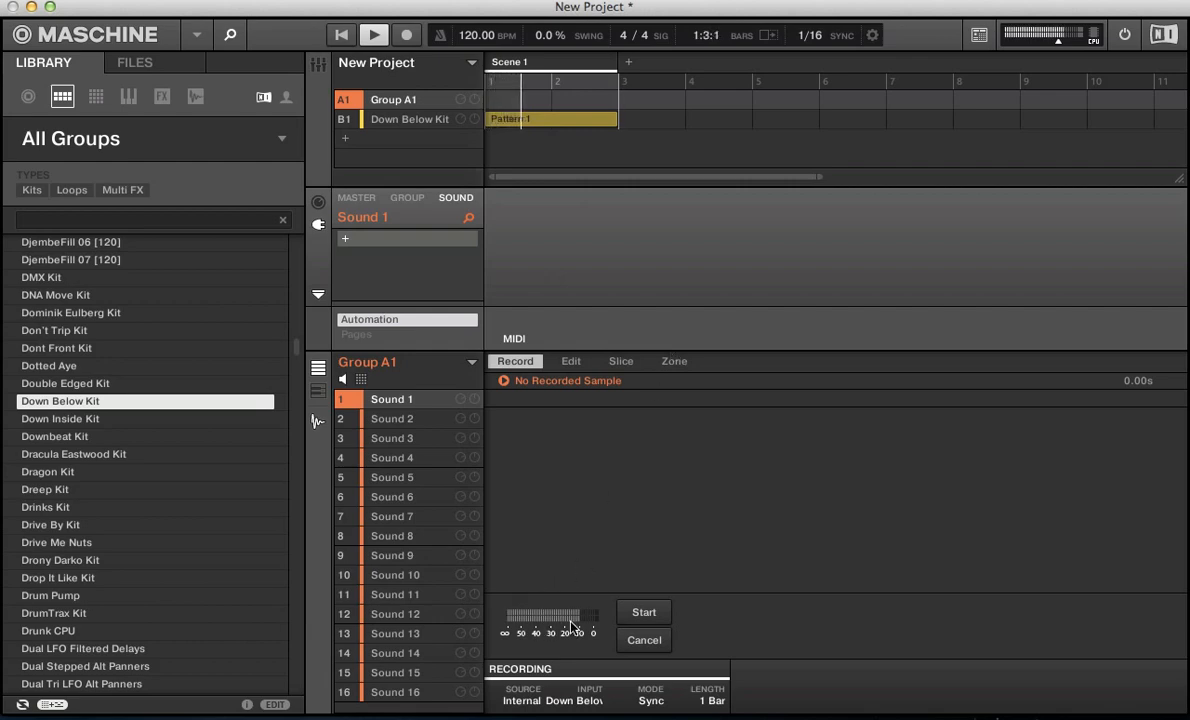
pyautogui.press('space')
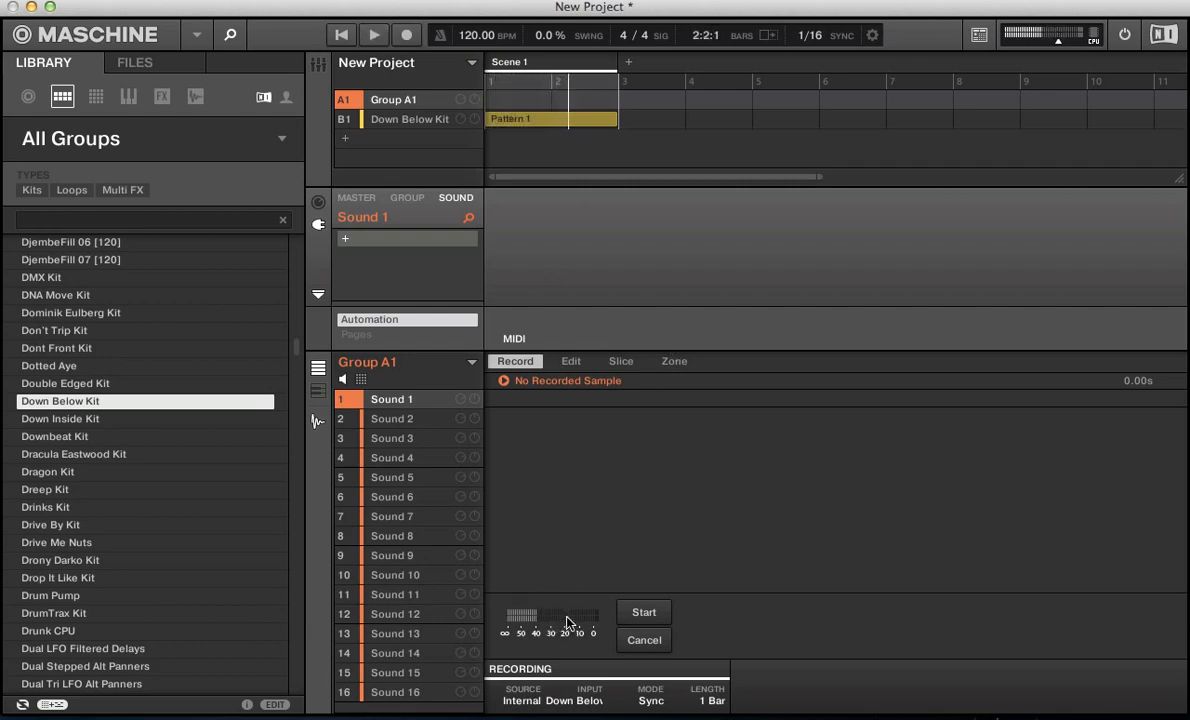
# Set the recording mode to Detect, check the pattern's level against the threshold, and lower the threshold to about -31.5 dB.
pyautogui.click(650, 702)
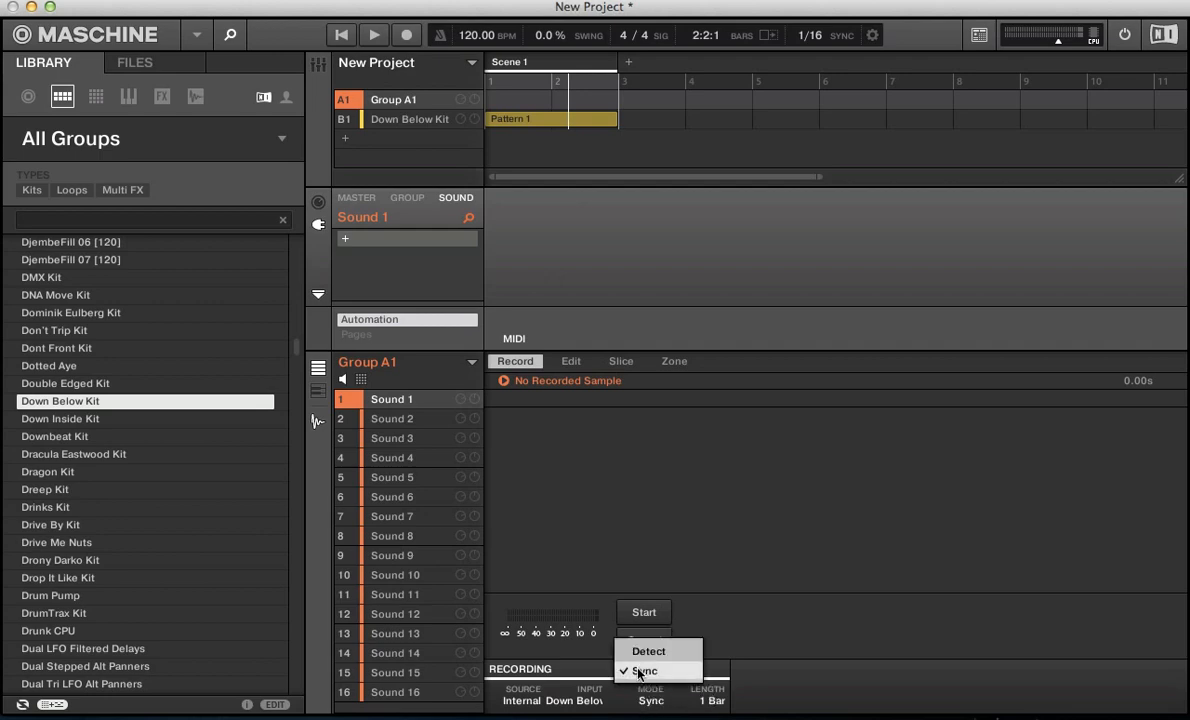
pyautogui.click(638, 671)
pyautogui.click(648, 698)
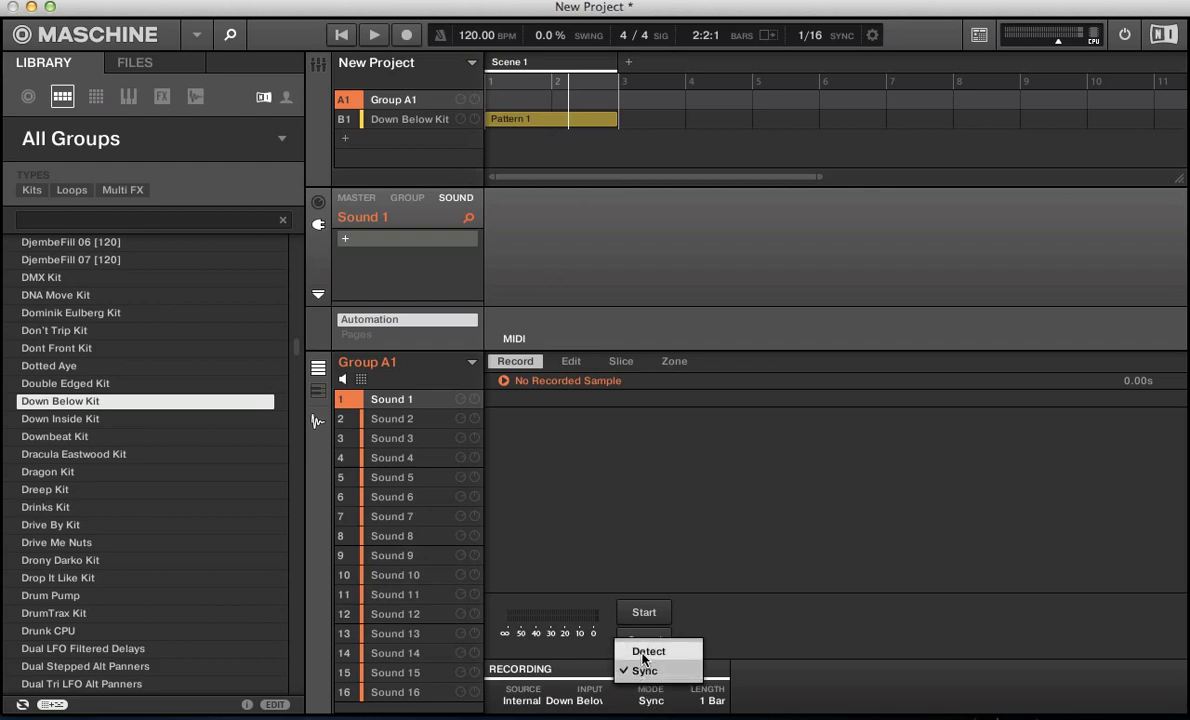
pyautogui.click(644, 656)
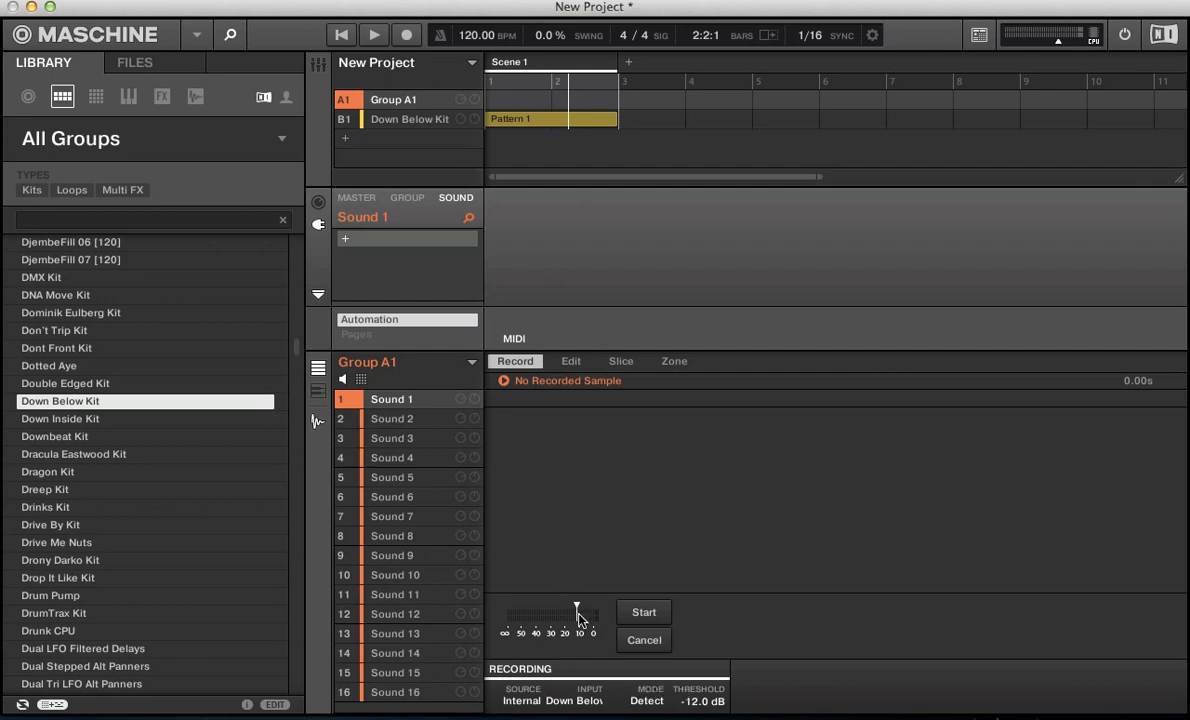
pyautogui.press('space')
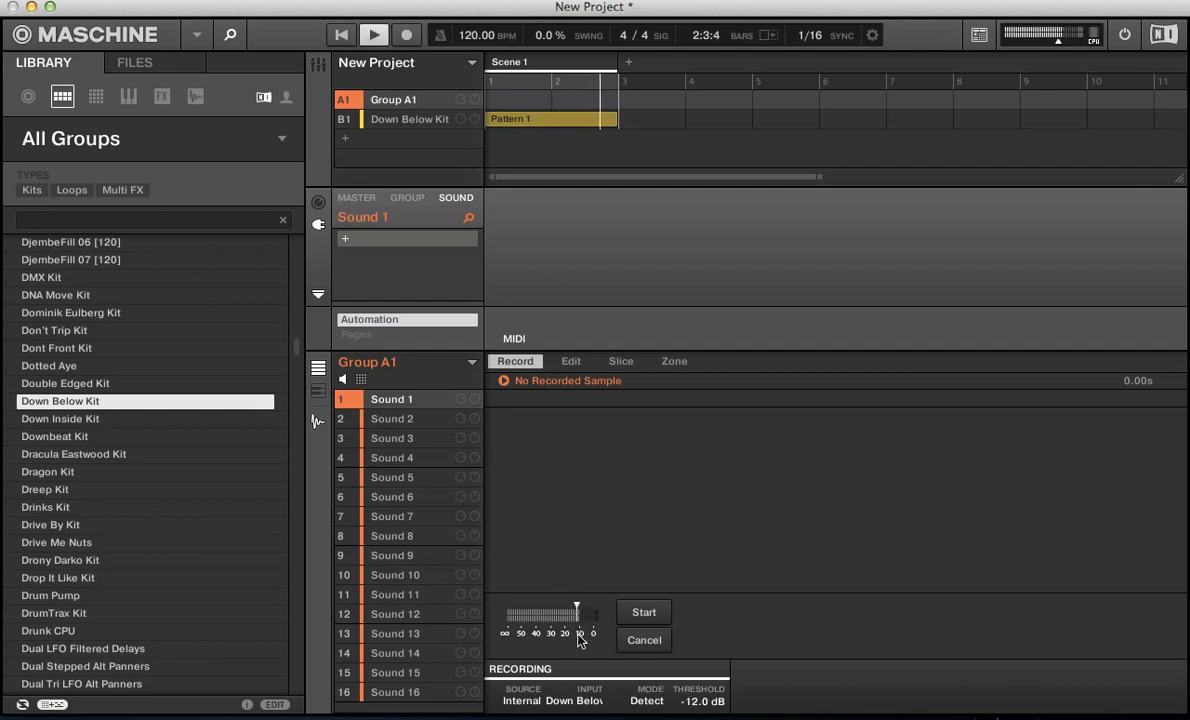
pyautogui.press('space')
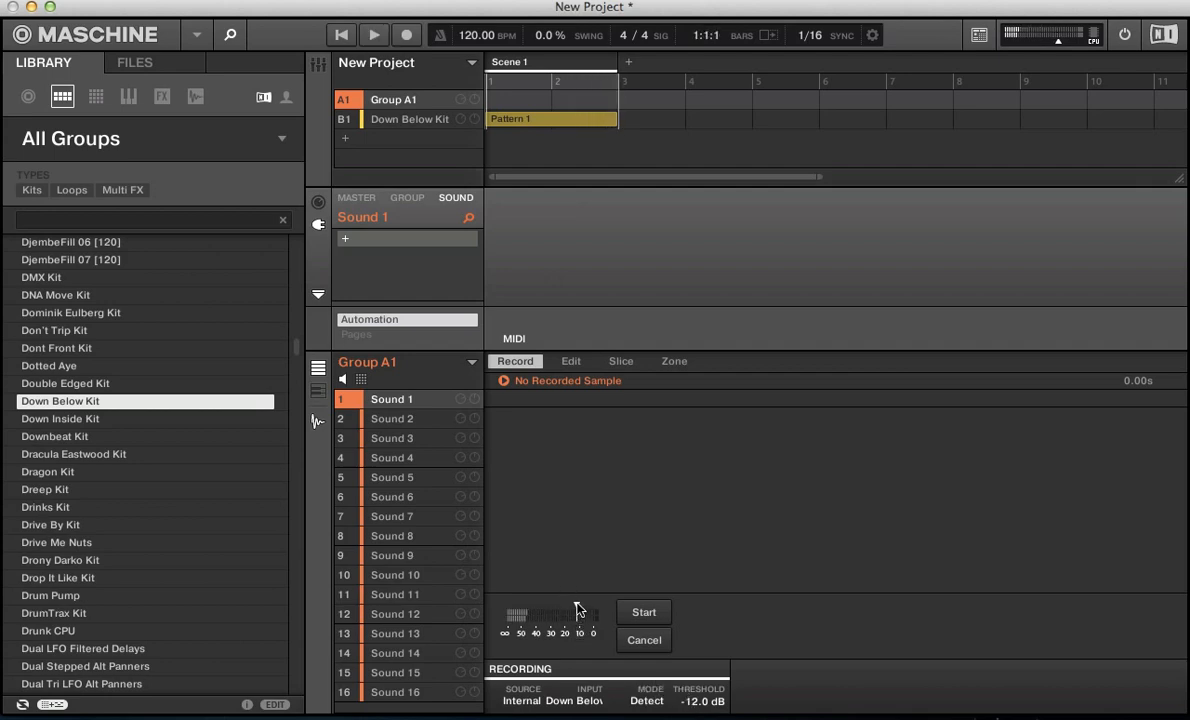
pyautogui.moveTo(577, 610); pyautogui.dragTo(558, 614)
# Record about four seconds of the Down Below Kit pattern into Sound 1 and play back the recorded sample.
pyautogui.click(636, 619)
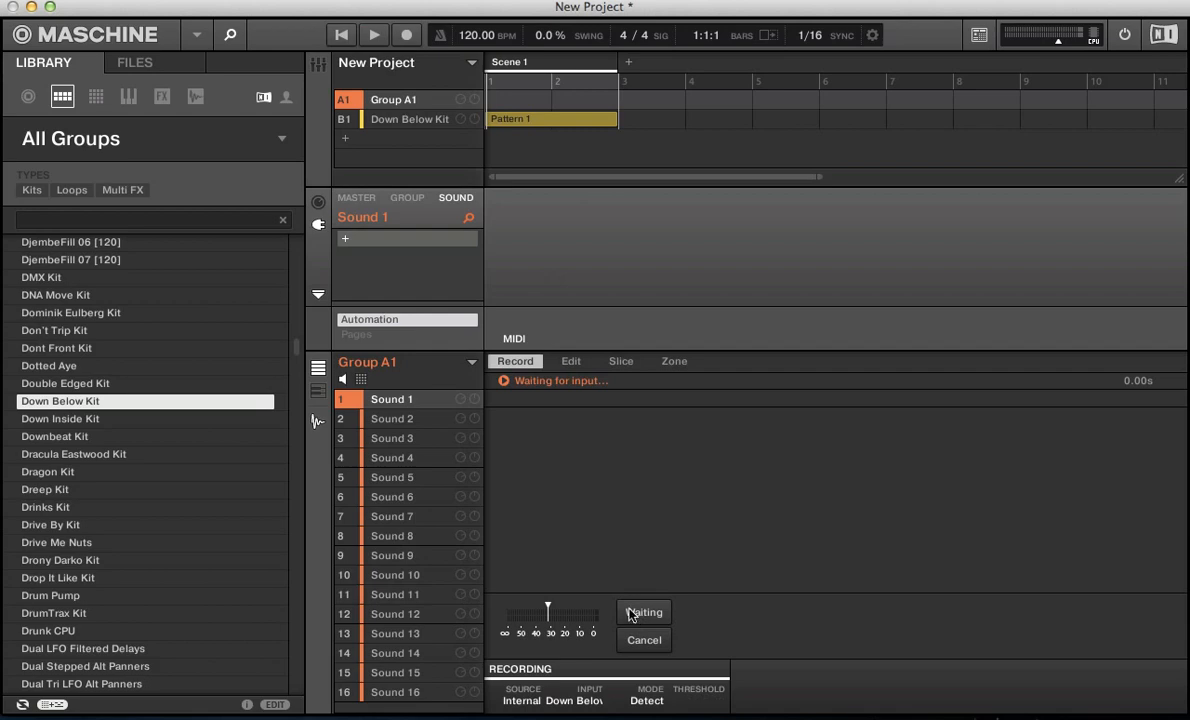
pyautogui.press('space')
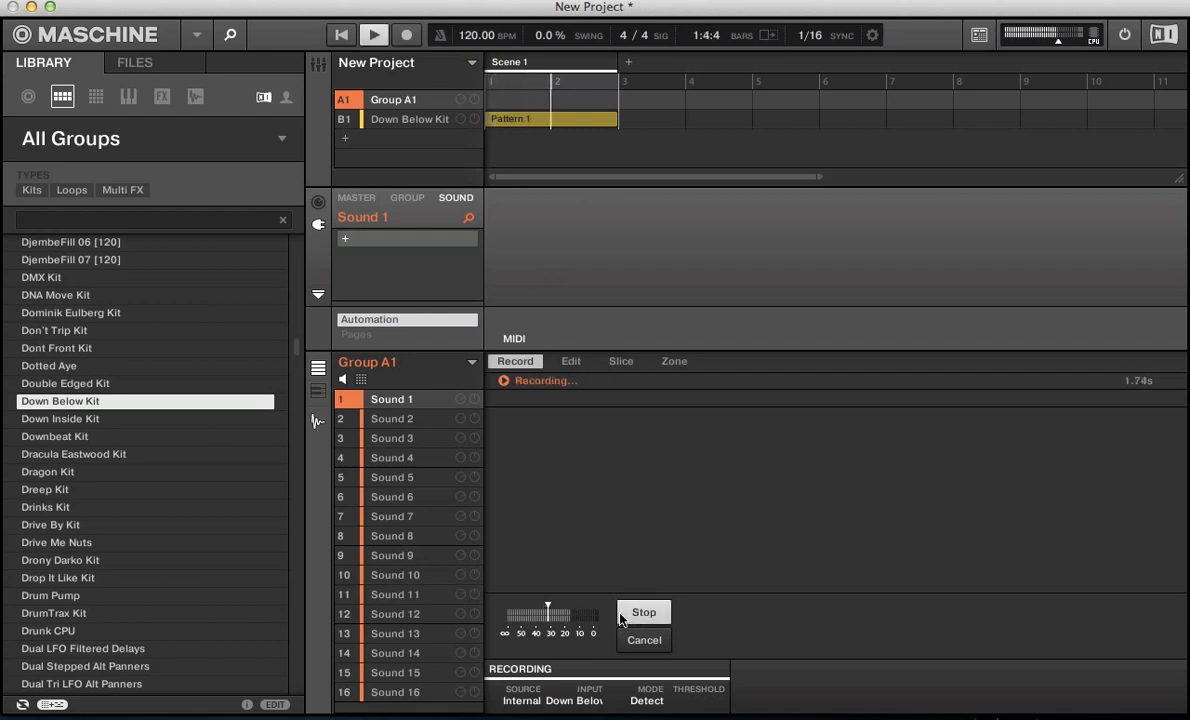
pyautogui.press('space')
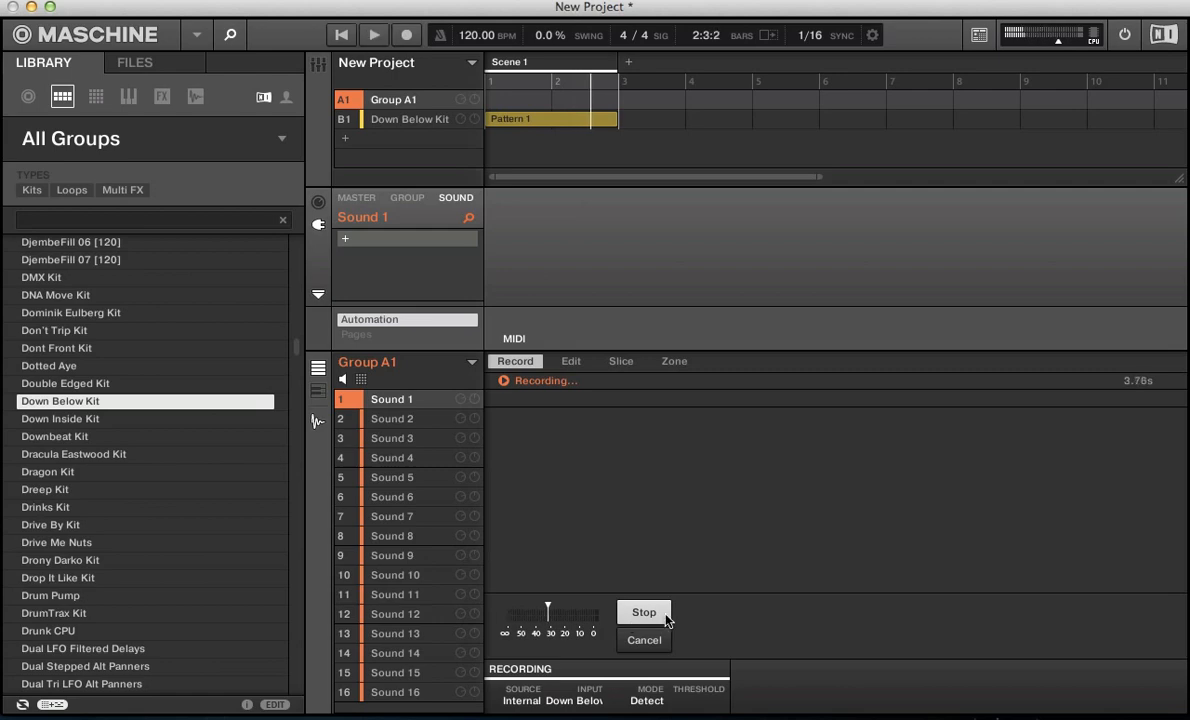
pyautogui.click(652, 616)
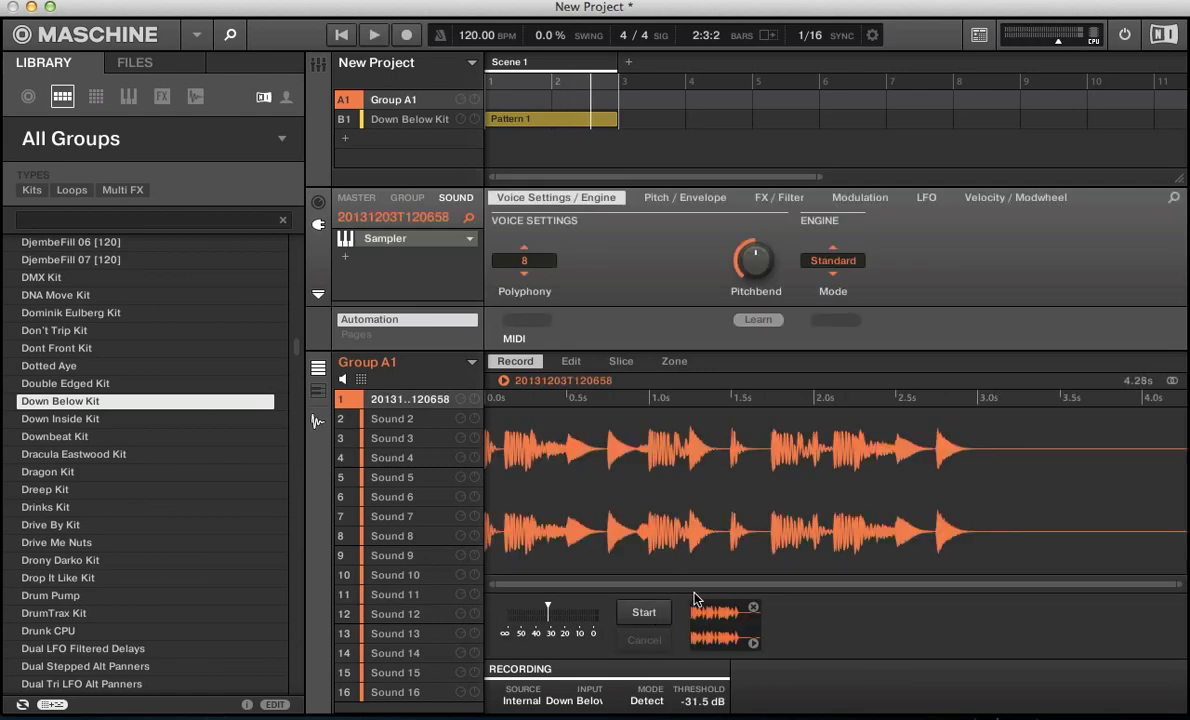
pyautogui.click(504, 381)
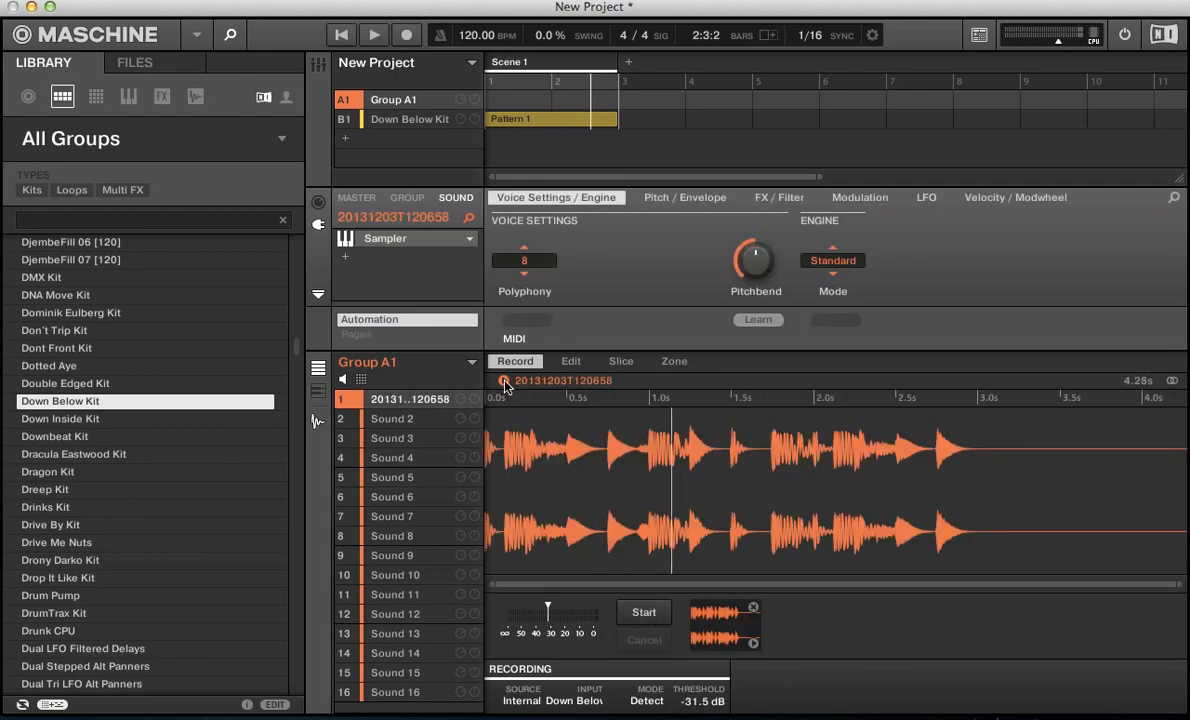
# Undo the last recording, and set the recording mode to Sync with a length of 1 Bar.
pyautogui.press('super+z')
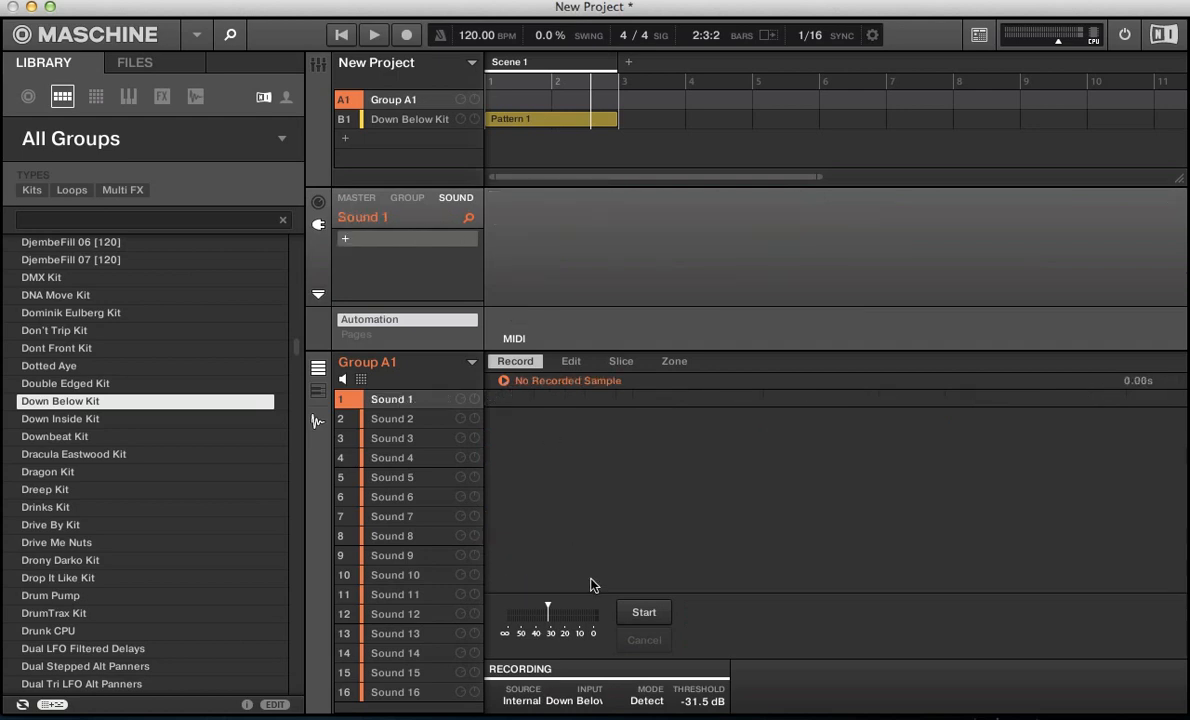
pyautogui.click(646, 703)
pyautogui.click(651, 672)
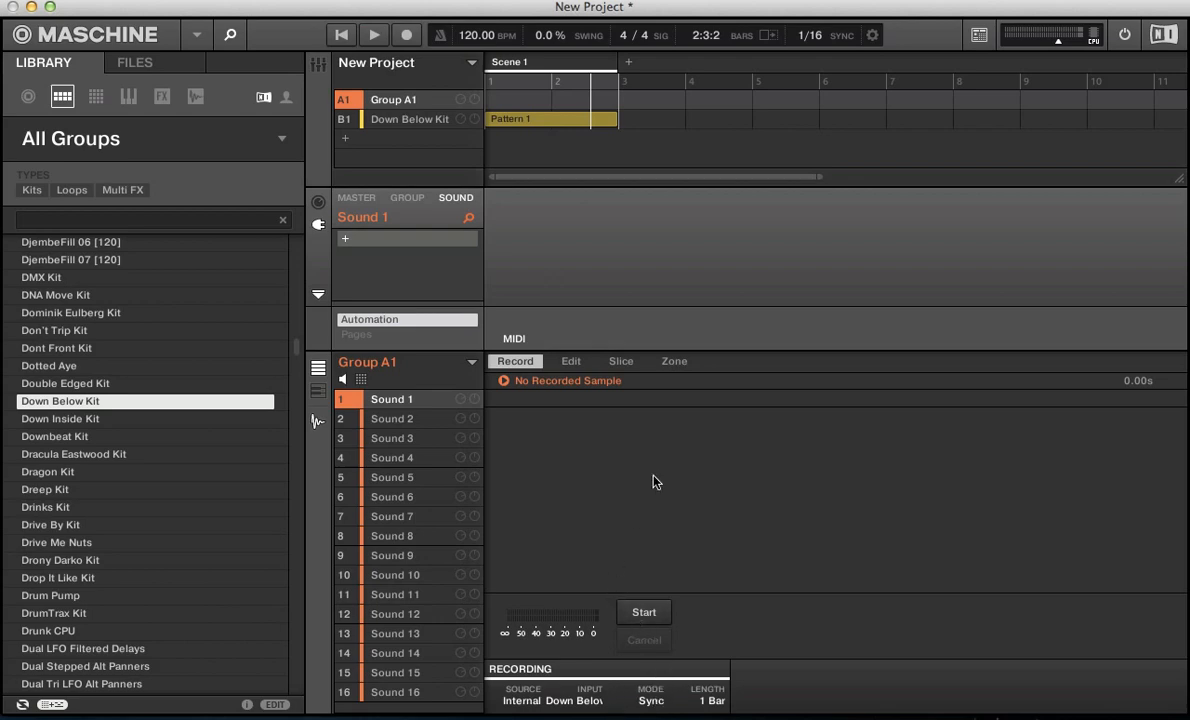
pyautogui.click(716, 703)
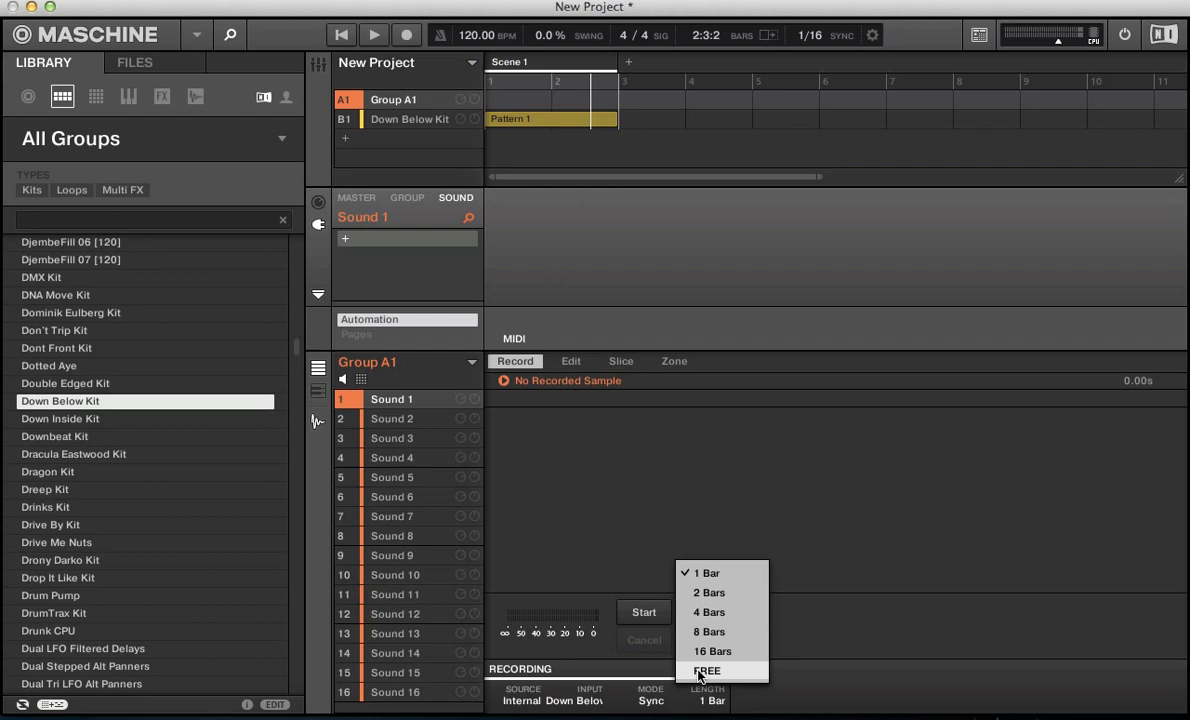
pyautogui.click(713, 577)
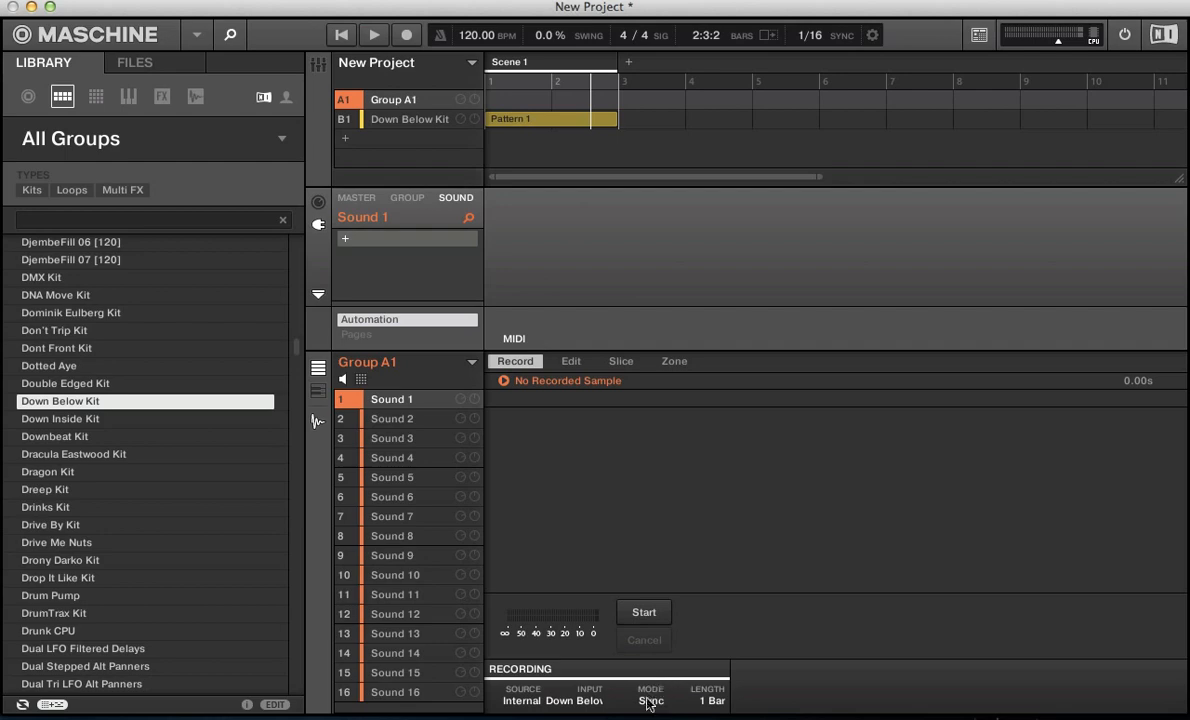
# Record one bar of the Down Below Kit pattern into Sound 1 from the pattern's start, and stop playback.
pyautogui.click(643, 613)
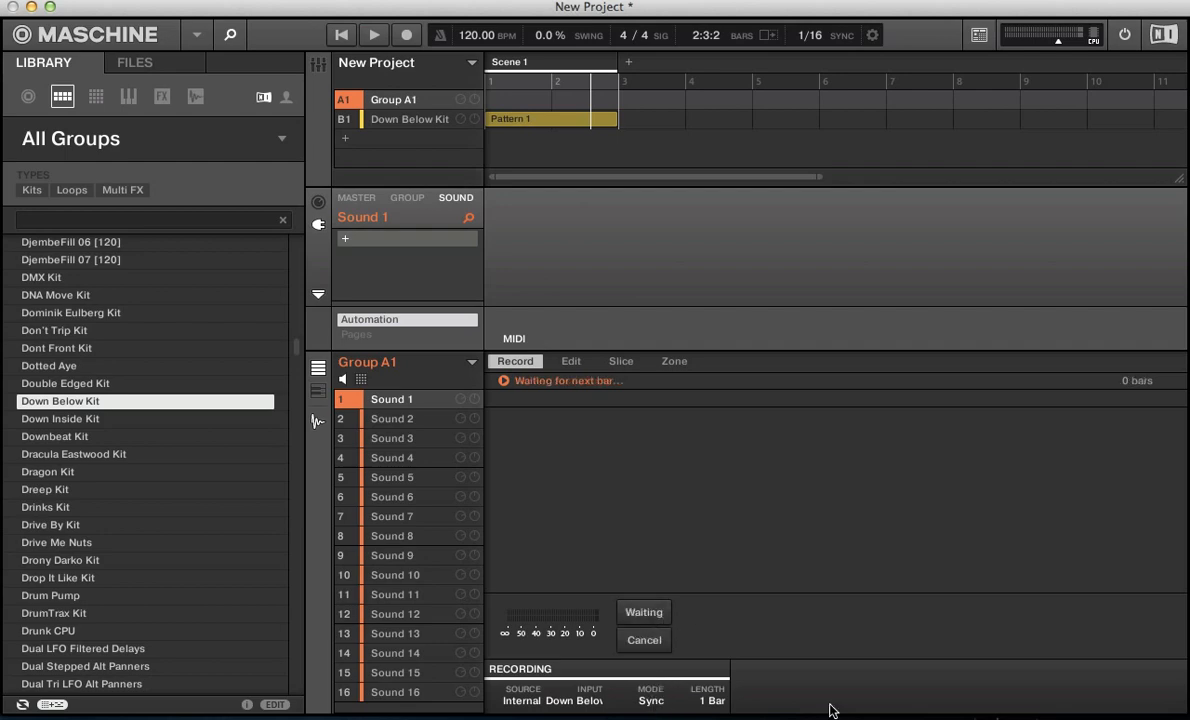
pyautogui.click(343, 36)
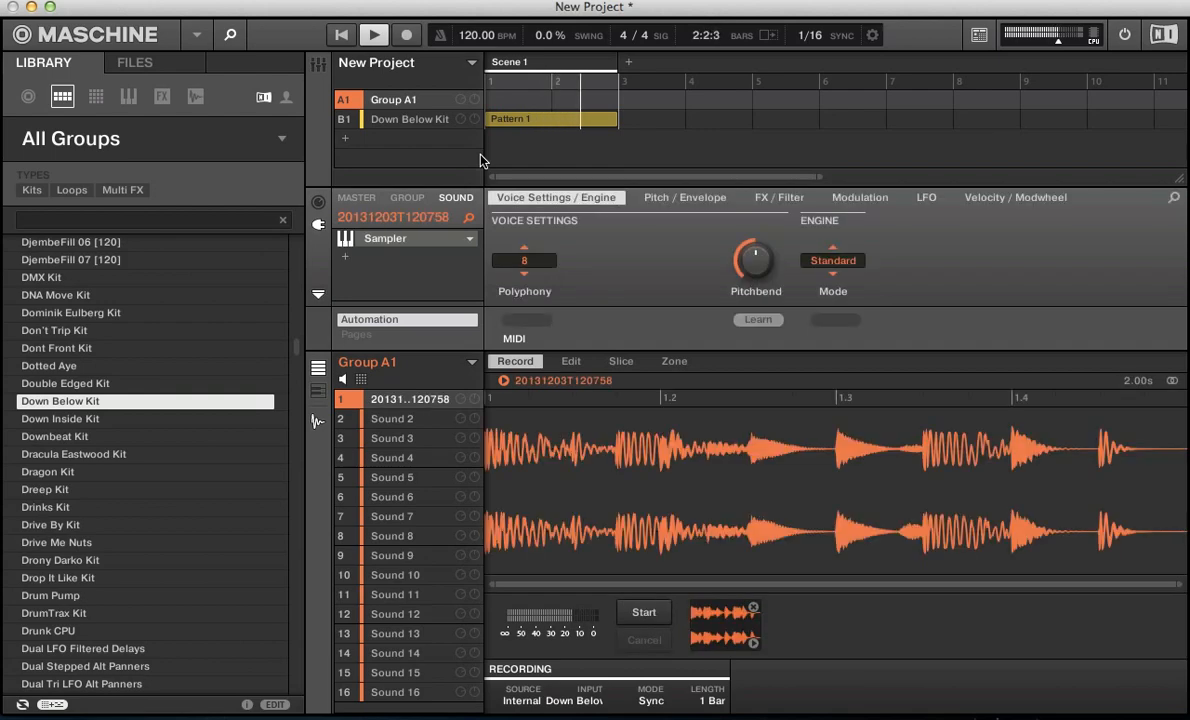
pyautogui.press('space')
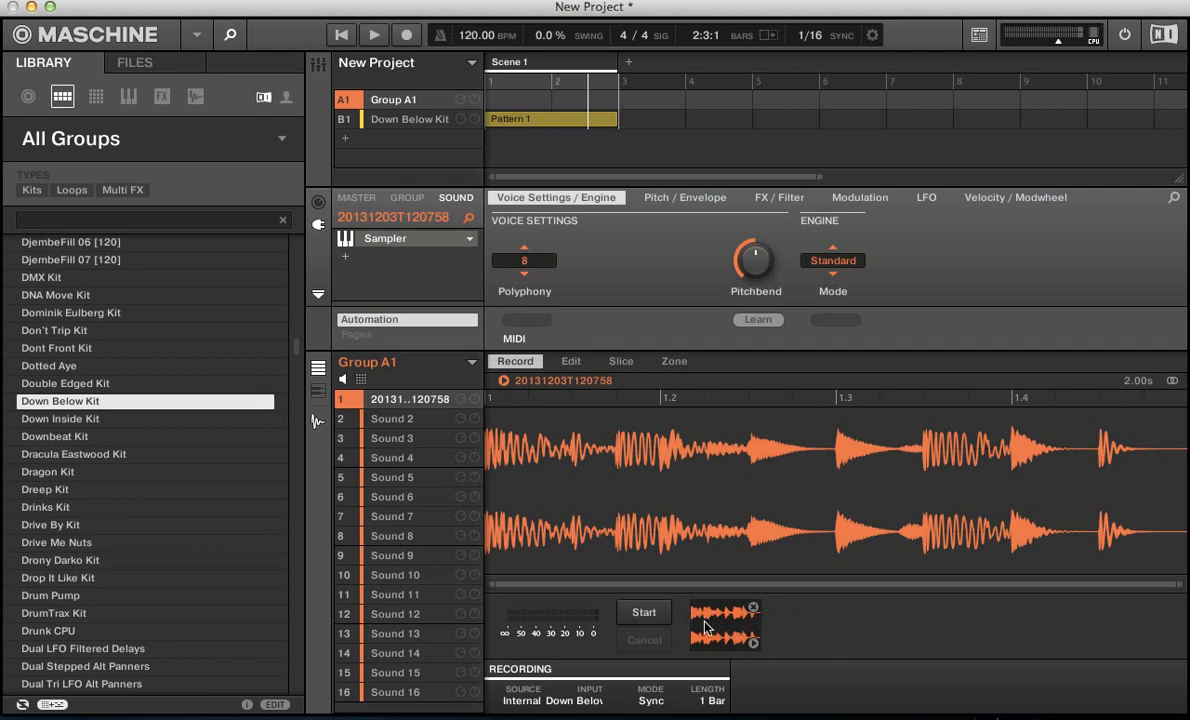
pyautogui.moveTo(716, 627)
pyautogui.mouseDown()
pyautogui.moveTo(682, 588)
pyautogui.moveTo(464, 157)
pyautogui.moveTo(398, 135)
pyautogui.moveTo(372, 142)
pyautogui.moveTo(388, 457)
pyautogui.moveTo(699, 642)
pyautogui.mouseUp()
# Mute the first kick in the Down Below Kit, audition the pattern briefly, and return to Group A1.
pyautogui.click(400, 120)
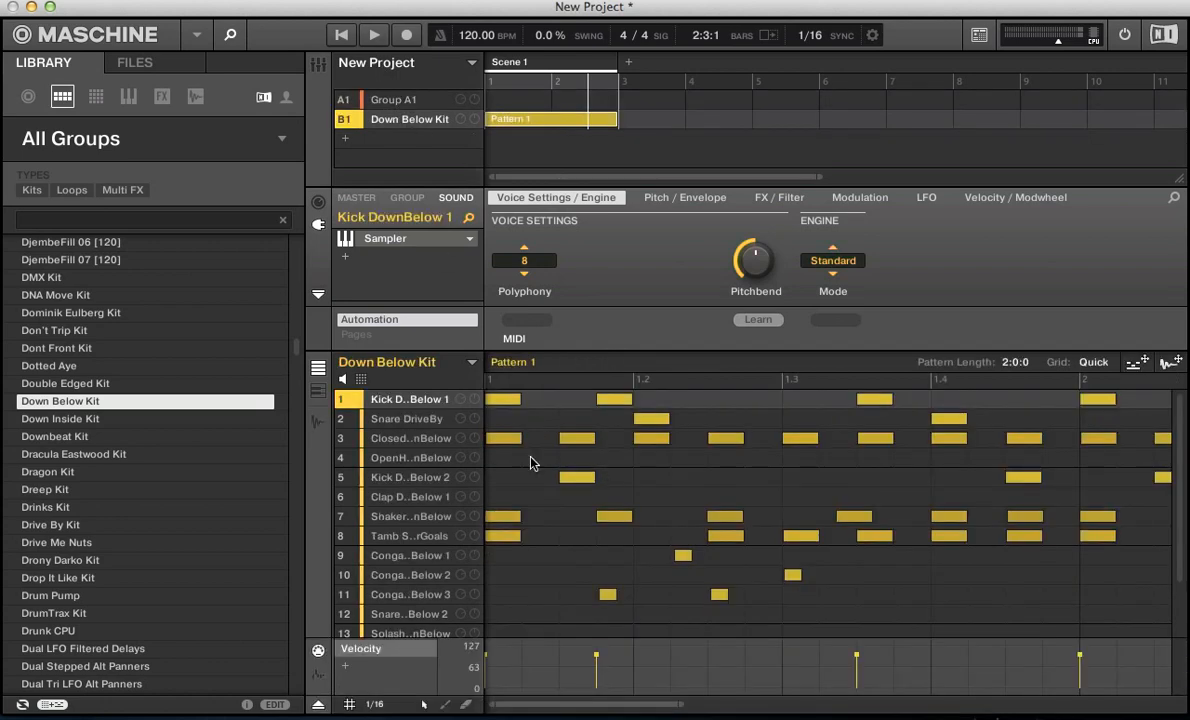
pyautogui.click(353, 400)
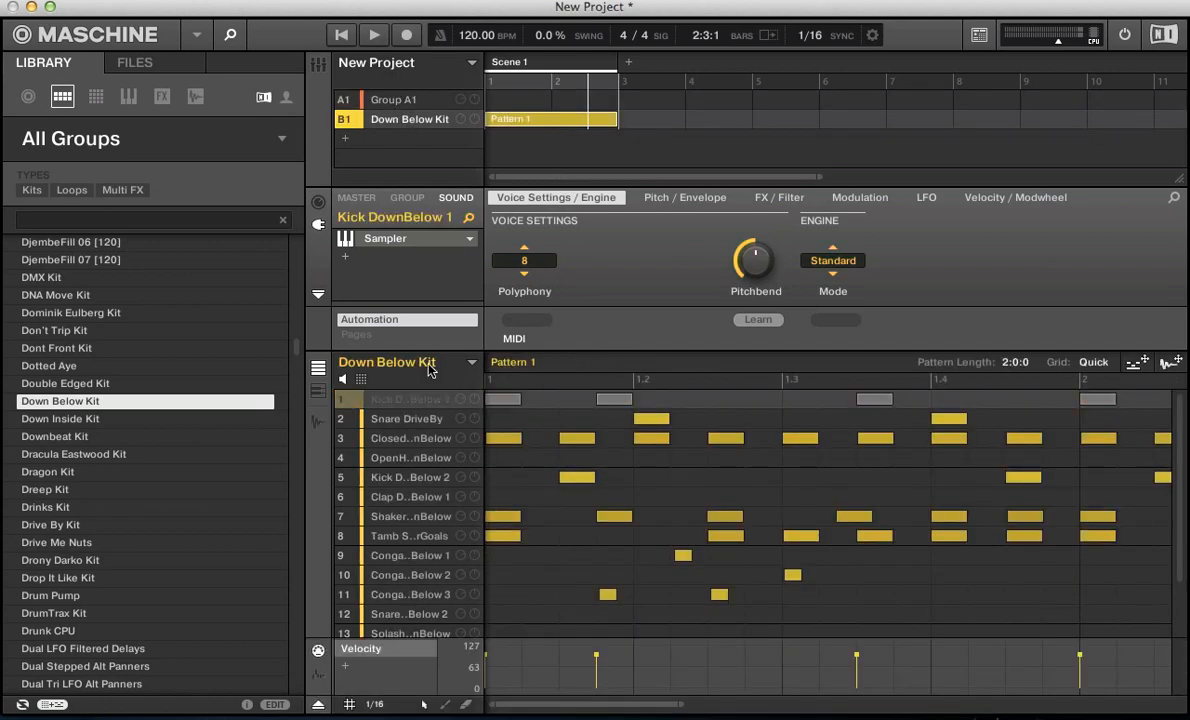
pyautogui.press('space')
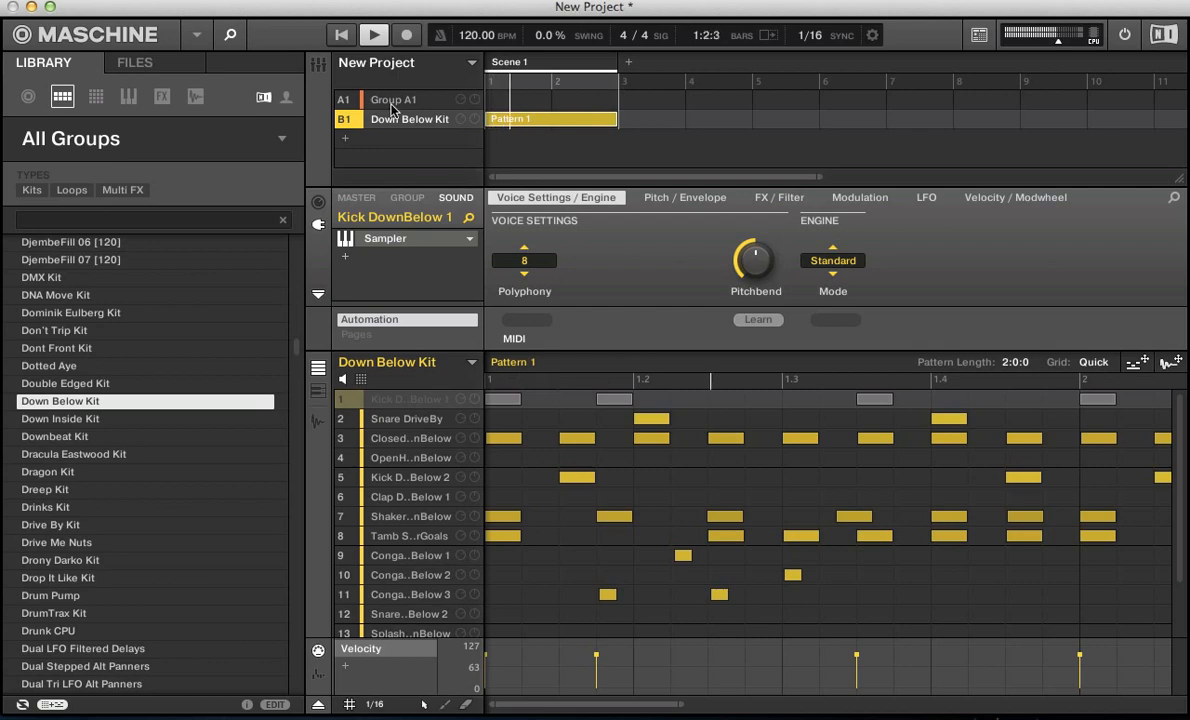
pyautogui.press('space')
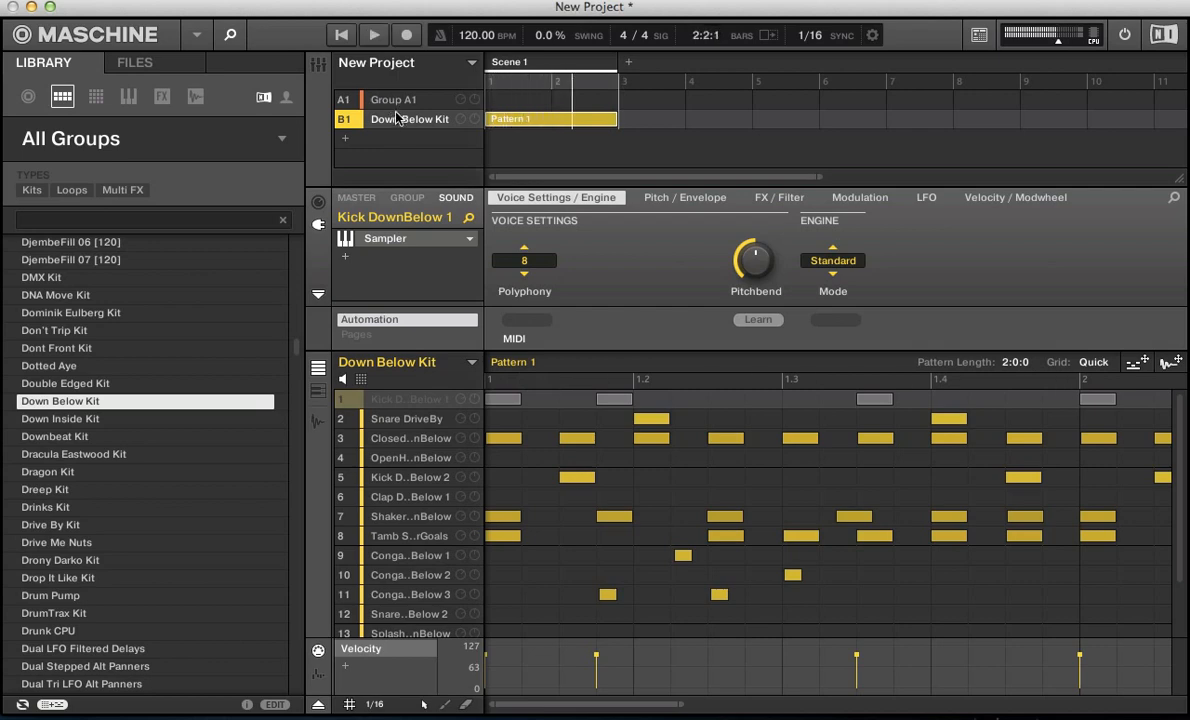
pyautogui.click(385, 100)
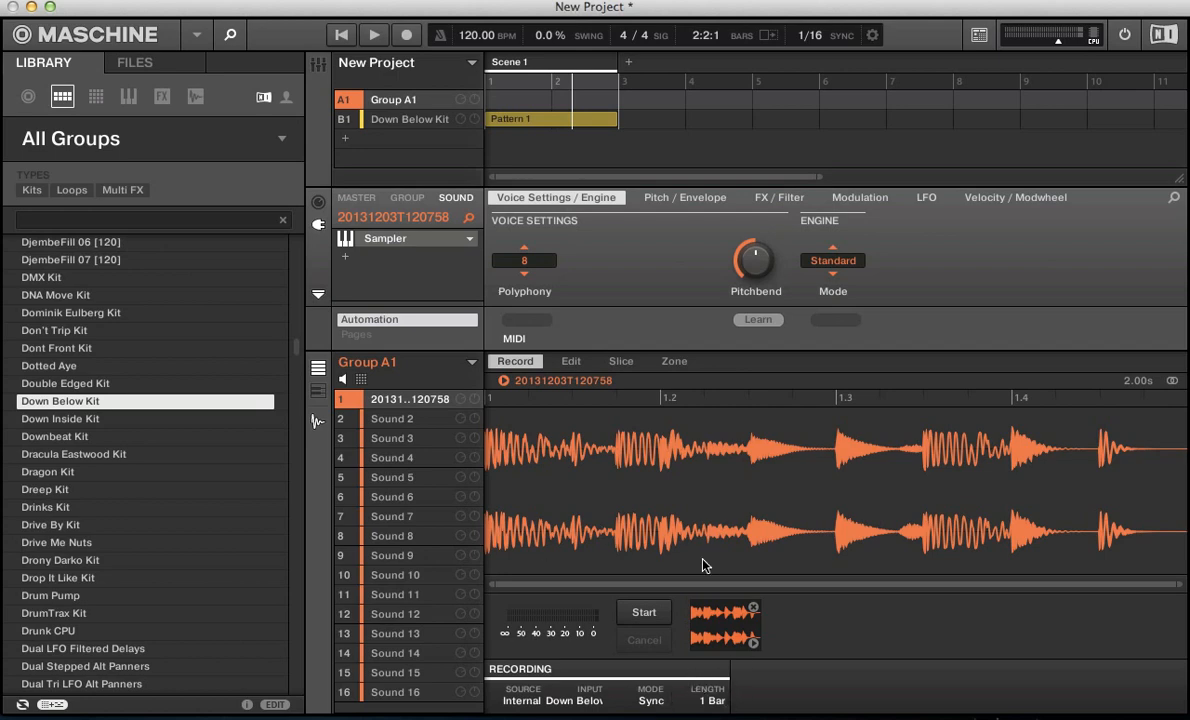
# Record a second one-bar take of the pattern with the kick muted, starting from the beginning.
pyautogui.click(645, 613)
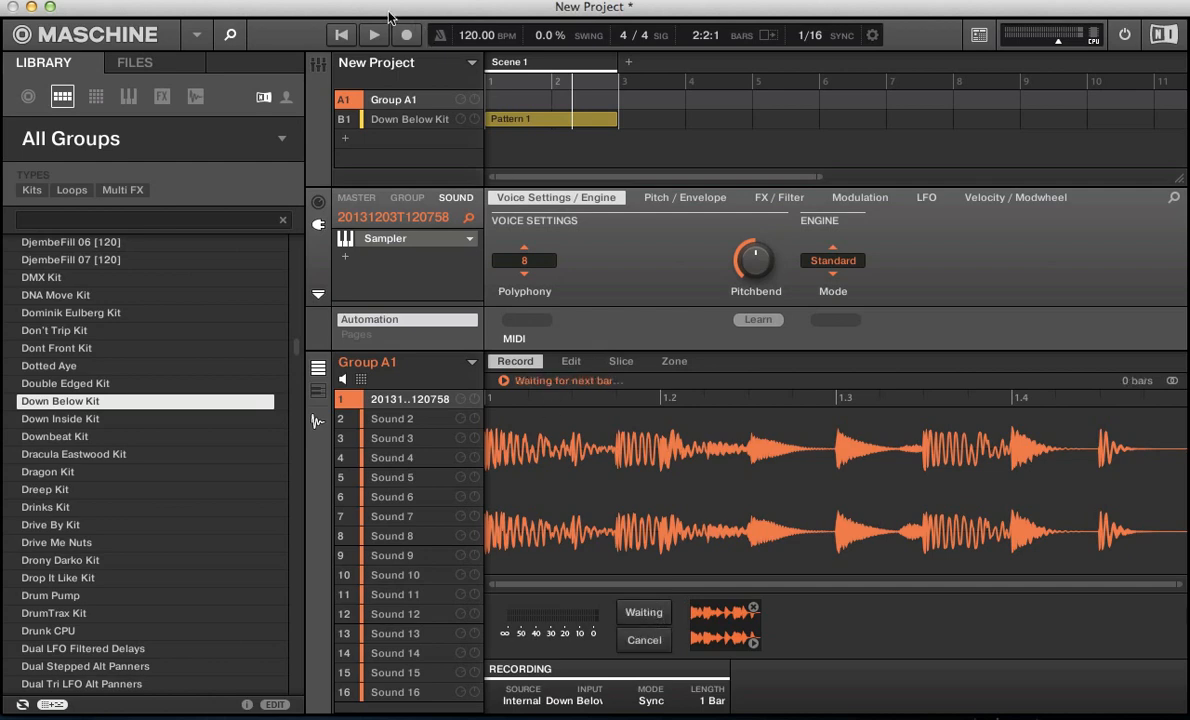
pyautogui.click(339, 35)
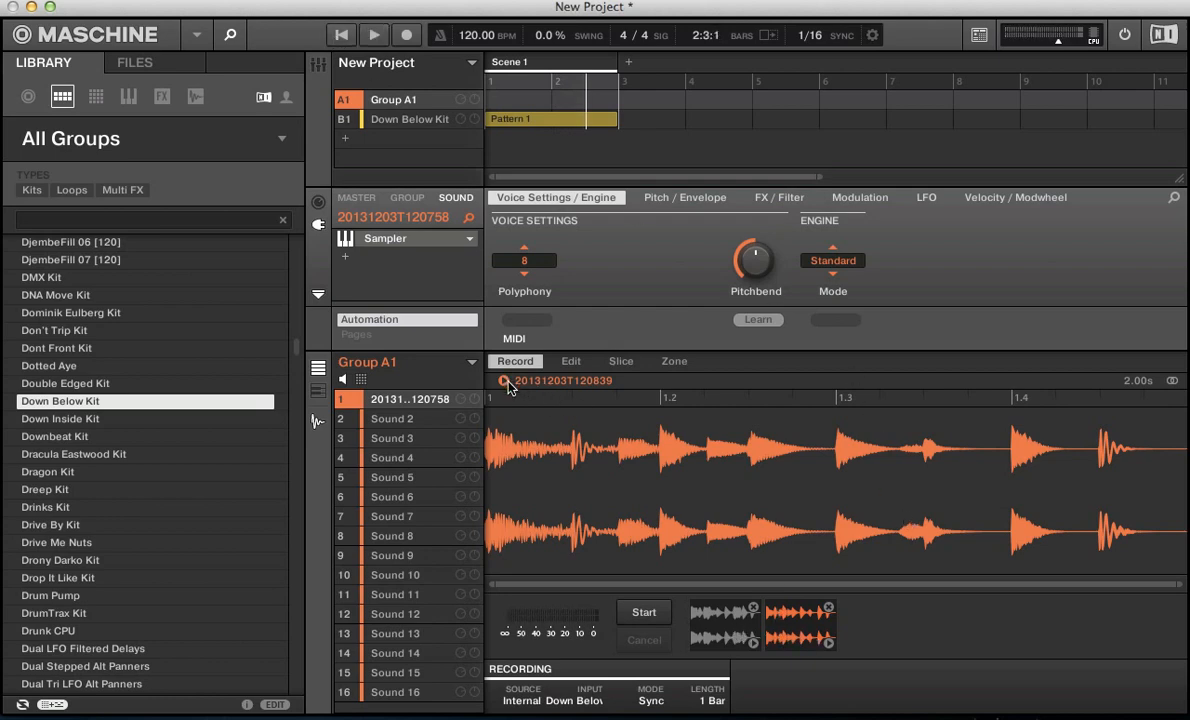
# Compare the two recorded takes by playing them, and delete the second take.
pyautogui.click(712, 620)
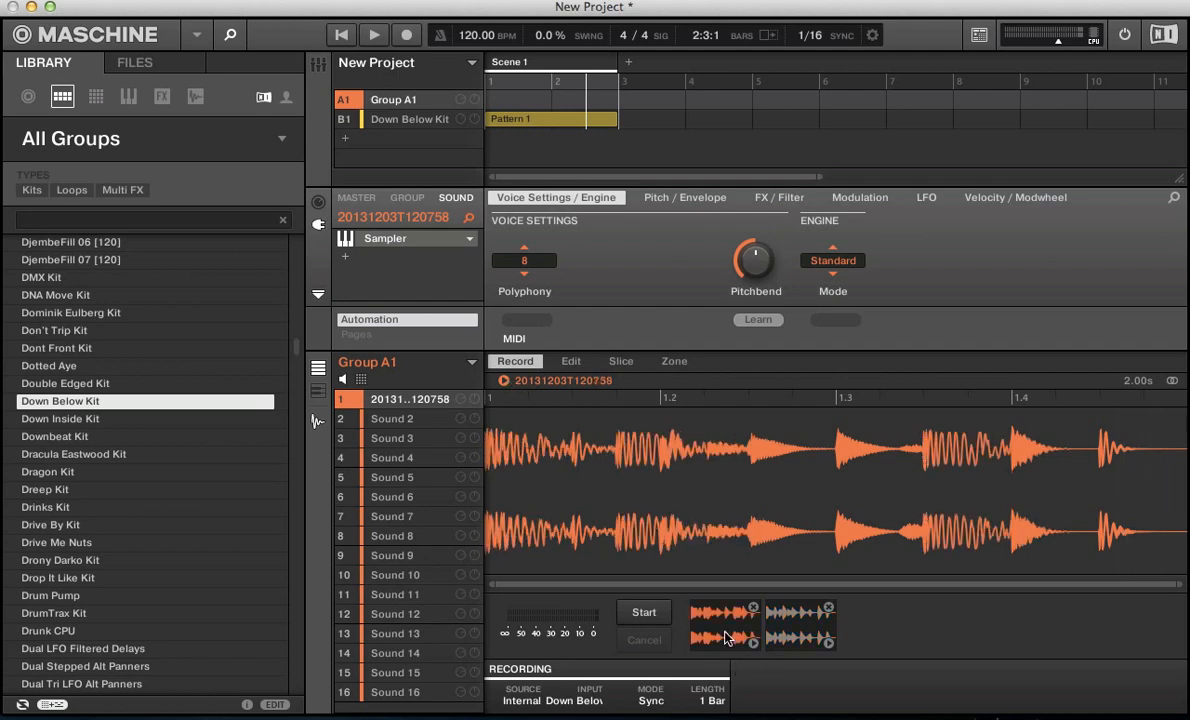
pyautogui.click(504, 382)
pyautogui.click(826, 637)
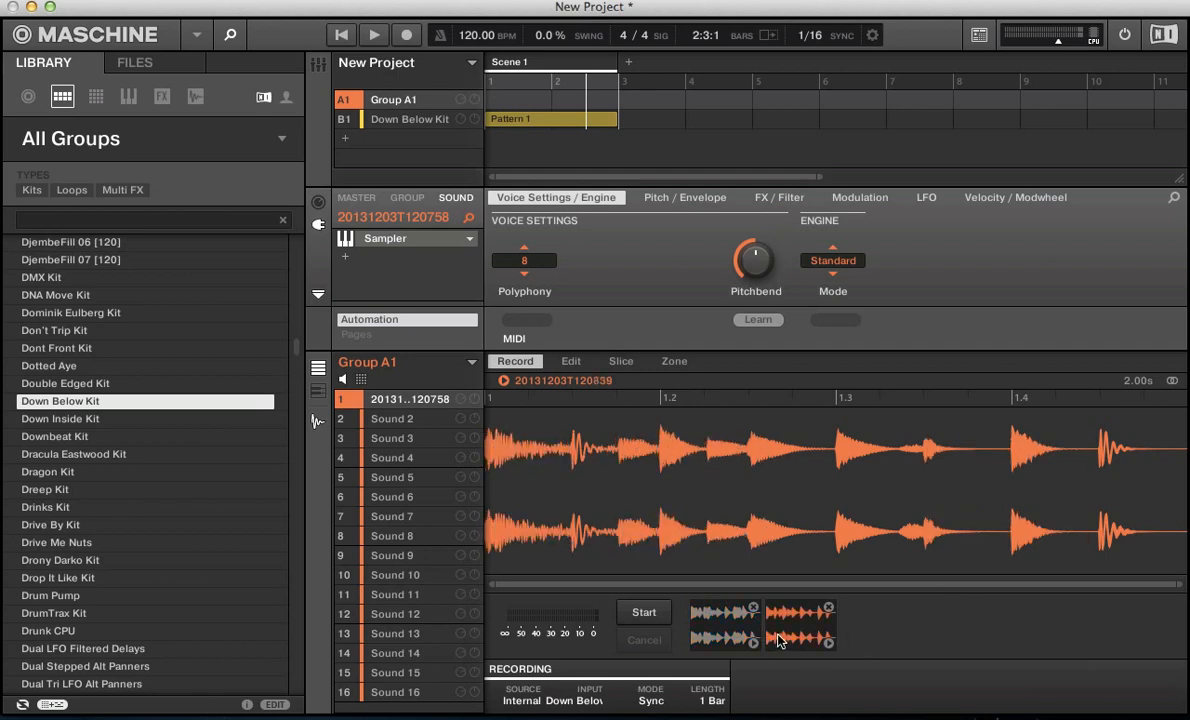
pyautogui.click(828, 609)
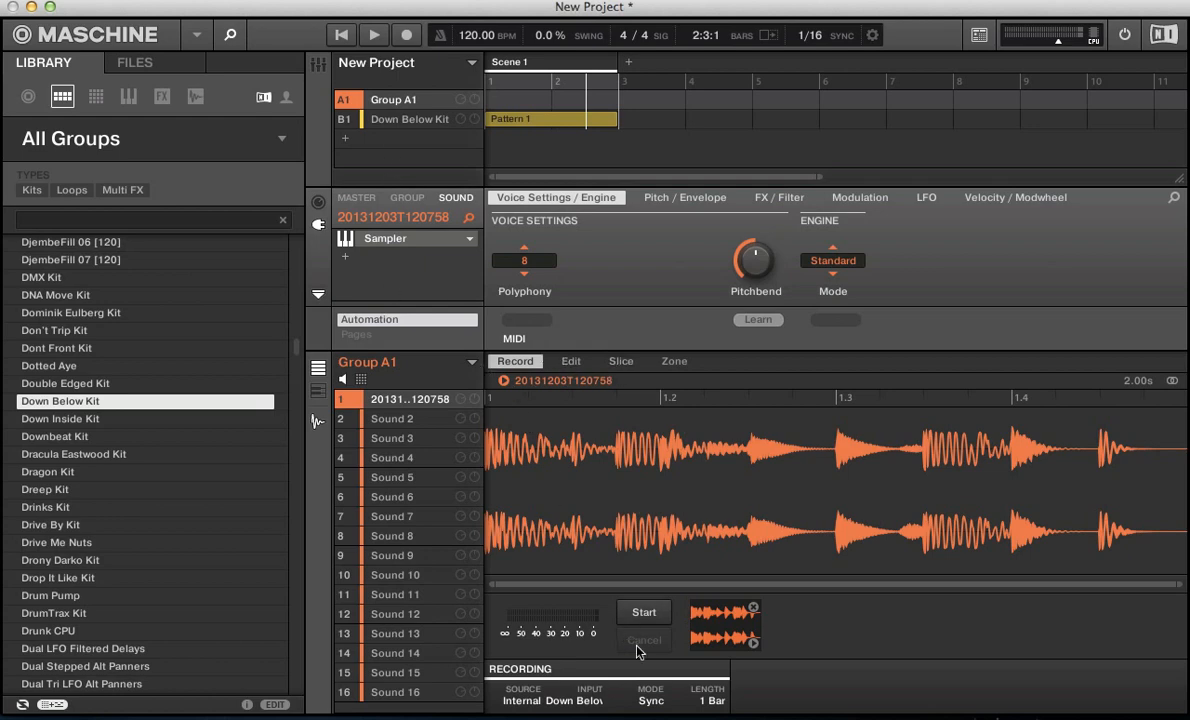
# Open the recorded sample for editing and compare the Selection Range and Play Range modes, ending on Play Range.
pyautogui.click(570, 362)
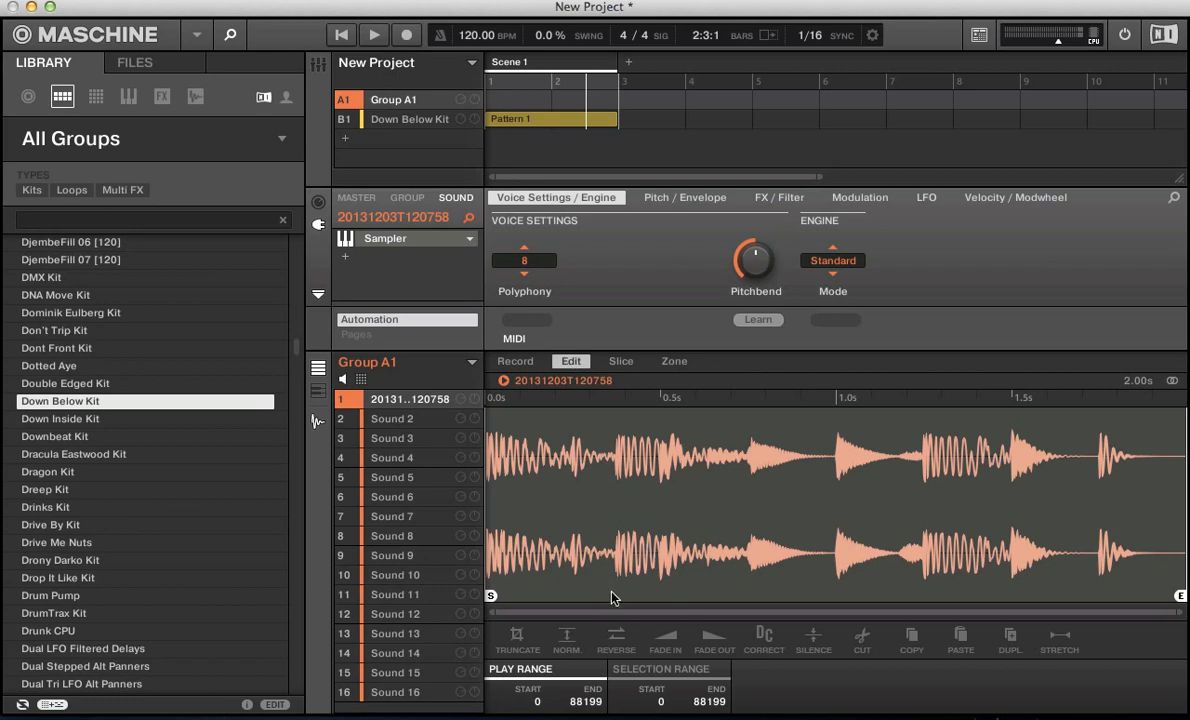
pyautogui.click(630, 676)
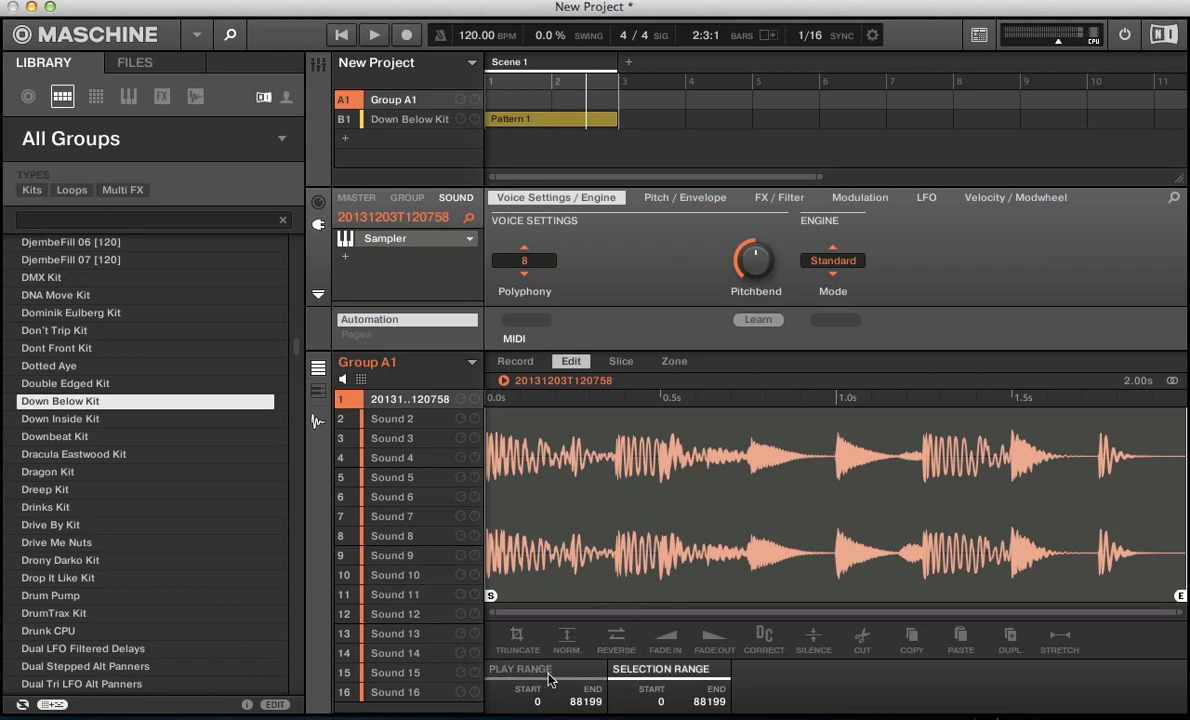
pyautogui.click(520, 670)
pyautogui.click(635, 680)
pyautogui.click(575, 668)
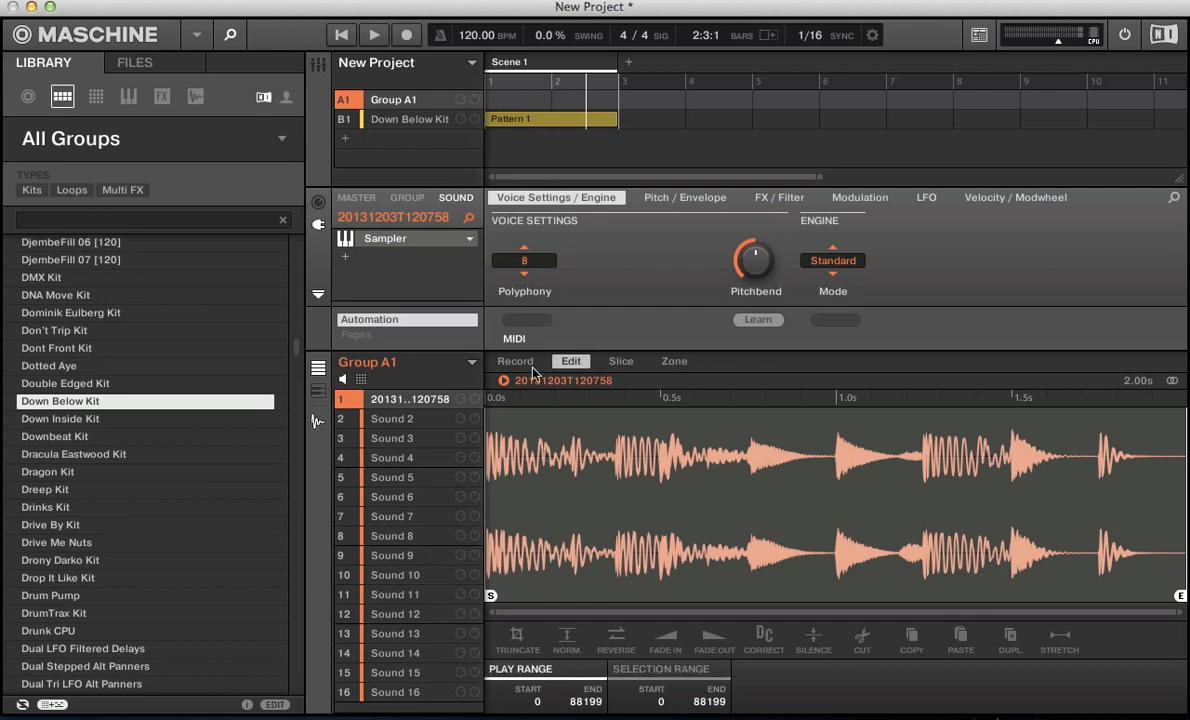
# Preview the sample, shorten its play range end to about 11200, and restore the end to 88199.
pyautogui.click(502, 381)
pyautogui.moveTo(1090, 558); pyautogui.dragTo(557, 523)
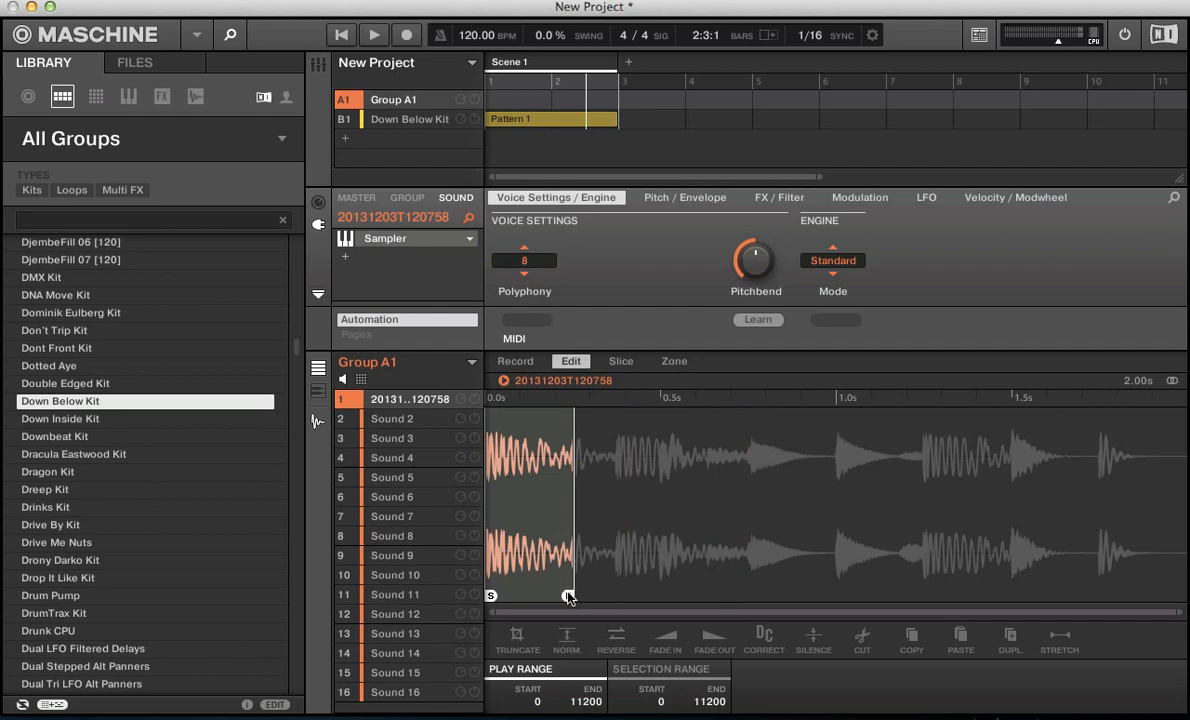
pyautogui.moveTo(568, 597); pyautogui.dragTo(1178, 597)
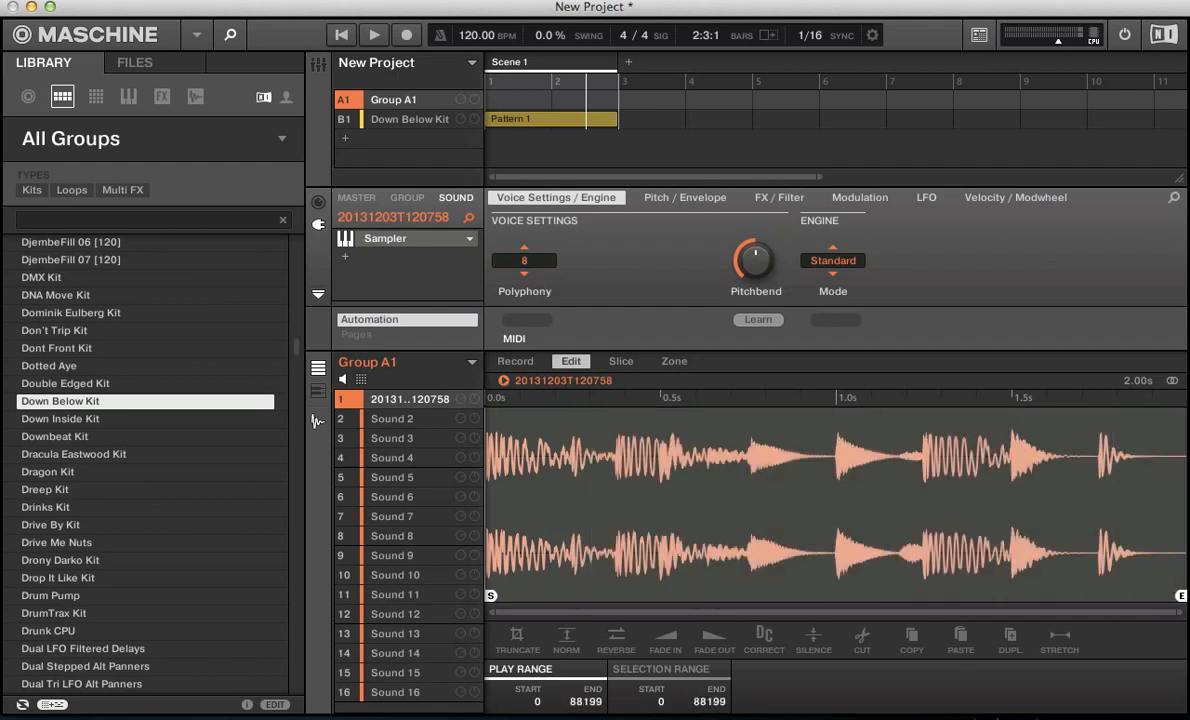
# Select the sample range from about 32900 to 44100, truncate the sample to it, and undo the truncation.
pyautogui.click(652, 668)
pyautogui.click(617, 560)
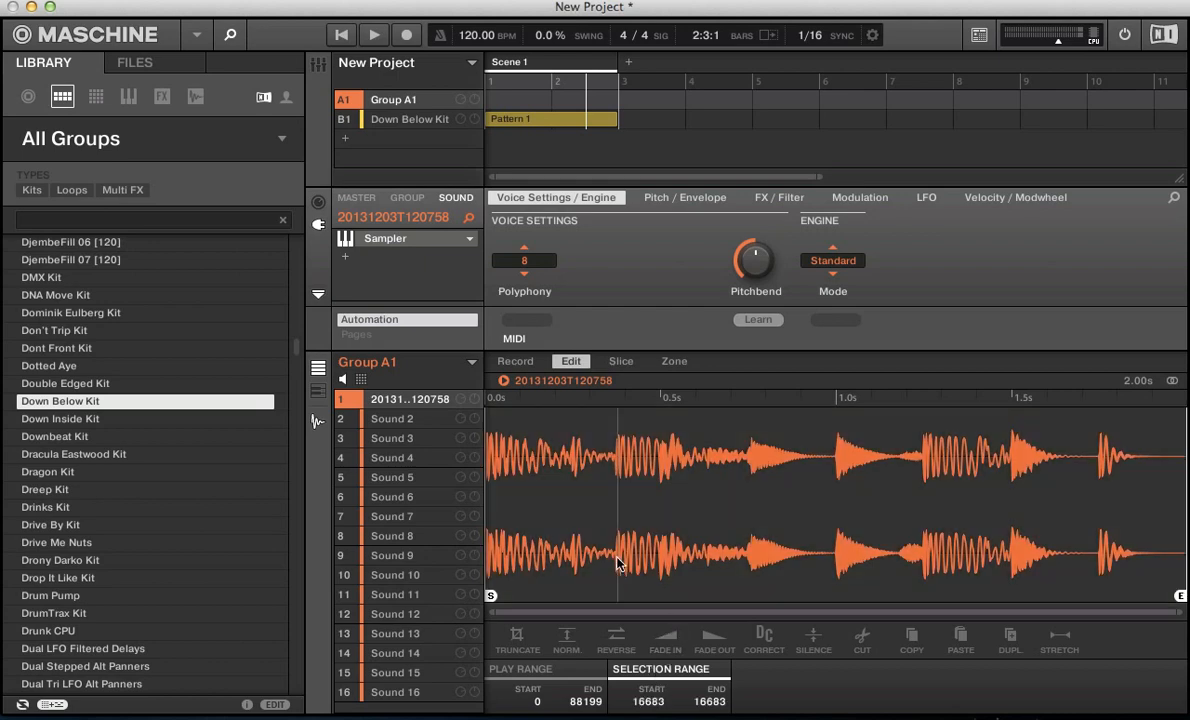
pyautogui.moveTo(747, 540); pyautogui.dragTo(836, 545)
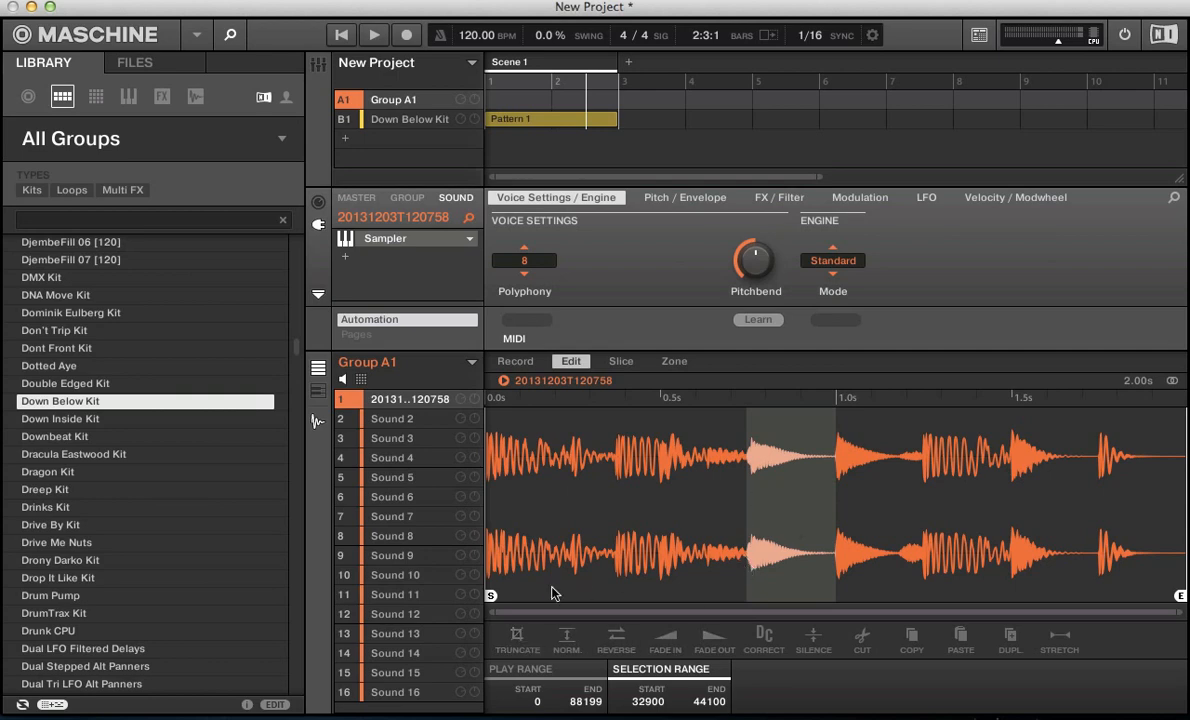
pyautogui.click(518, 633)
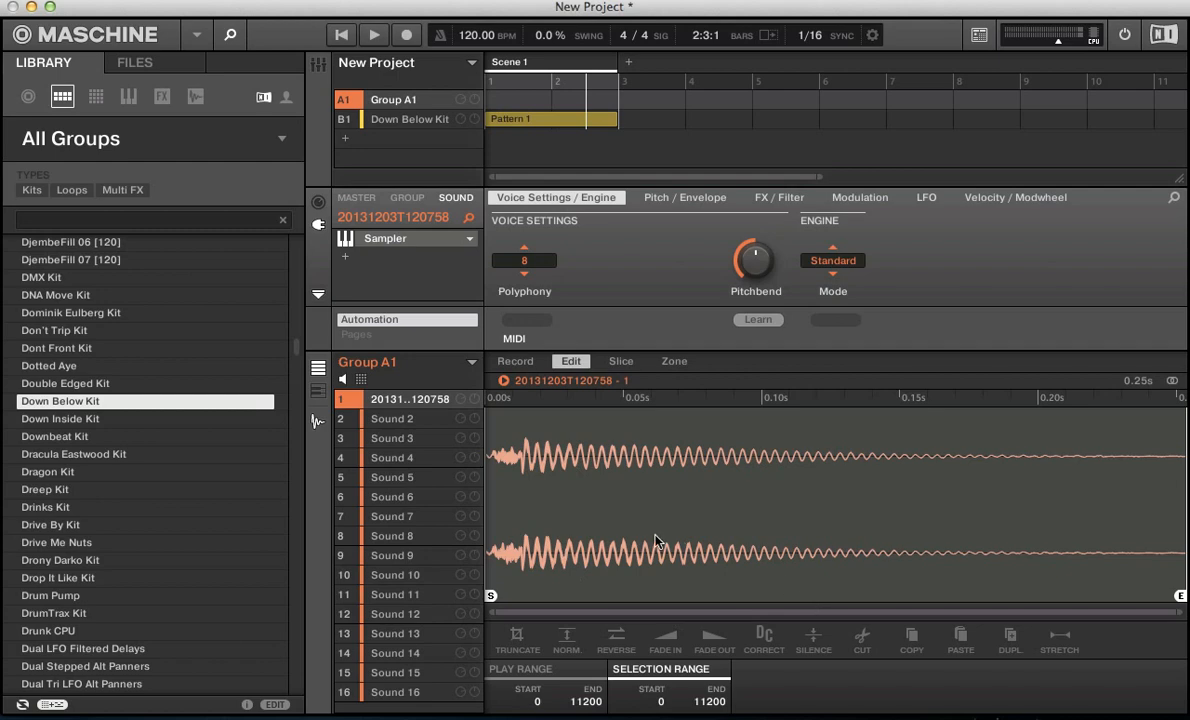
pyautogui.hotkey('ctrl', 'z')
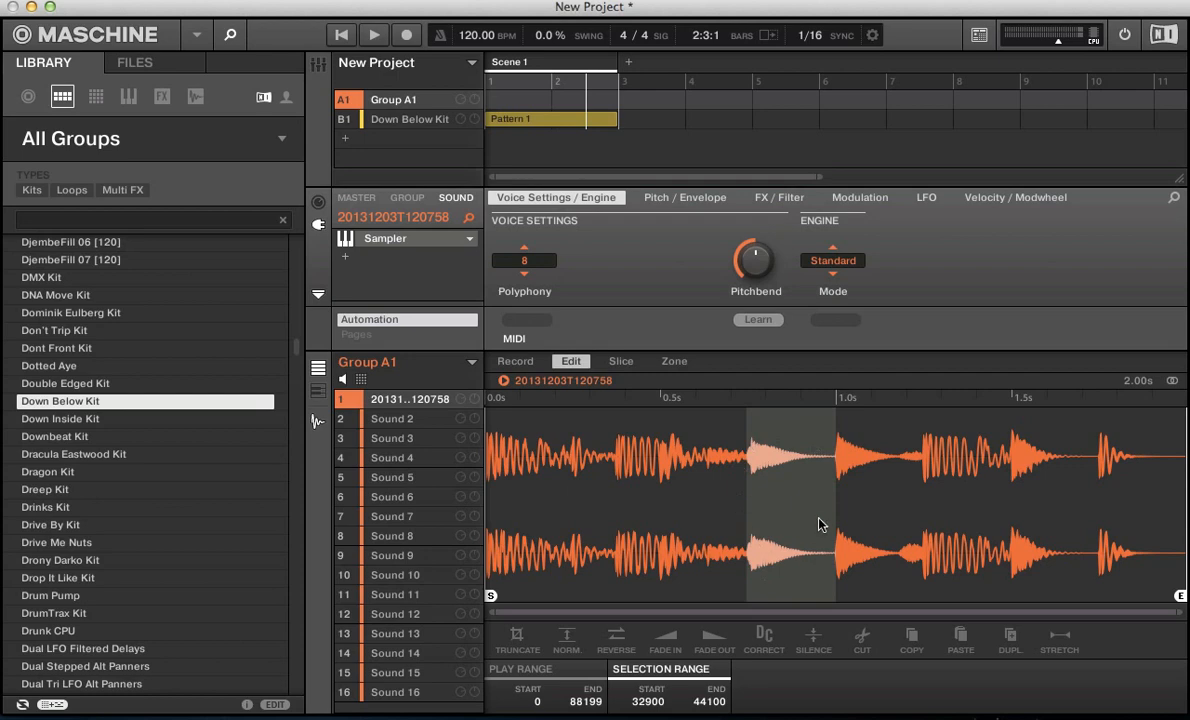
# Silence the selected range from 32900 to 44100, and cut it out of the sample.
pyautogui.click(812, 642)
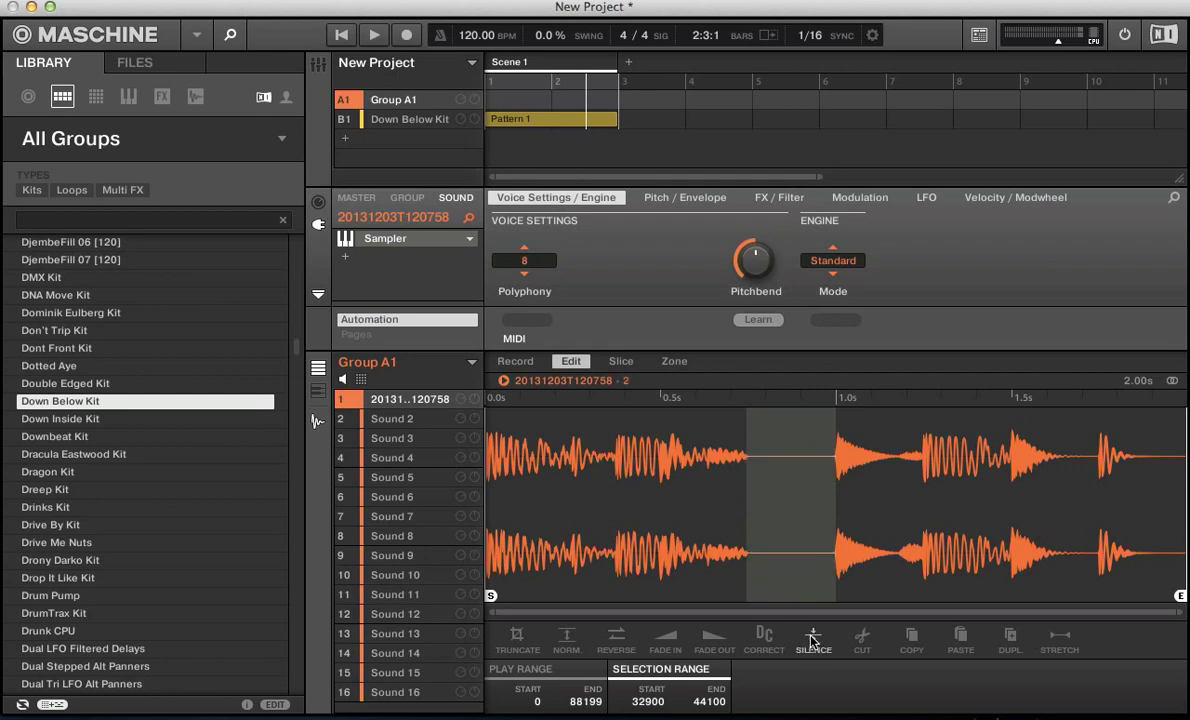
pyautogui.click(862, 640)
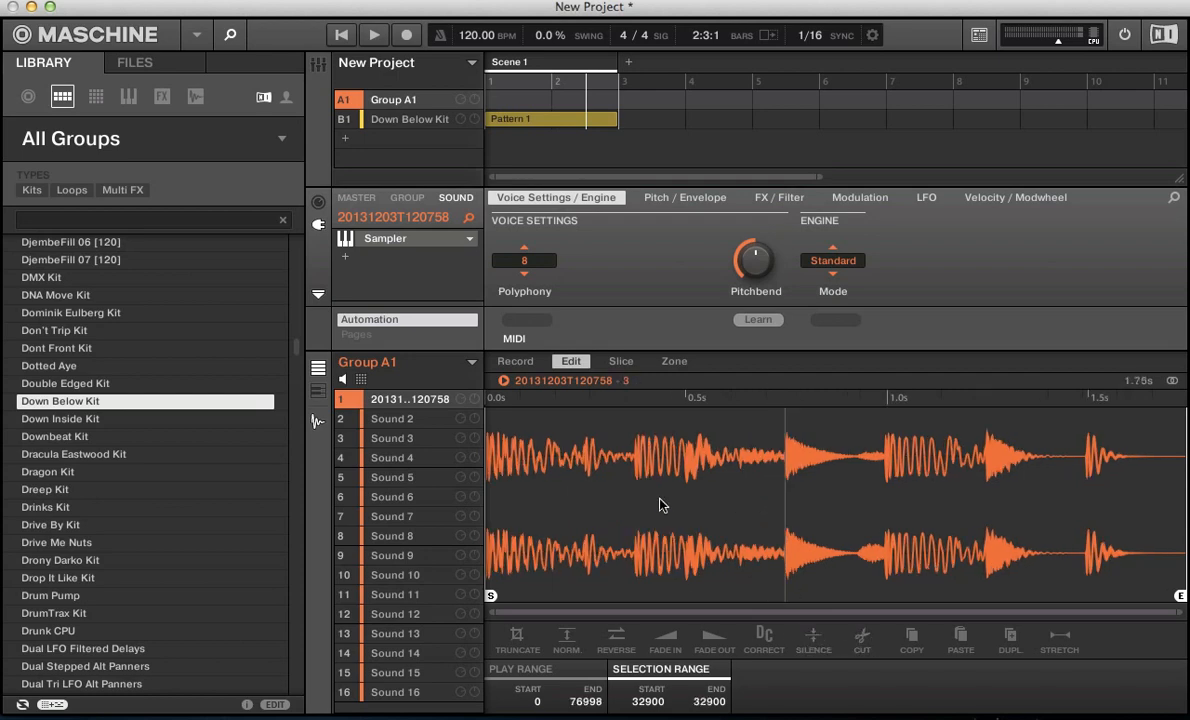
# Copy the range from about 18944 to 33305 and paste it over the range from about 44611 to 53777.
pyautogui.click(657, 508)
pyautogui.moveTo(657, 502); pyautogui.dragTo(788, 510)
pyautogui.click(911, 637)
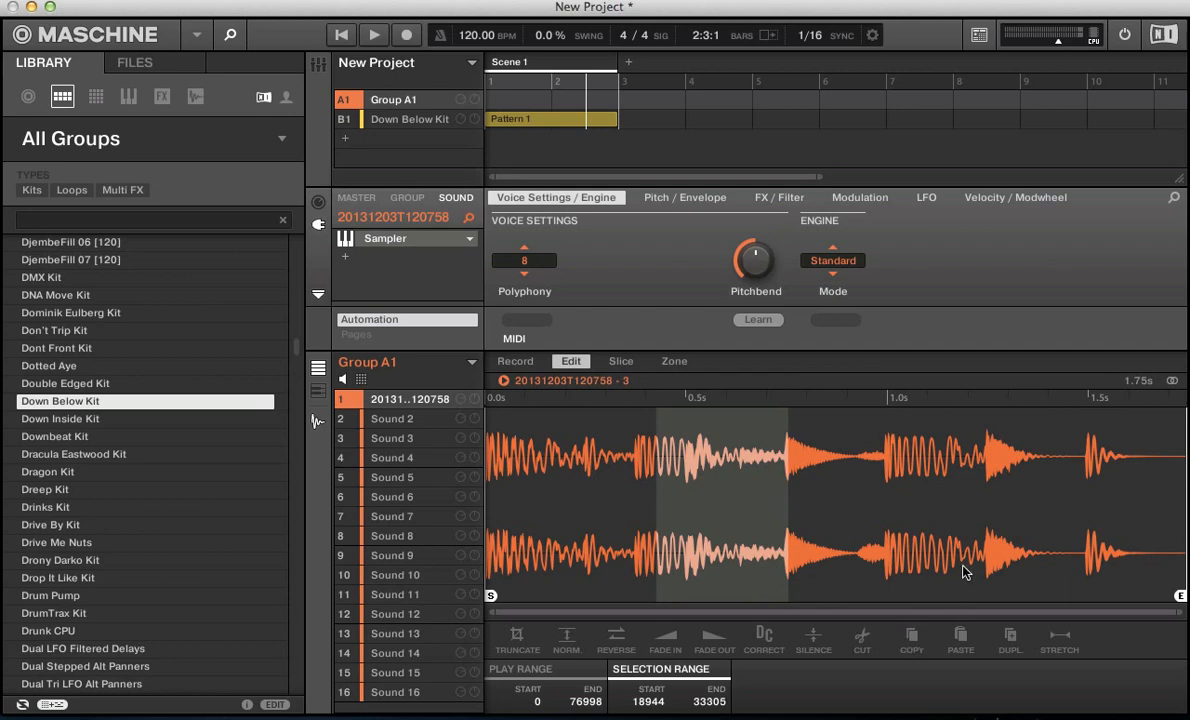
pyautogui.moveTo(974, 566); pyautogui.dragTo(895, 532)
pyautogui.click(962, 640)
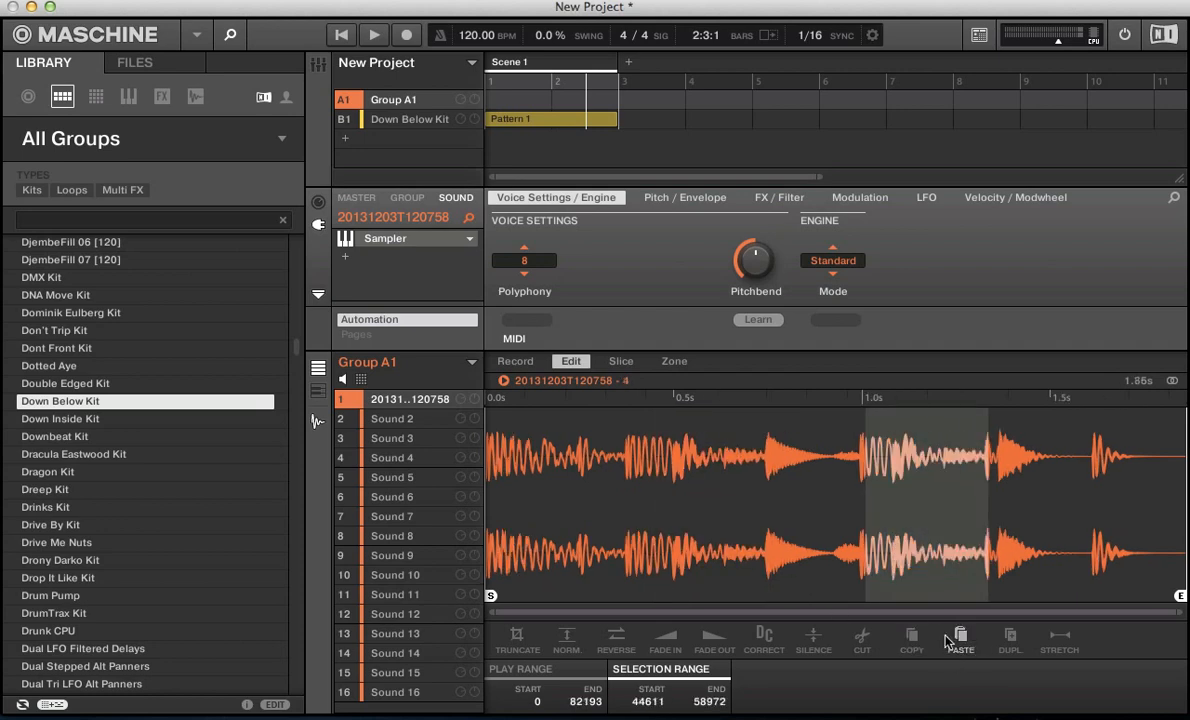
pyautogui.click(517, 437)
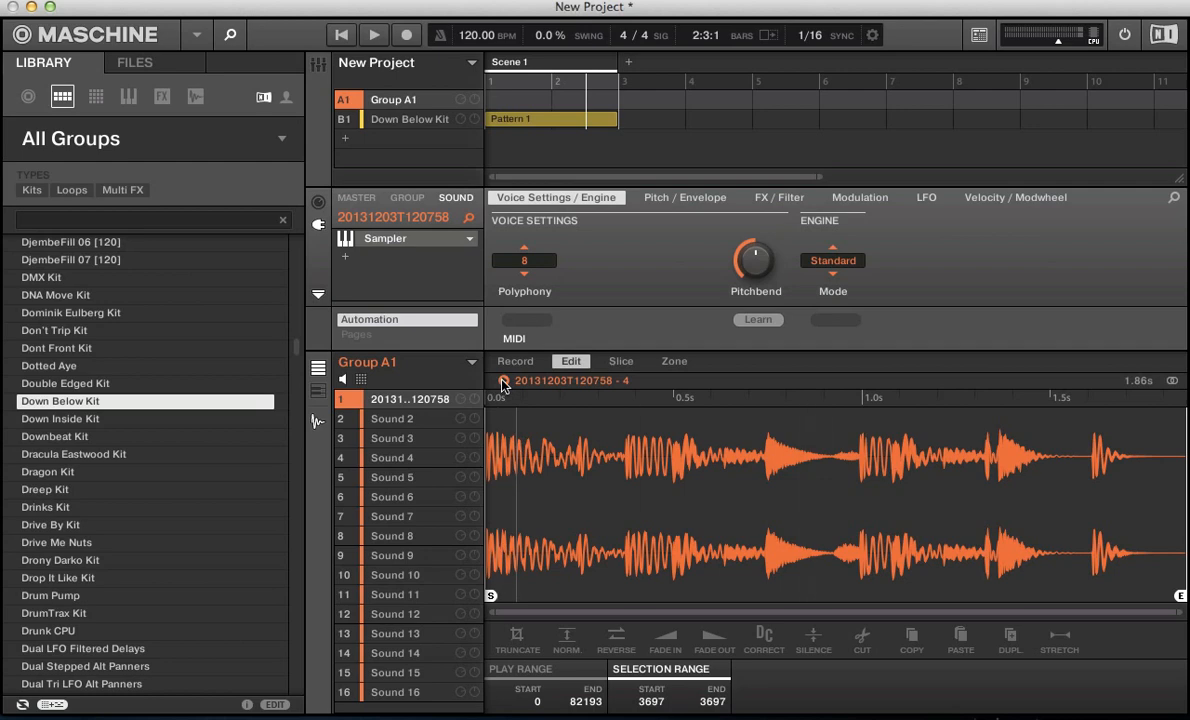
# Undo the paste, step back to the selection from 18944 to 33305, and preview the sample.
pyautogui.press('super+z')
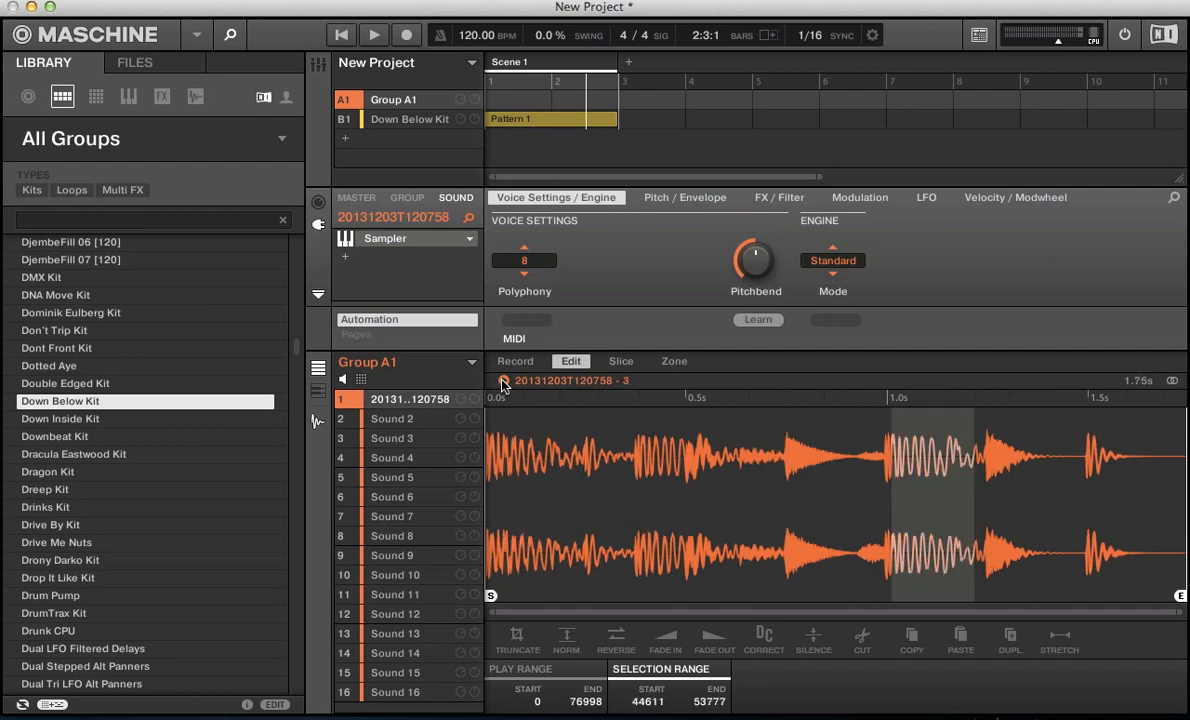
pyautogui.press('super+z')
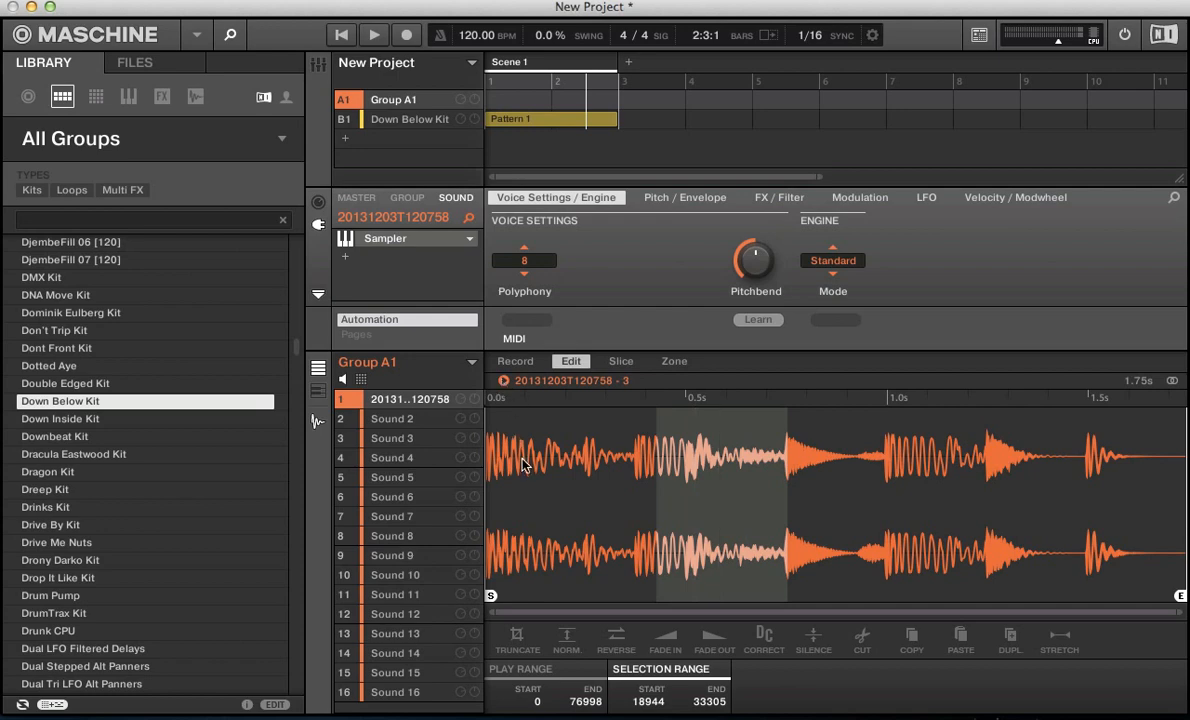
pyautogui.press('super+z')
pyautogui.click(503, 382)
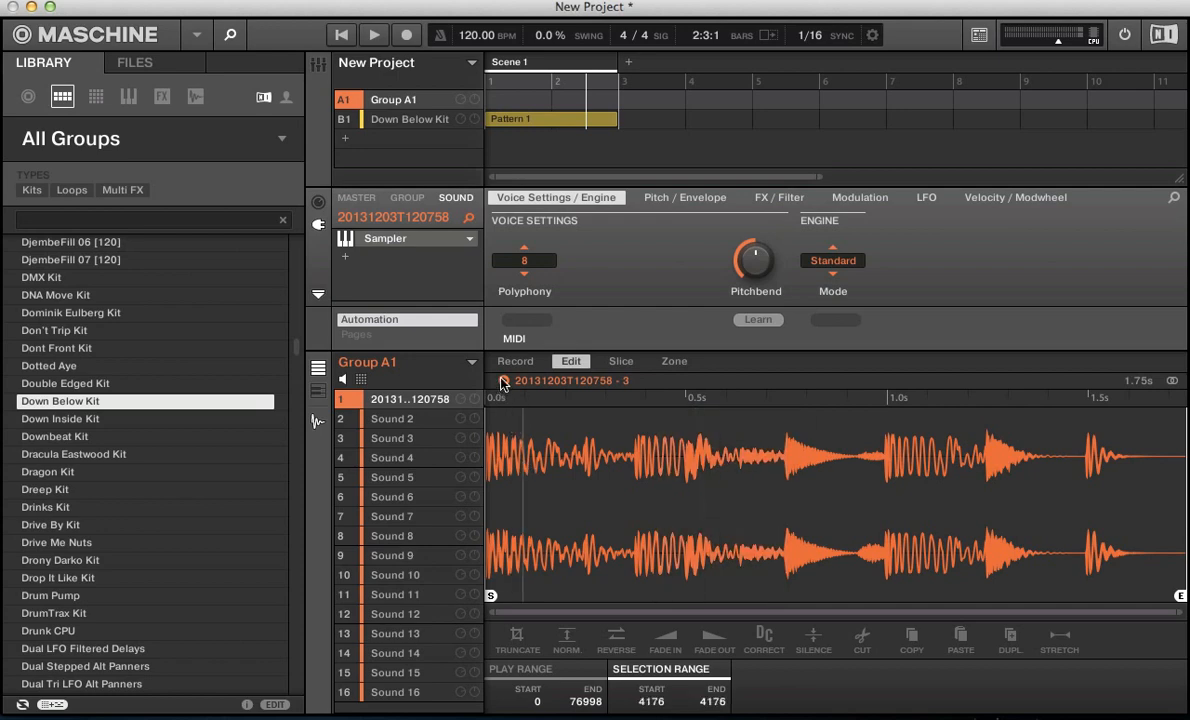
pyautogui.press('super+shift+z')
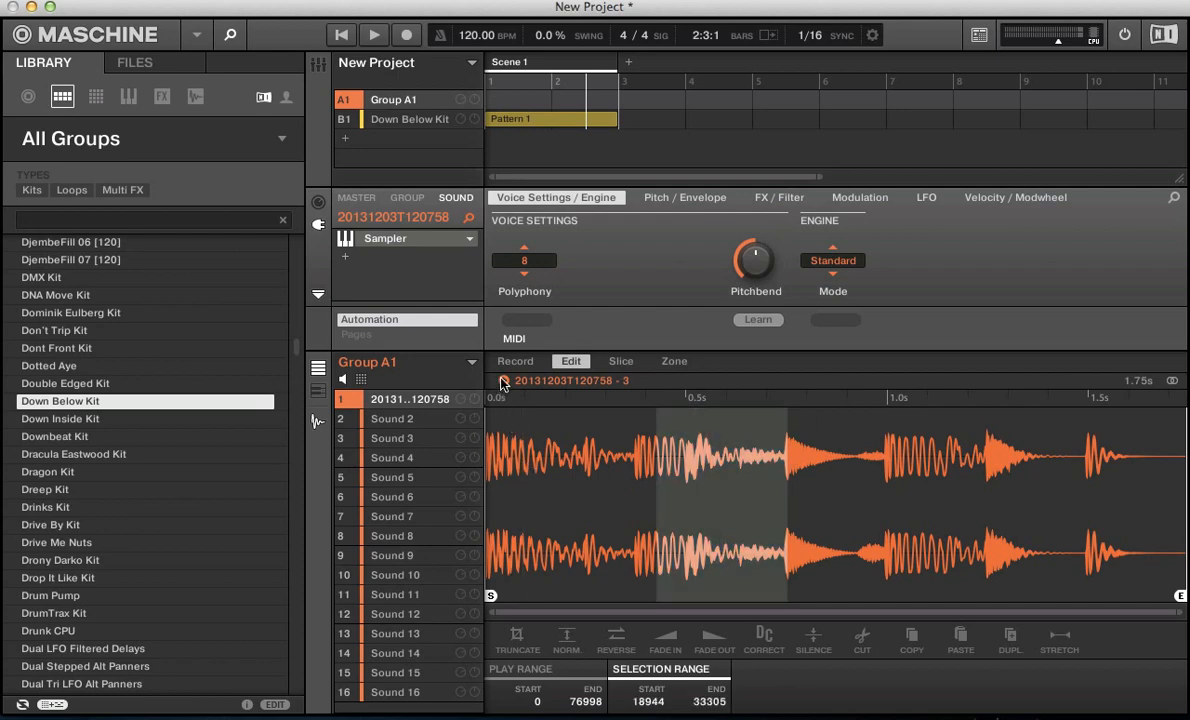
# Undo the cut to restore the removed range from 32900 to 44100, and clear the selection.
pyautogui.press('super+z')
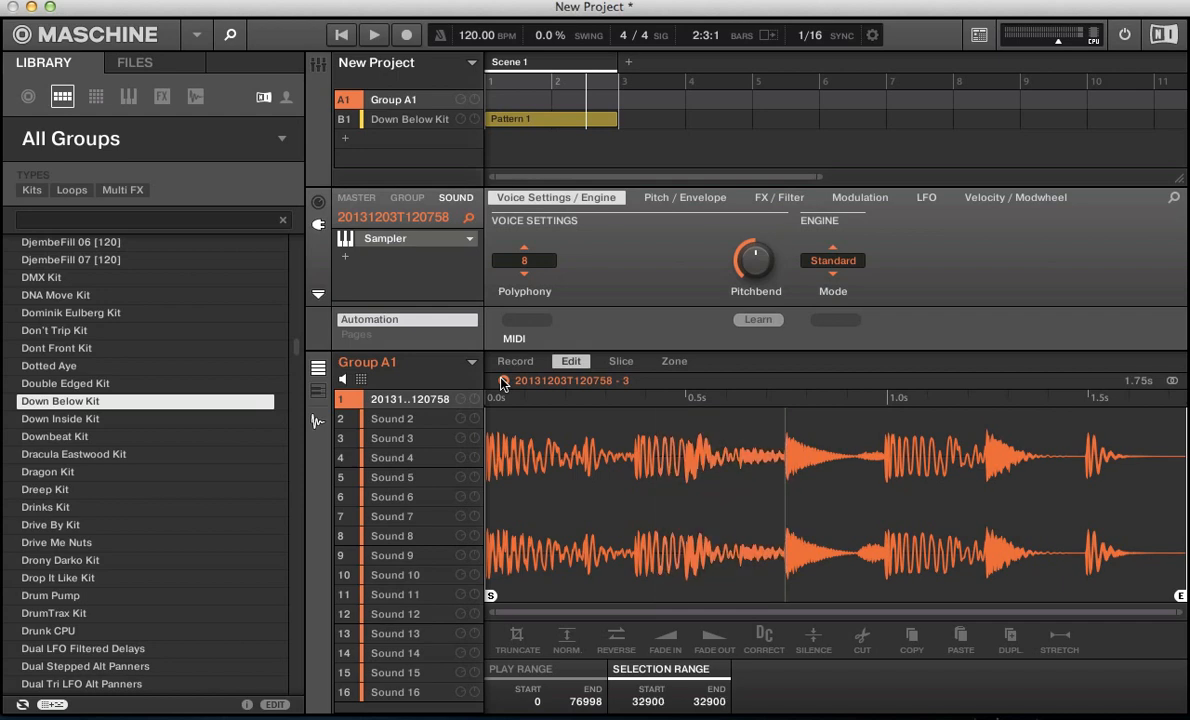
pyautogui.press('super+z')
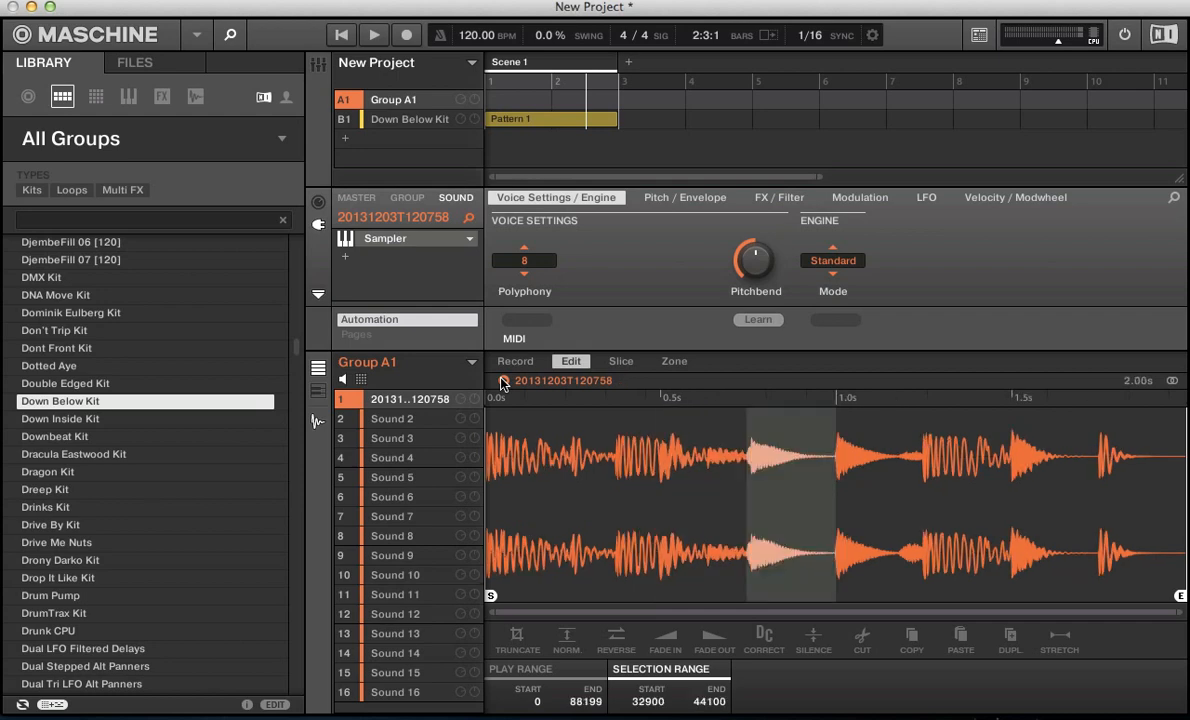
pyautogui.click(497, 412)
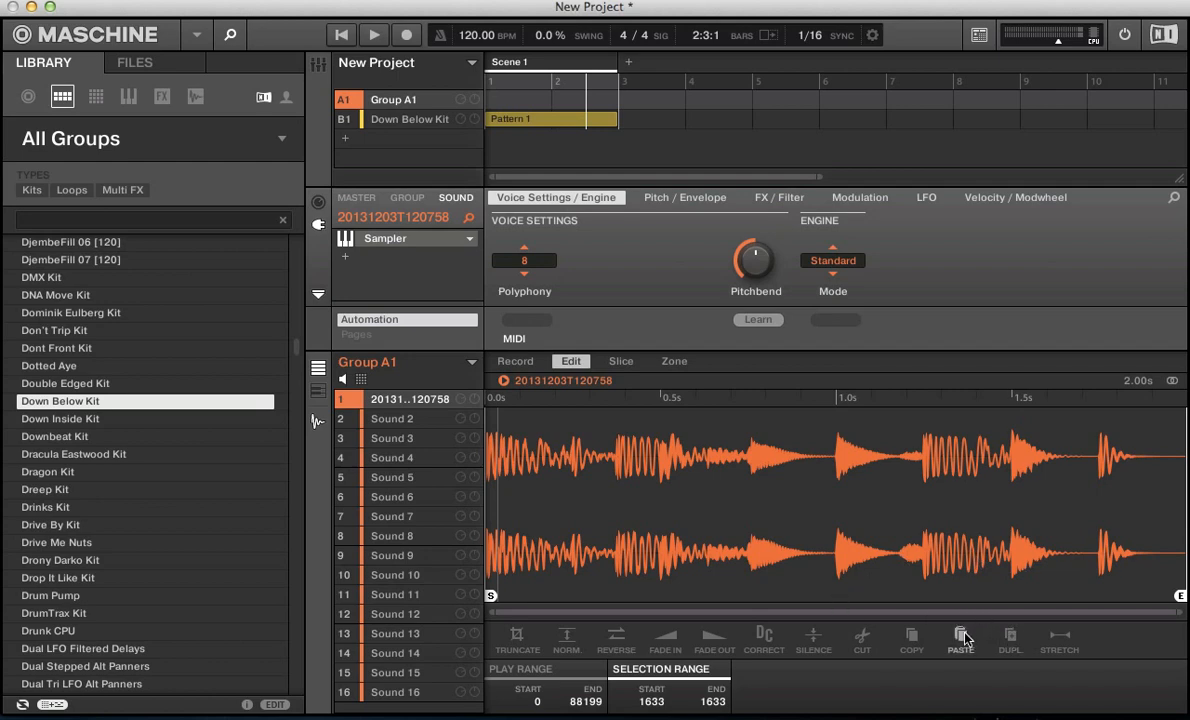
# Duplicate the sample range from about 17500 to 25083, and undo the duplication.
pyautogui.moveTo(626, 494); pyautogui.dragTo(686, 497)
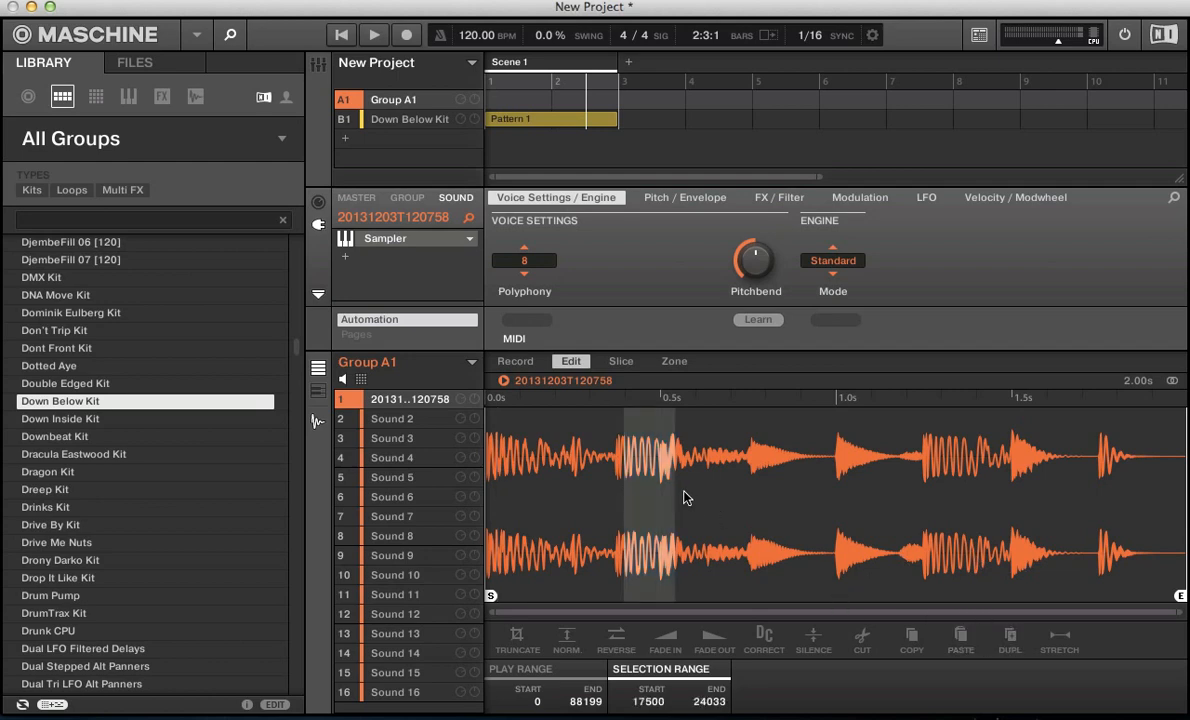
pyautogui.click(958, 640)
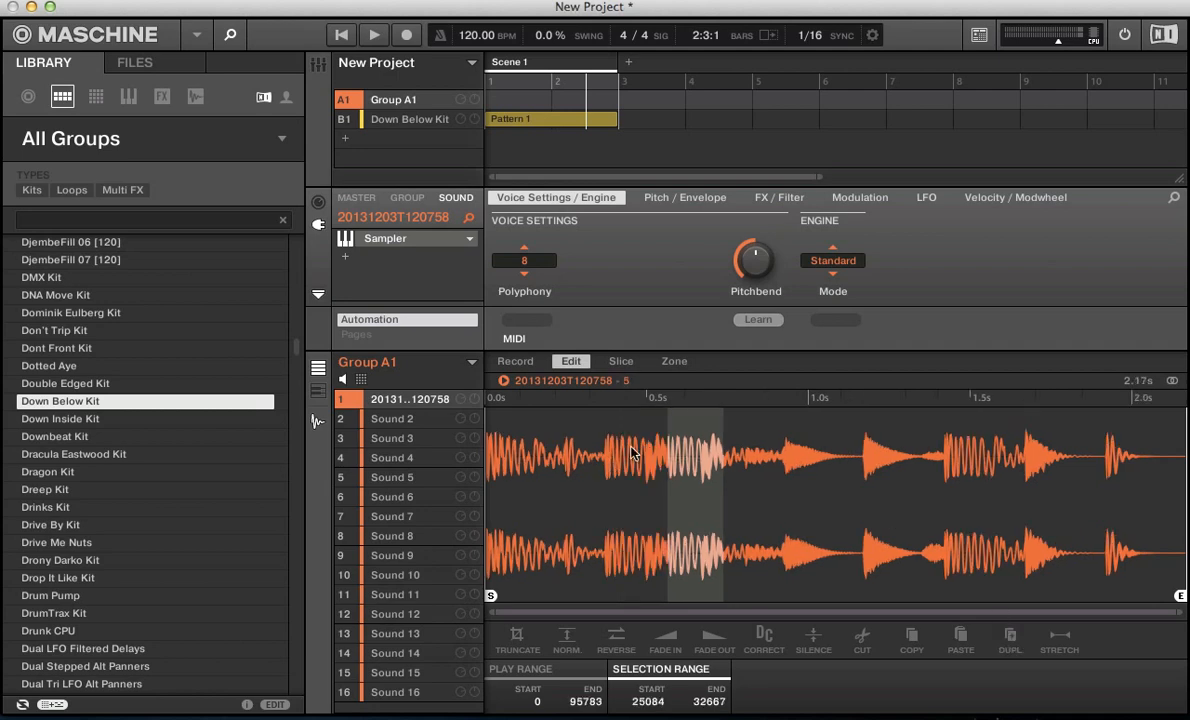
pyautogui.hotkey('ctrl', 'z')
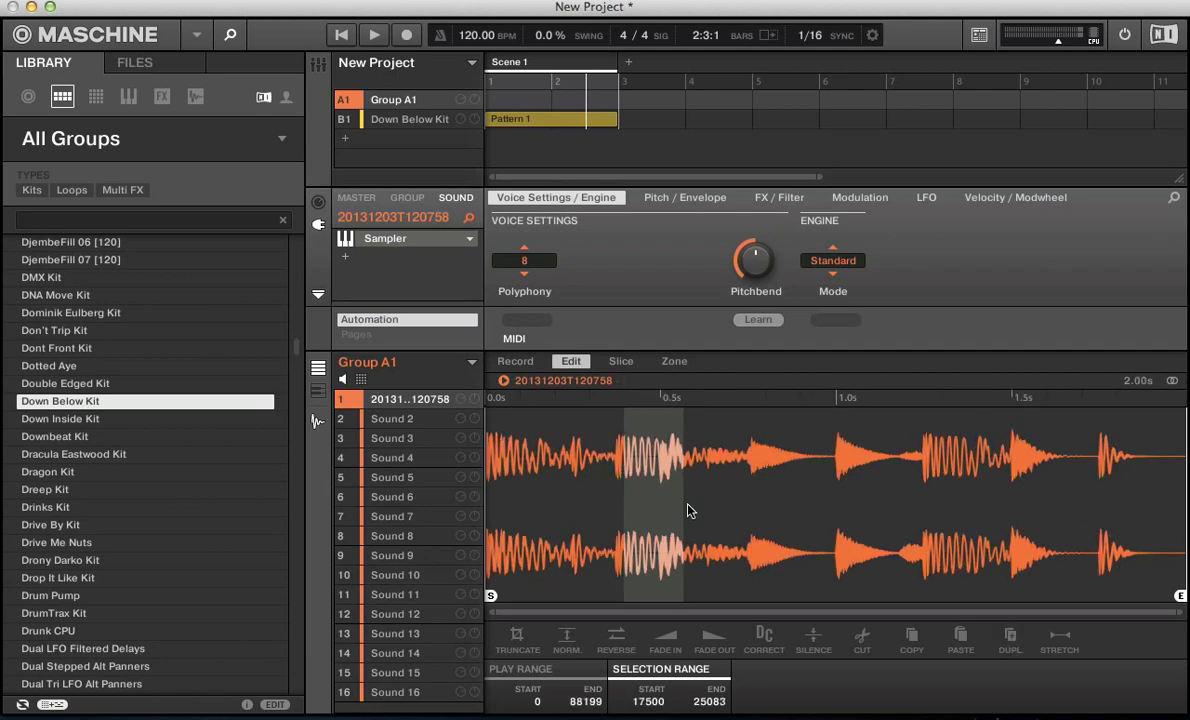
# Stretch the sample range from about 33017 to 56700 in Beat mode with Tune at 36.00.
pyautogui.click(1058, 640)
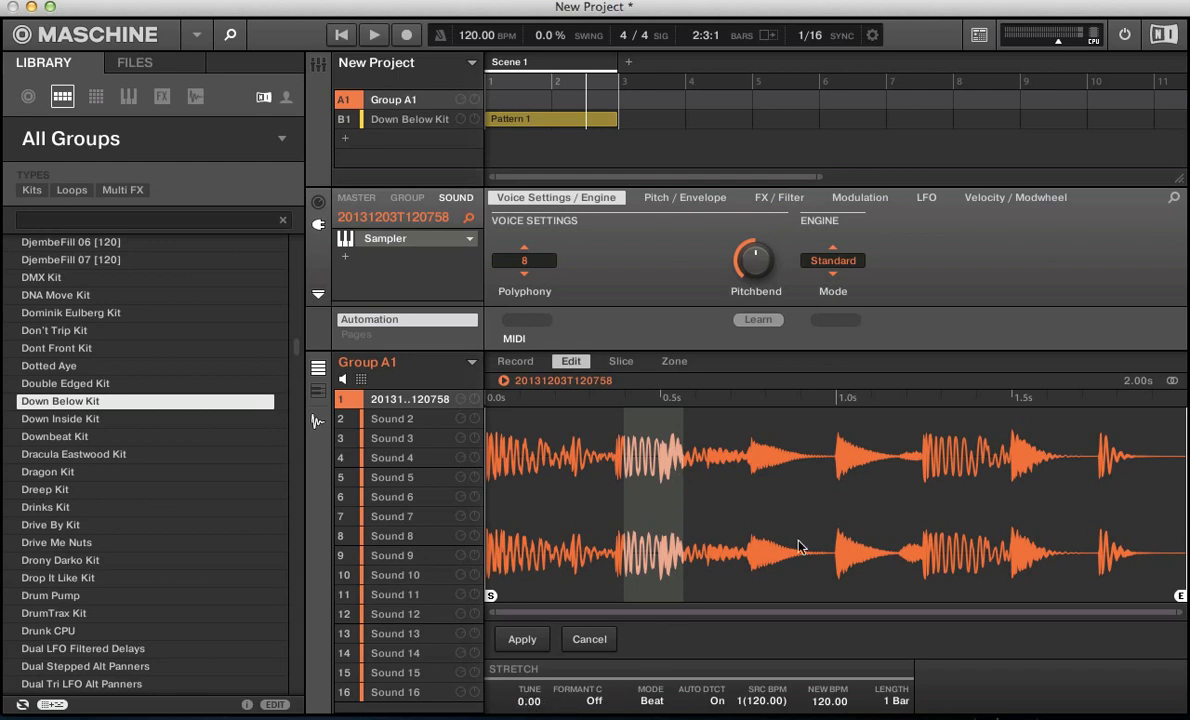
pyautogui.moveTo(746, 505); pyautogui.dragTo(840, 518)
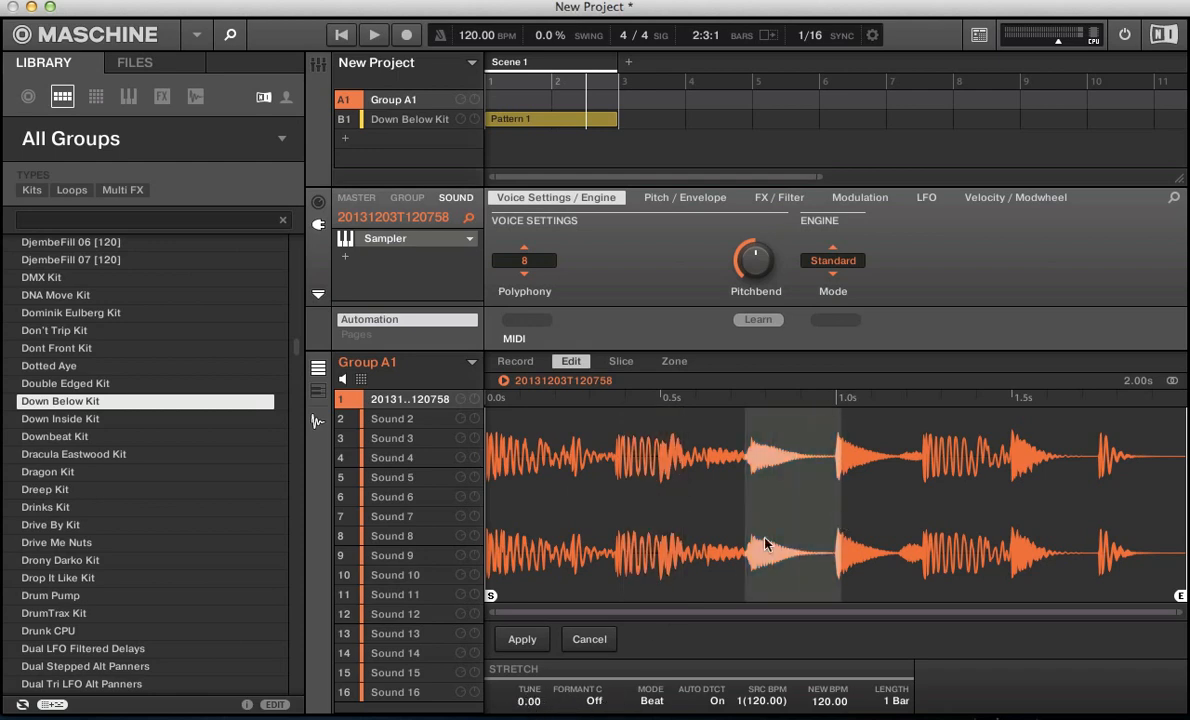
pyautogui.click(650, 702)
pyautogui.click(792, 620)
pyautogui.moveTo(748, 521); pyautogui.dragTo(932, 521)
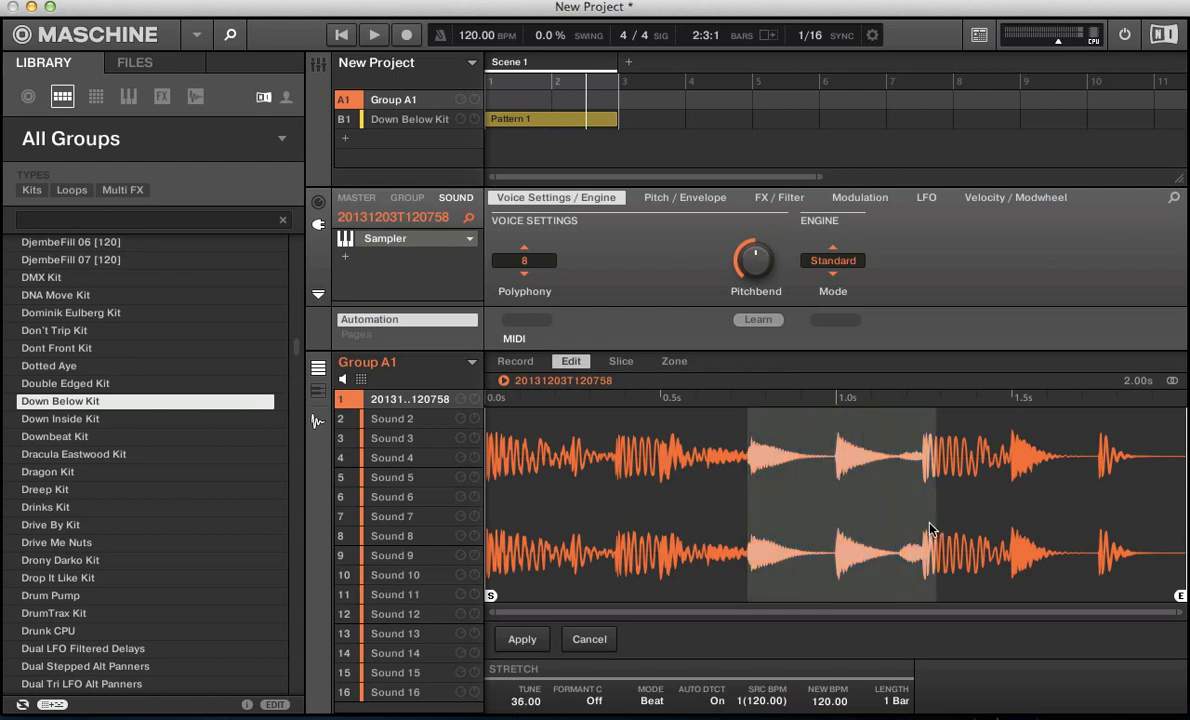
pyautogui.click(520, 640)
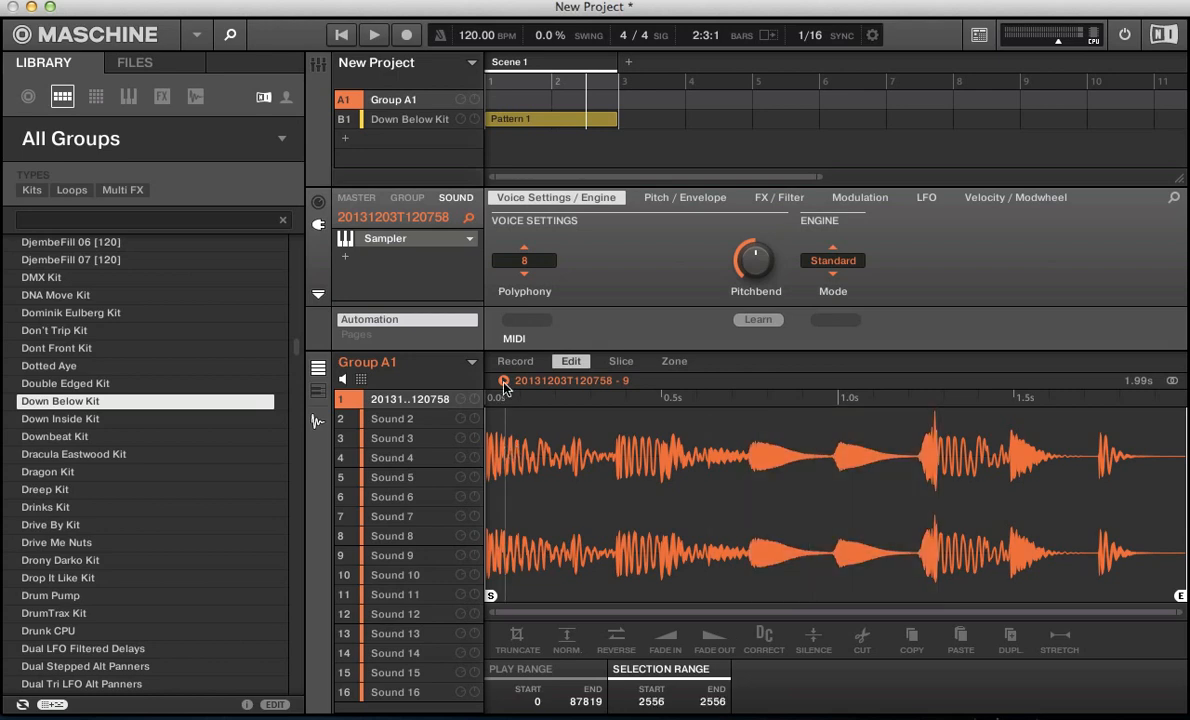
# Undo the stretch to return to the unprocessed sample, and clear the range selection.
pyautogui.press('super+z')
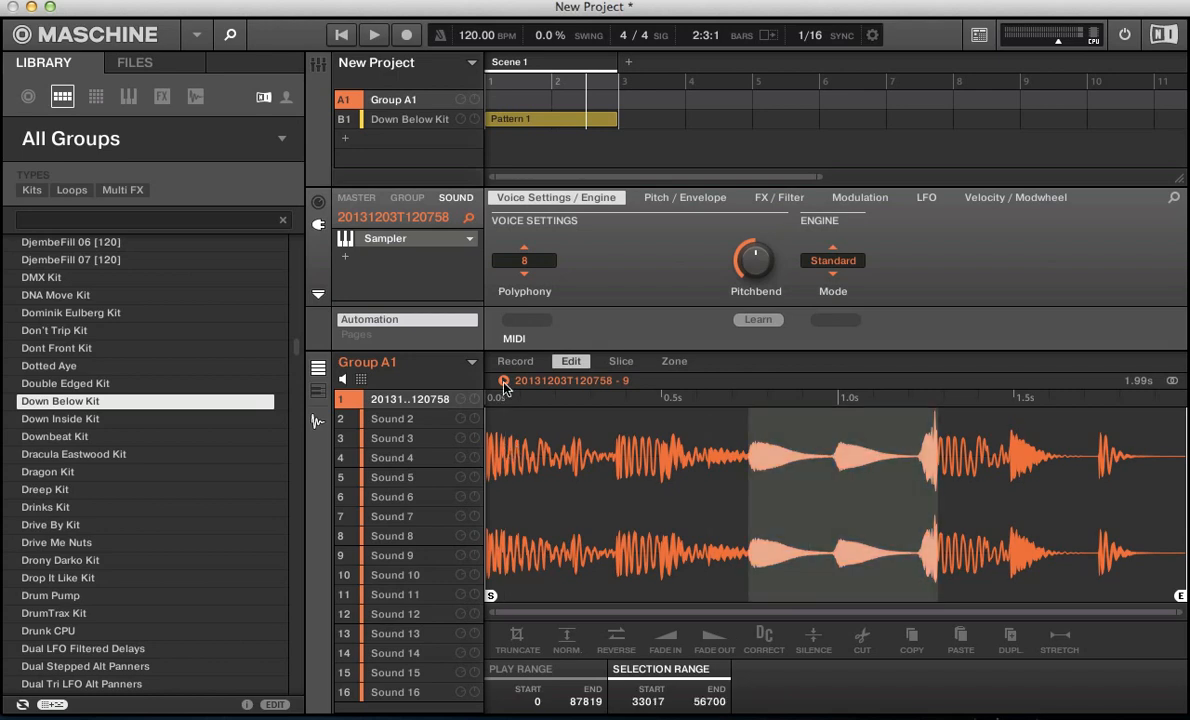
pyautogui.press('super+z')
pyautogui.press('super+z')
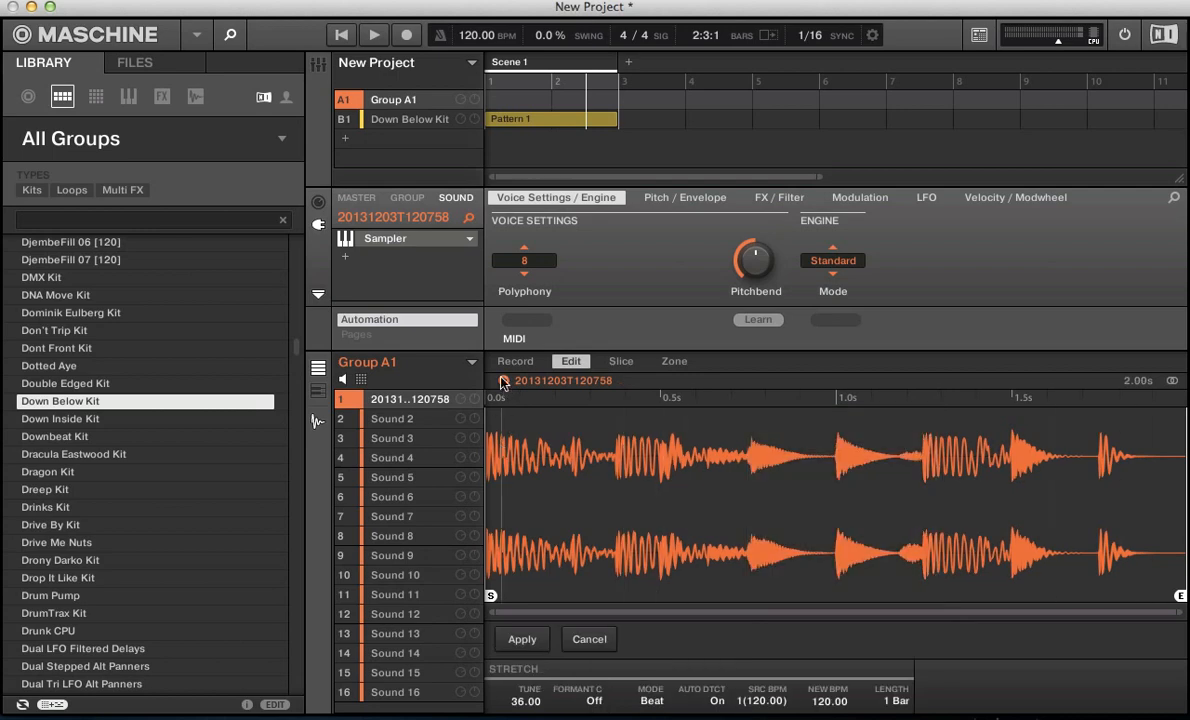
pyautogui.click(547, 471)
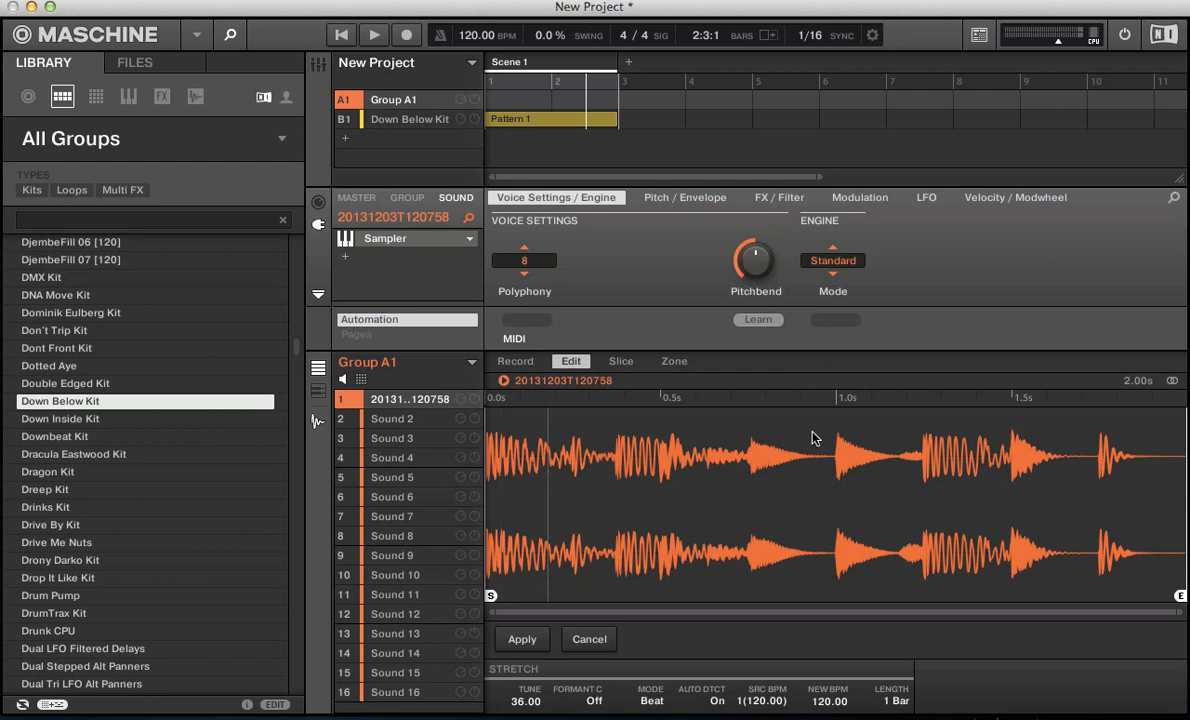
# Compare the single-channel and stereo waveform displays of the sample, finishing on stereo.
pyautogui.click(1172, 381)
pyautogui.click(1173, 382)
pyautogui.click(1173, 382)
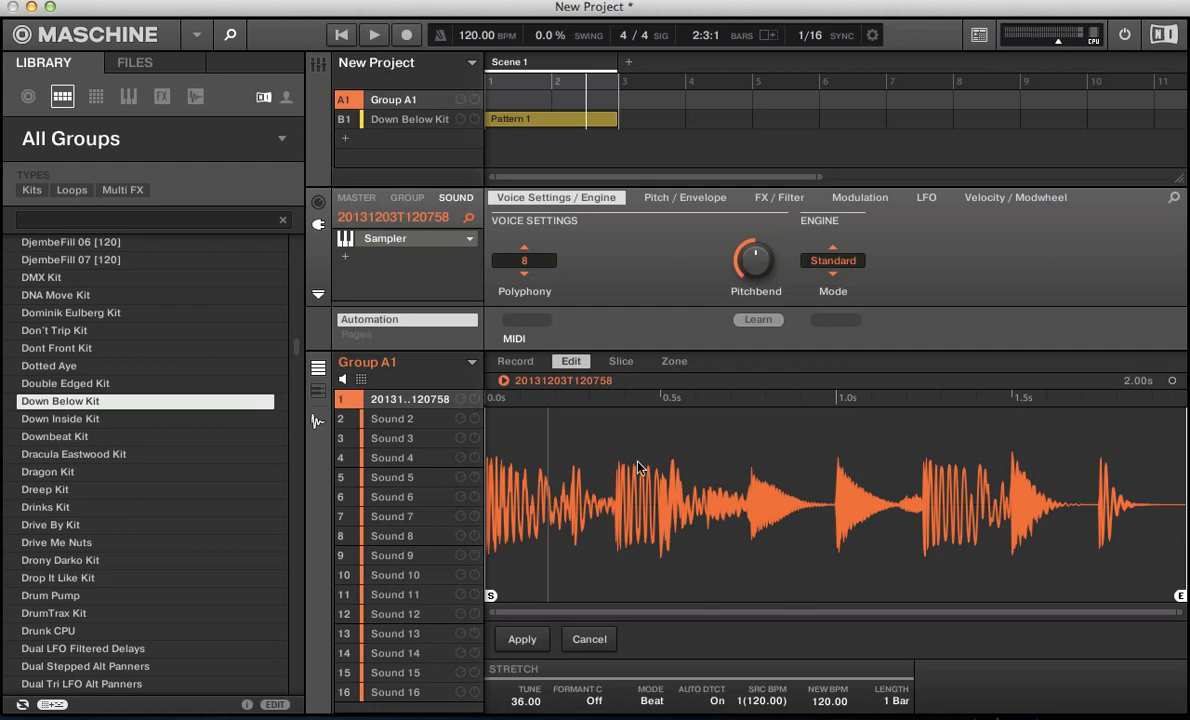
pyautogui.click(1173, 381)
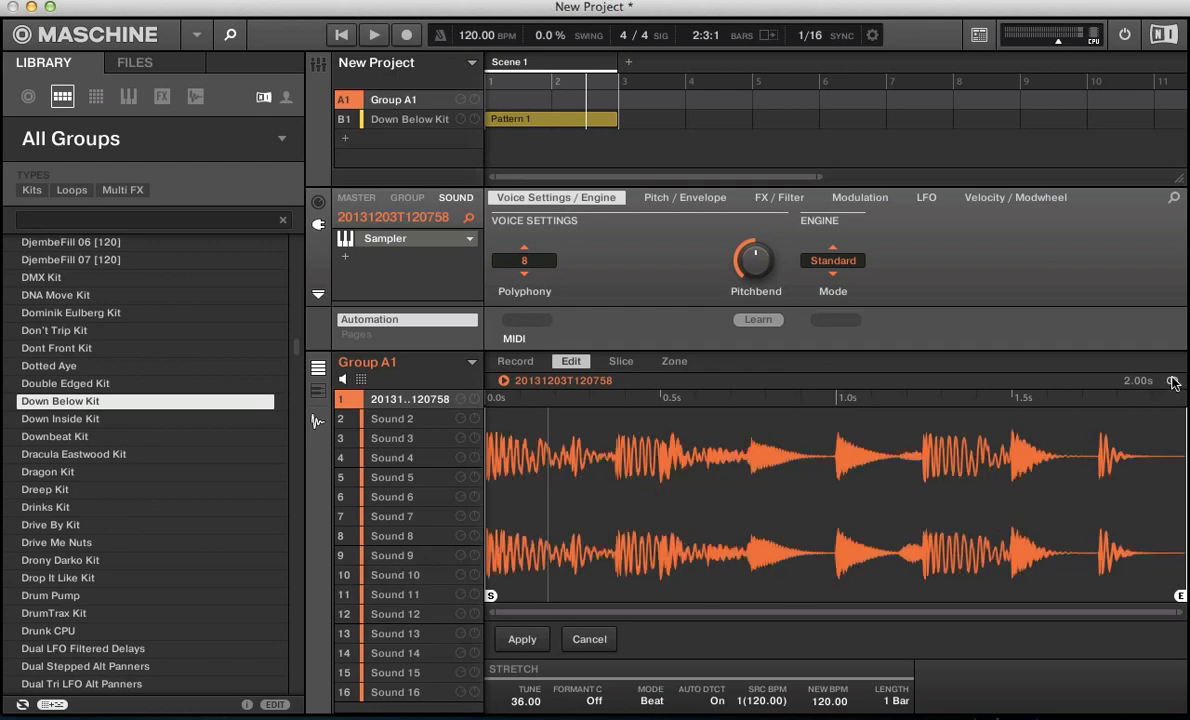
pyautogui.click(1173, 381)
pyautogui.click(1173, 381)
# Open the folder containing the sample, look through the files in Recordings, and close the folder window.
pyautogui.click(637, 521)
pyautogui.rightClick(708, 510)
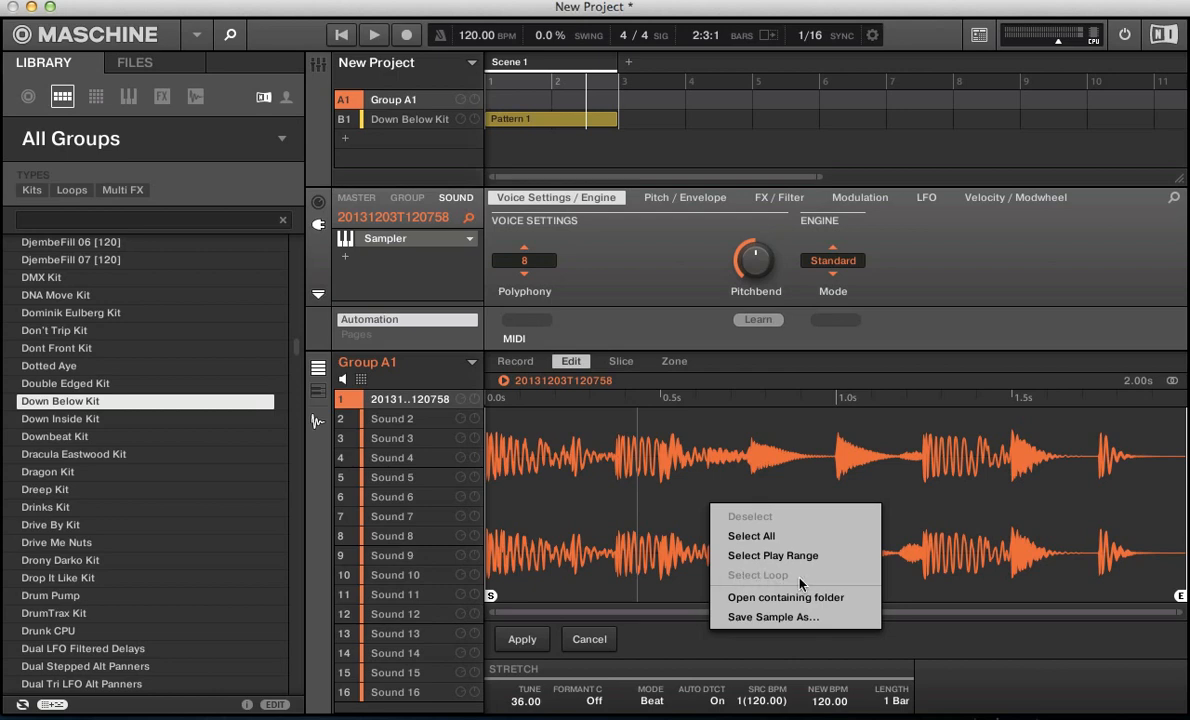
pyautogui.click(738, 598)
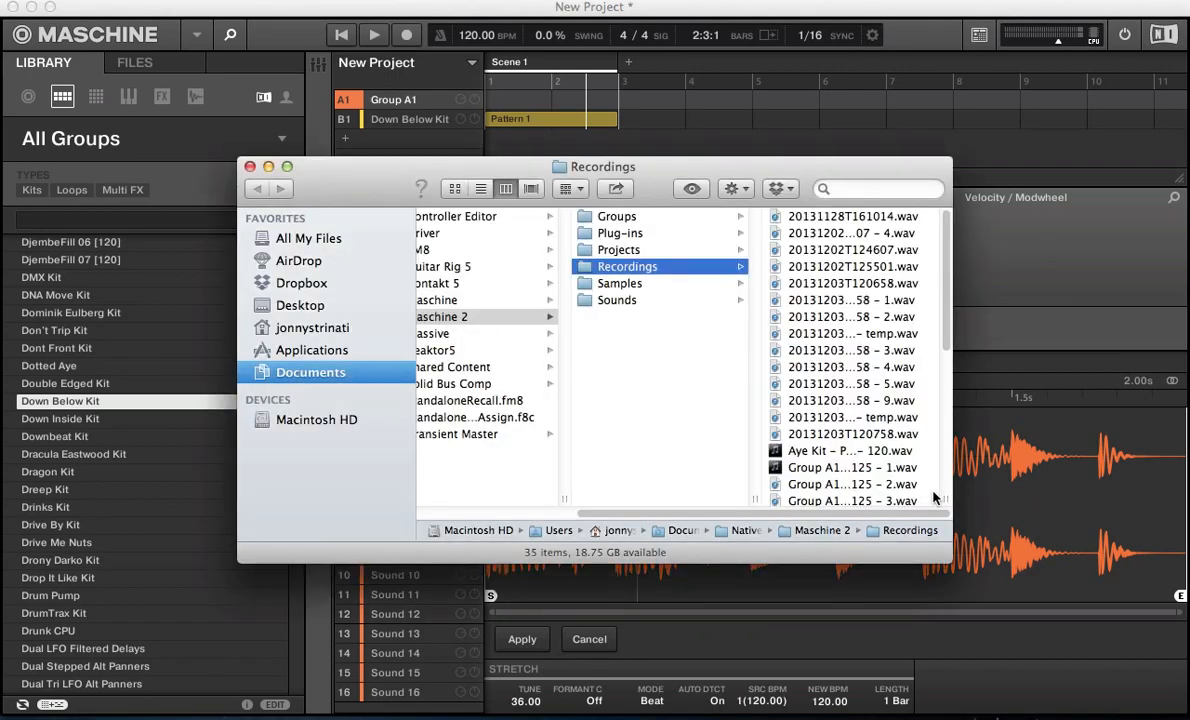
pyautogui.moveTo(945, 500); pyautogui.dragTo(1006, 502)
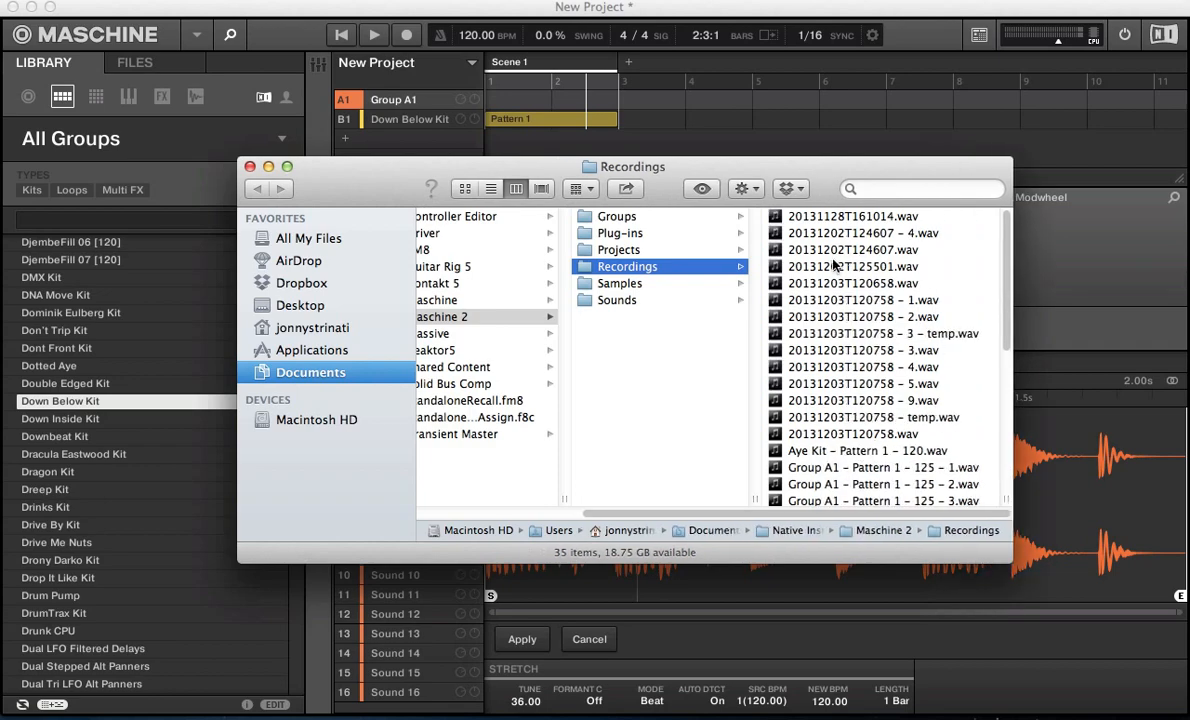
pyautogui.scroll(-6, 869, 403)
pyautogui.scroll(6, 869, 403)
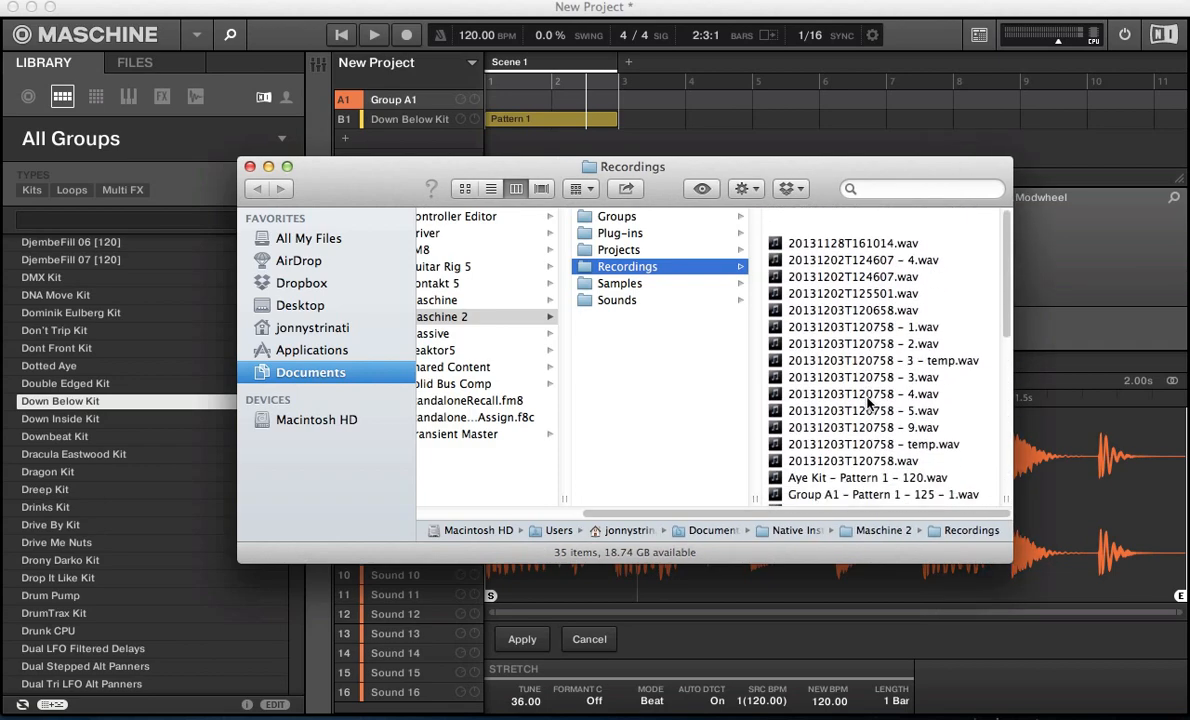
pyautogui.press('super+w')
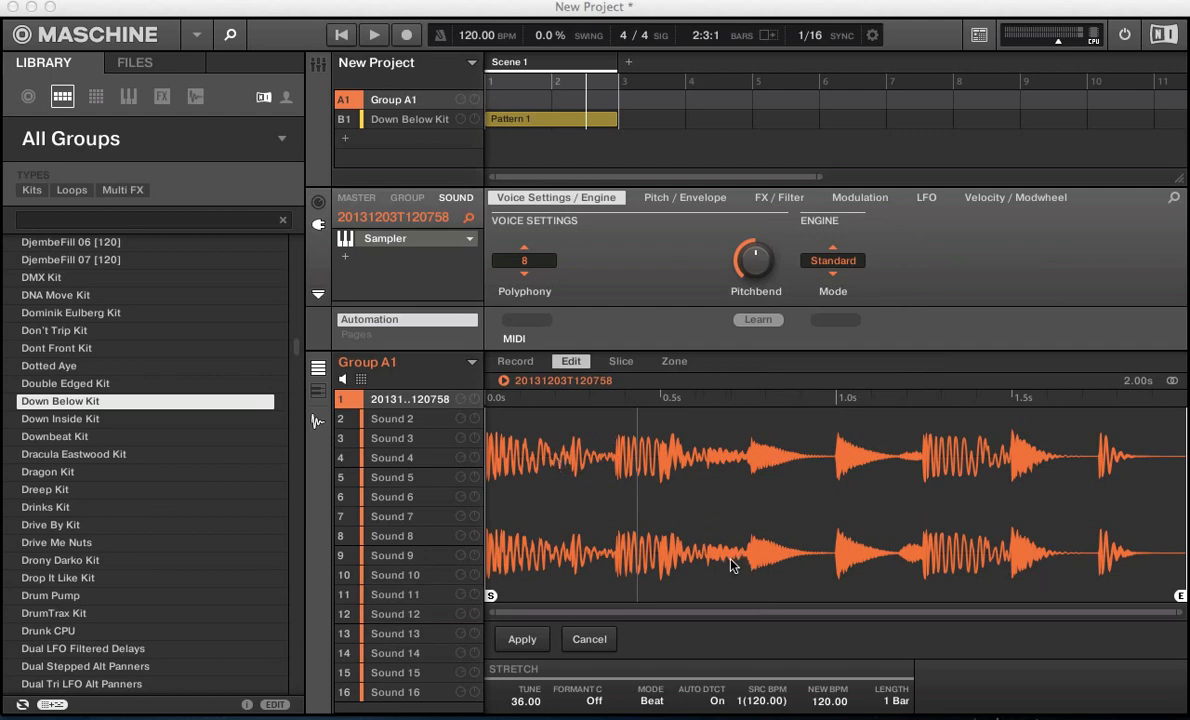
# Leave the Stretch settings for slice editing, and audition the slices of the four-way split.
pyautogui.click(589, 639)
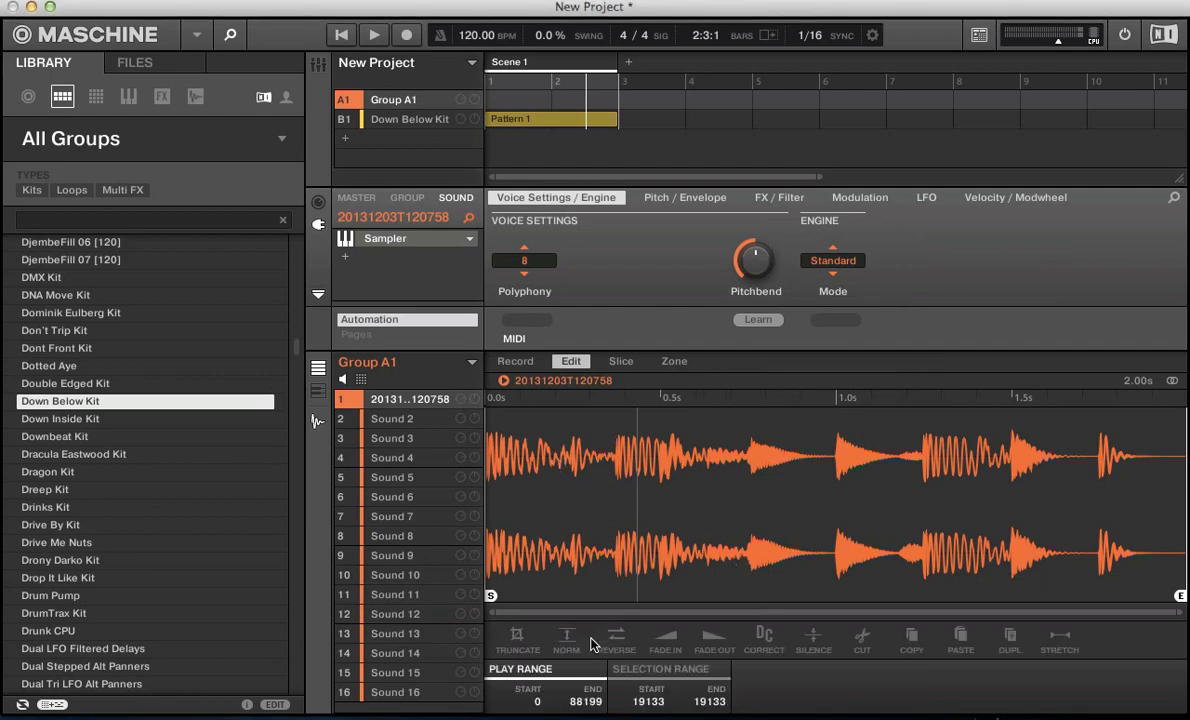
pyautogui.click(621, 362)
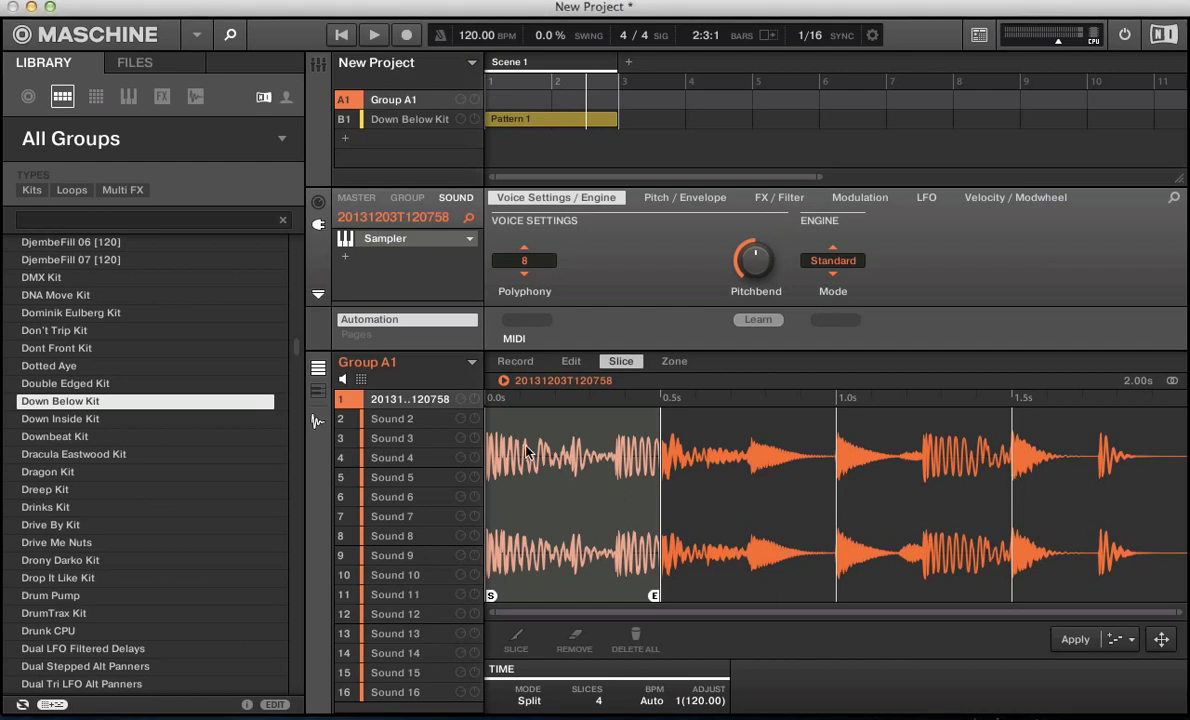
pyautogui.click(740, 458)
pyautogui.click(892, 475)
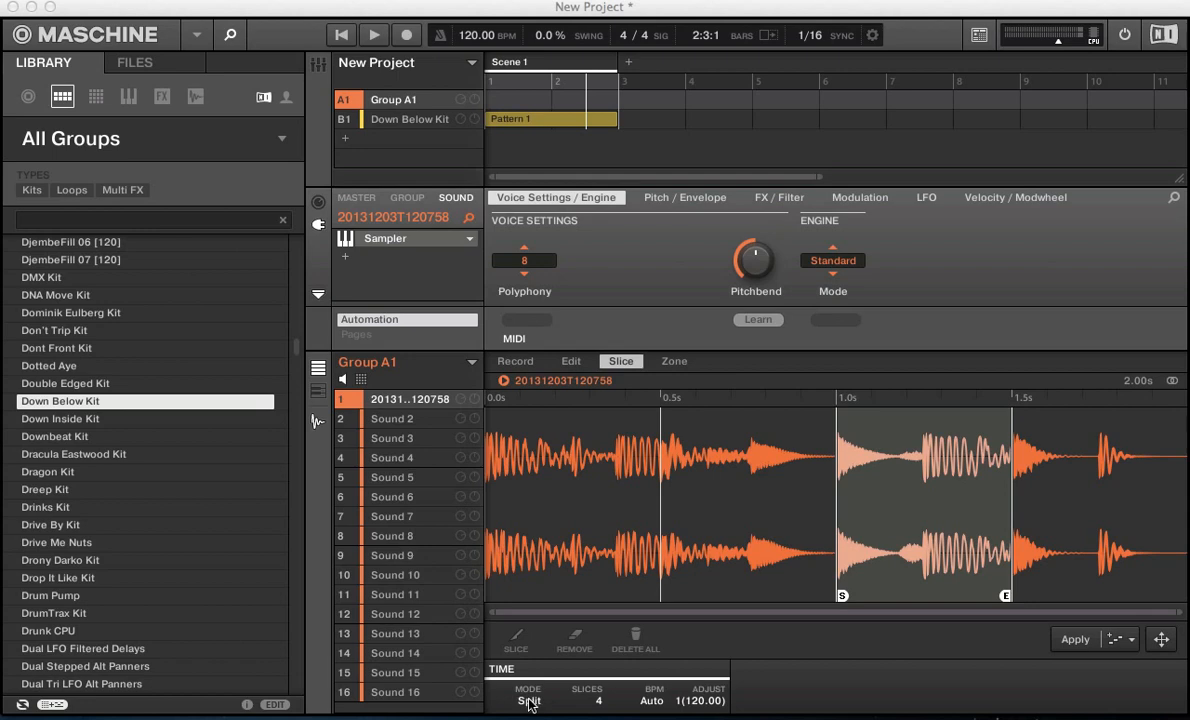
# Set the Split mode's slice count to 8, and raise it to 32.
pyautogui.click(594, 703)
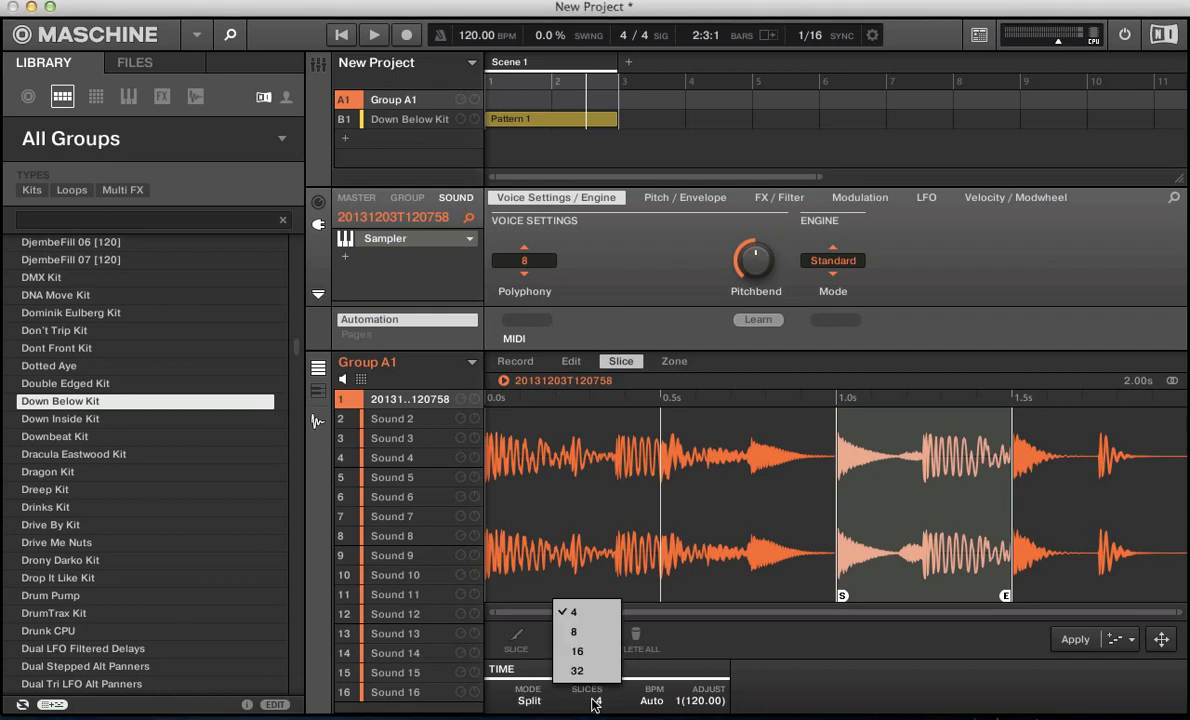
pyautogui.click(572, 641)
pyautogui.click(598, 700)
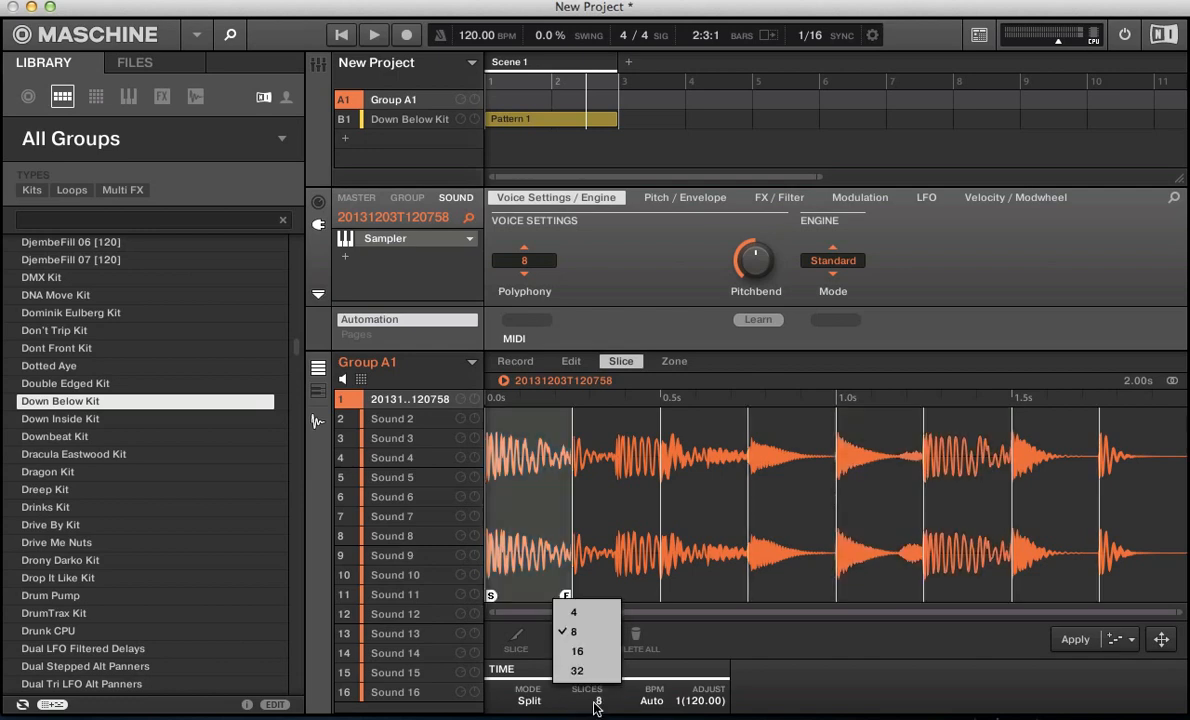
pyautogui.click(578, 671)
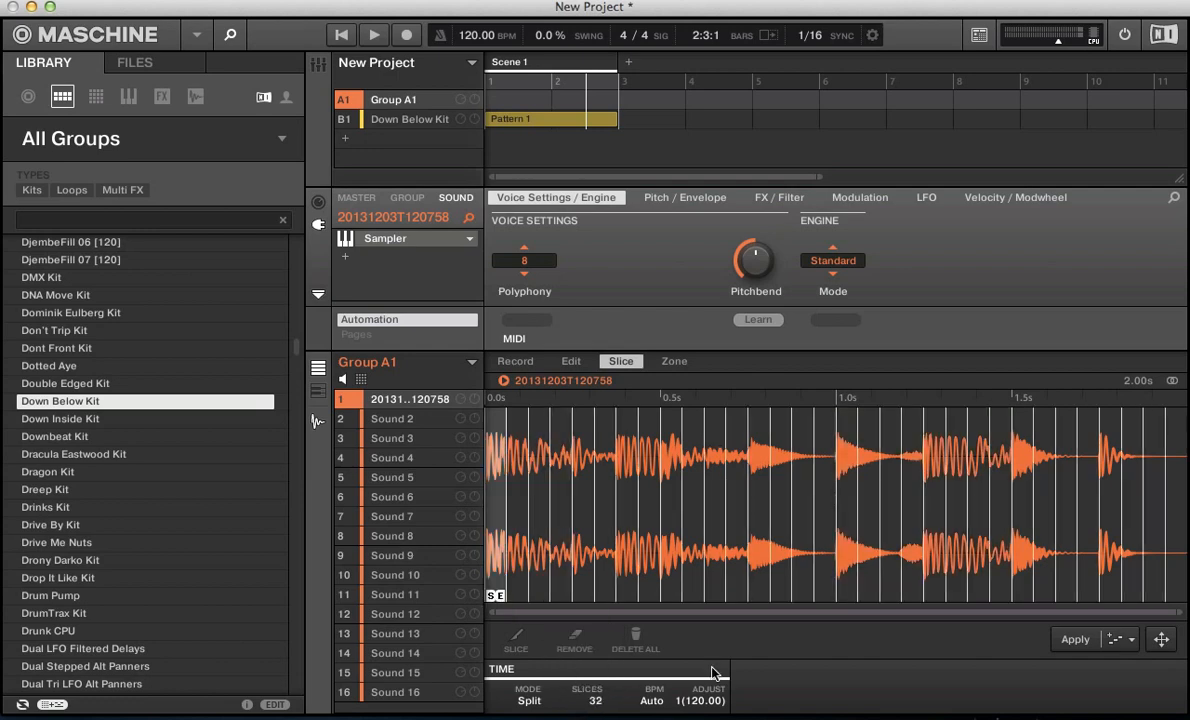
# Change the slicing mode to Grid with 16th-note slices.
pyautogui.click(528, 701)
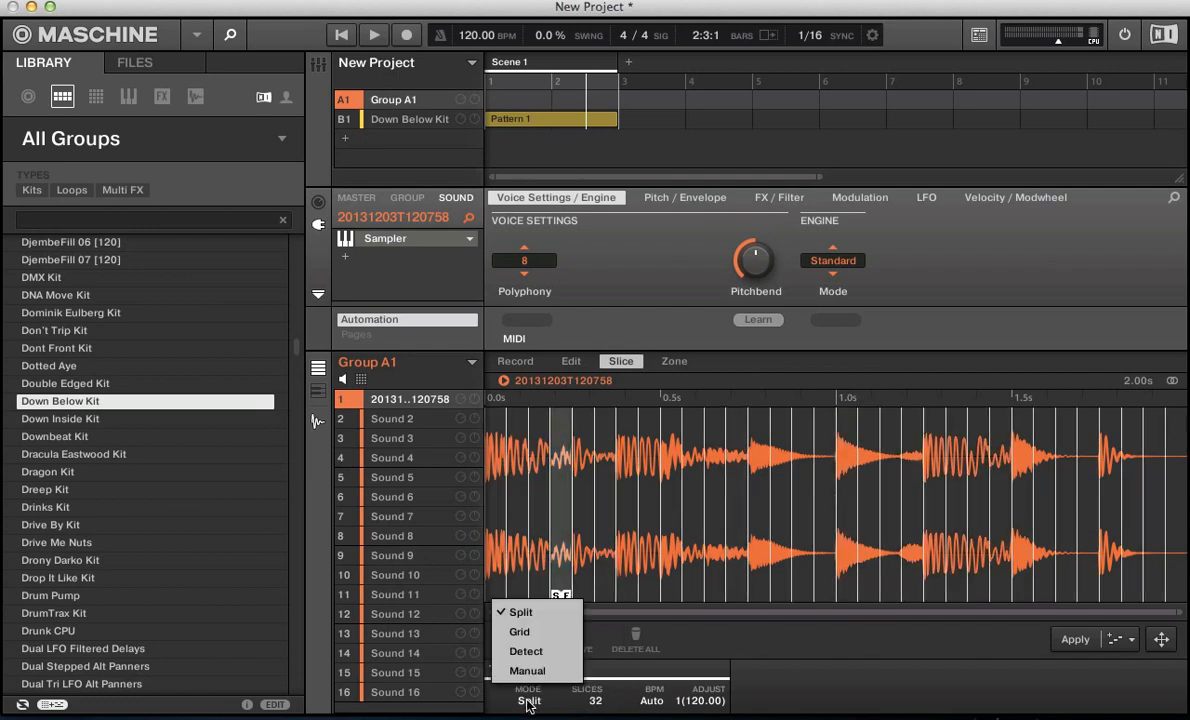
pyautogui.click(521, 631)
pyautogui.click(590, 700)
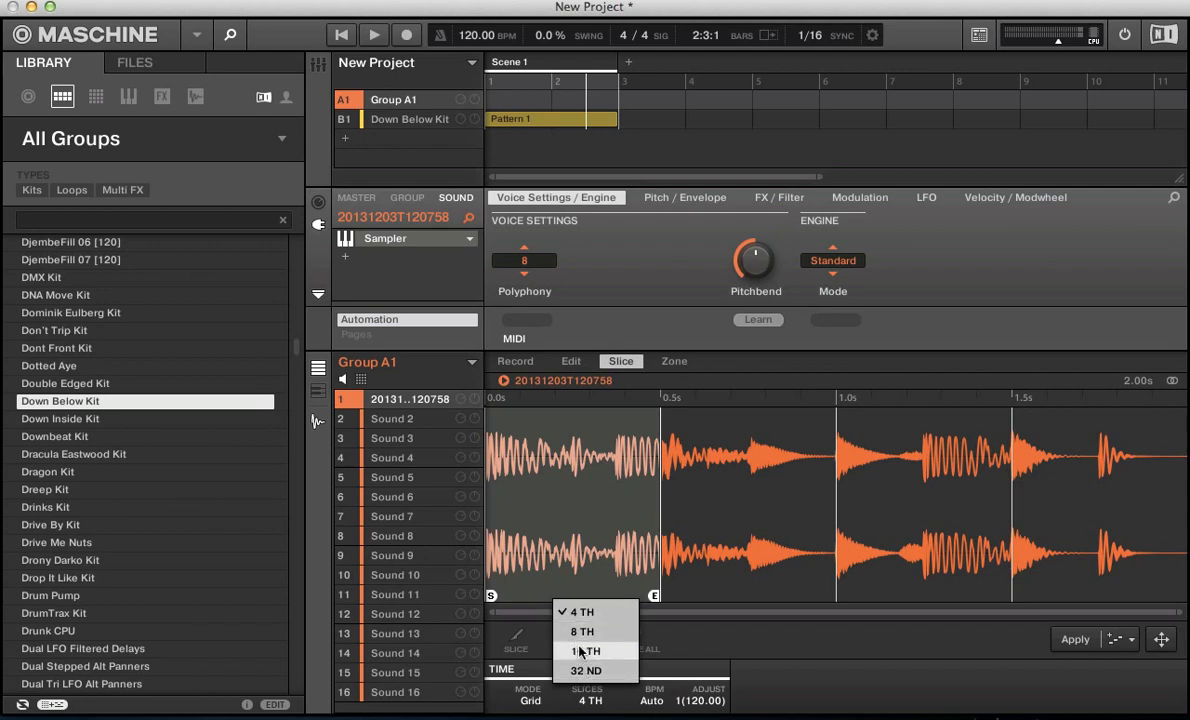
pyautogui.click(594, 656)
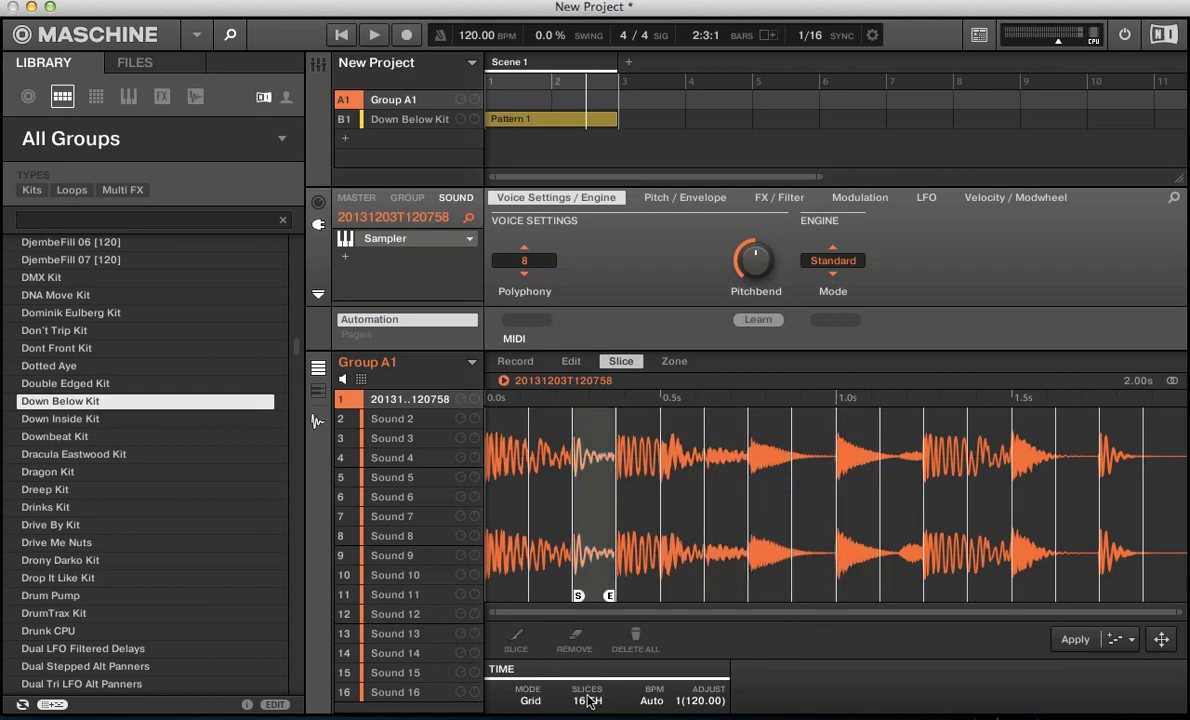
# Change the slicing mode to Detect, and audition the last detected slices of the sample.
pyautogui.click(523, 700)
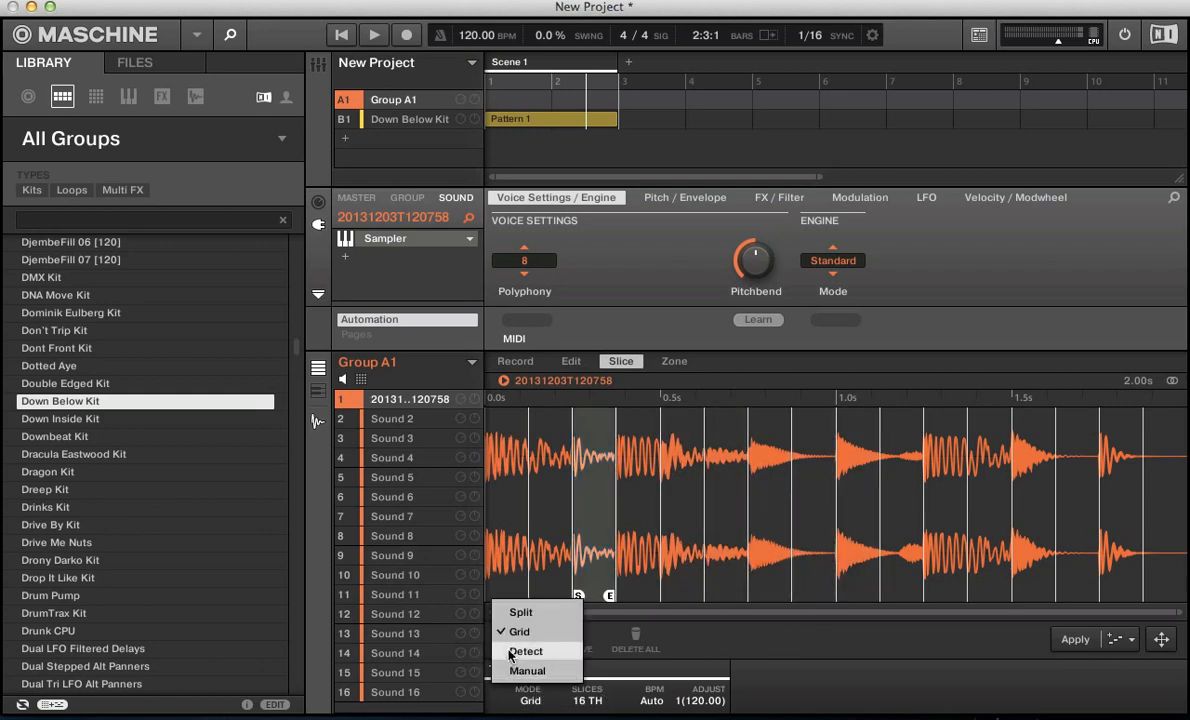
pyautogui.click(512, 652)
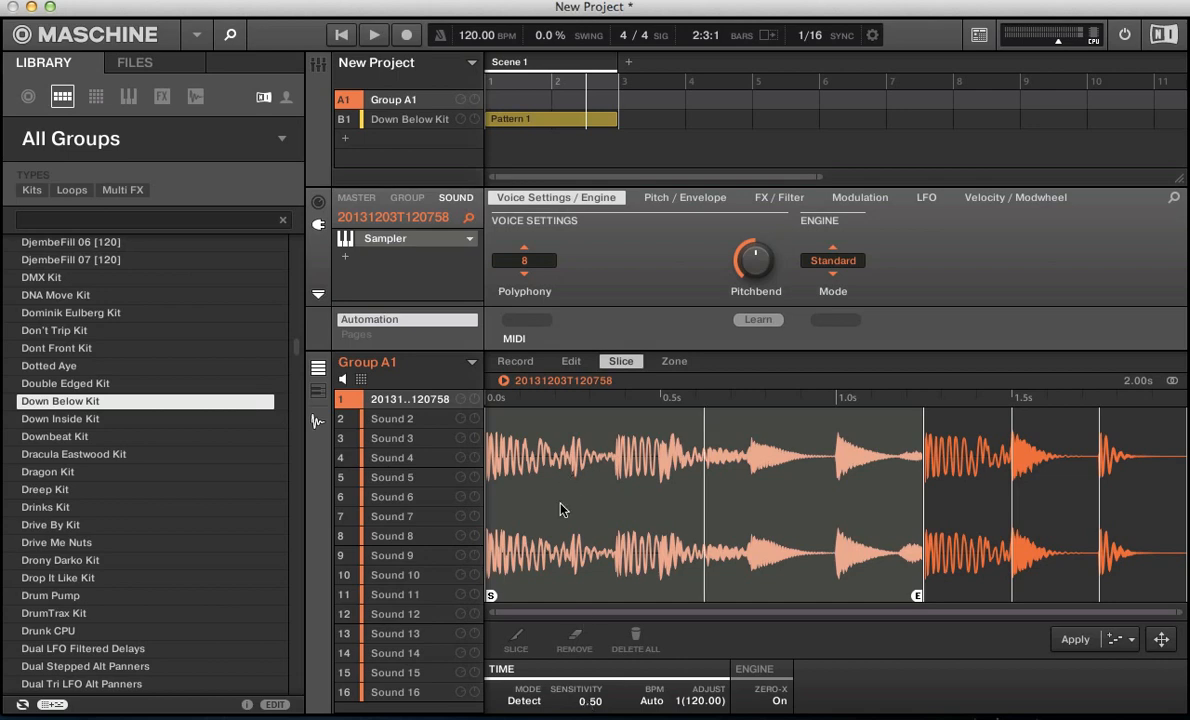
pyautogui.click(956, 493)
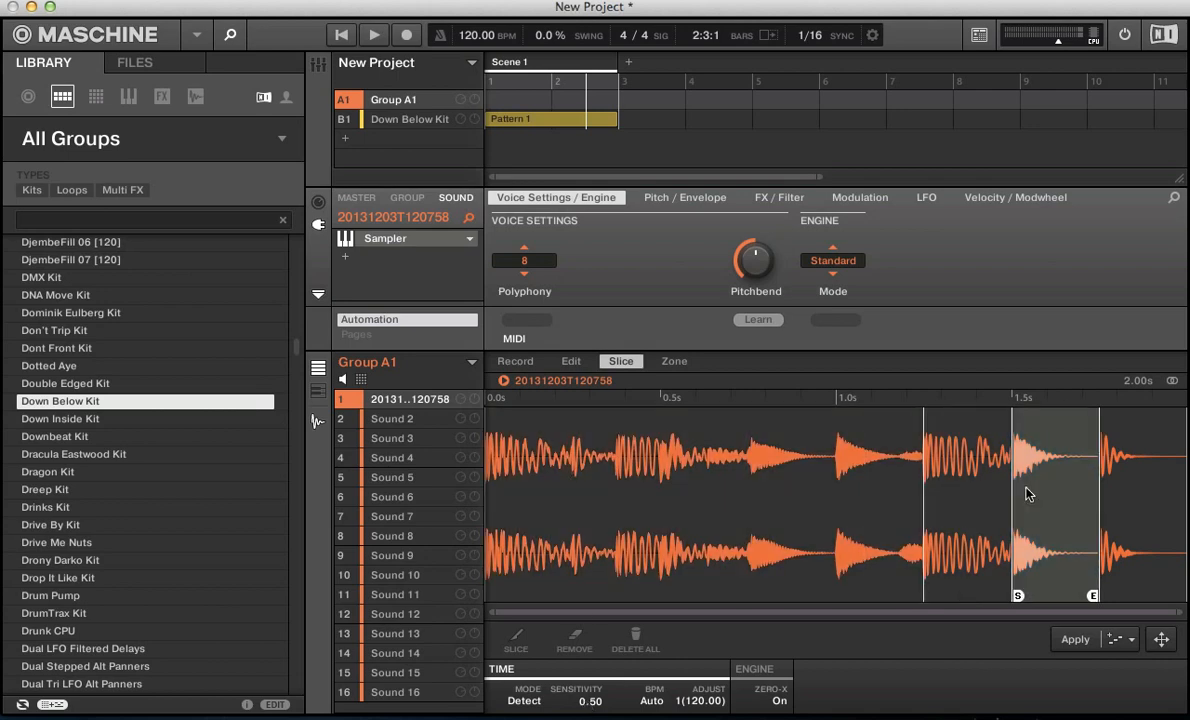
pyautogui.click(1106, 500)
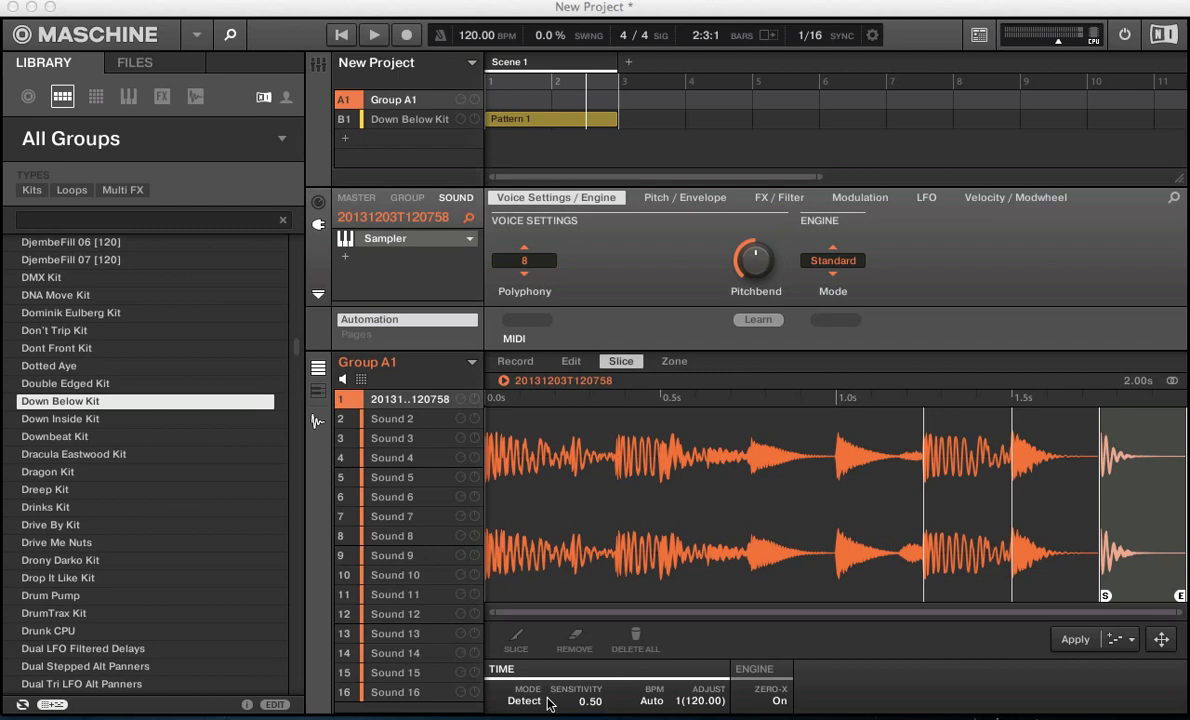
# Raise the slice detection sensitivity to about 0.65.
pyautogui.scroll(1, 589, 708)
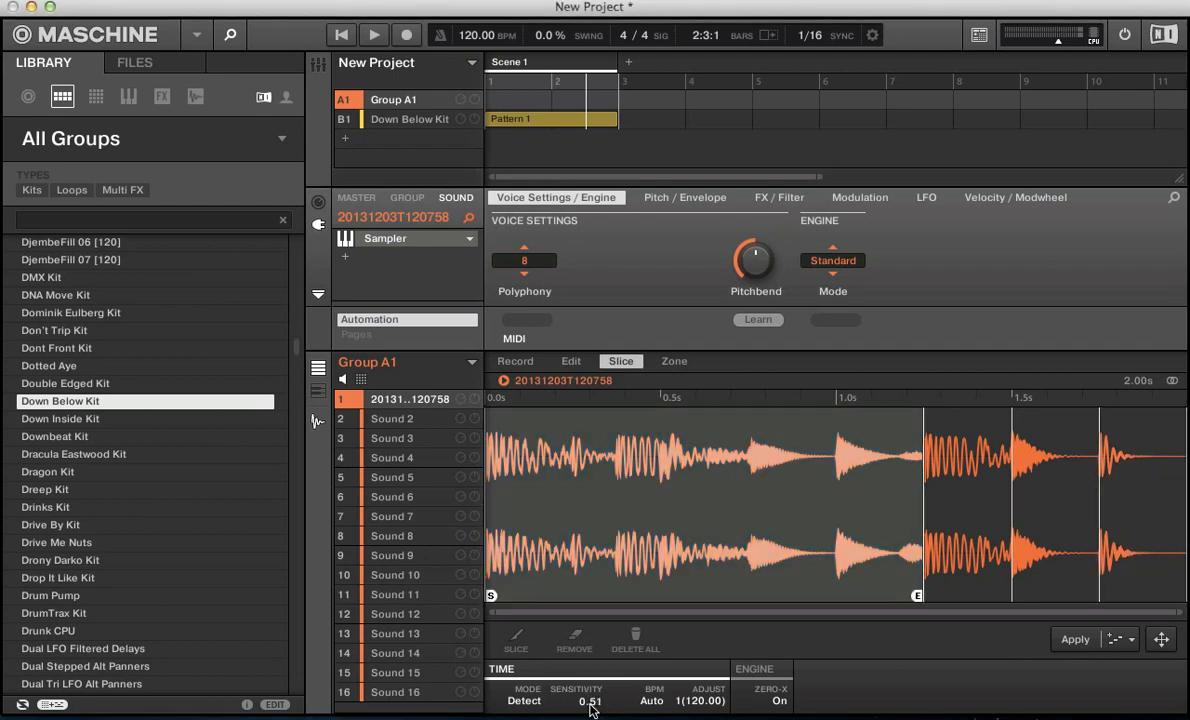
pyautogui.scroll(3, 590, 708)
pyautogui.scroll(7, 590, 708)
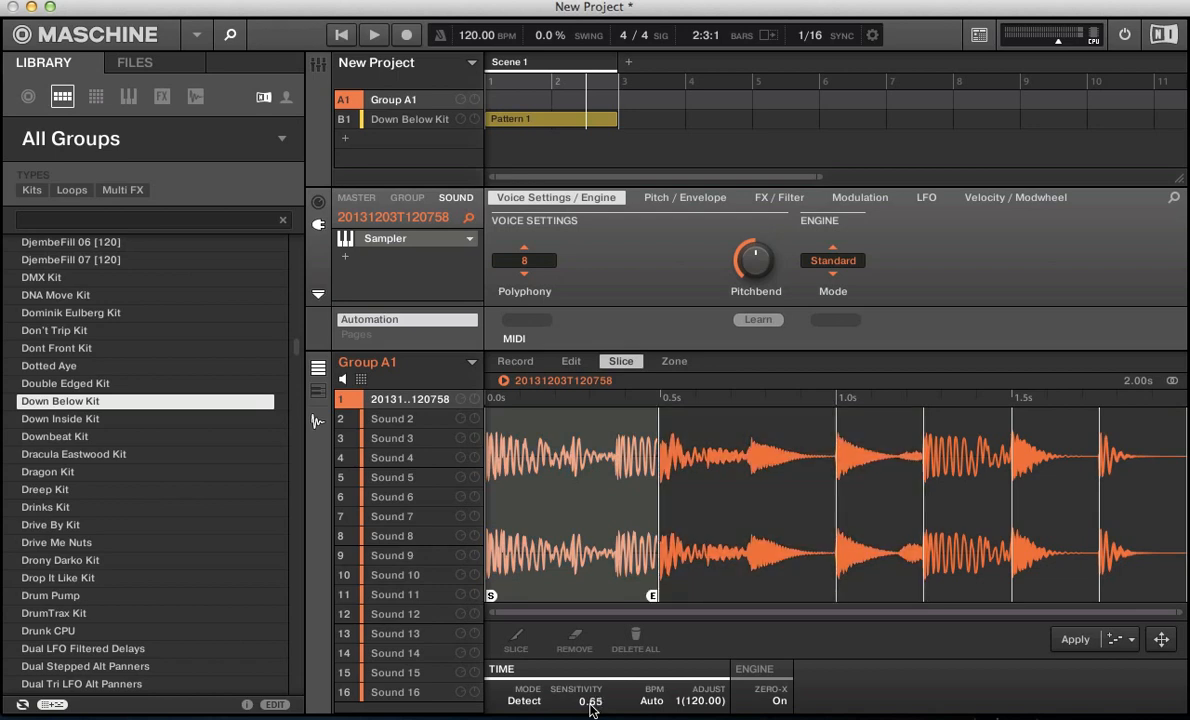
# Raise the slice detection sensitivity to 0.89, and audition the detected slices across the sample.
pyautogui.scroll(11, 590, 708)
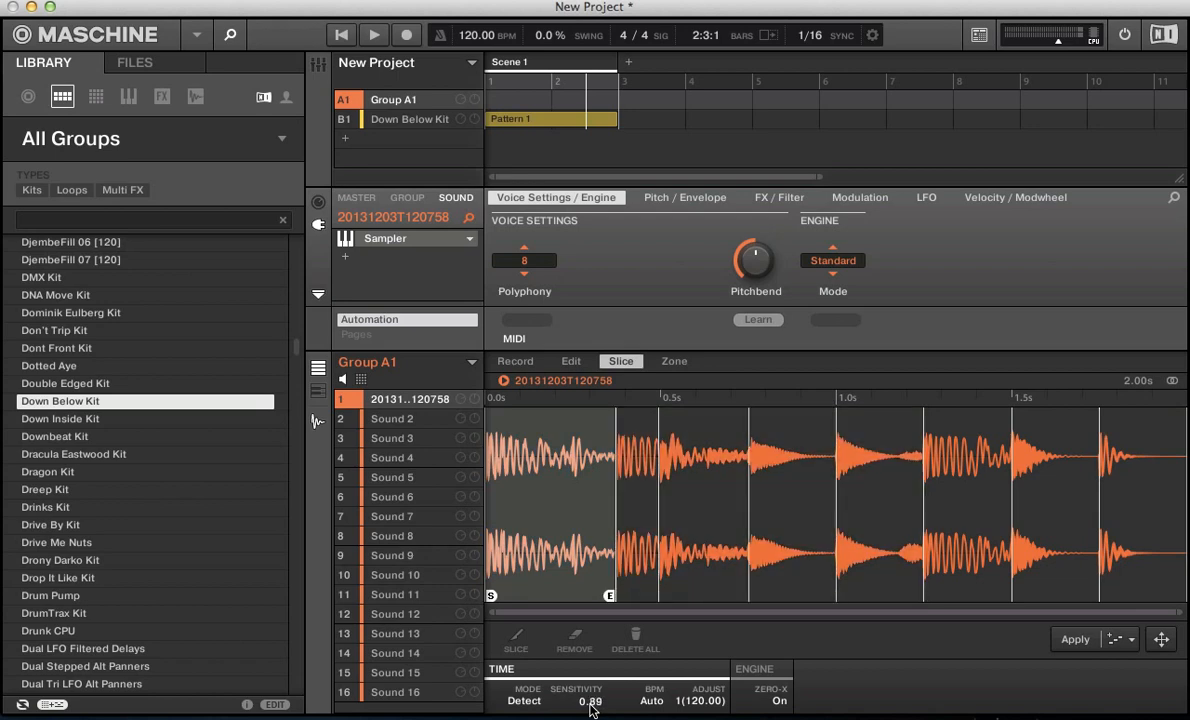
pyautogui.click(650, 560)
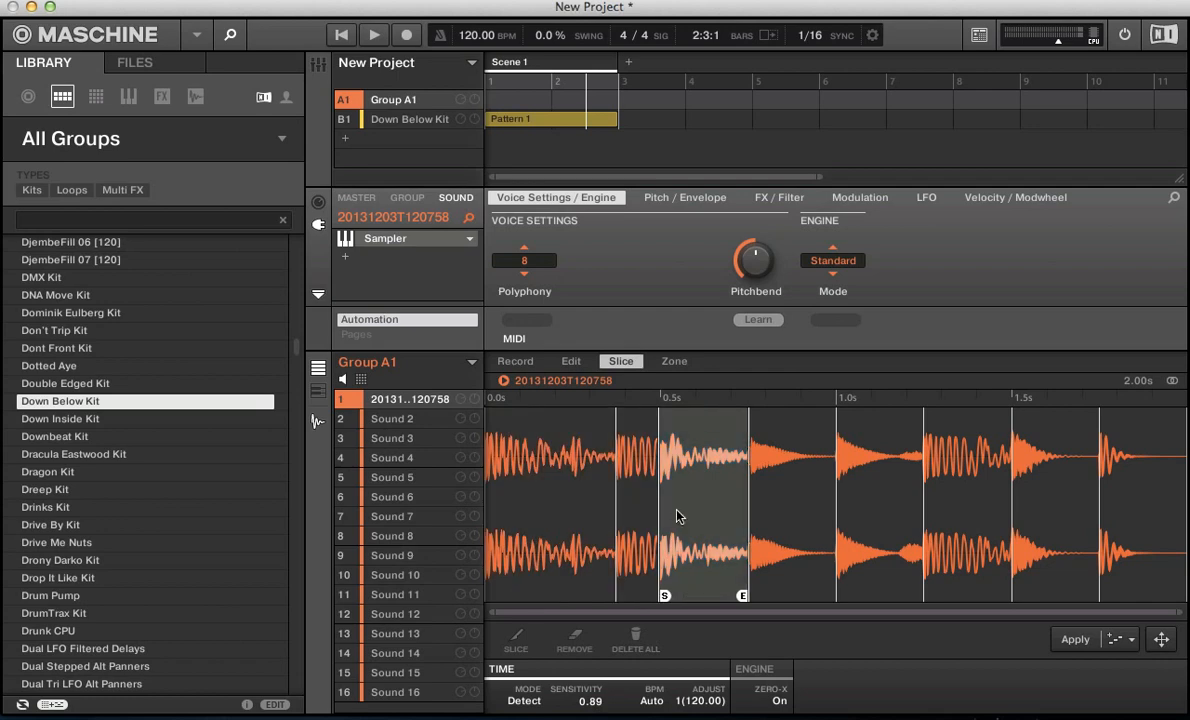
pyautogui.click(755, 450)
pyautogui.click(870, 480)
pyautogui.click(968, 480)
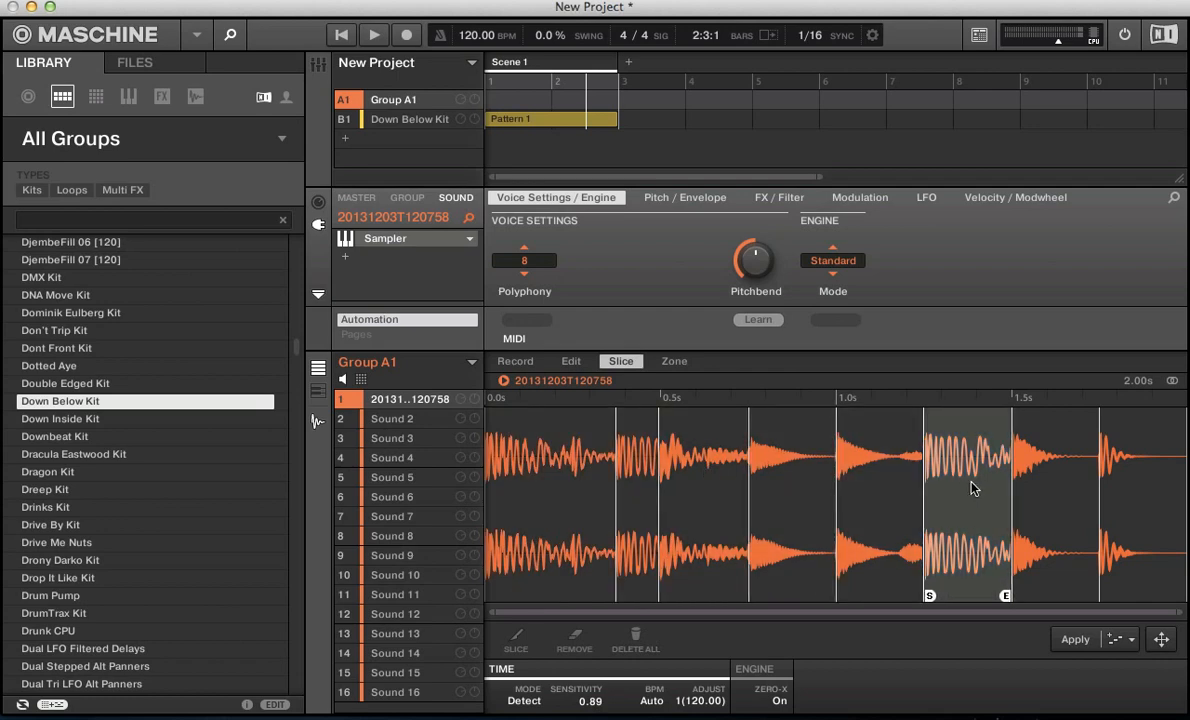
pyautogui.click(1057, 460)
pyautogui.click(630, 465)
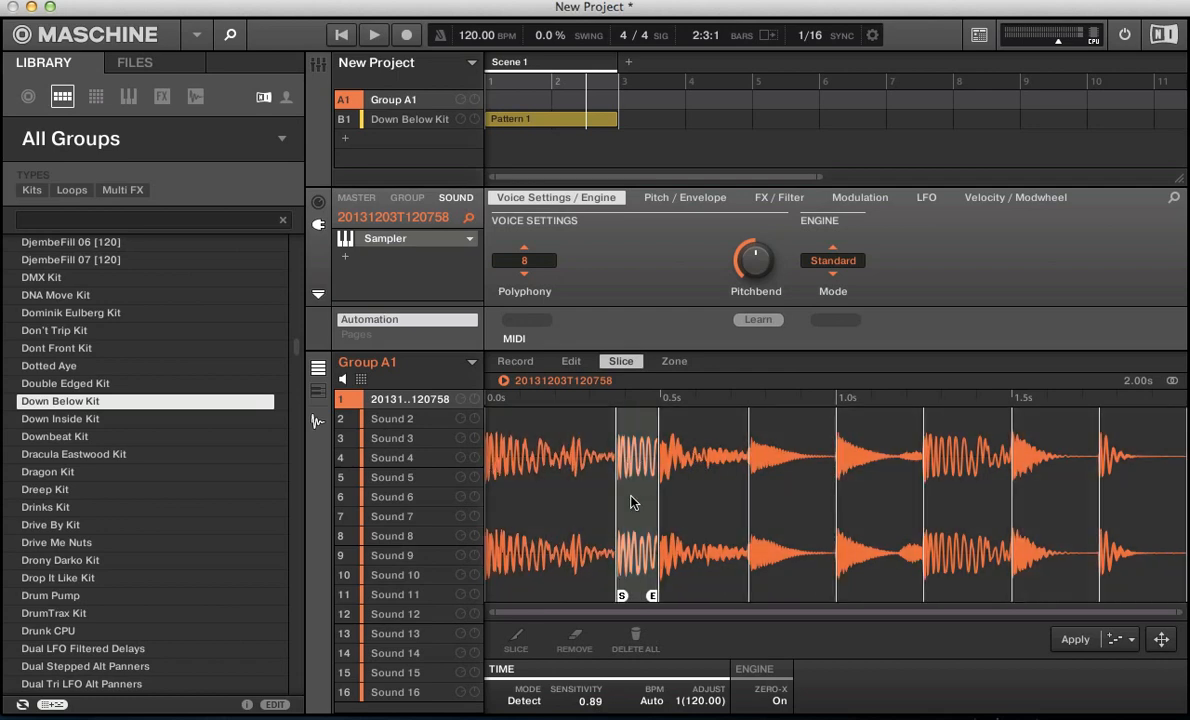
pyautogui.click(556, 485)
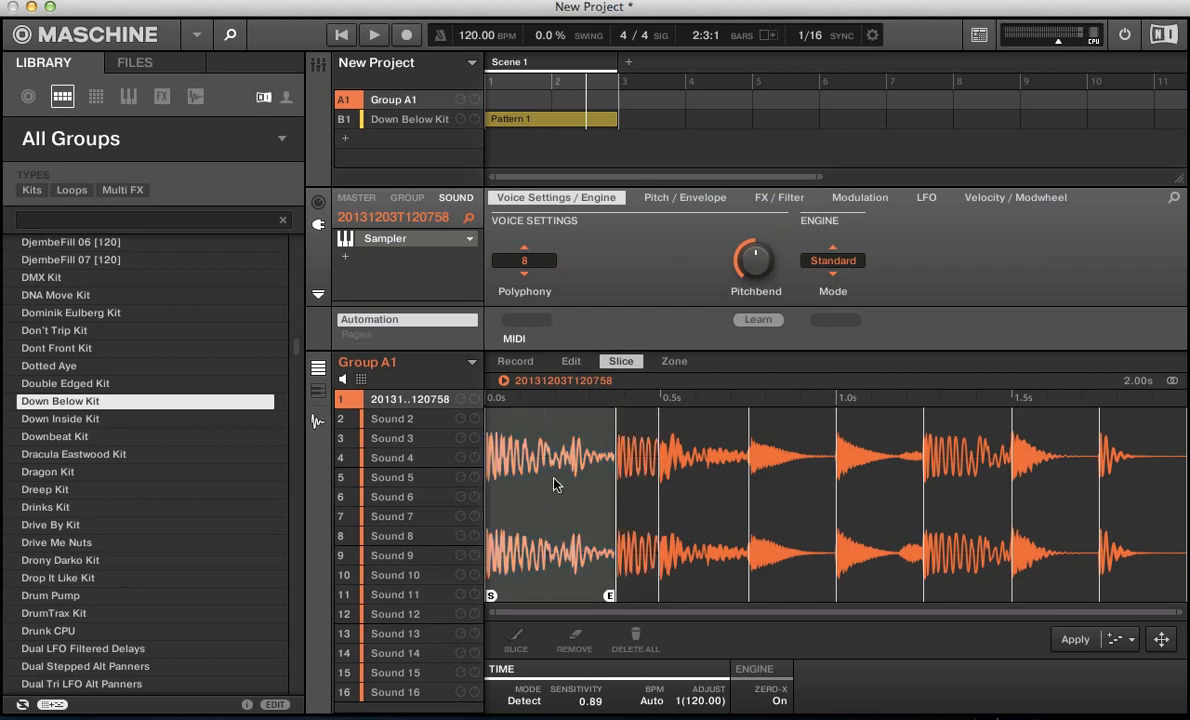
pyautogui.click(693, 487)
pyautogui.click(776, 493)
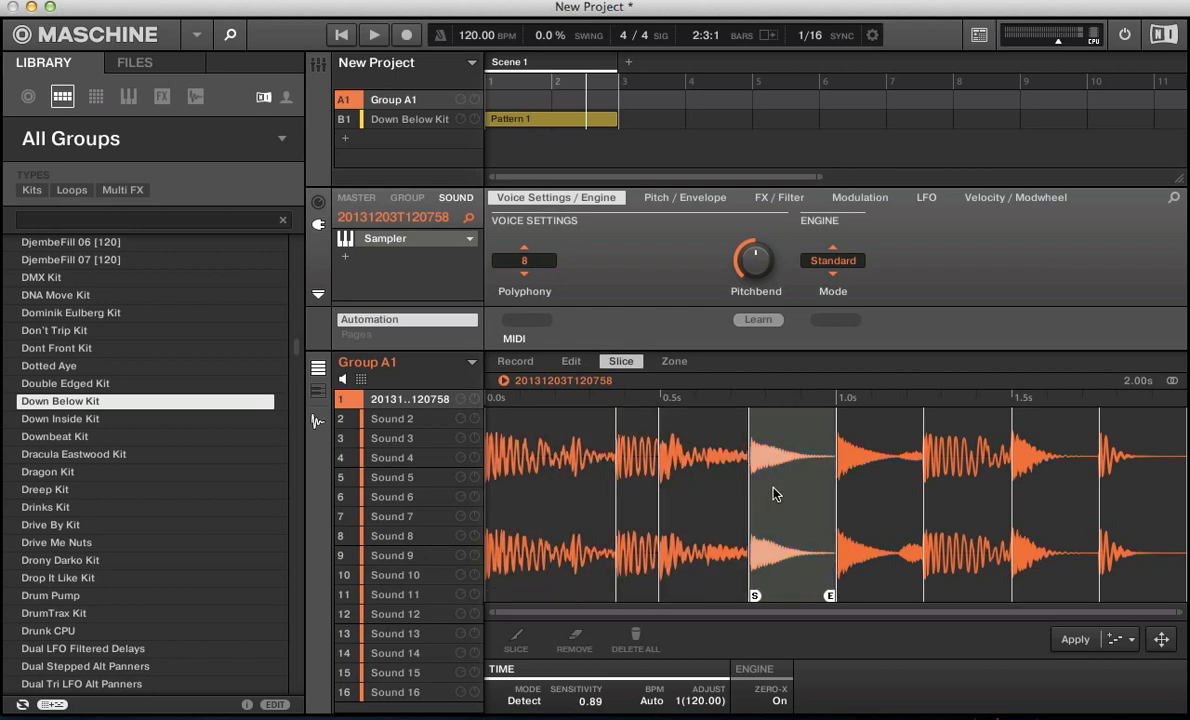
pyautogui.click(597, 518)
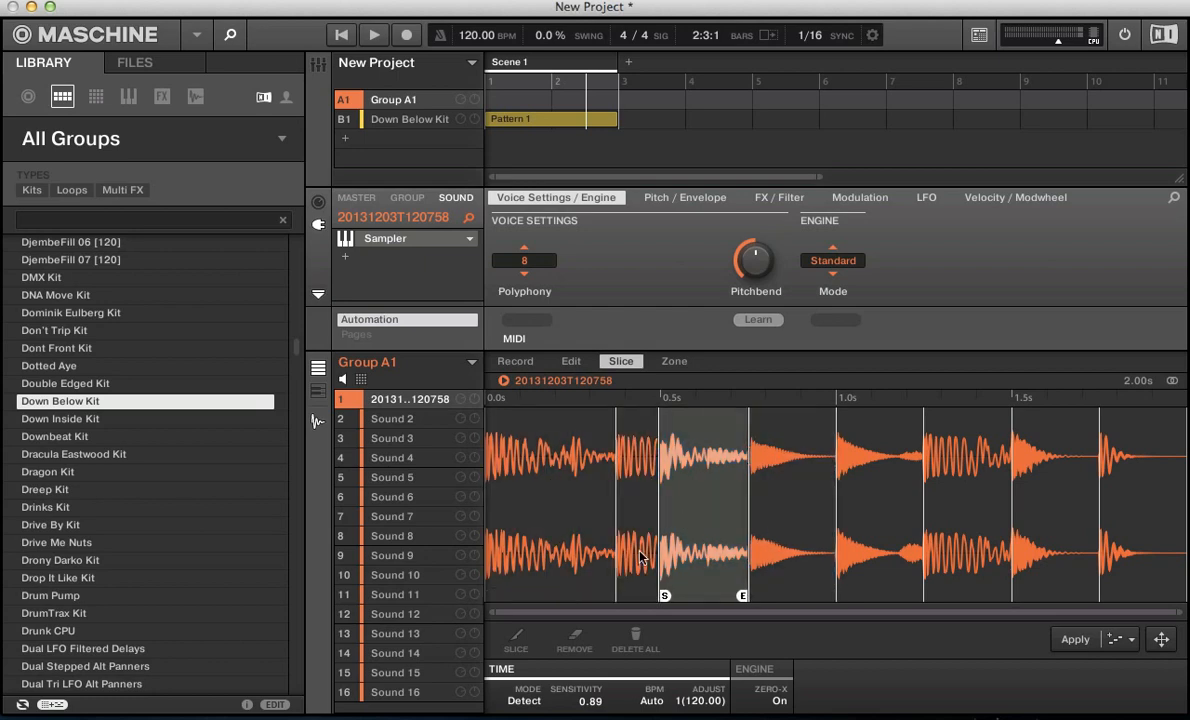
pyautogui.click(648, 704)
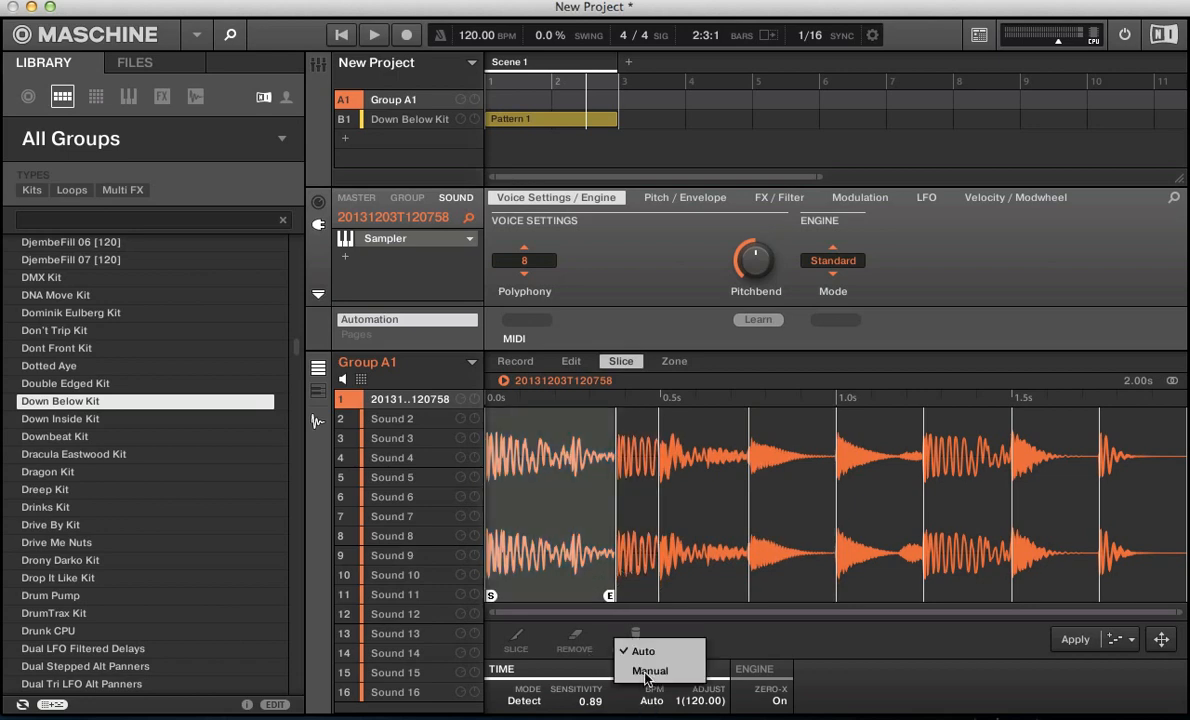
pyautogui.click(709, 700)
# Turn Zero-X off, audition the second slice, and turn Zero-X back on.
pyautogui.click(822, 699)
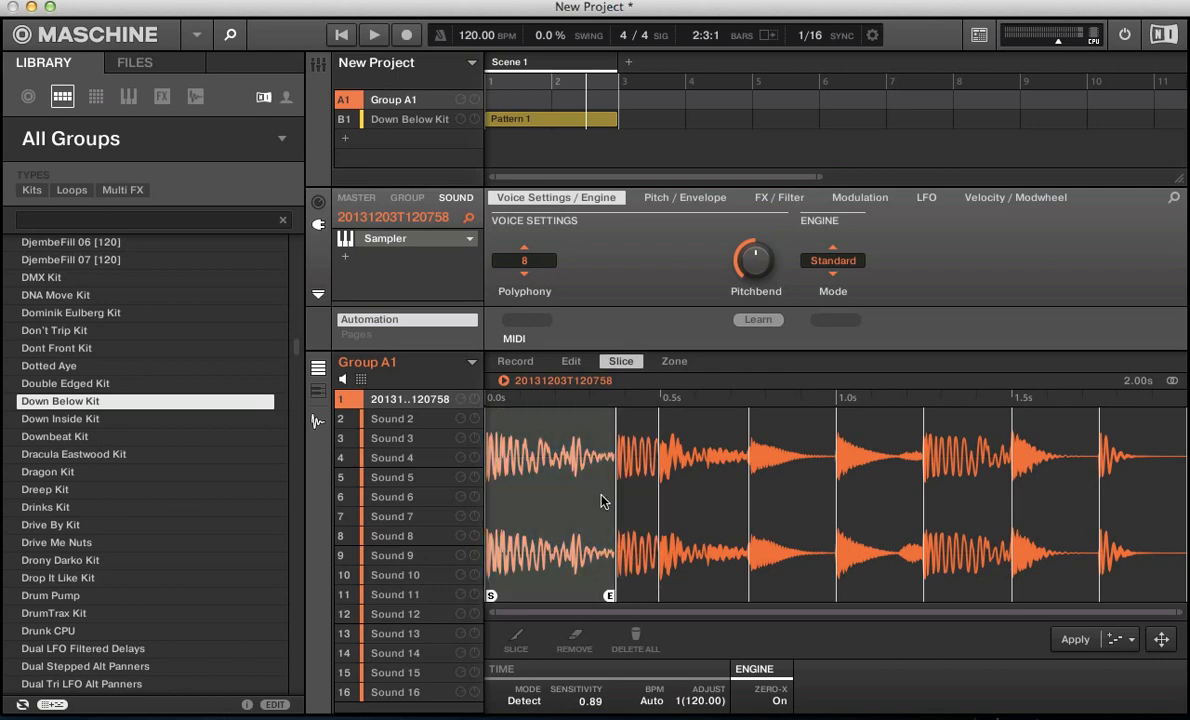
pyautogui.click(778, 702)
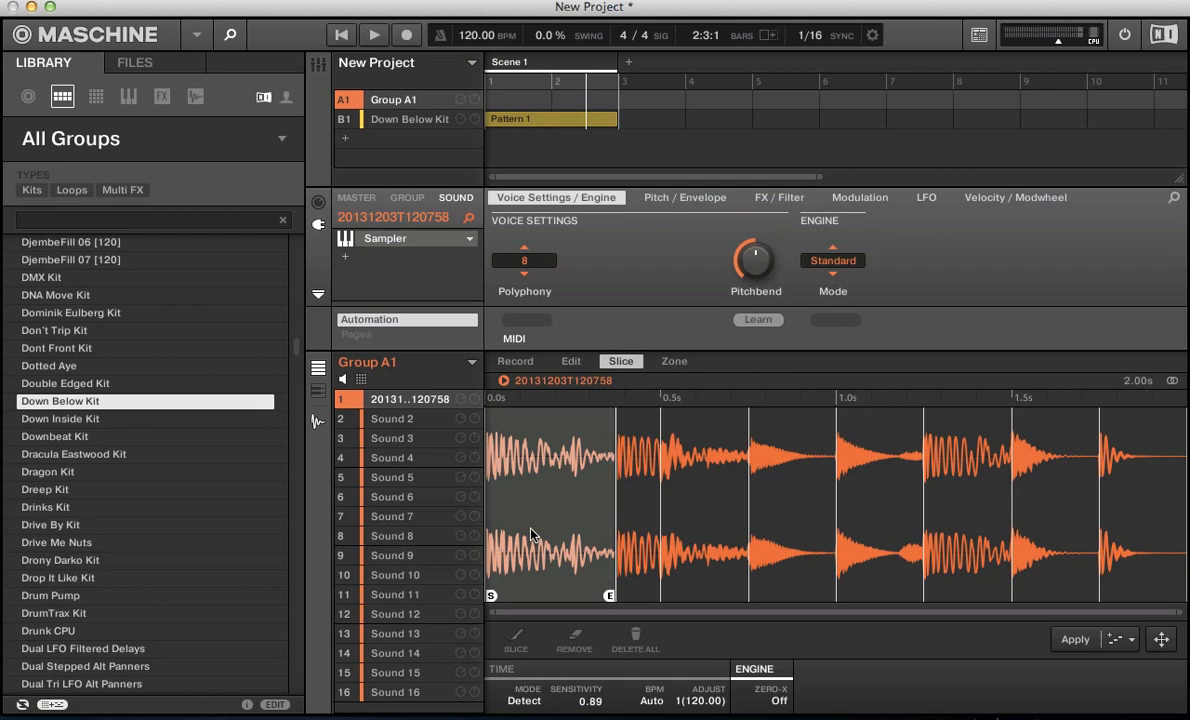
pyautogui.click(632, 530)
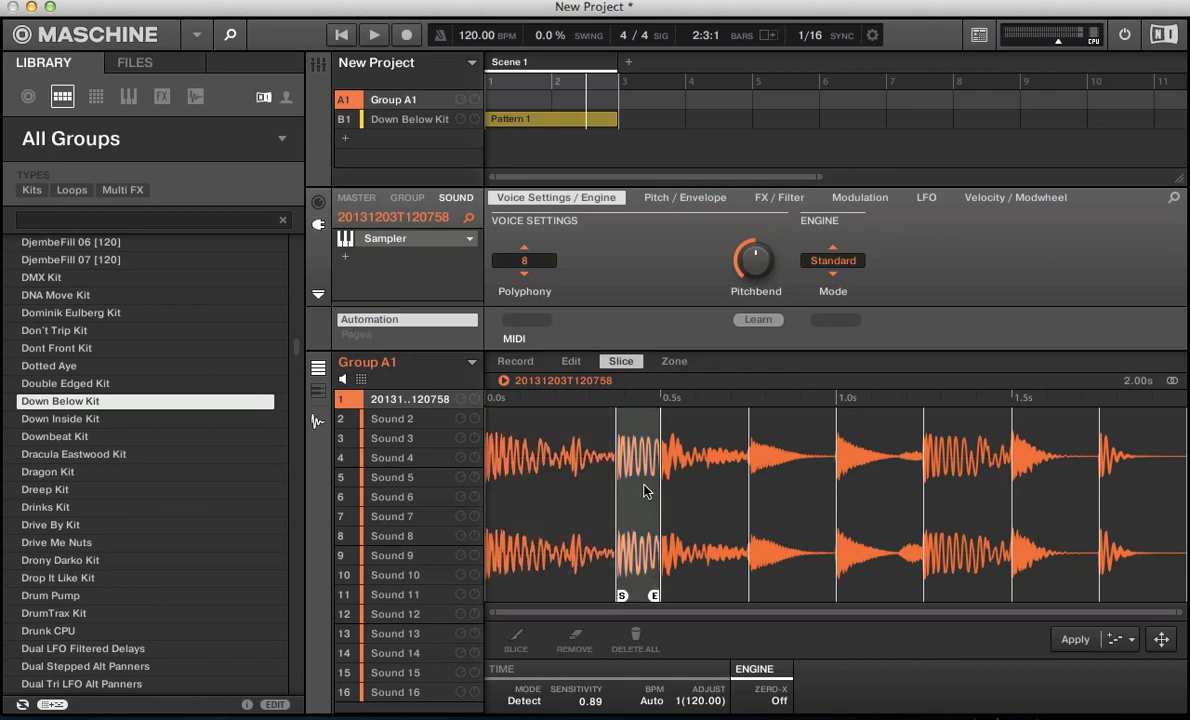
pyautogui.click(755, 698)
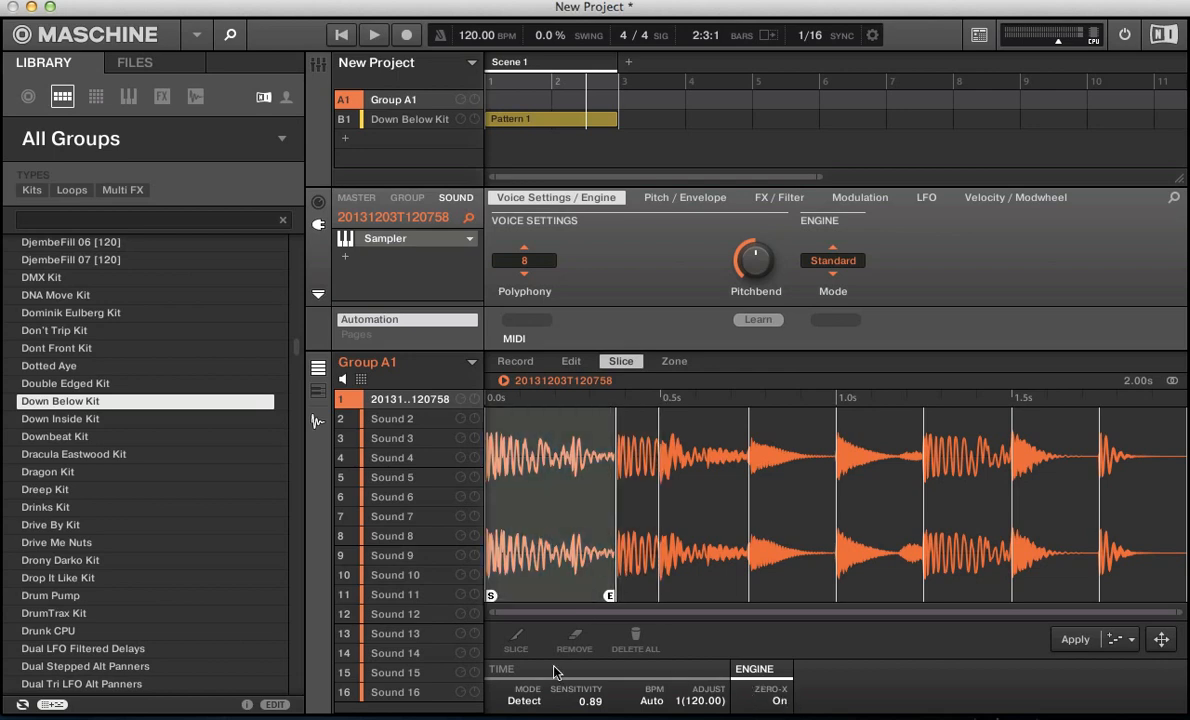
# Audition the second and third slices alternately, and finish with the first slice.
pyautogui.click(635, 515)
pyautogui.click(677, 505)
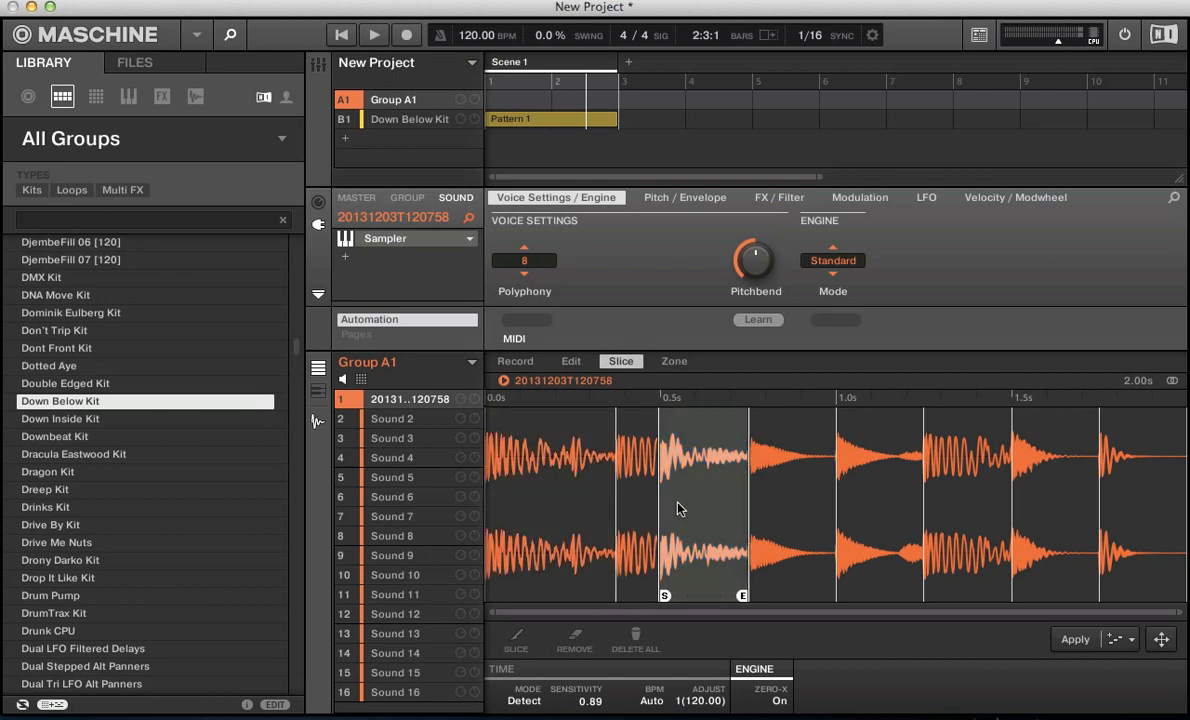
pyautogui.click(640, 519)
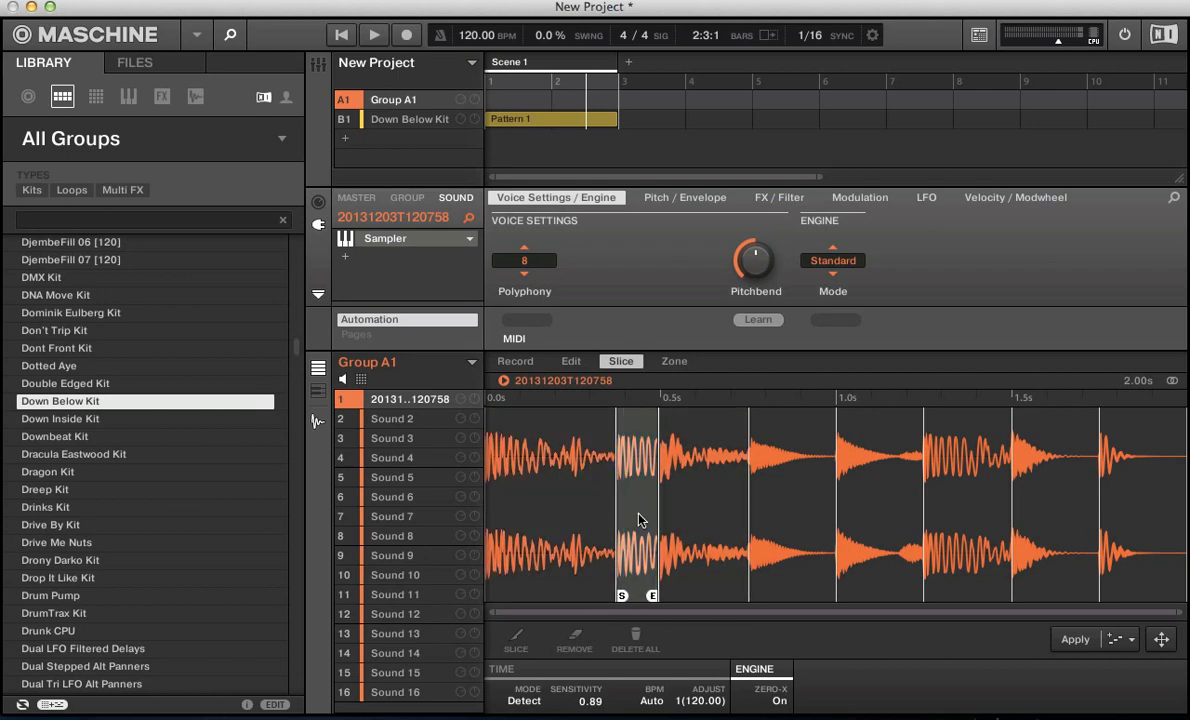
pyautogui.click(684, 504)
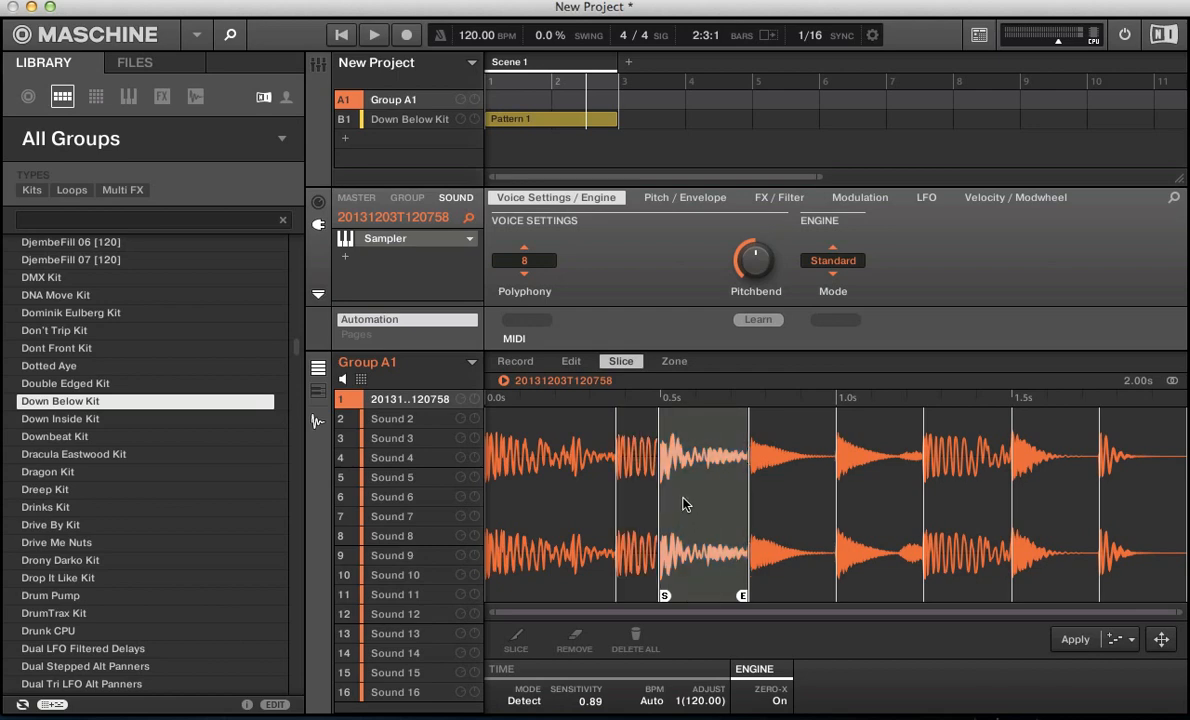
pyautogui.click(640, 511)
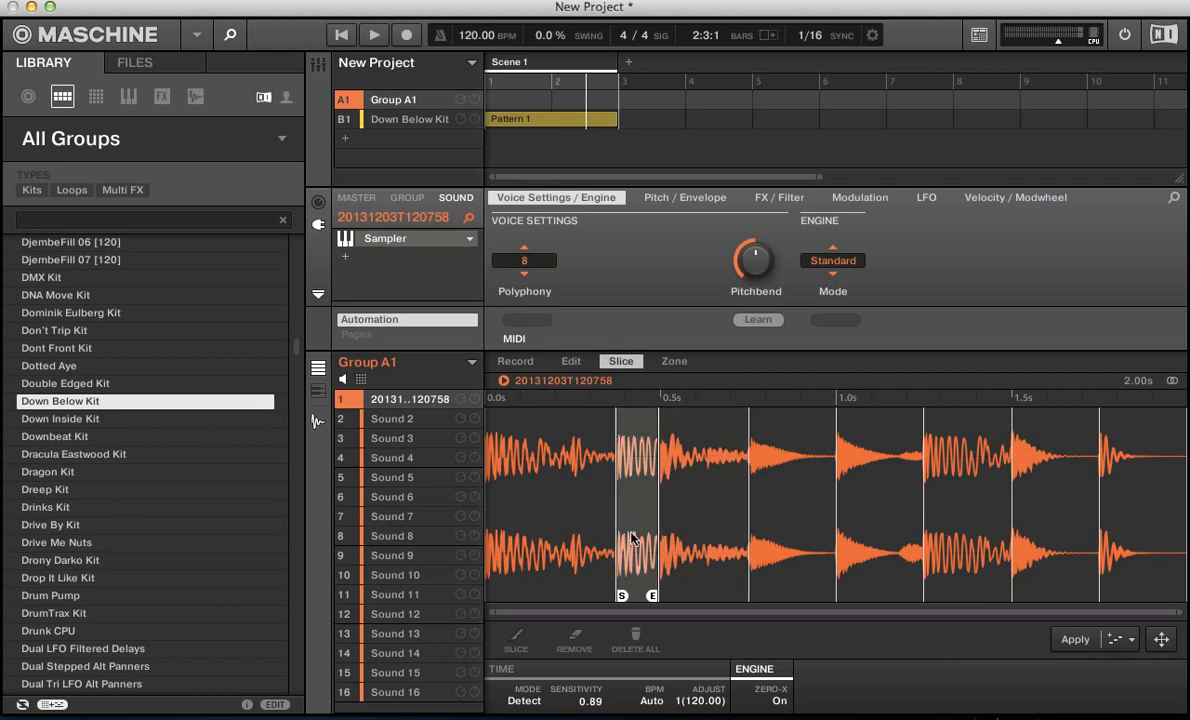
pyautogui.click(590, 500)
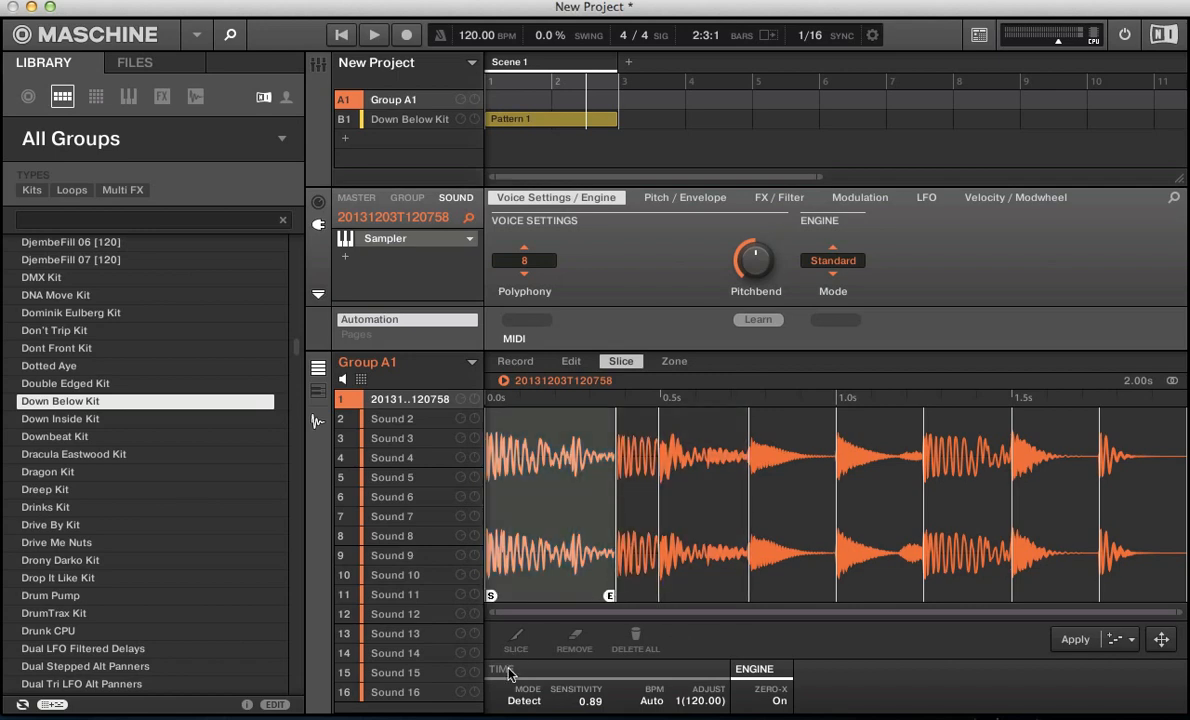
# Remove the first, third and fifth slices of the sample.
pyautogui.click(576, 642)
pyautogui.click(545, 497)
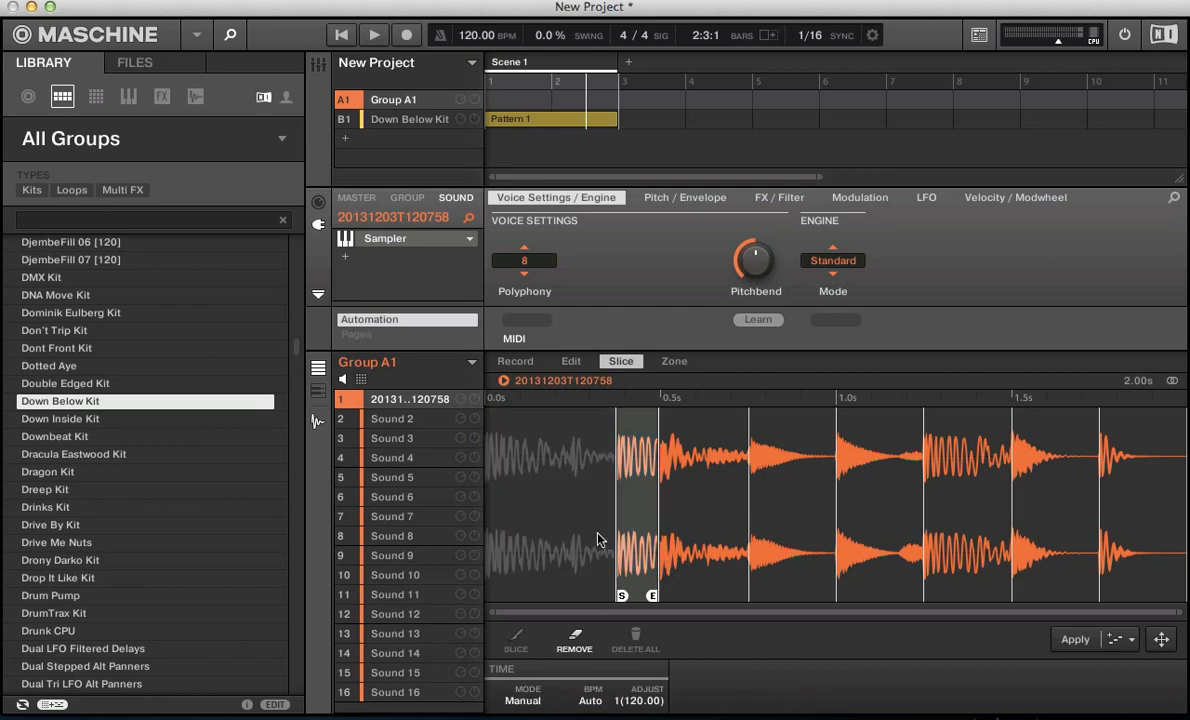
pyautogui.click(697, 513)
pyautogui.click(870, 498)
pyautogui.click(528, 430)
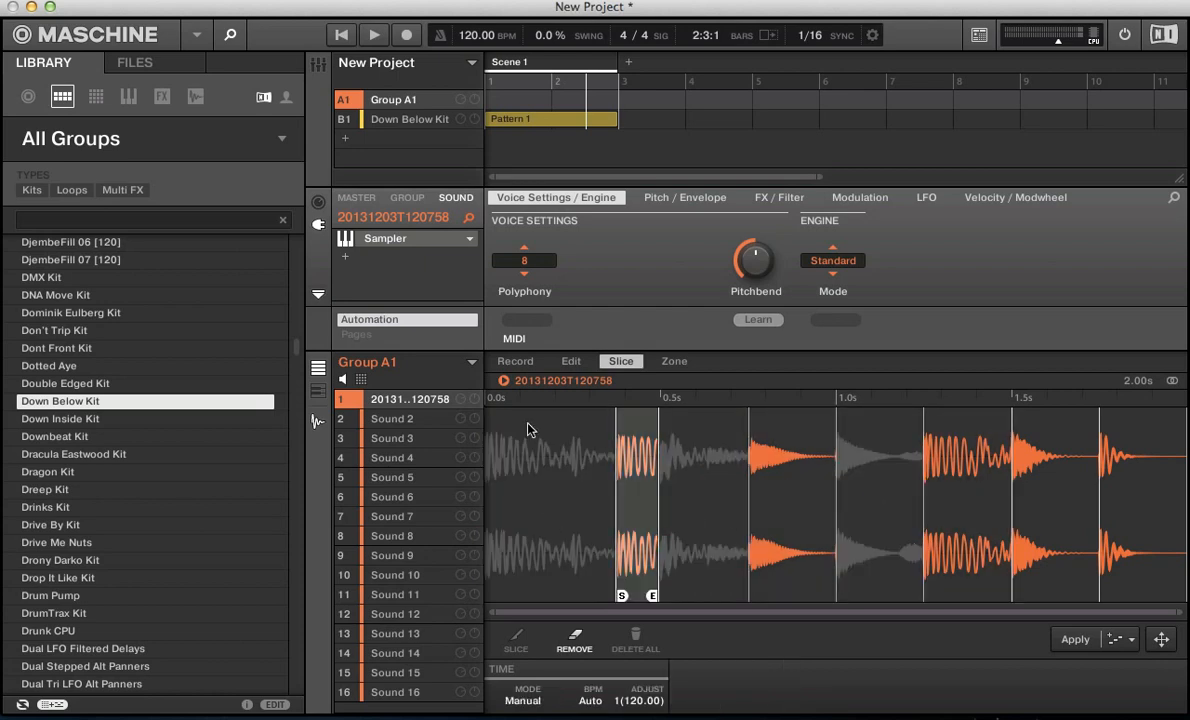
# Play the whole sample, and audition the slices that have not been removed.
pyautogui.click(505, 381)
pyautogui.click(776, 486)
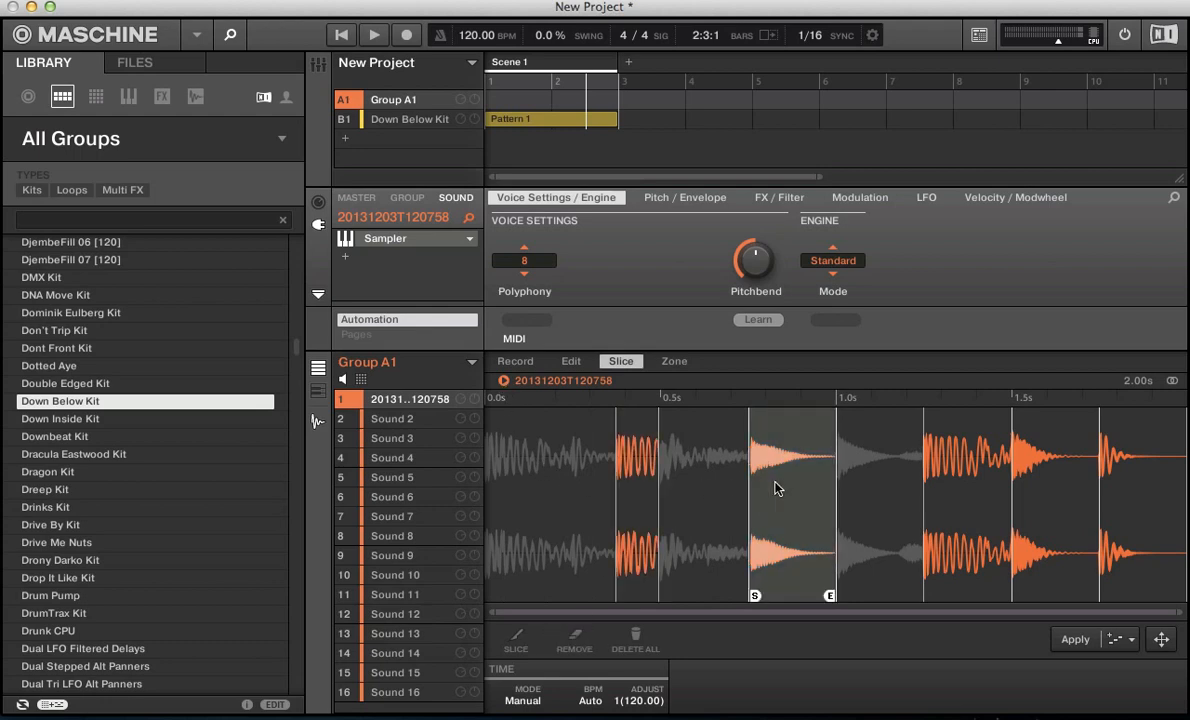
pyautogui.click(950, 495)
pyautogui.click(806, 536)
pyautogui.click(642, 528)
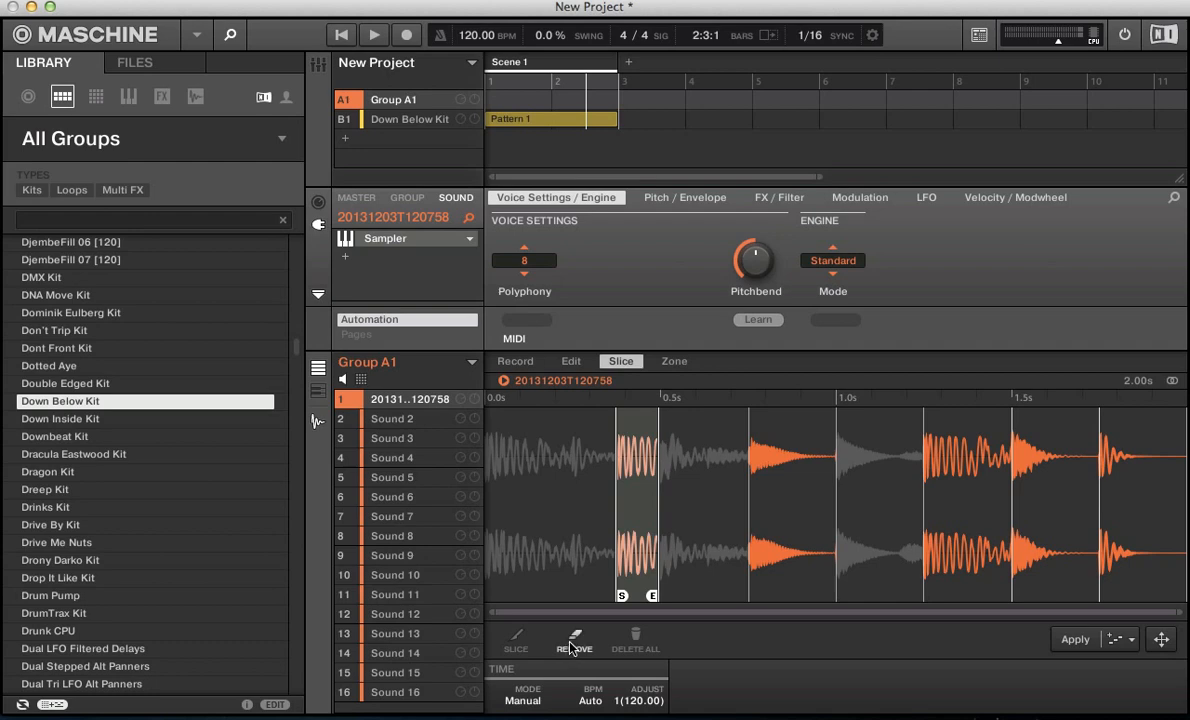
# Undo the three slice removals.
pyautogui.press('super+z')
pyautogui.press('super+z')
pyautogui.press('super+z')
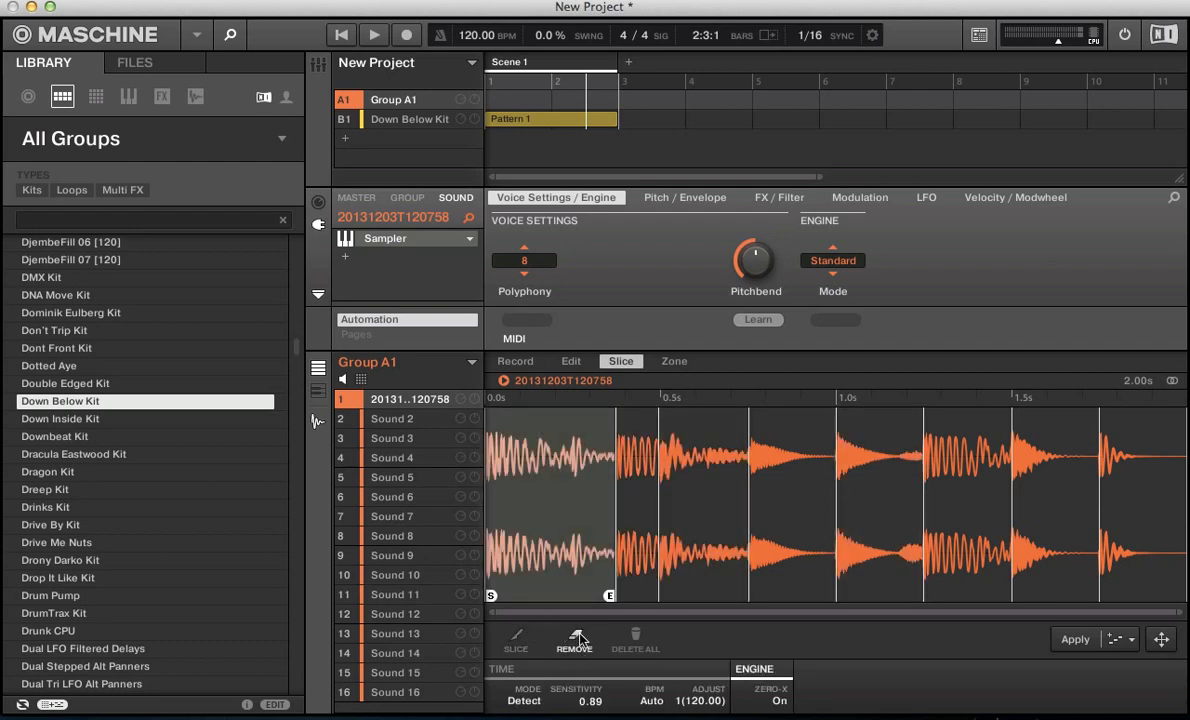
# Merge the second and third slices by removing the marker near 0.5 s, and audition the merged slice.
pyautogui.click(645, 480)
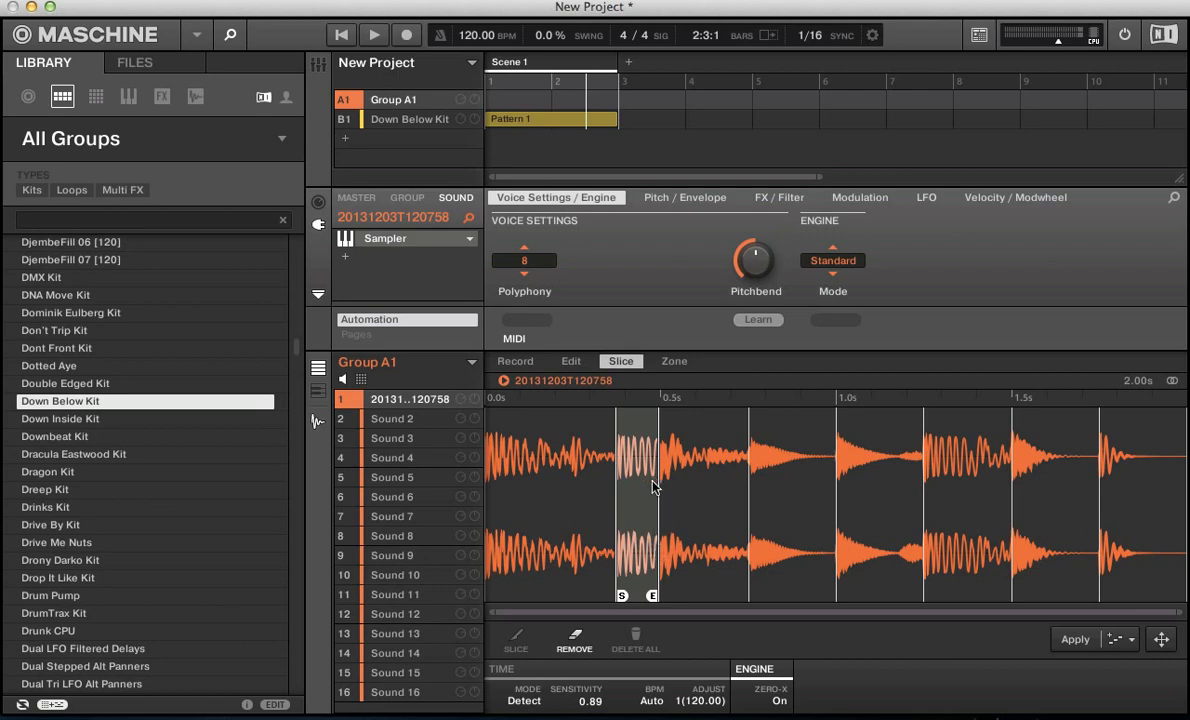
pyautogui.click(659, 556)
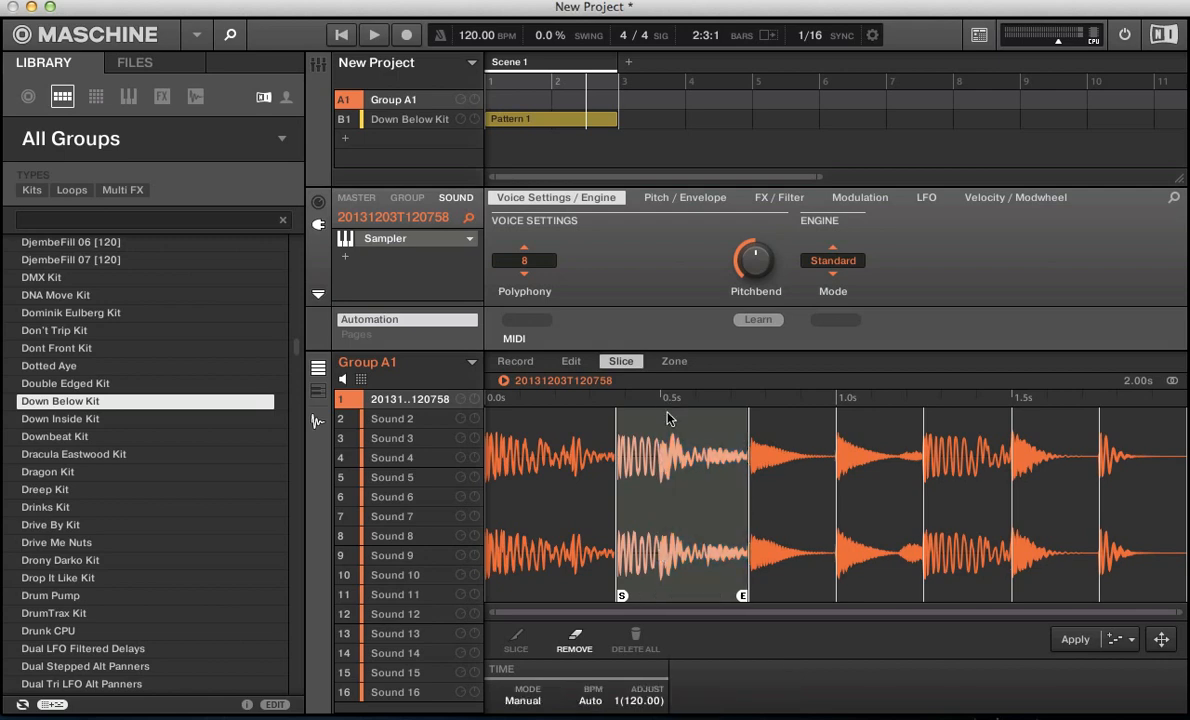
pyautogui.click(600, 472)
pyautogui.click(656, 530)
# Try overlapping slices with the merged slice ending at about 1.05 s and the 1.0 s slice starting at about 0.66 s, and undo this.
pyautogui.moveTo(742, 596); pyautogui.dragTo(852, 613)
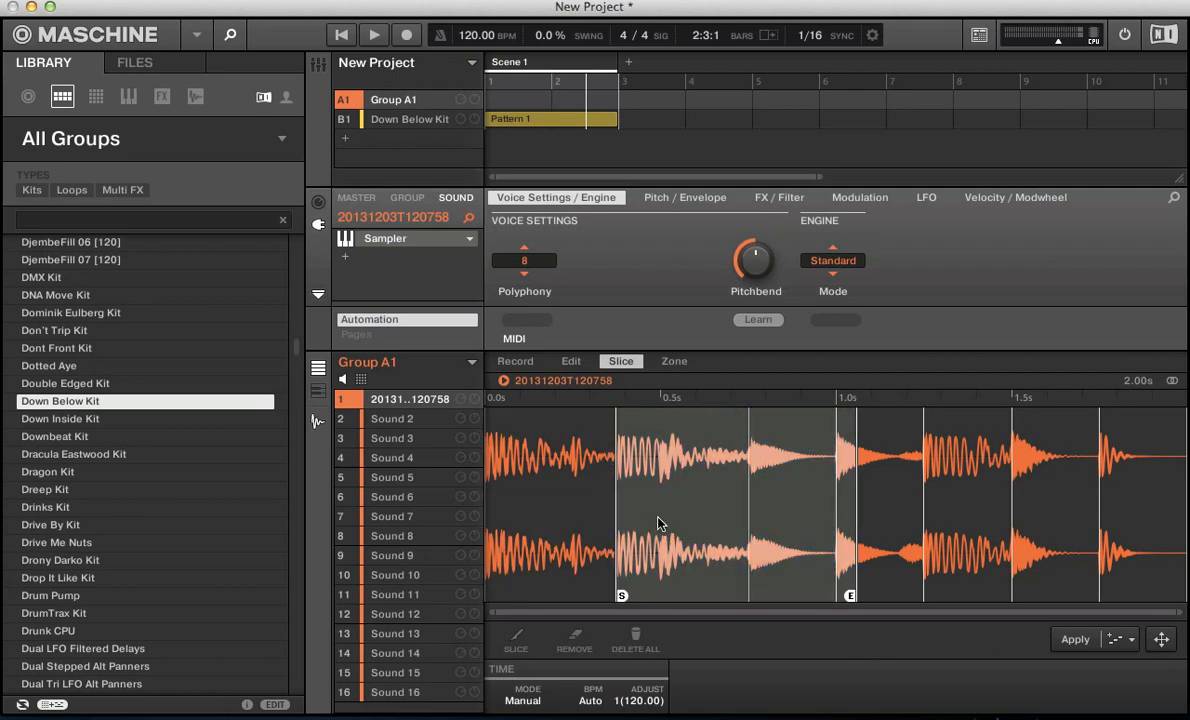
pyautogui.click(793, 516)
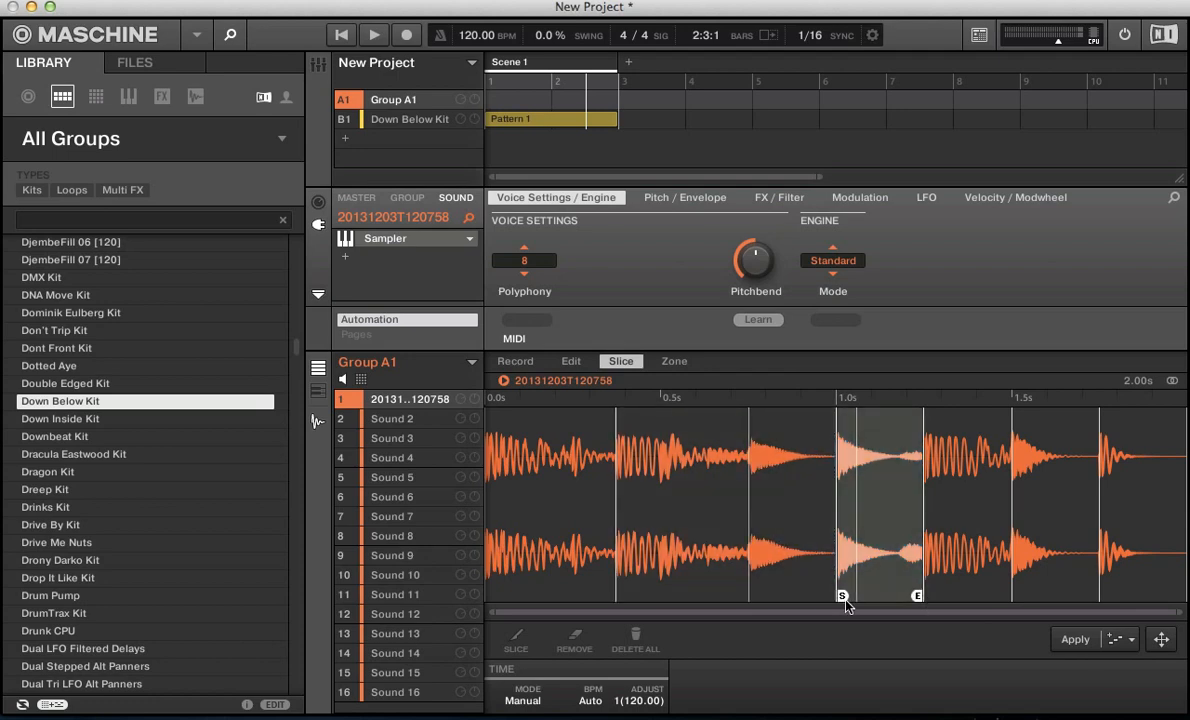
pyautogui.moveTo(845, 600); pyautogui.dragTo(718, 590)
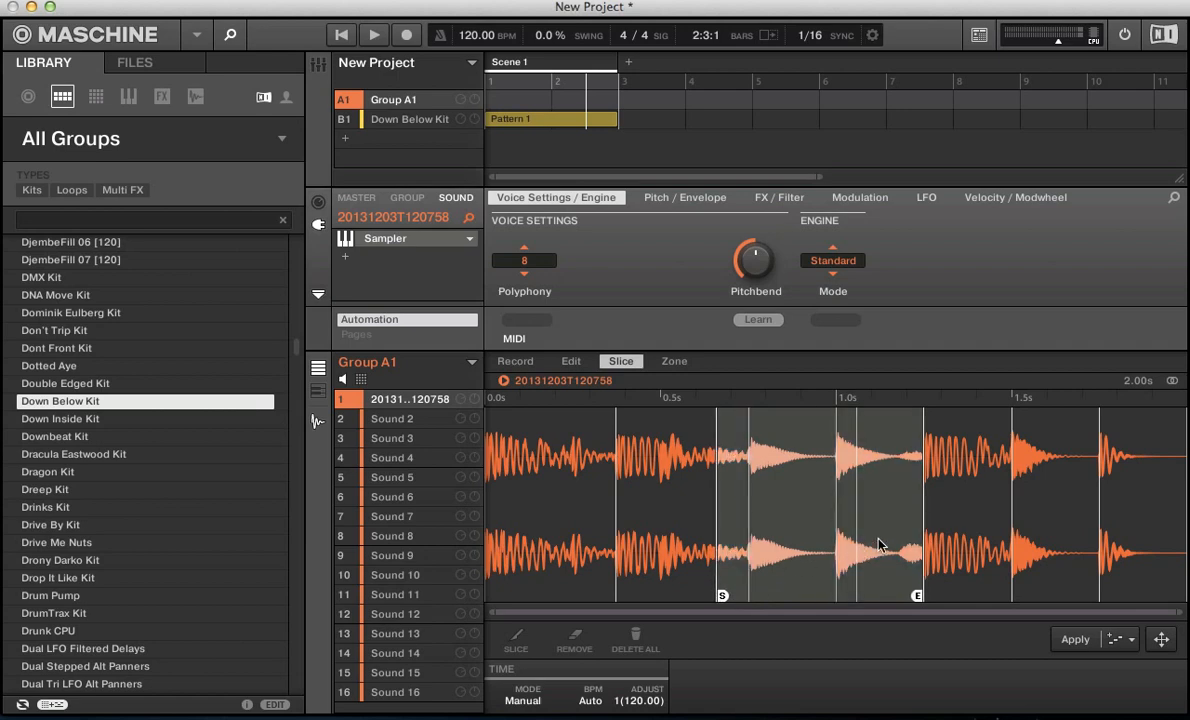
pyautogui.press('super+z')
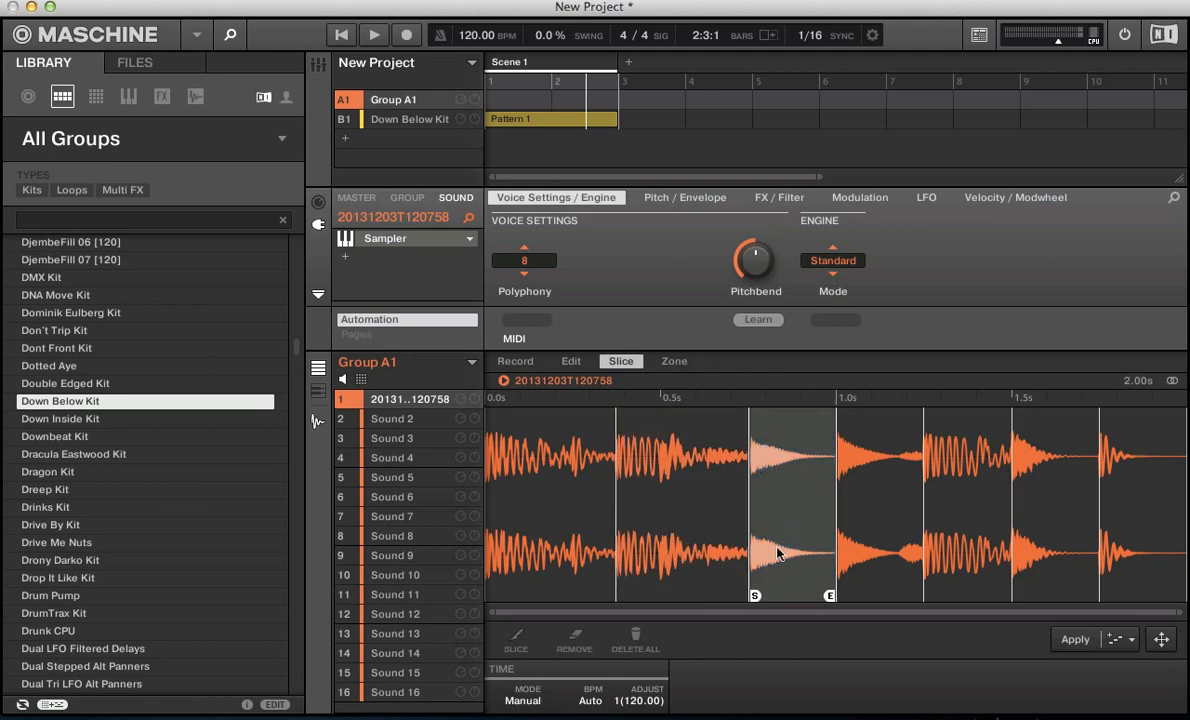
# Audition the slice starting at 1.0 s, and apply the slicing to create a note pattern for Group A1's first sound.
pyautogui.moveTo(394, 448); pyautogui.dragTo(801, 423)
pyautogui.click(885, 580)
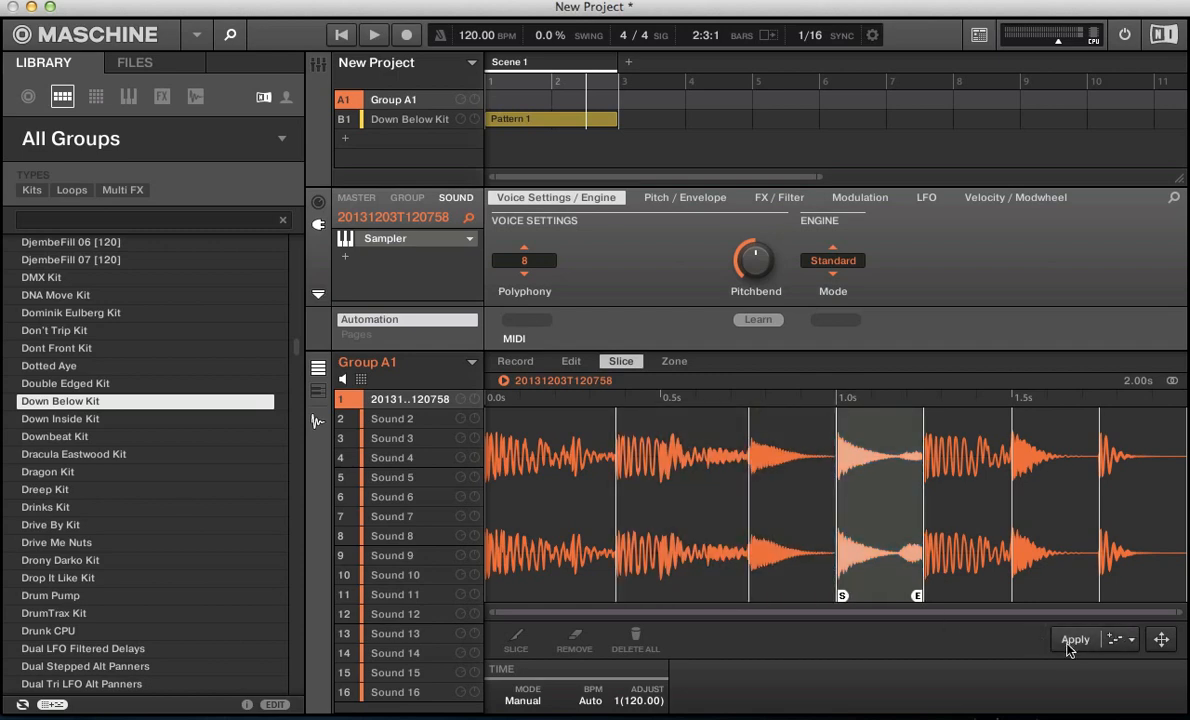
pyautogui.click(1074, 639)
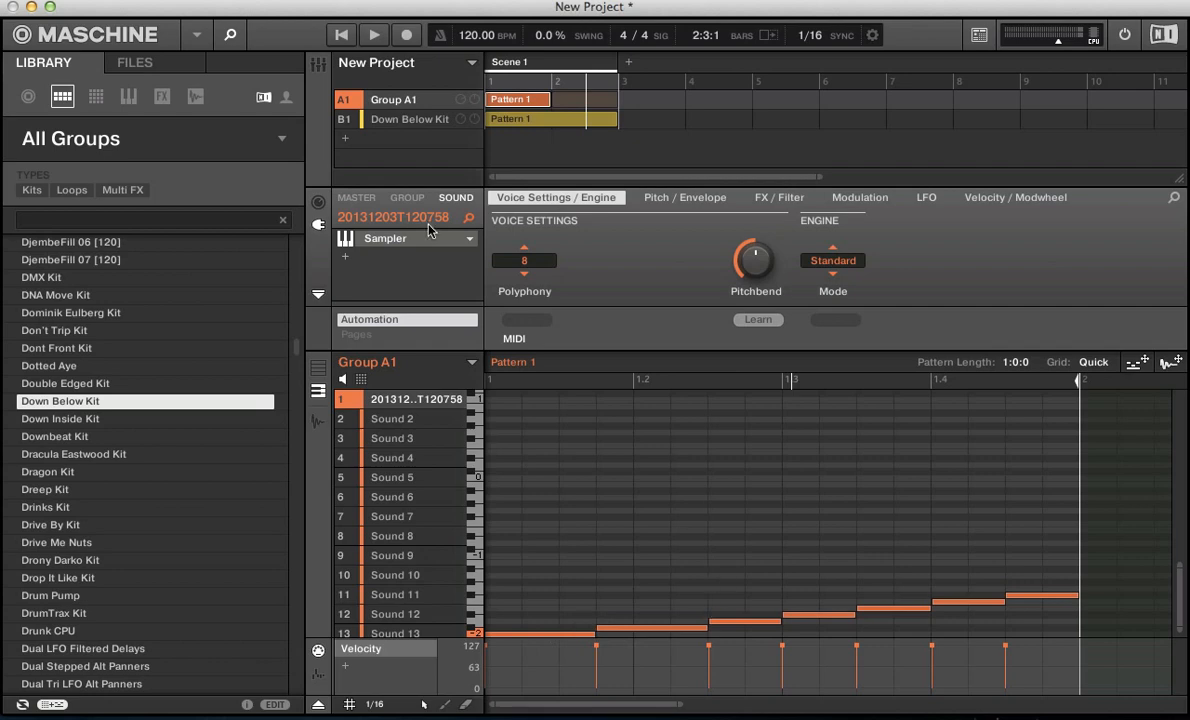
# Mute the Down Below Kit group, and play the sliced one-bar pattern of Group A1.
pyautogui.click(343, 118)
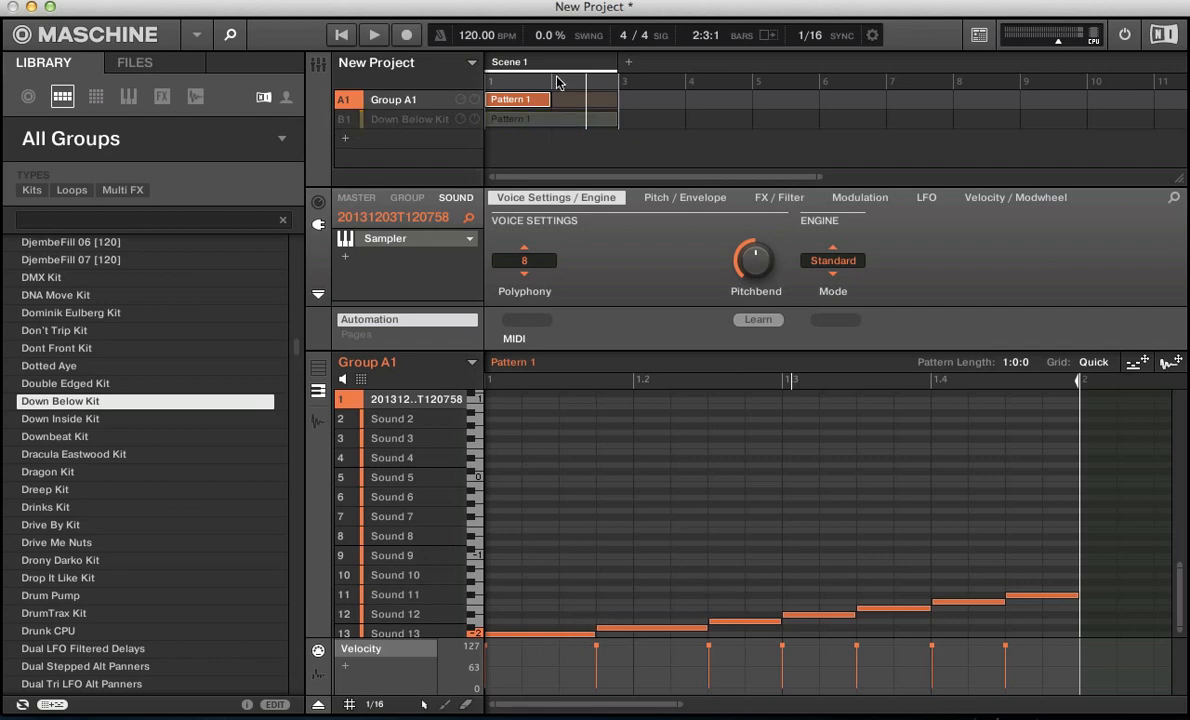
pyautogui.press('space')
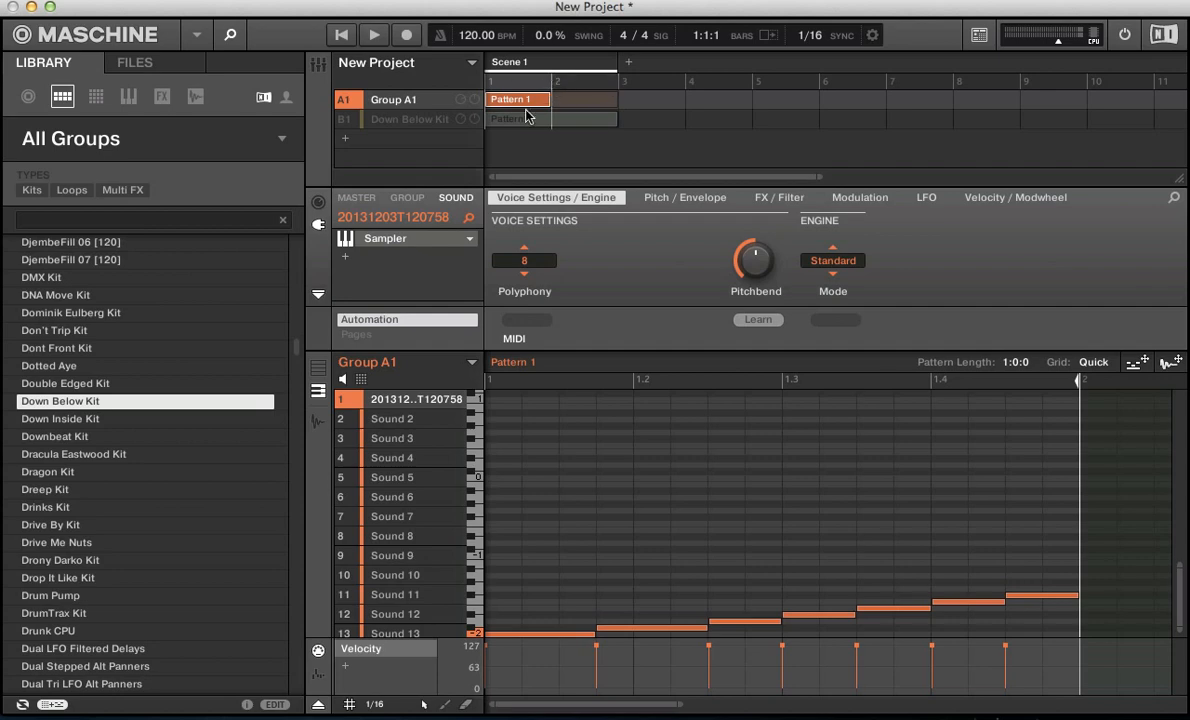
pyautogui.press('space')
# Add a third-slice note at beat 4 and a second-slice note half a beat after it, and shorten the original third-slice note from its start.
pyautogui.click(945, 621)
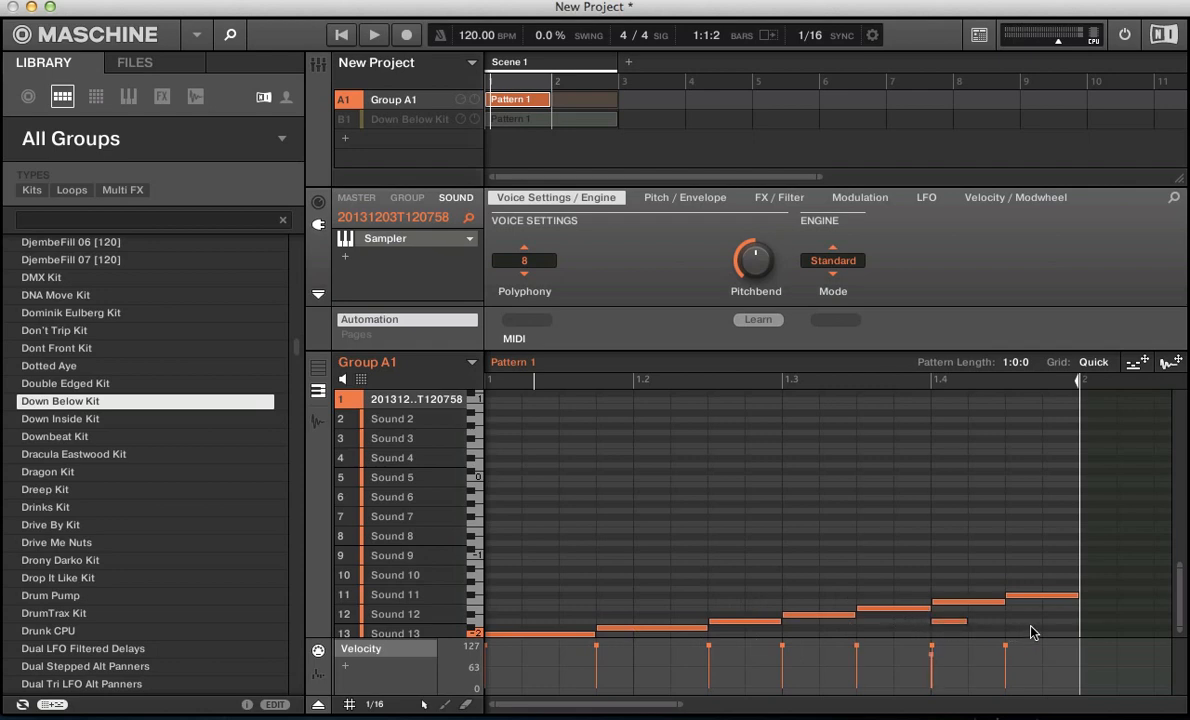
pyautogui.click(1031, 627)
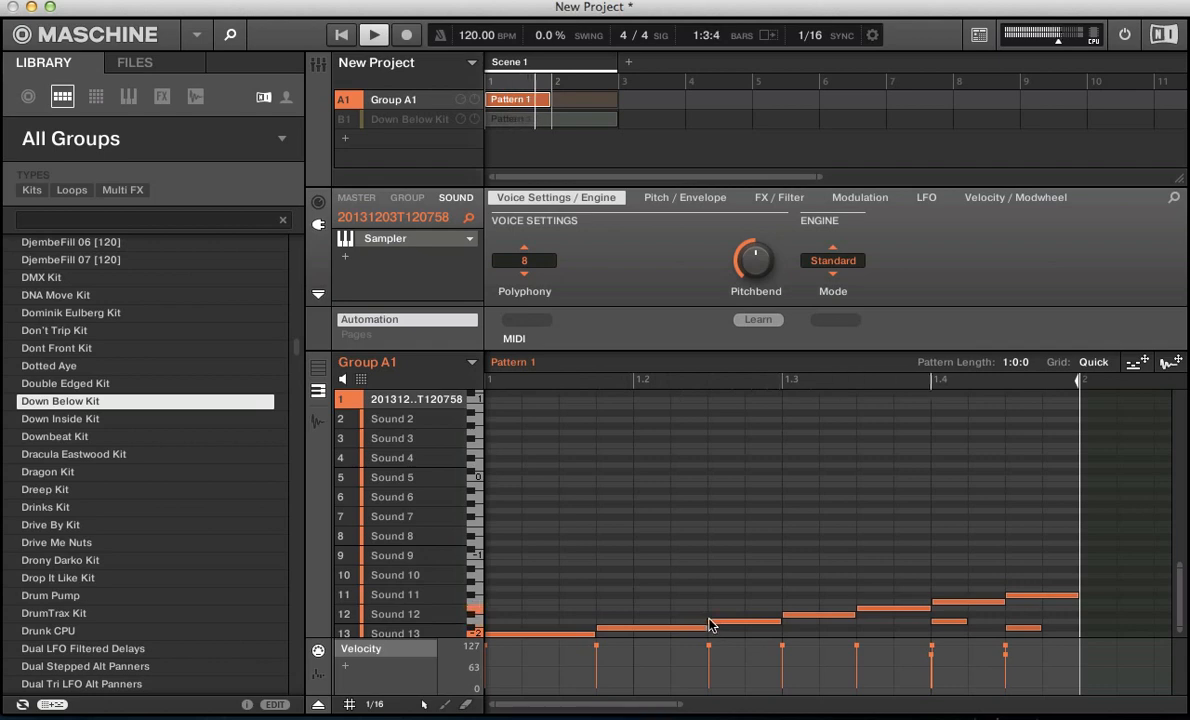
pyautogui.moveTo(710, 625); pyautogui.dragTo(747, 625)
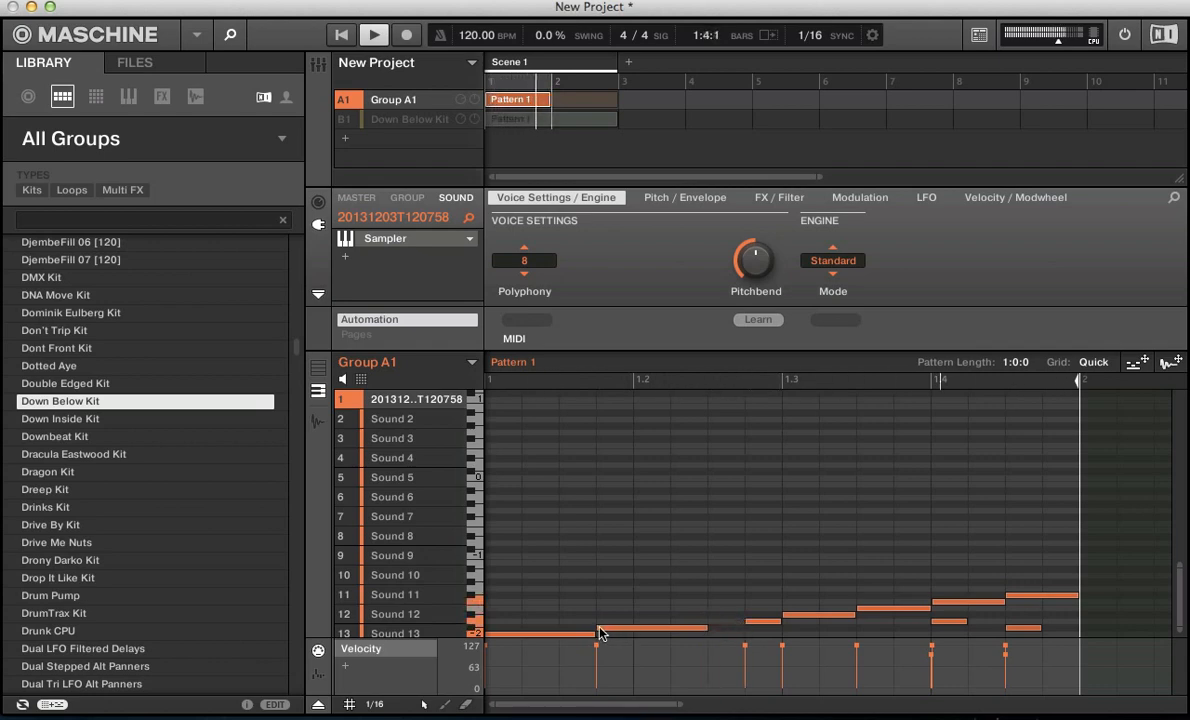
# Start the second-slice note at beat 2, and move the fifth-slice note one sixteenth later onto the fourth slice's pitch.
pyautogui.moveTo(600, 632); pyautogui.dragTo(636, 632)
pyautogui.moveTo(860, 613); pyautogui.dragTo(889, 616)
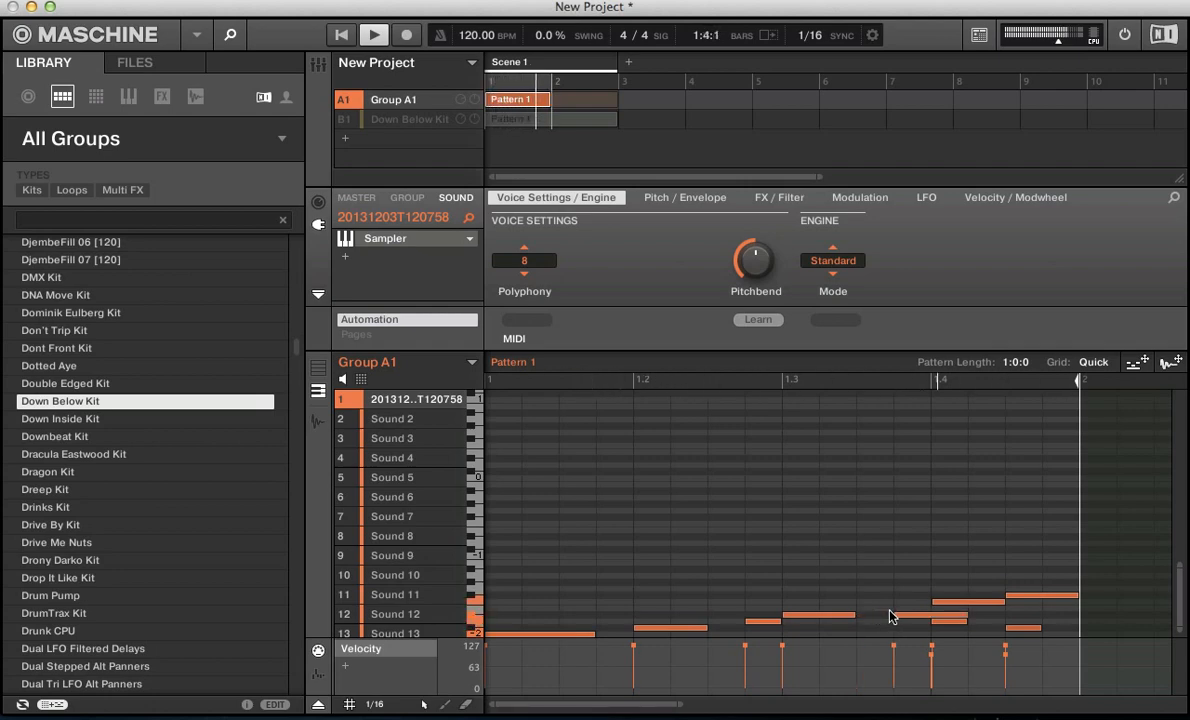
pyautogui.press('space')
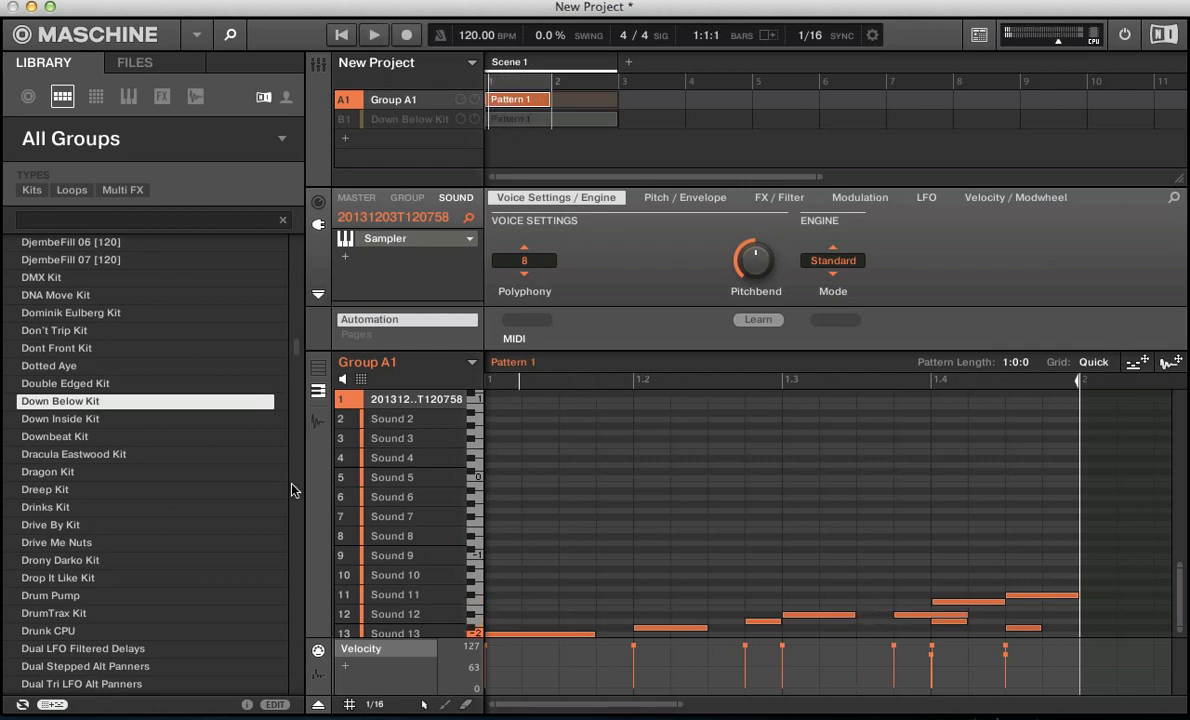
# Review the pattern options for applying the slices, and compare the sliced recording with the edited note pattern.
pyautogui.click(317, 420)
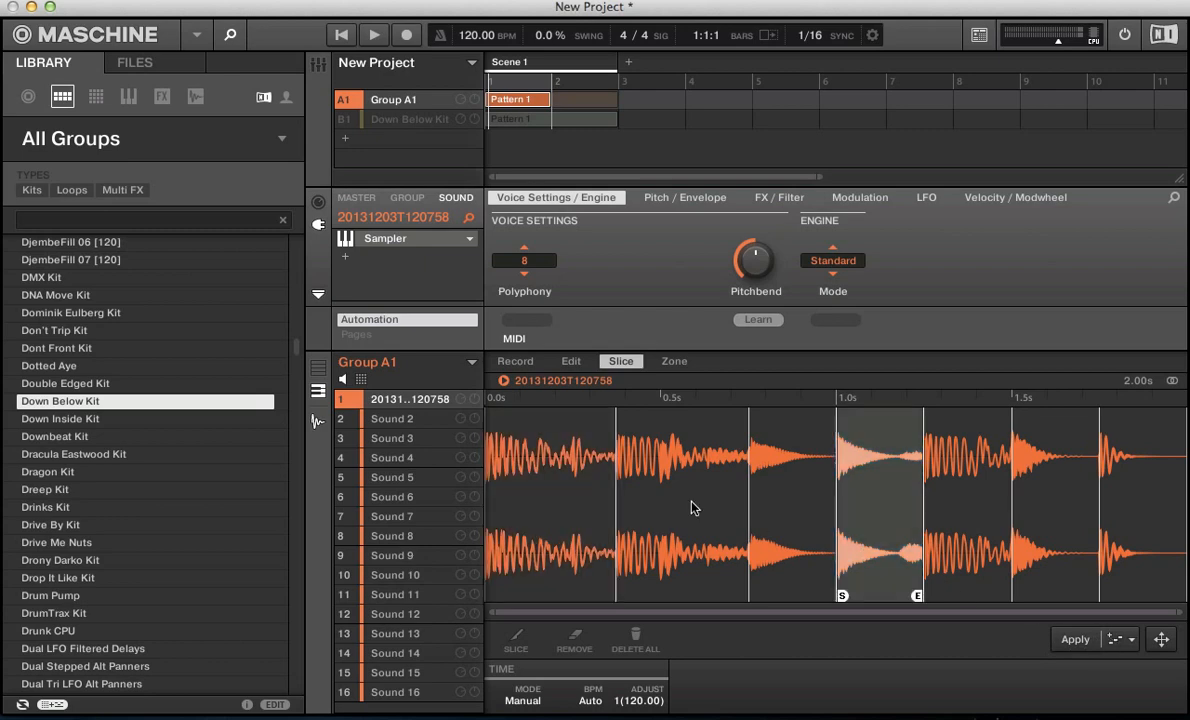
pyautogui.click(1126, 644)
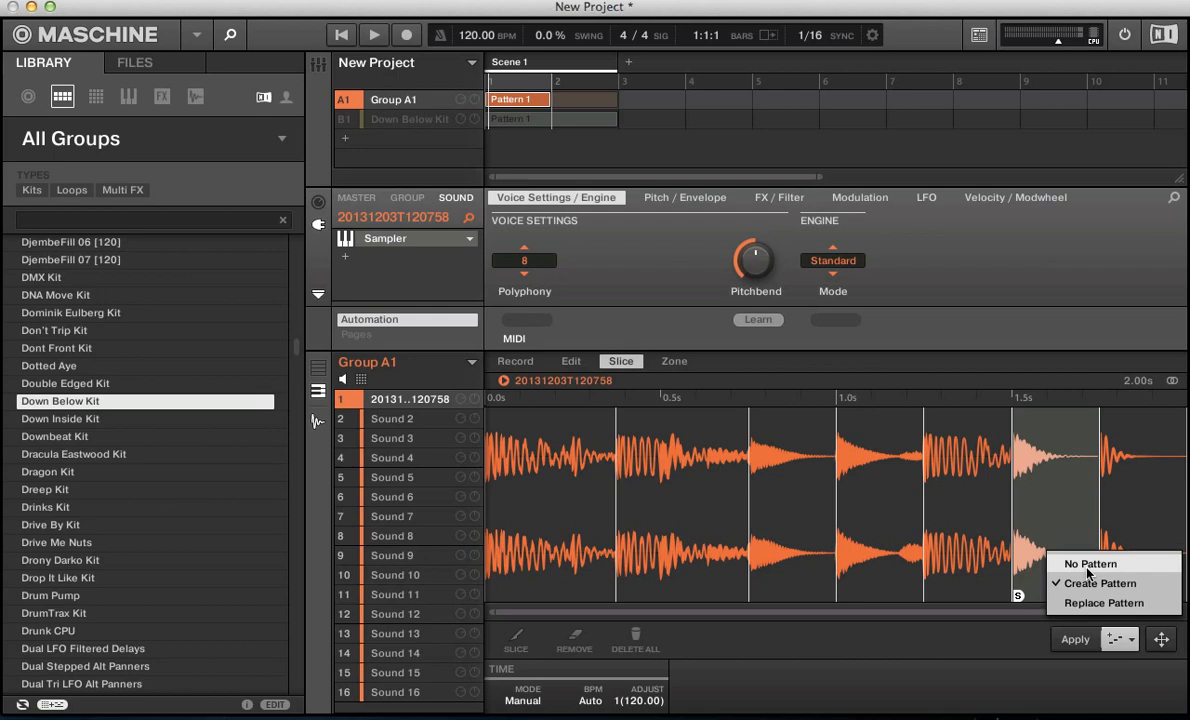
pyautogui.click(1085, 600)
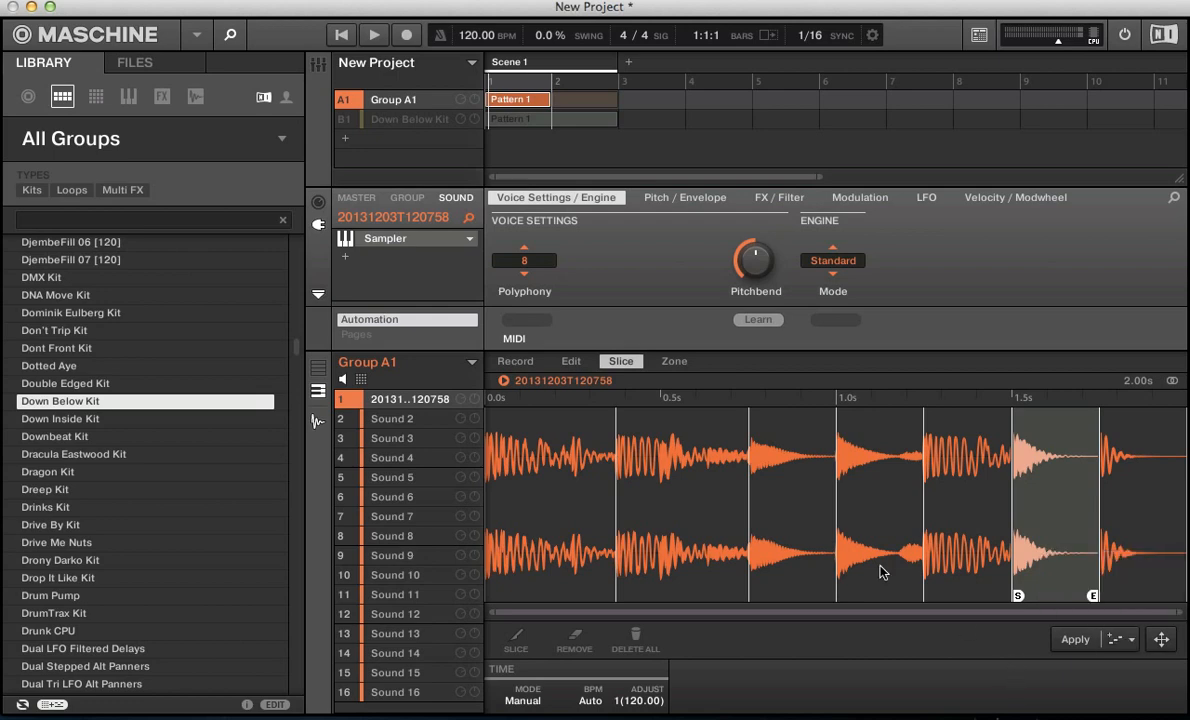
pyautogui.click(318, 392)
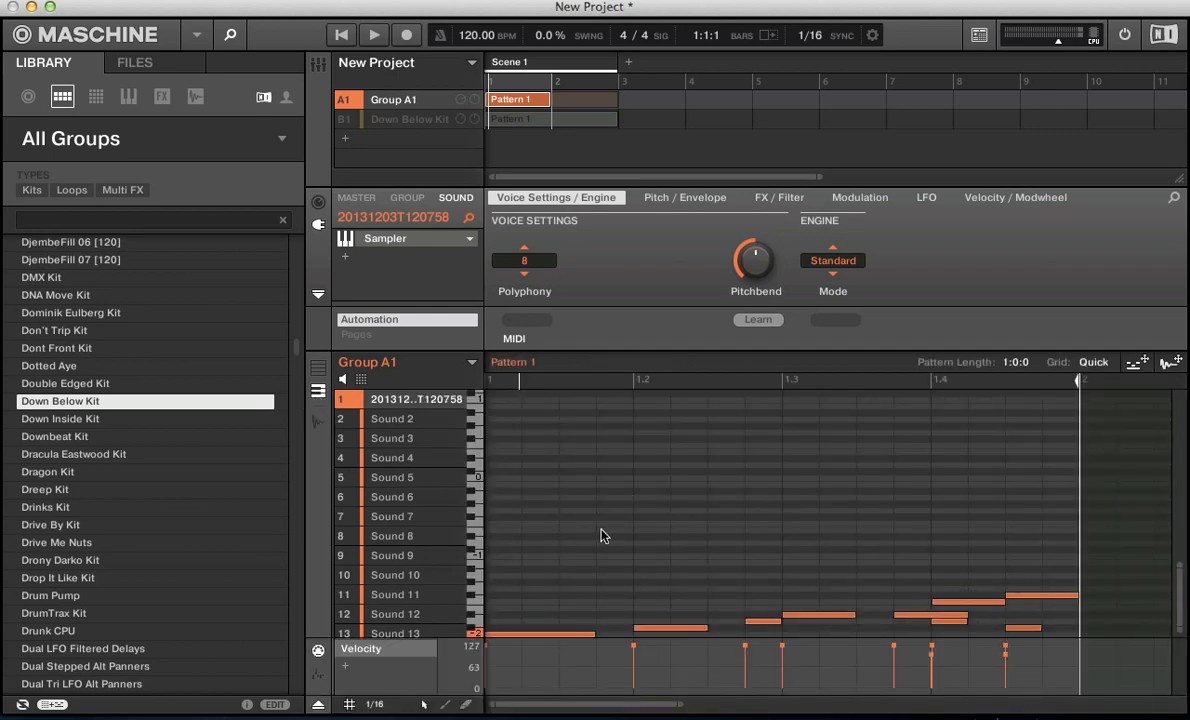
pyautogui.click(318, 420)
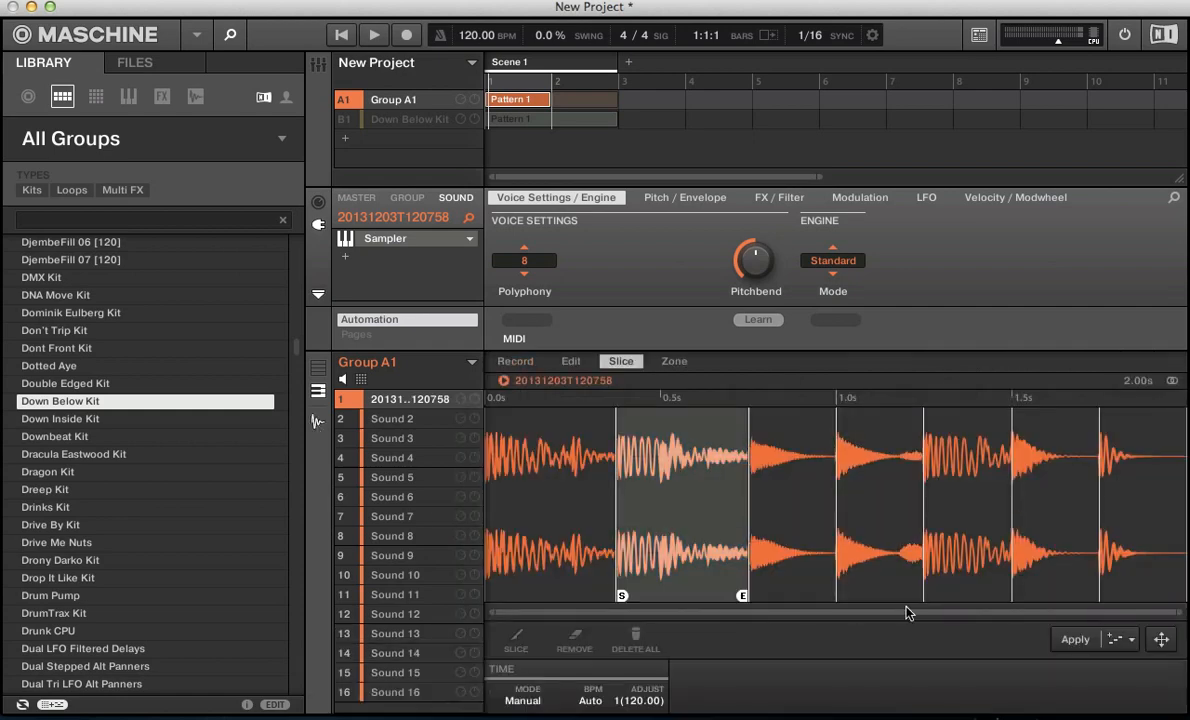
# Apply the slicing to Group A1's first sound with Replace Pattern, and play the regenerated pattern.
pyautogui.click(1115, 641)
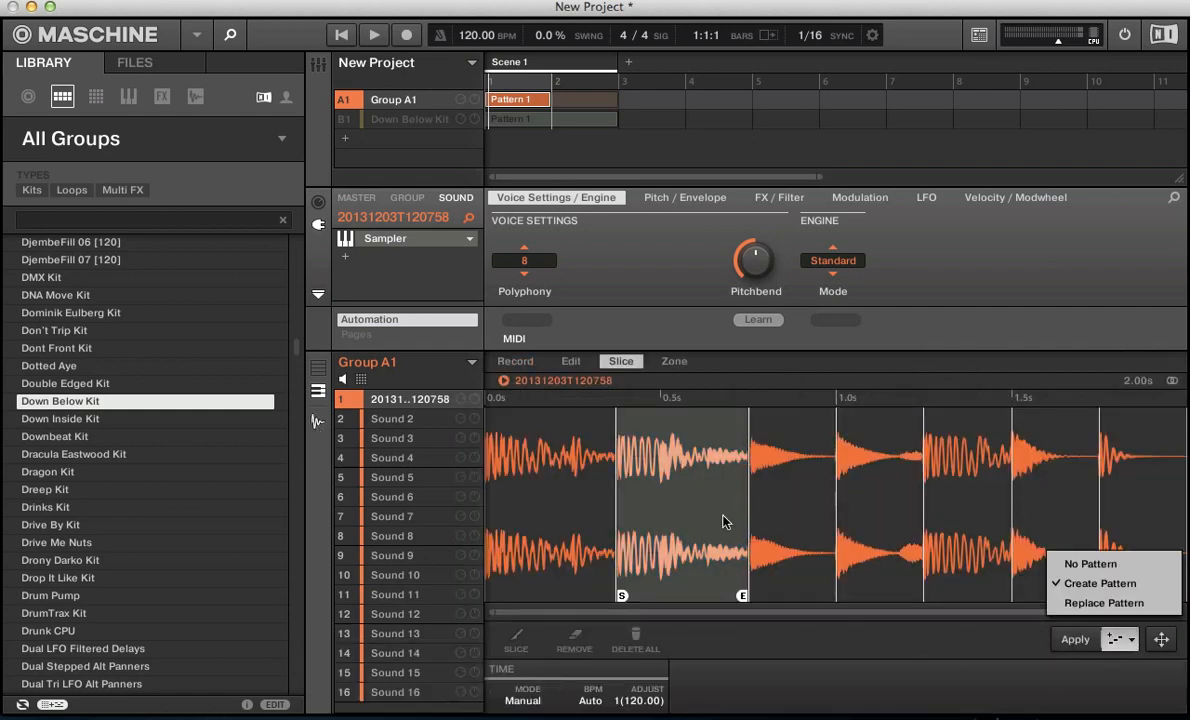
pyautogui.click(1062, 603)
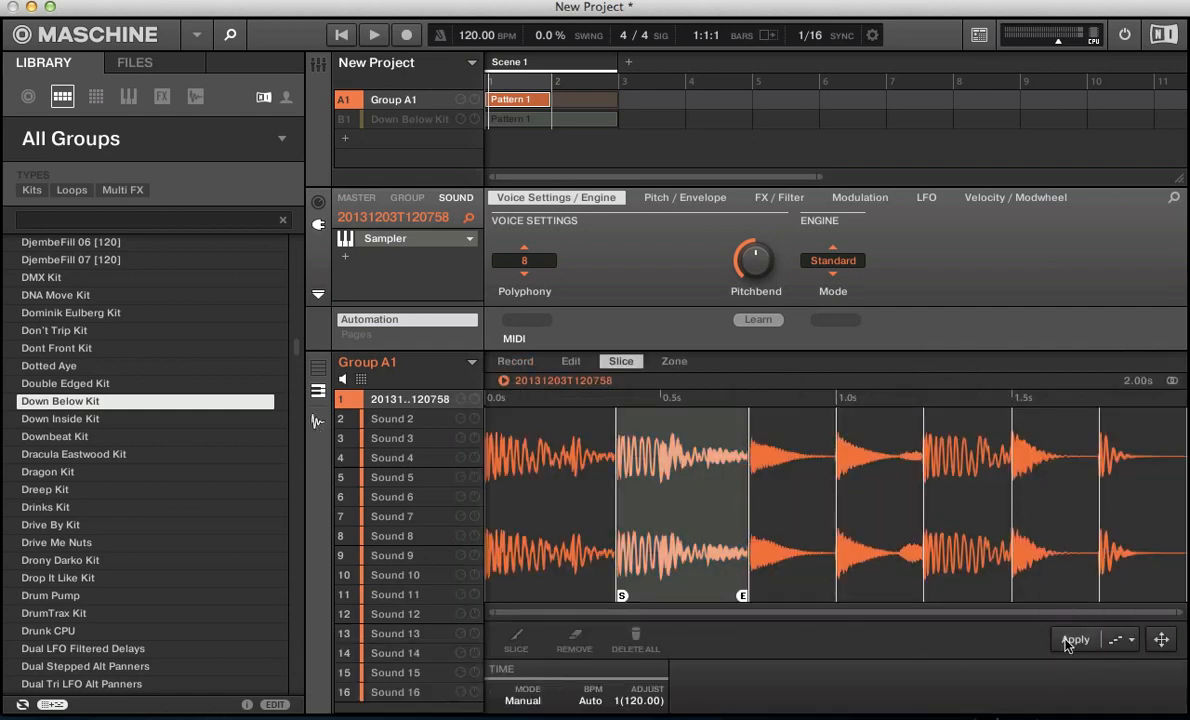
pyautogui.click(1066, 643)
pyautogui.press('space')
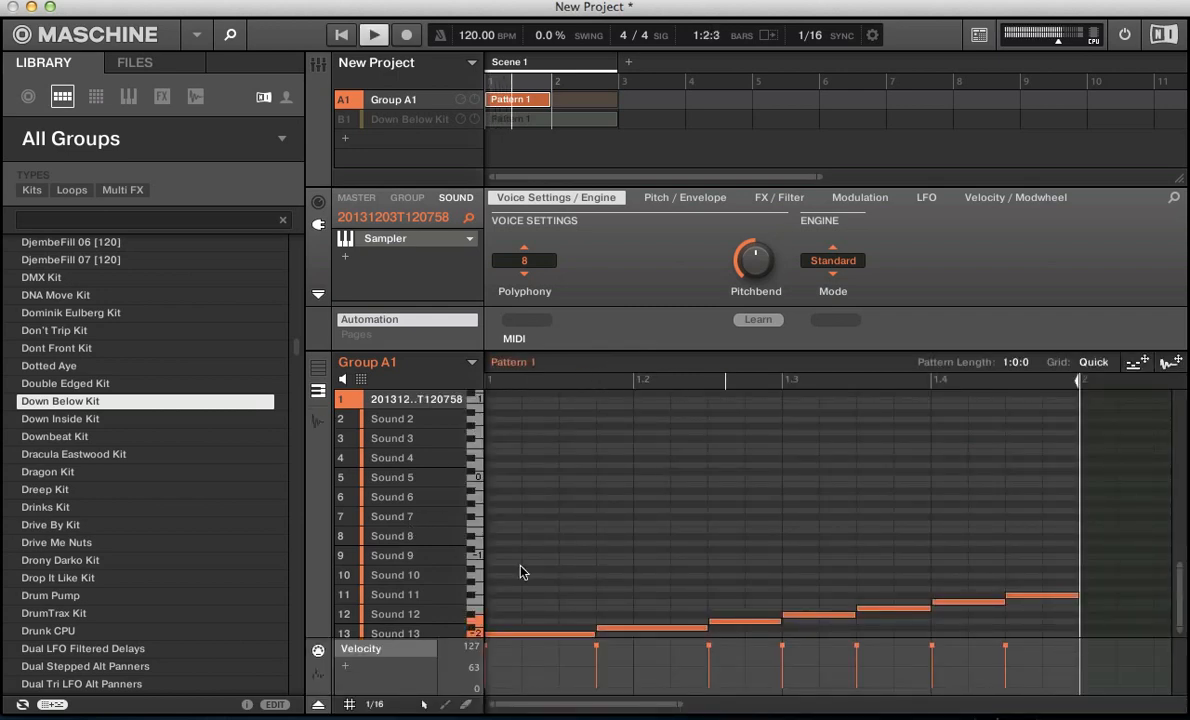
pyautogui.press('space')
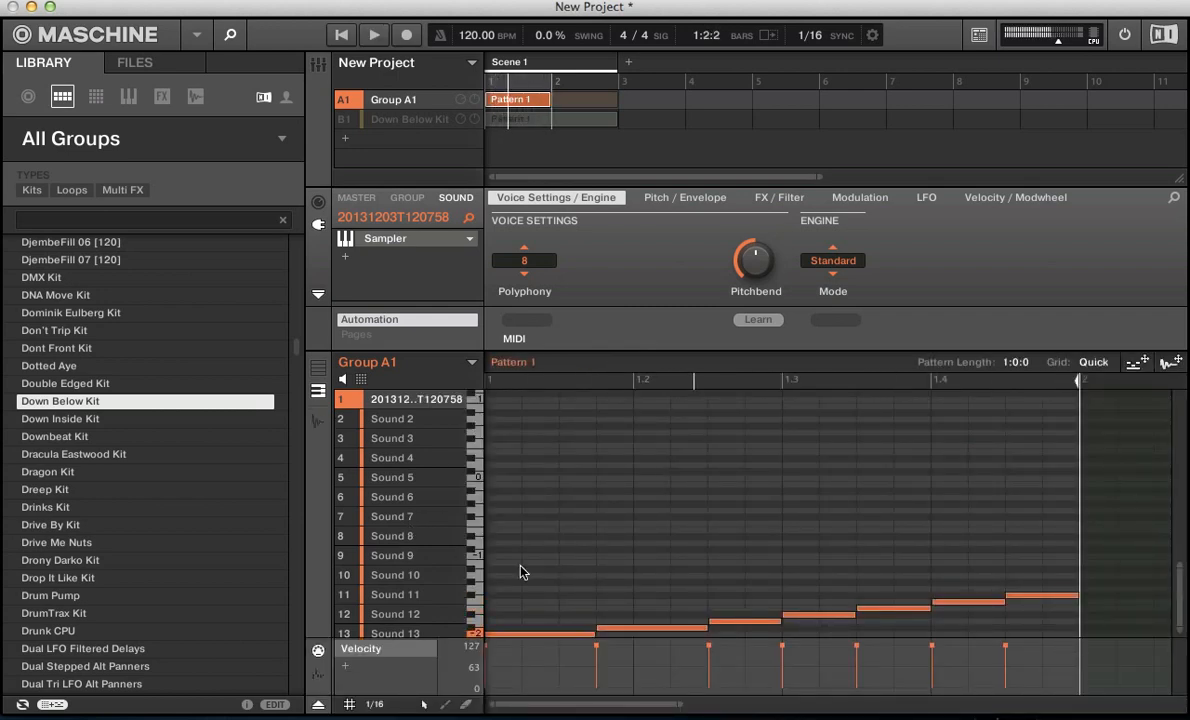
# Audition several slices of the recording, including the first one, the one at 1.0 s and the one at about 1.5 s.
pyautogui.click(315, 421)
pyautogui.click(898, 558)
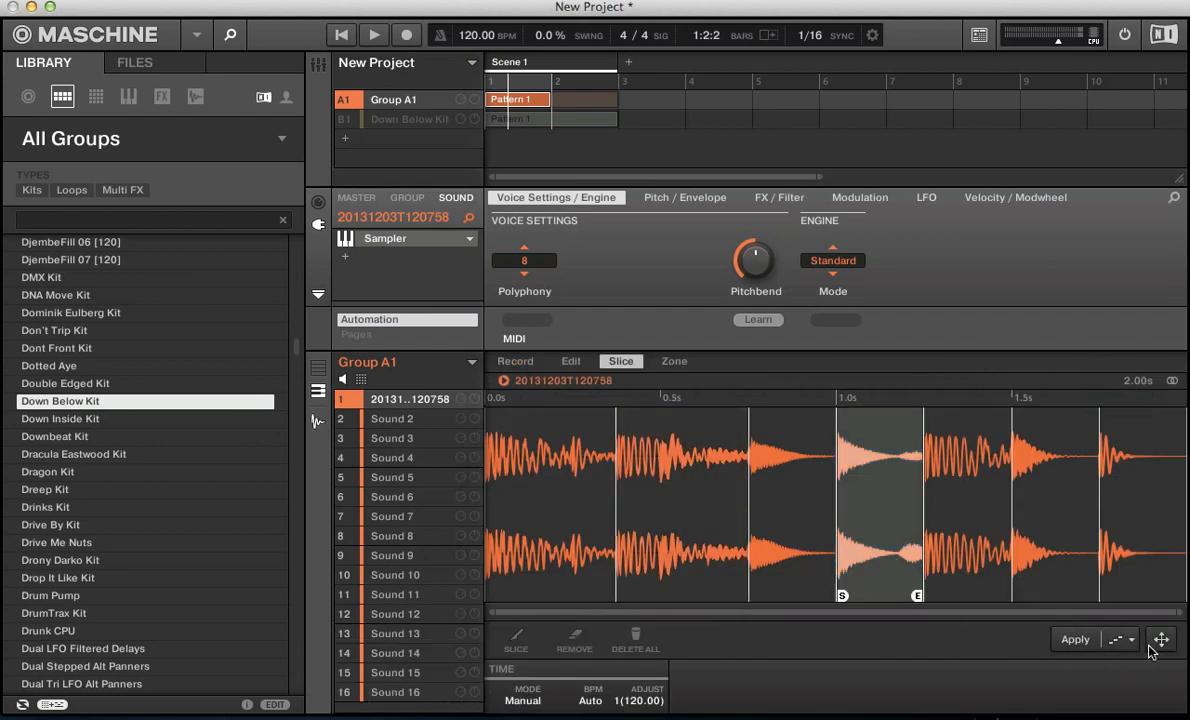
pyautogui.click(688, 544)
pyautogui.click(556, 487)
pyautogui.click(1055, 500)
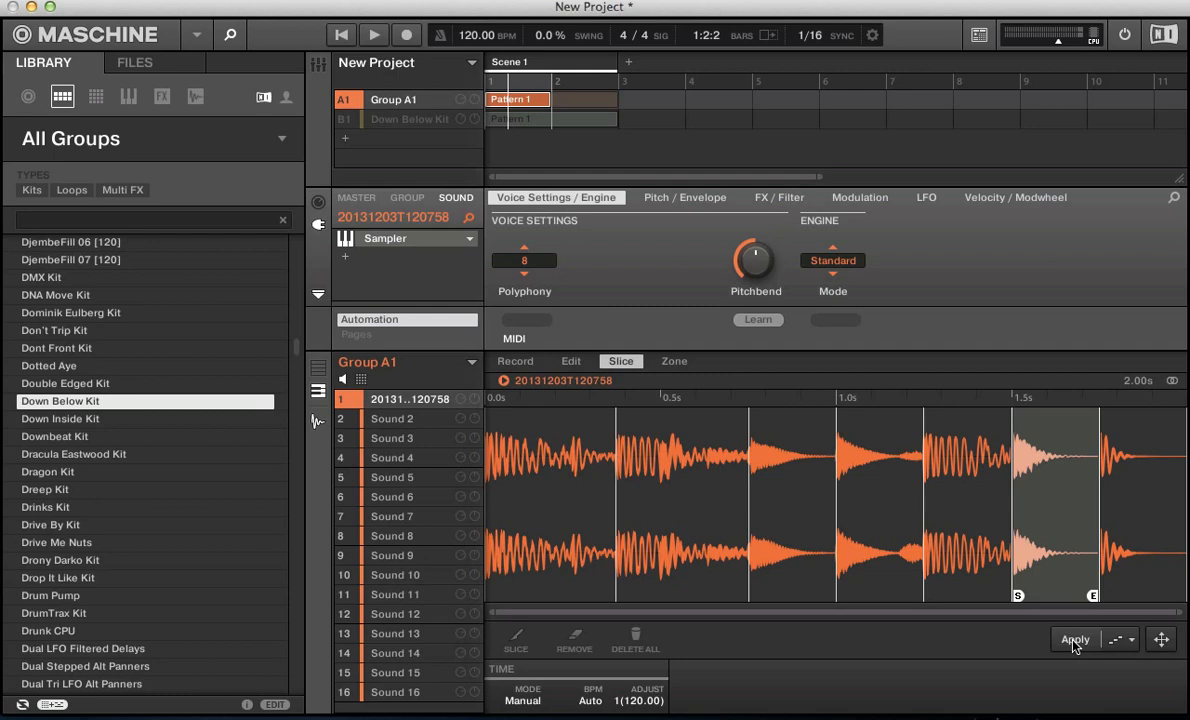
pyautogui.click(630, 453)
pyautogui.click(525, 450)
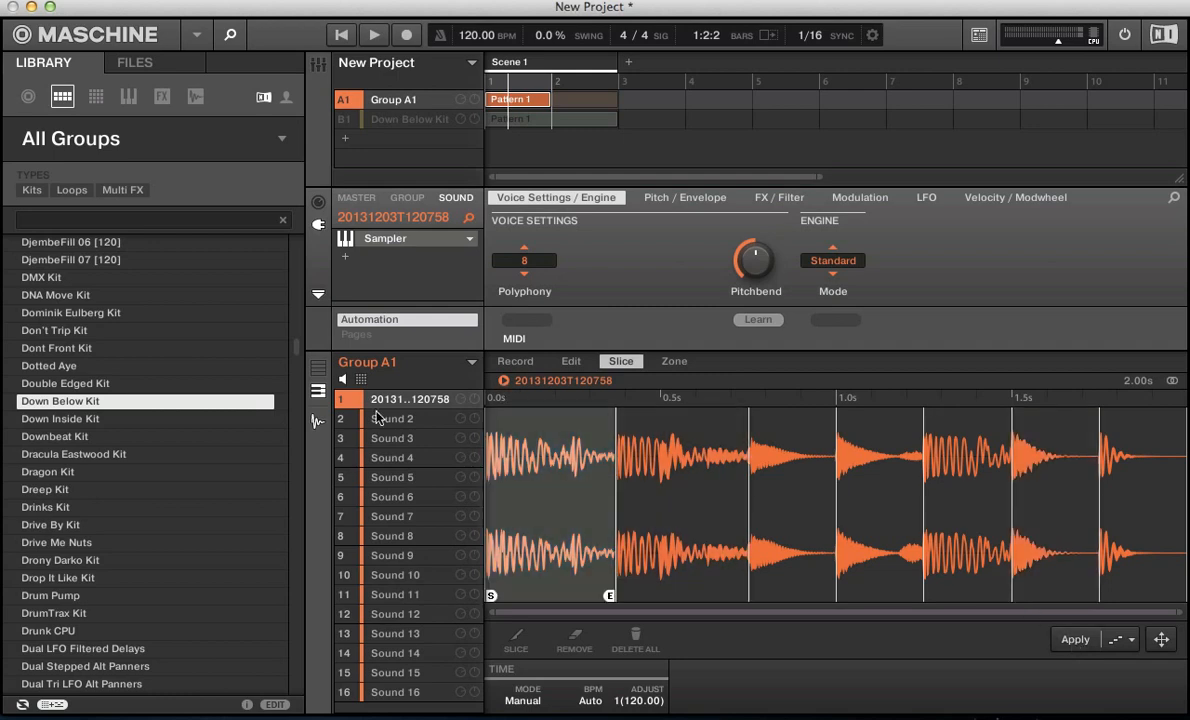
# Transfer the slices with their note pattern from Group A1 to a new third group, one sound per slice, and select that group.
pyautogui.click(318, 391)
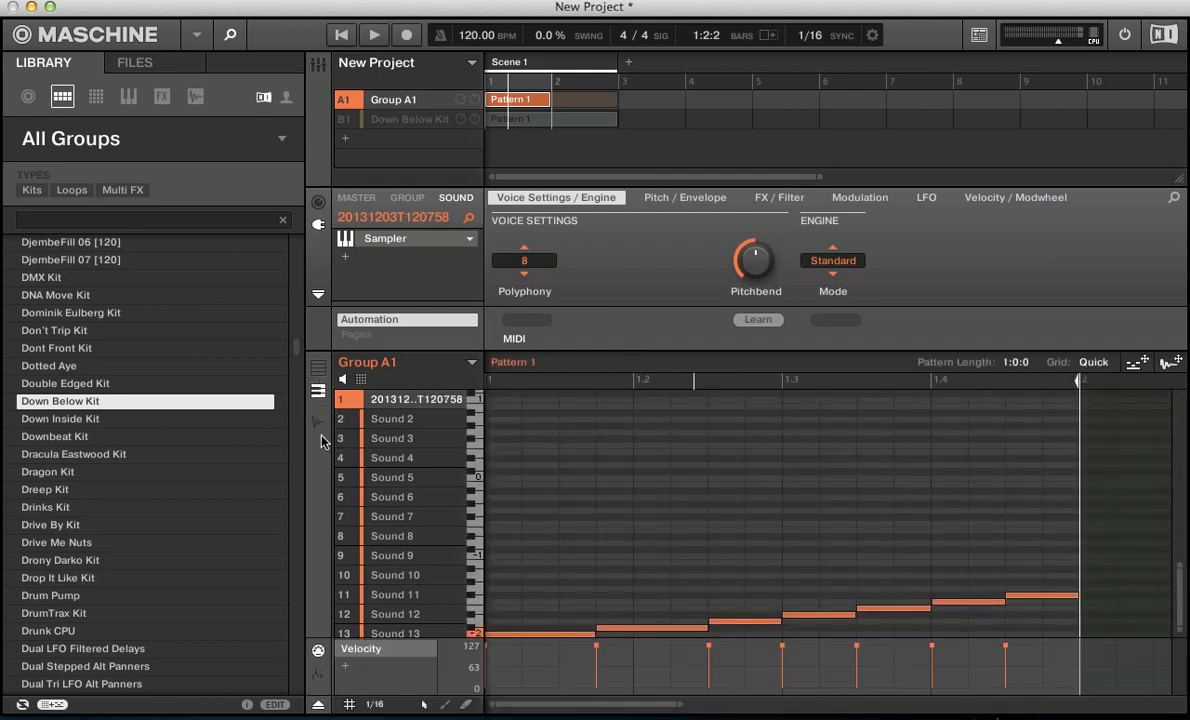
pyautogui.click(318, 421)
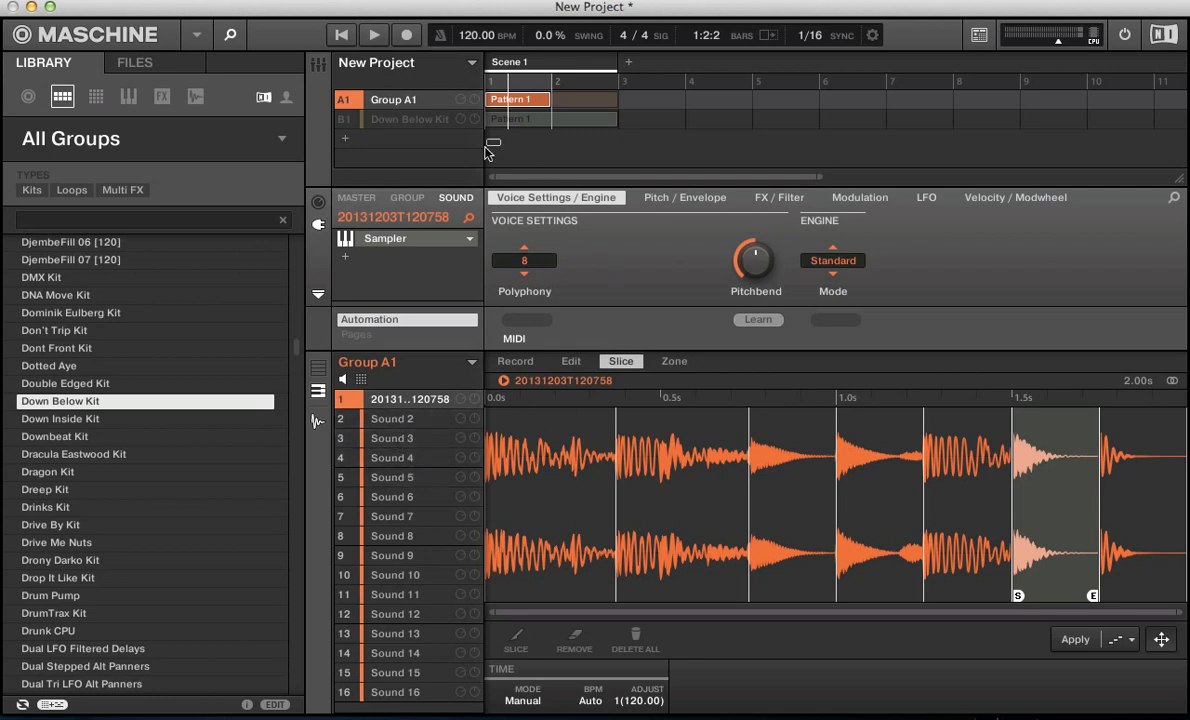
pyautogui.click(381, 143)
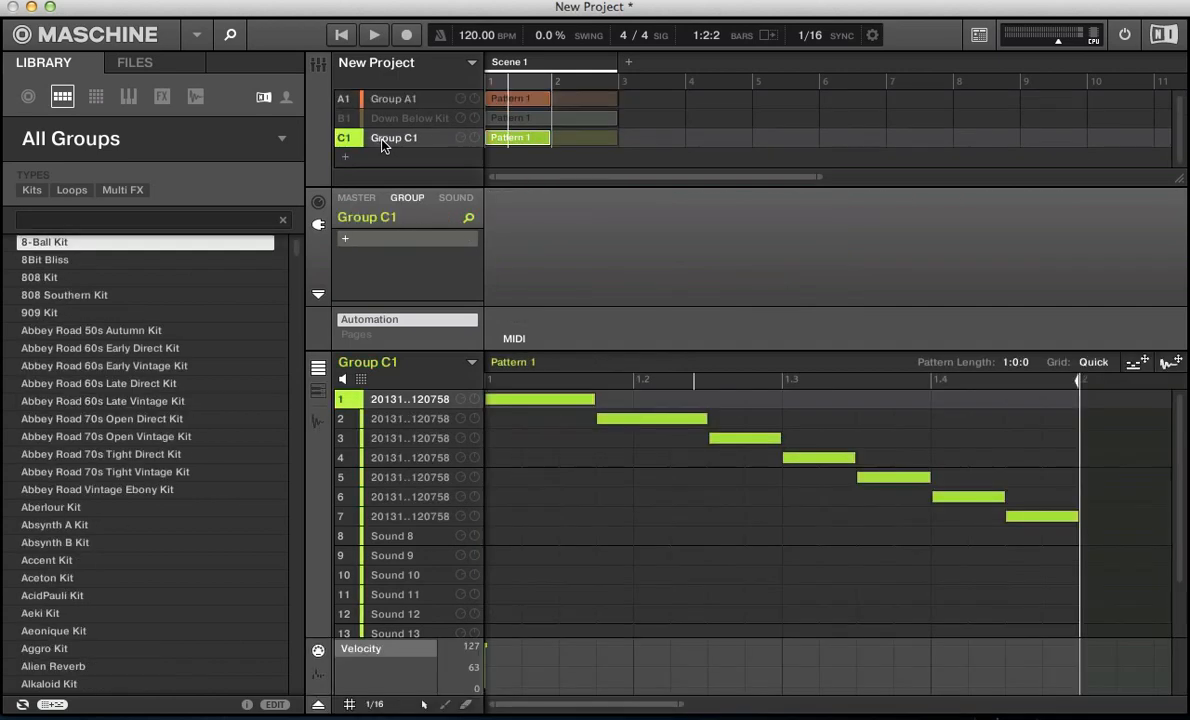
# Audition the slices on sounds 2 to 7 of Group C1 one after another.
pyautogui.click(398, 421)
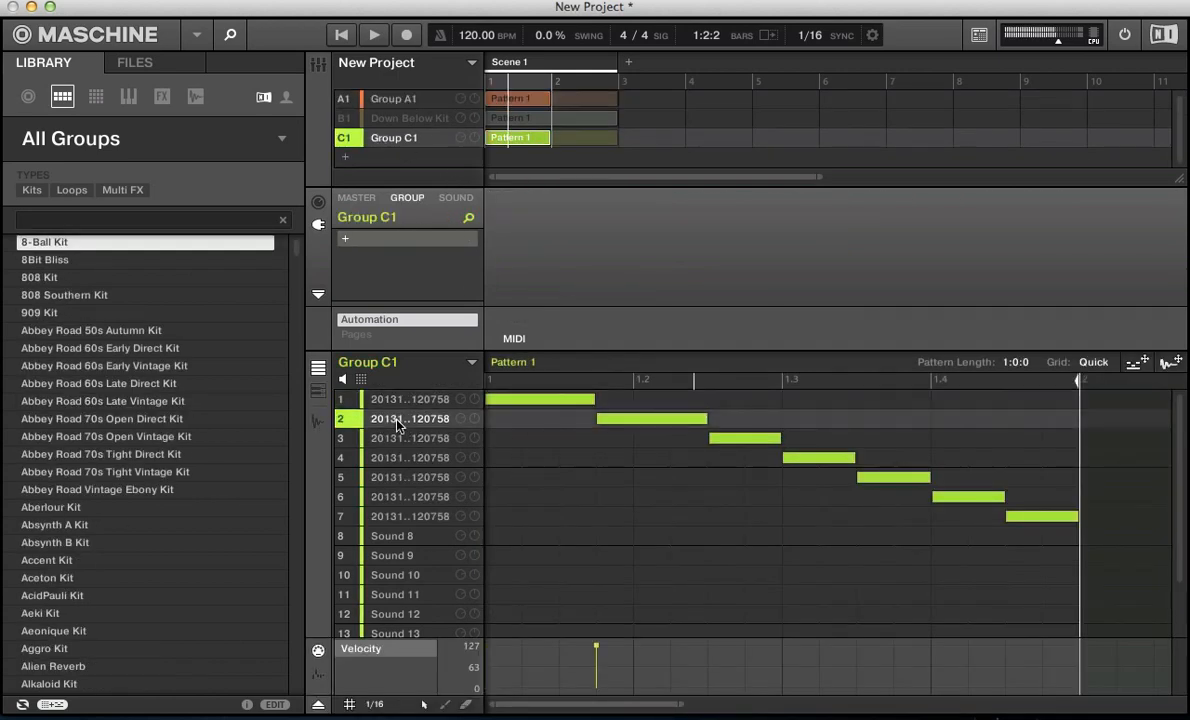
pyautogui.click(402, 441)
pyautogui.click(407, 460)
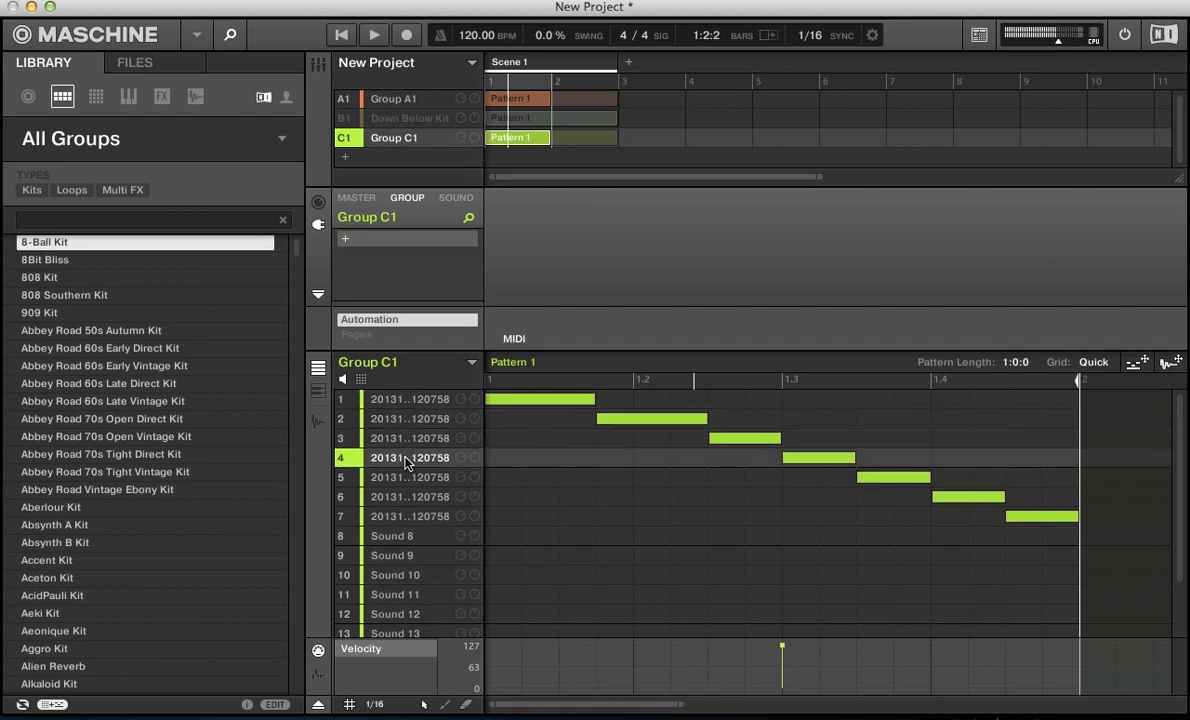
pyautogui.click(407, 479)
pyautogui.click(406, 498)
pyautogui.click(407, 518)
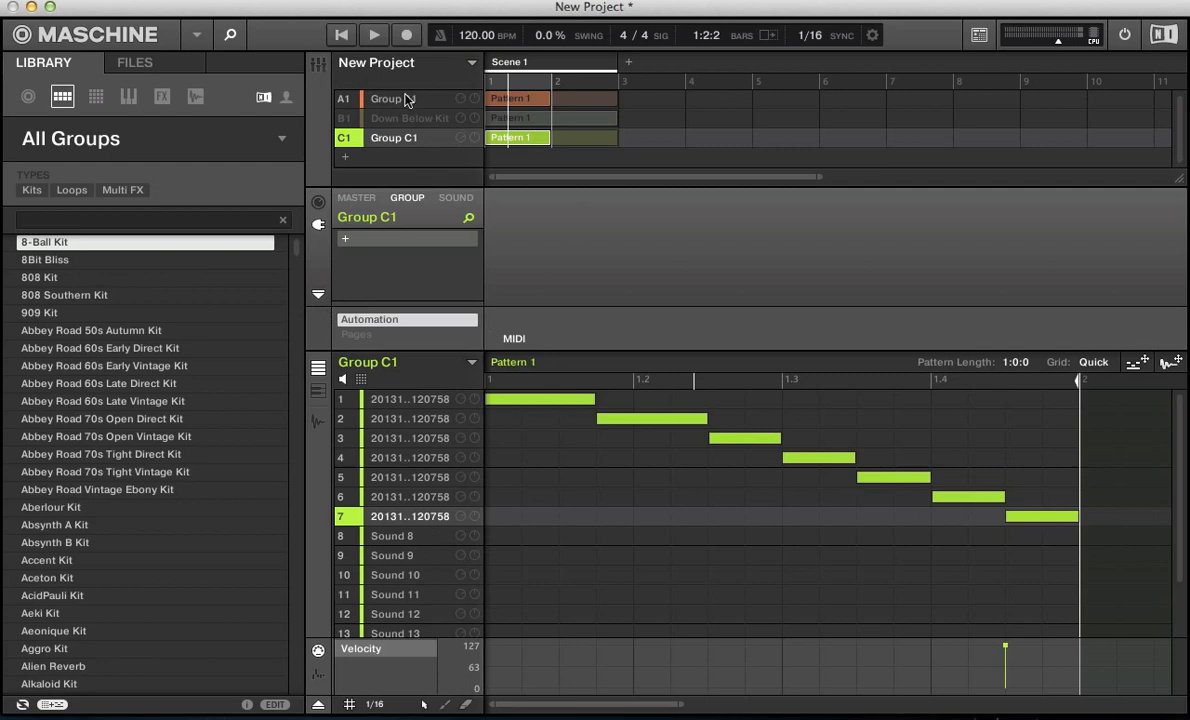
# Return to Group A1 and audition slices across its recording for comparison with the separate sounds of Group C1.
pyautogui.click(372, 100)
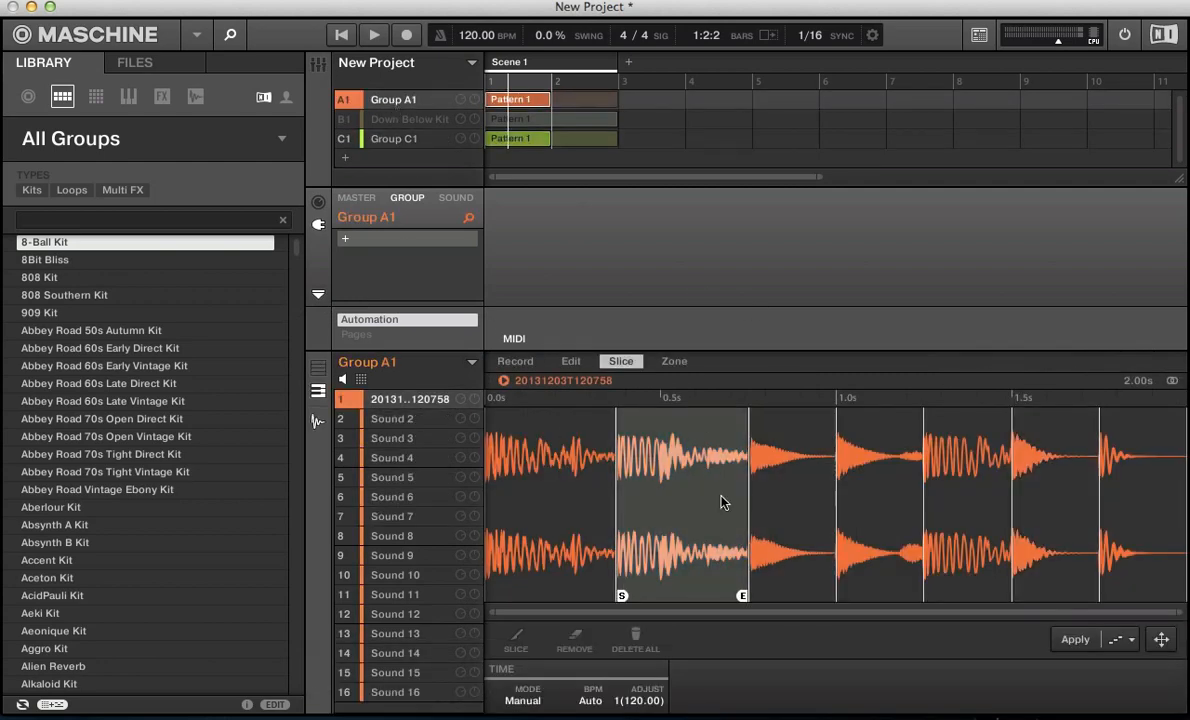
pyautogui.click(1052, 536)
pyautogui.click(601, 538)
pyautogui.click(1160, 560)
pyautogui.click(700, 545)
pyautogui.click(805, 565)
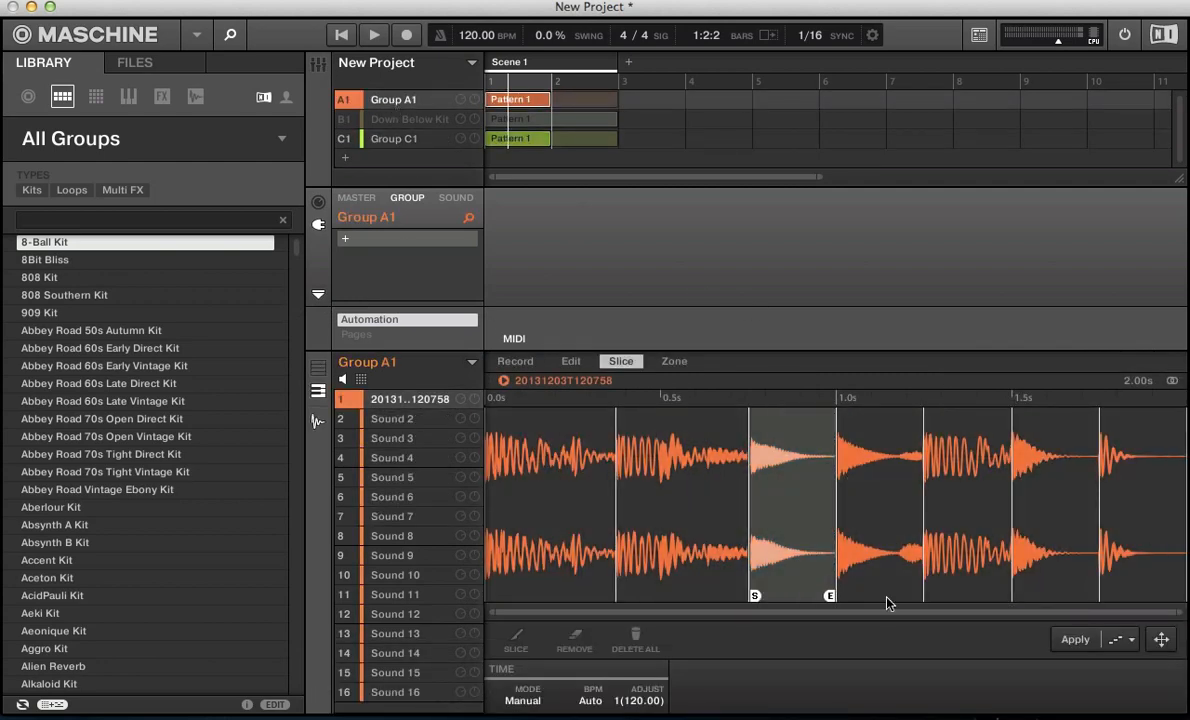
pyautogui.click(1055, 580)
pyautogui.click(680, 520)
pyautogui.click(576, 458)
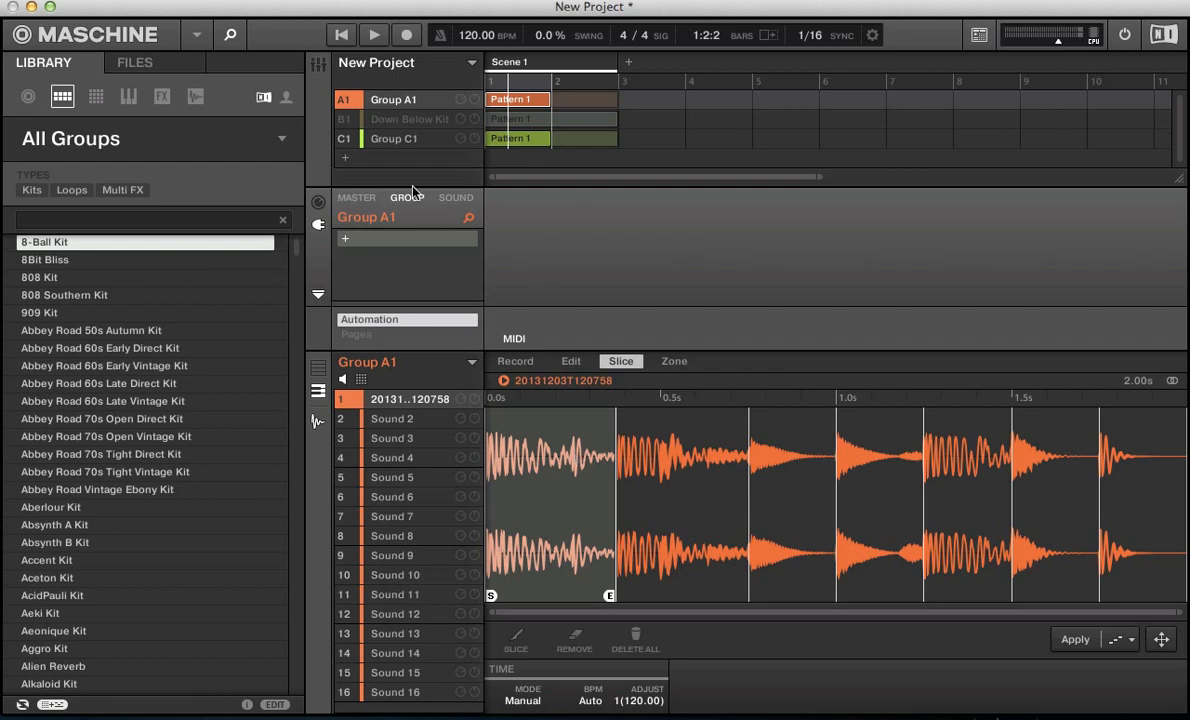
# Mute Group A1, and audition sounds 2 to 4 and the one-bar pattern of Group C1.
pyautogui.click(342, 99)
pyautogui.click(395, 139)
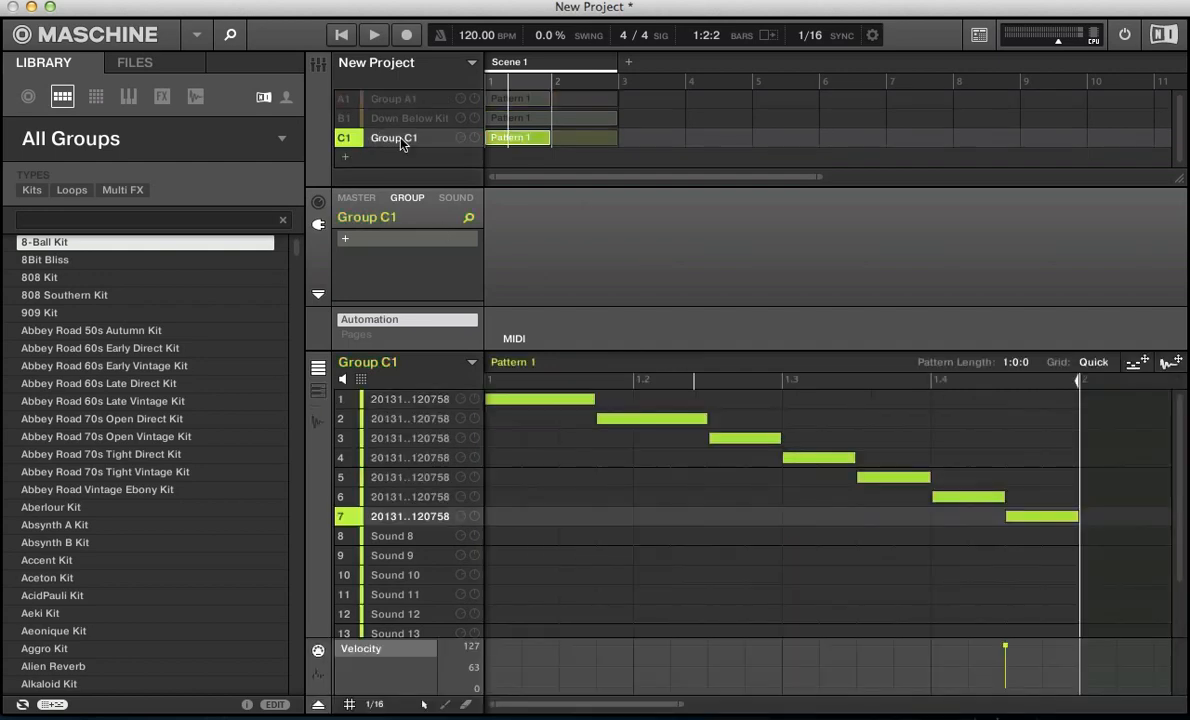
pyautogui.click(404, 418)
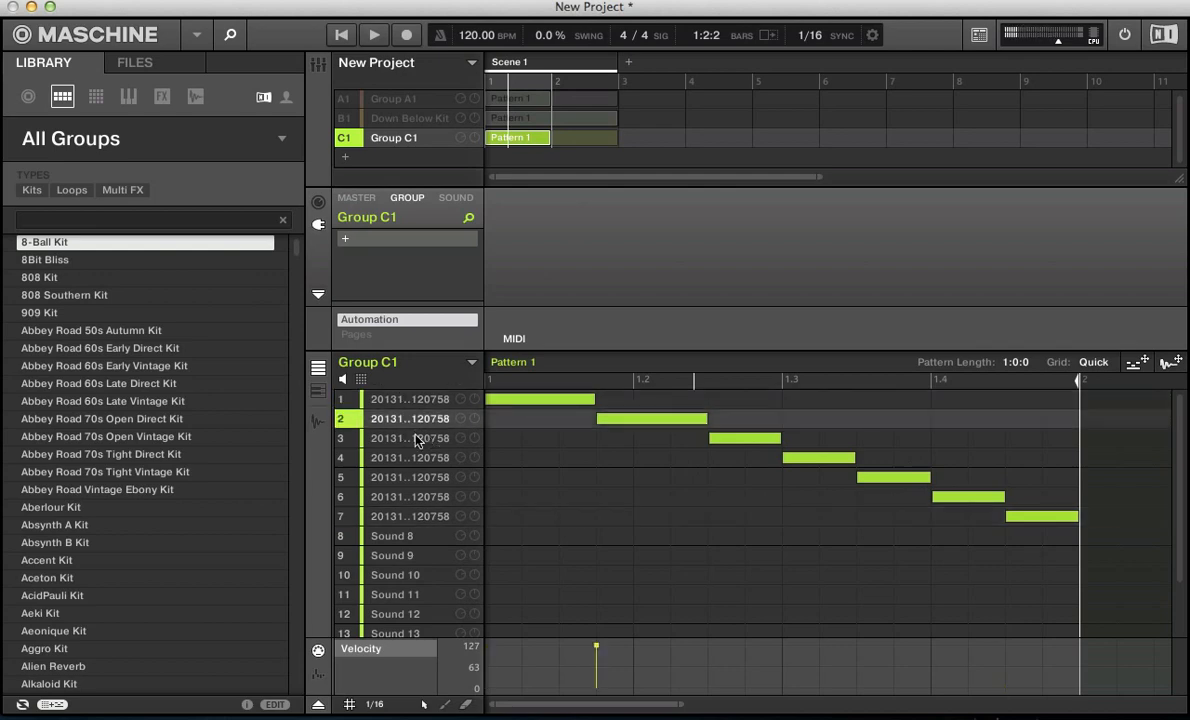
pyautogui.click(416, 441)
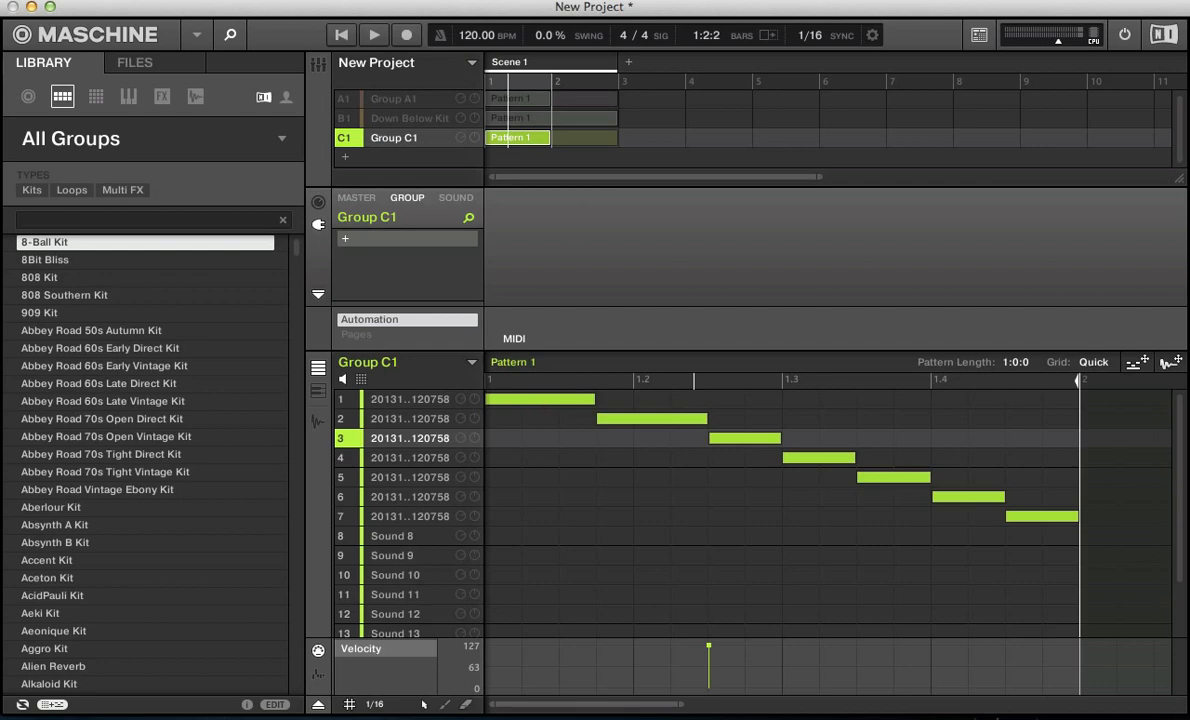
pyautogui.click(430, 458)
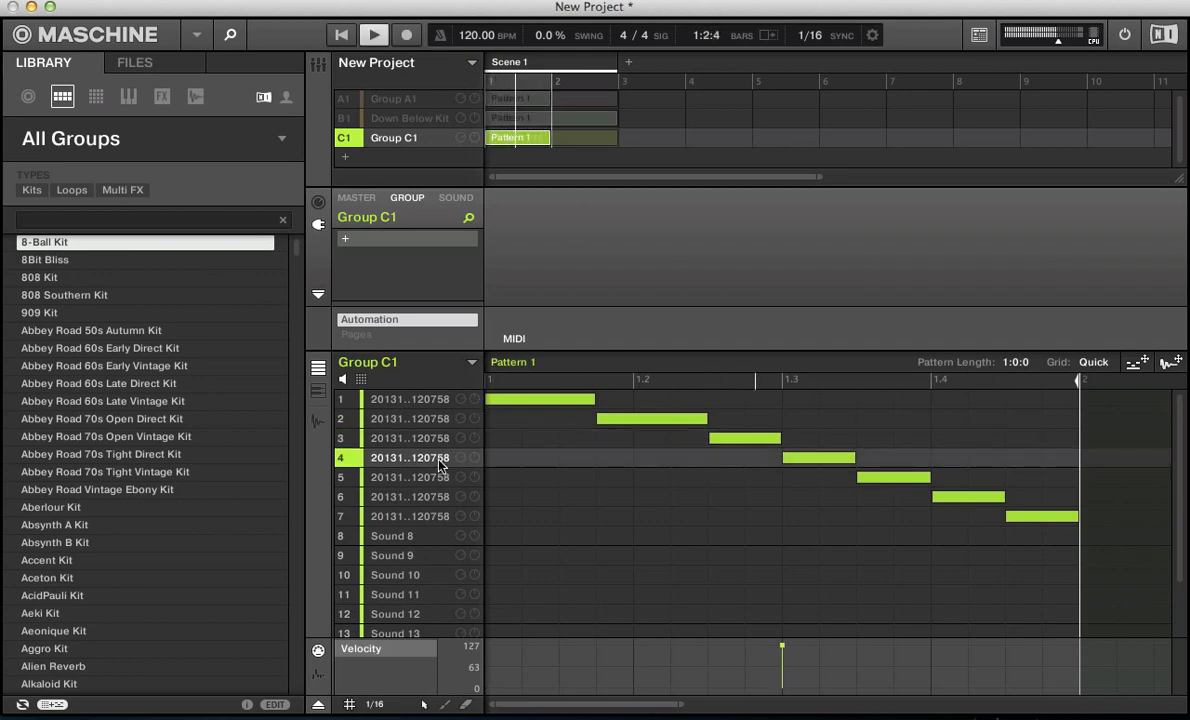
pyautogui.press('space')
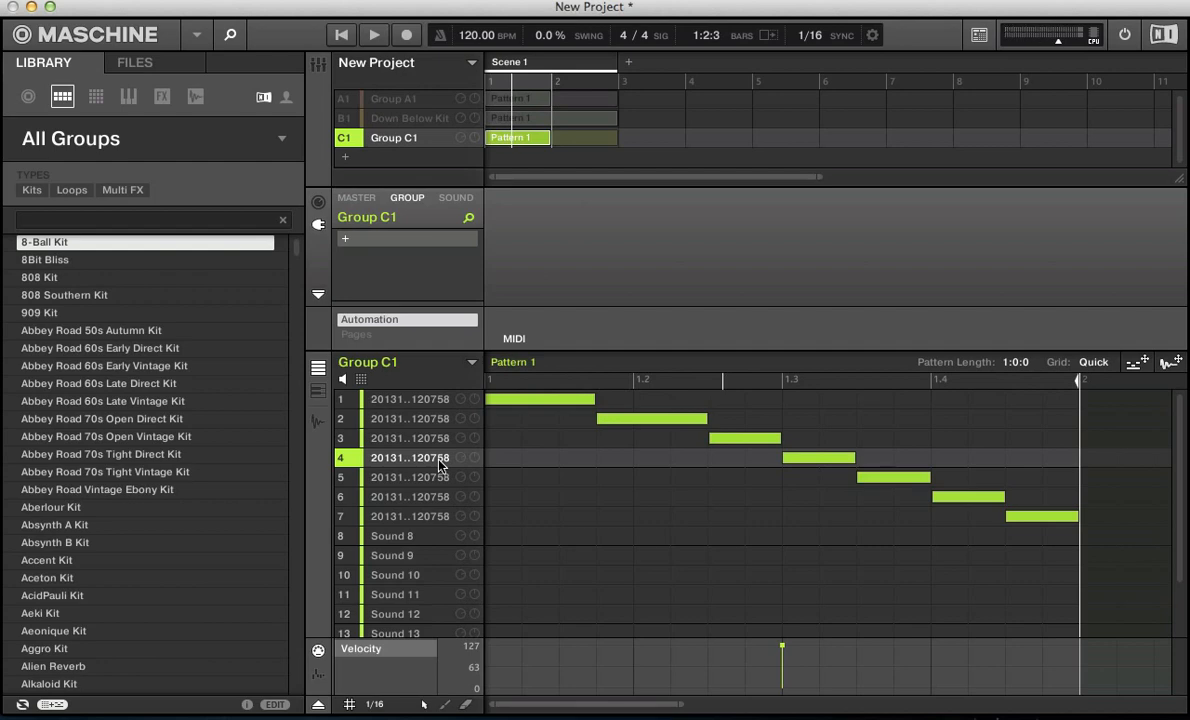
# Play Group C1's slice sounds live as individual pads in varying order.
pyautogui.press('z')
pyautogui.press('s')
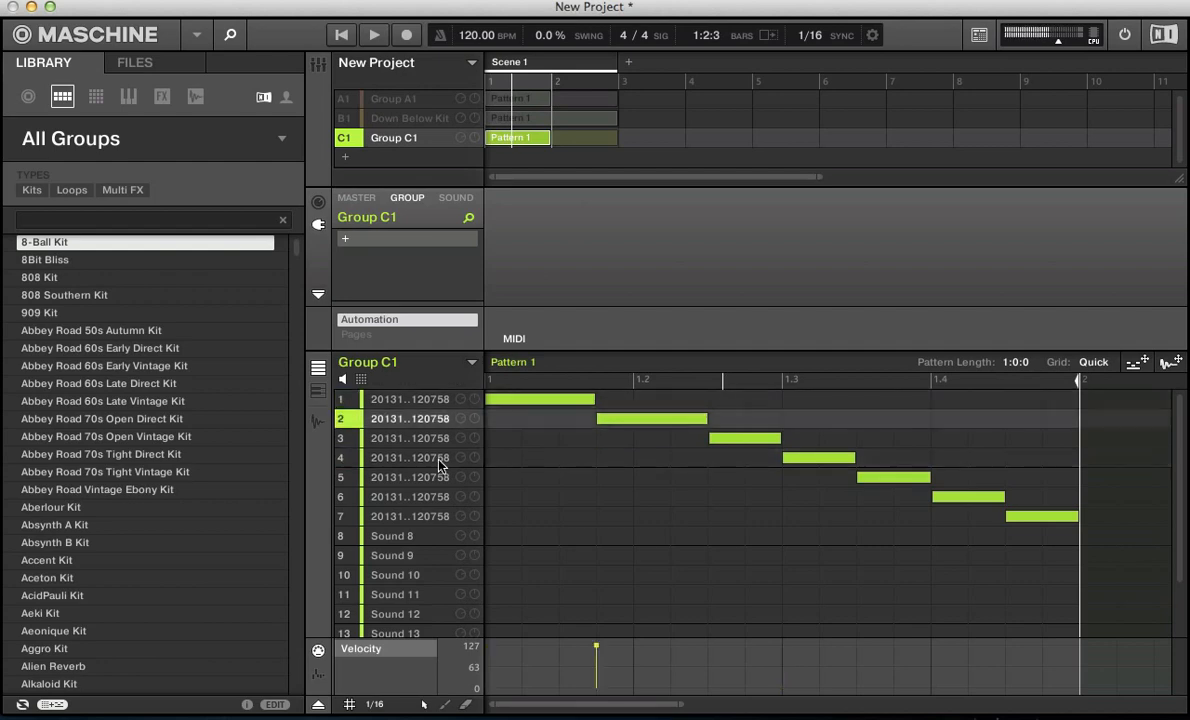
pyautogui.press('x')
pyautogui.press('d')
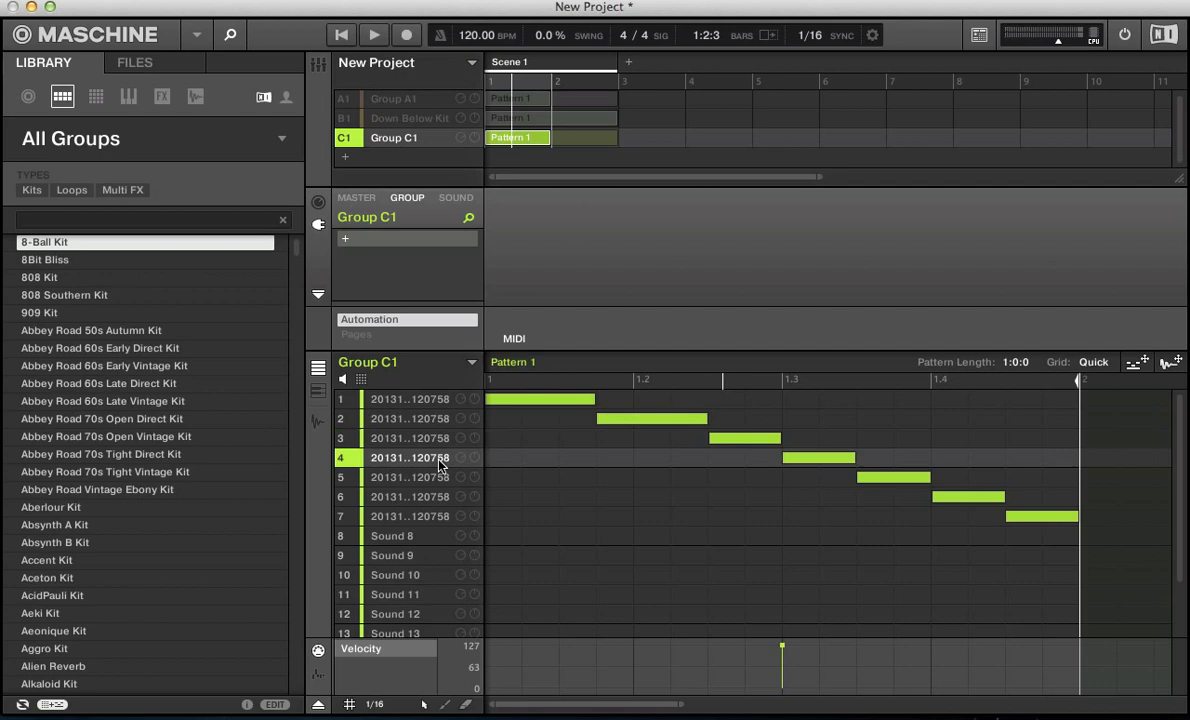
pyautogui.press('v')
pyautogui.press('g')
pyautogui.press('v')
pyautogui.press('c')
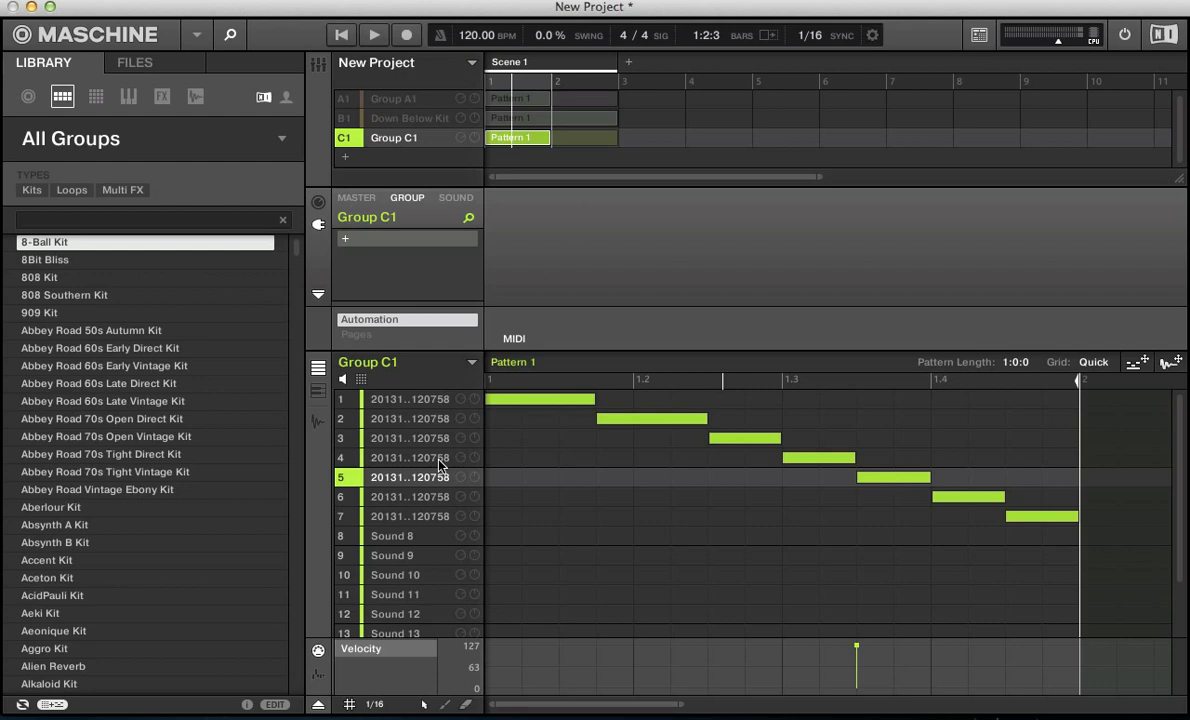
pyautogui.press('d')
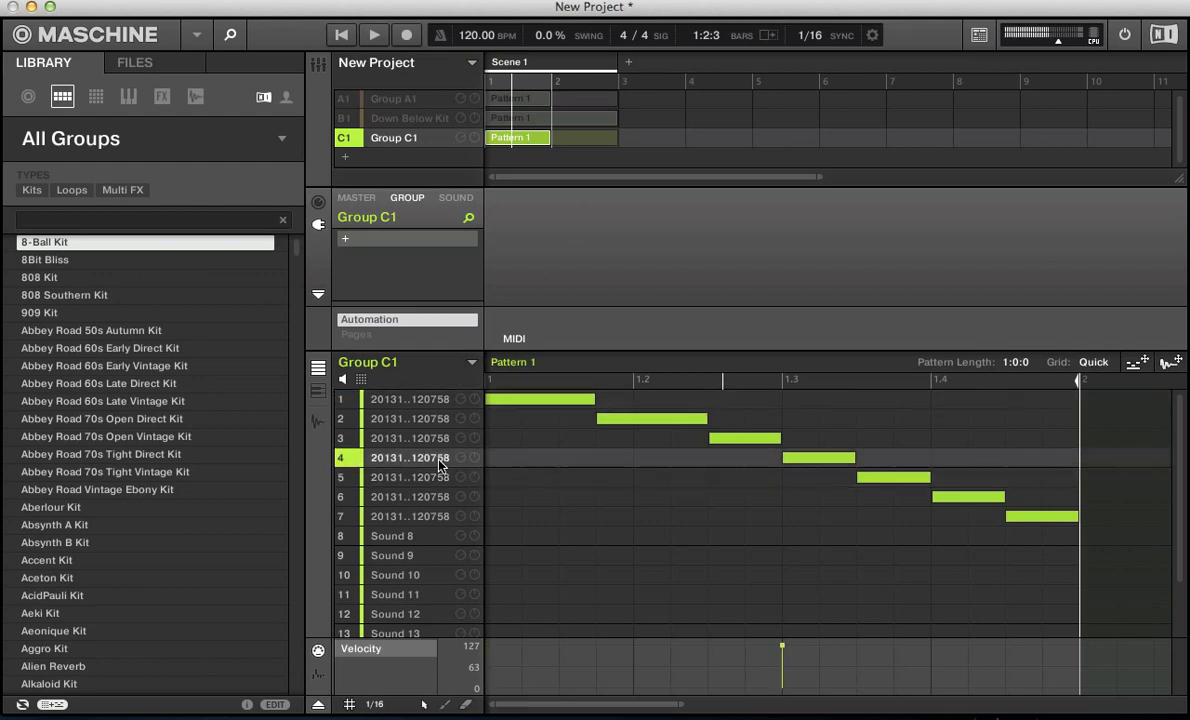
# Audition the first and seventh slice sounds of Group C1, and show the seventh's sound-level Sampler settings.
pyautogui.click(407, 404)
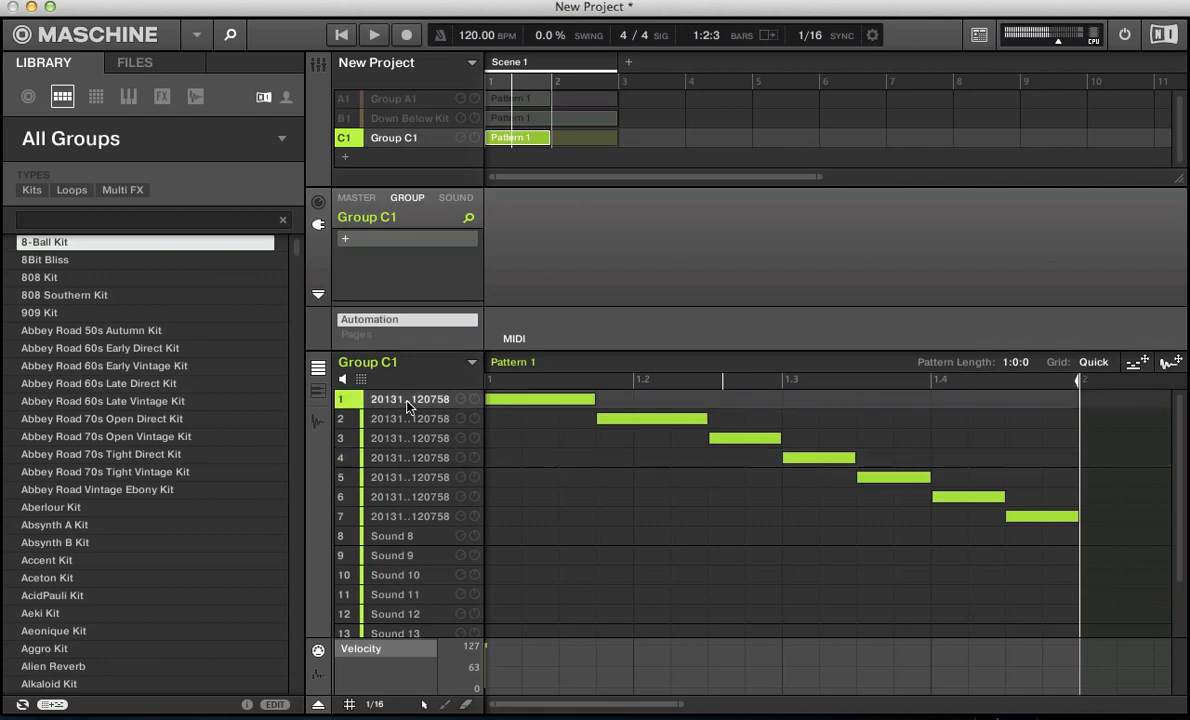
pyautogui.click(410, 518)
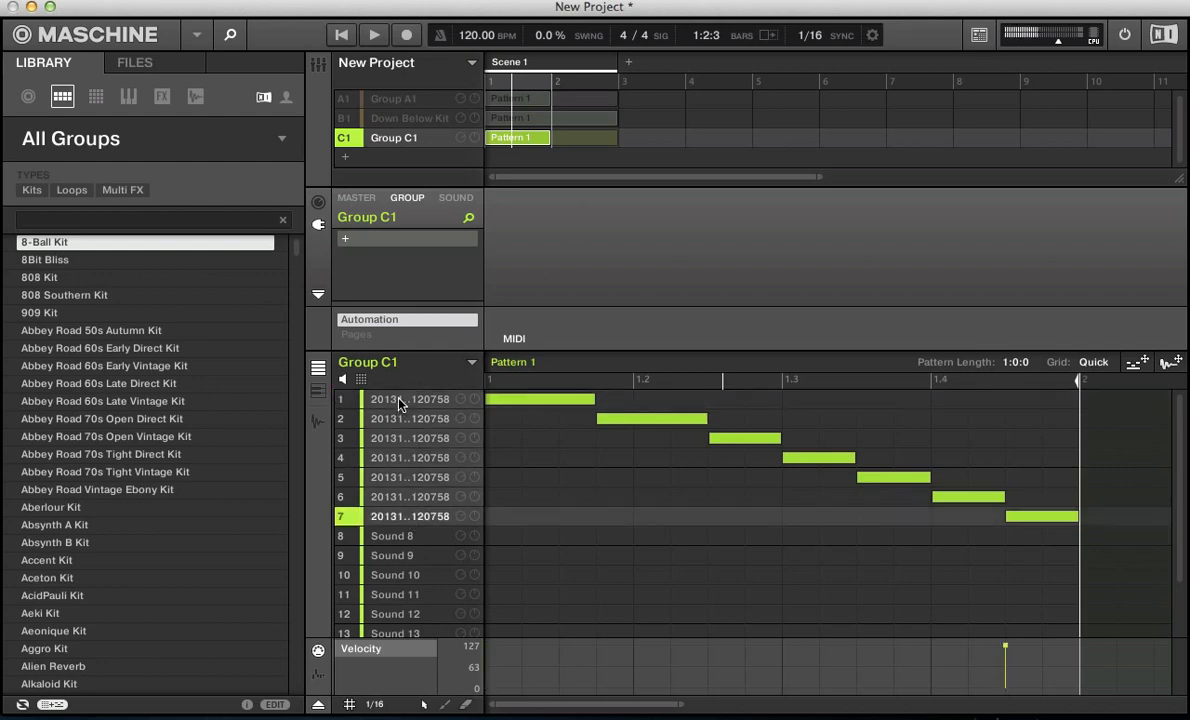
pyautogui.click(455, 197)
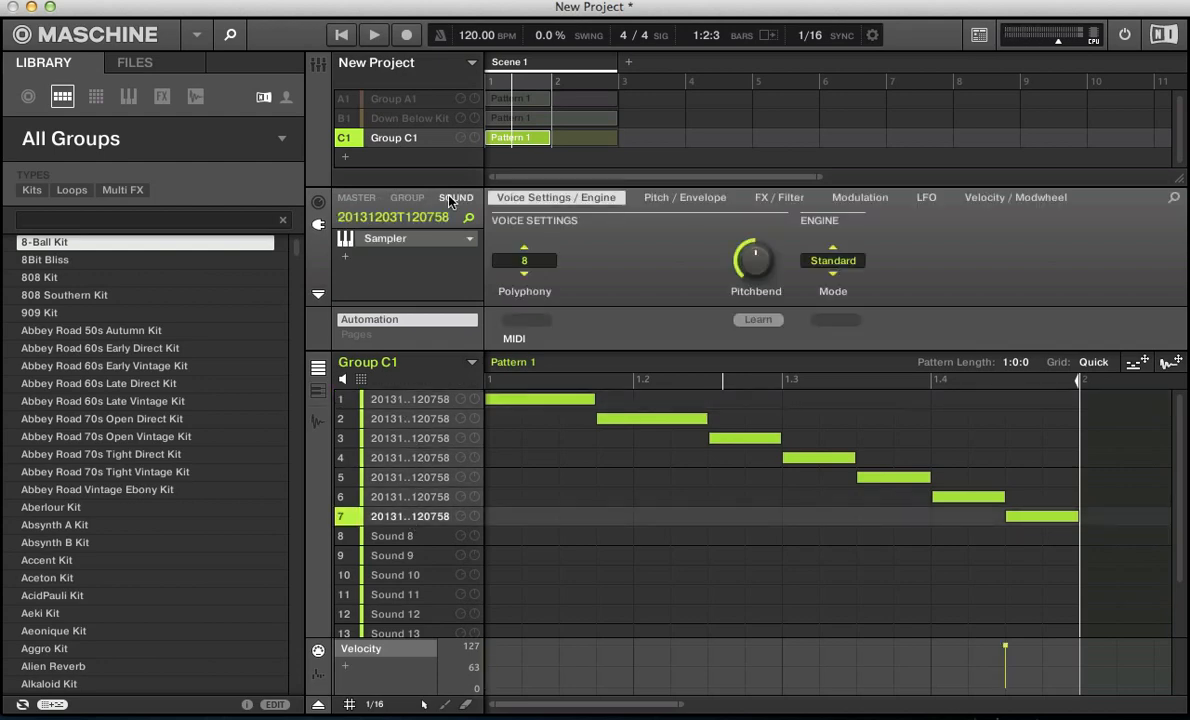
# Set the seventh slice sound's polyphony to 1 and assign it to choke group 1.
pyautogui.click(524, 260)
pyautogui.click(529, 306)
pyautogui.click(360, 379)
pyautogui.click(402, 520)
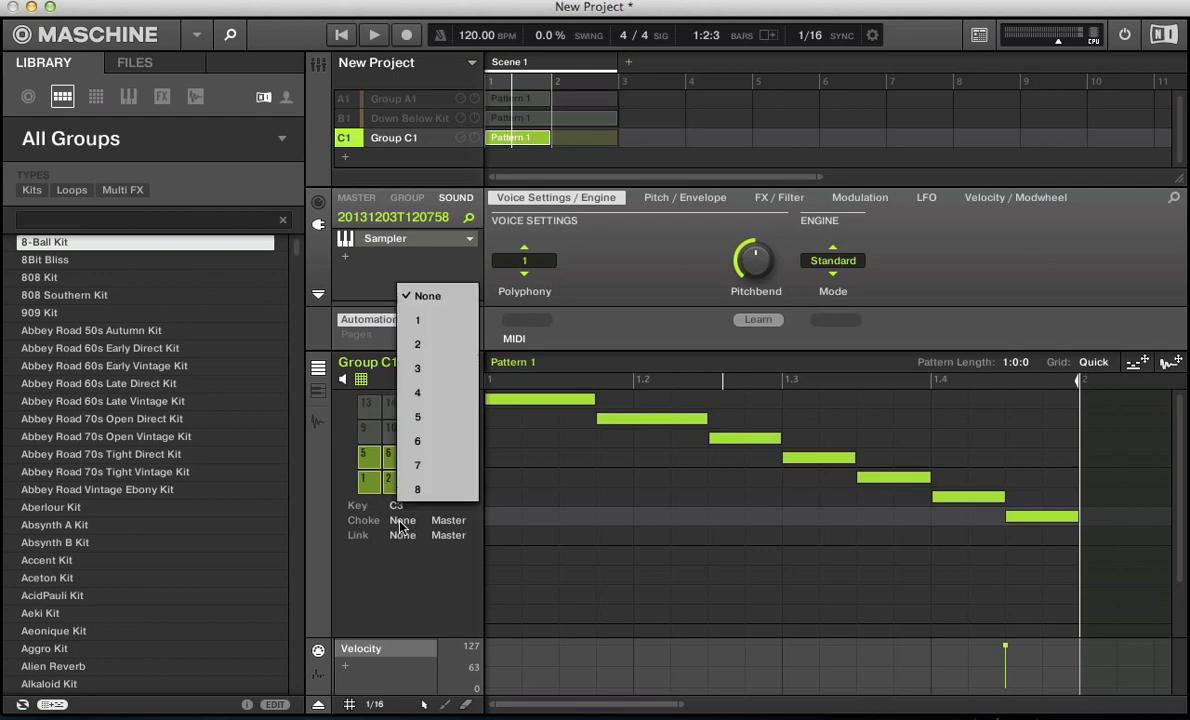
pyautogui.click(405, 300)
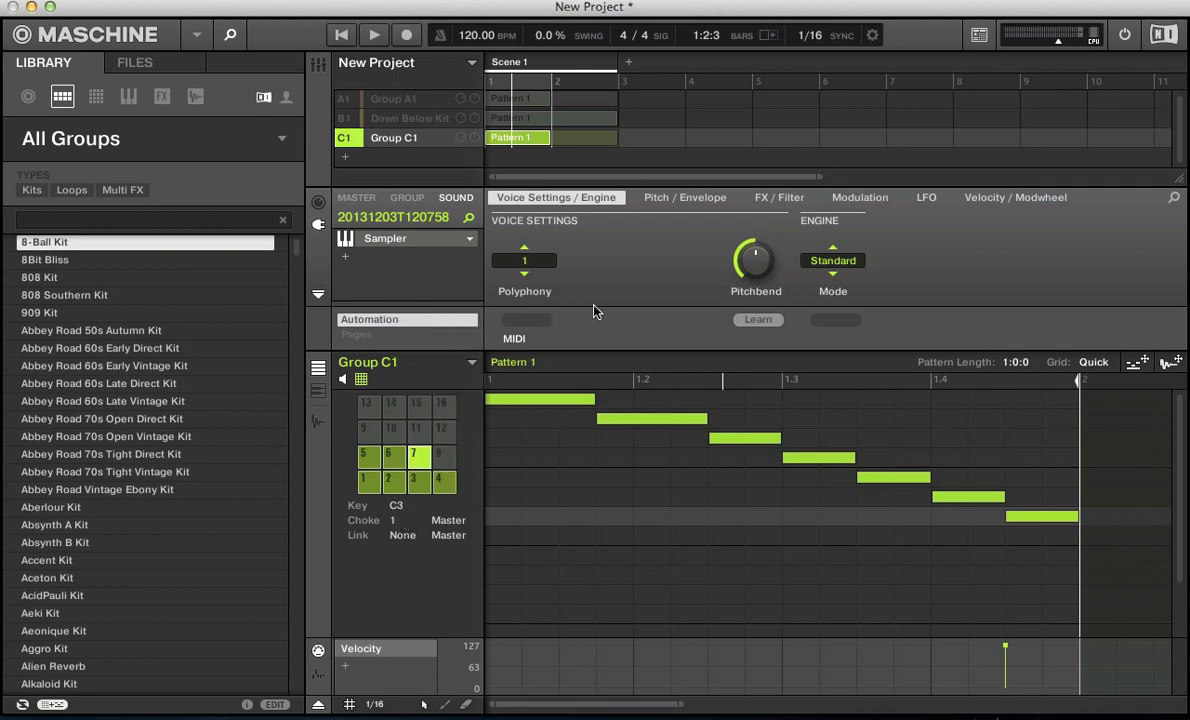
pyautogui.click(353, 381)
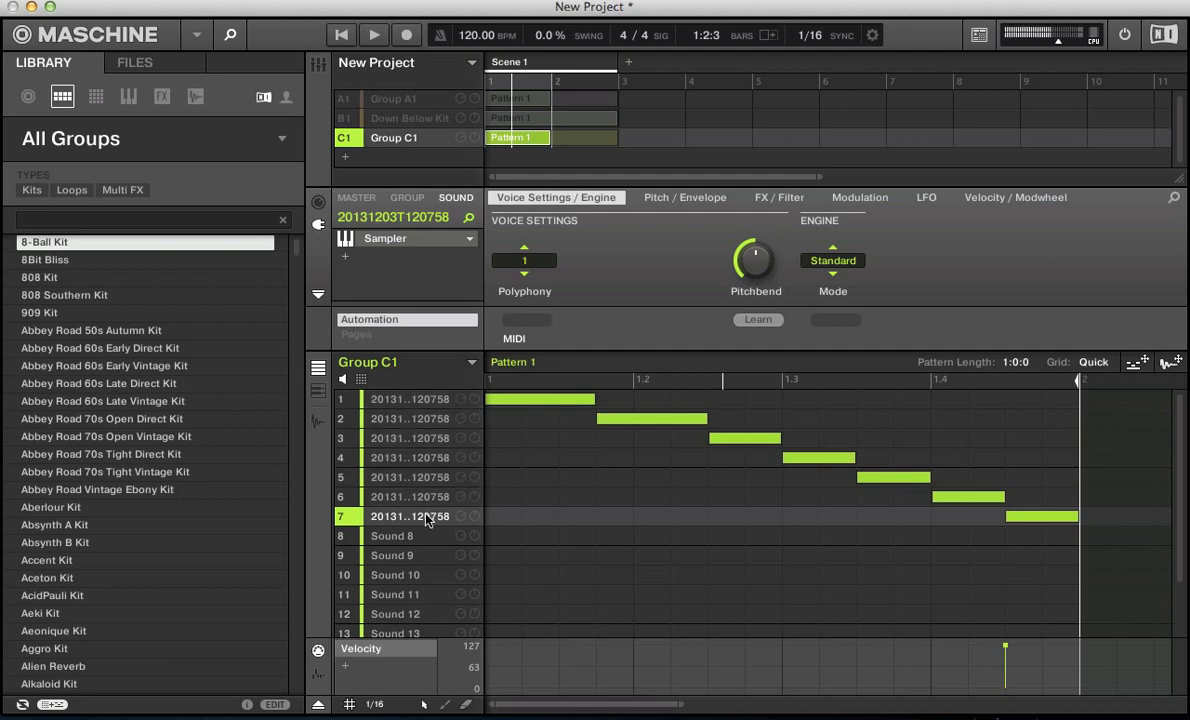
# Play Group C1's slice sounds live to hear them cut each other off, using sounds 1, 2, 5 and 6.
pyautogui.press('z')
pyautogui.press('x')
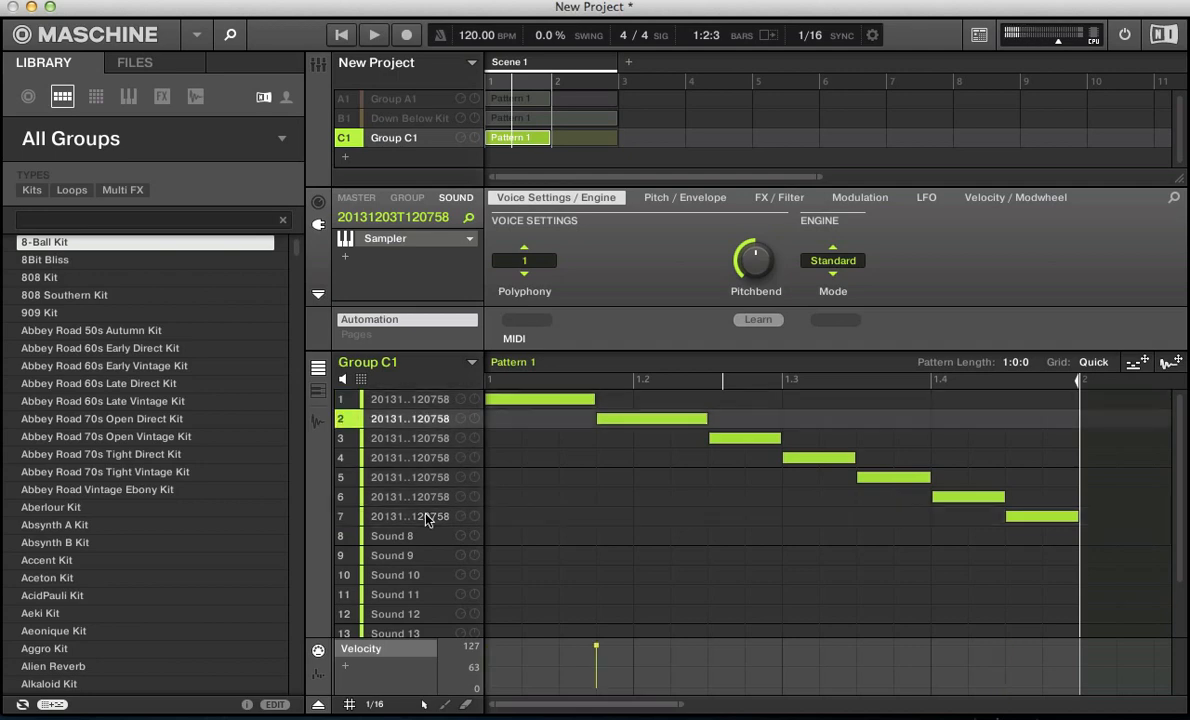
pyautogui.press('a')
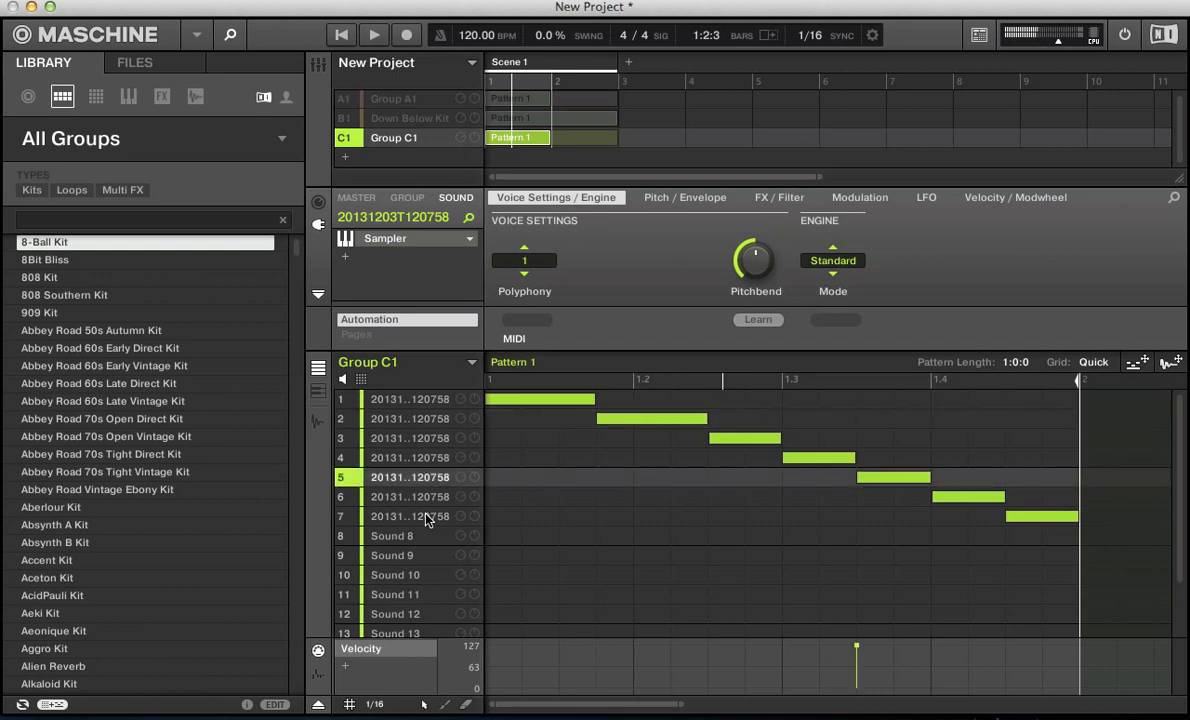
pyautogui.press('s')
pyautogui.press('z')
pyautogui.press('s')
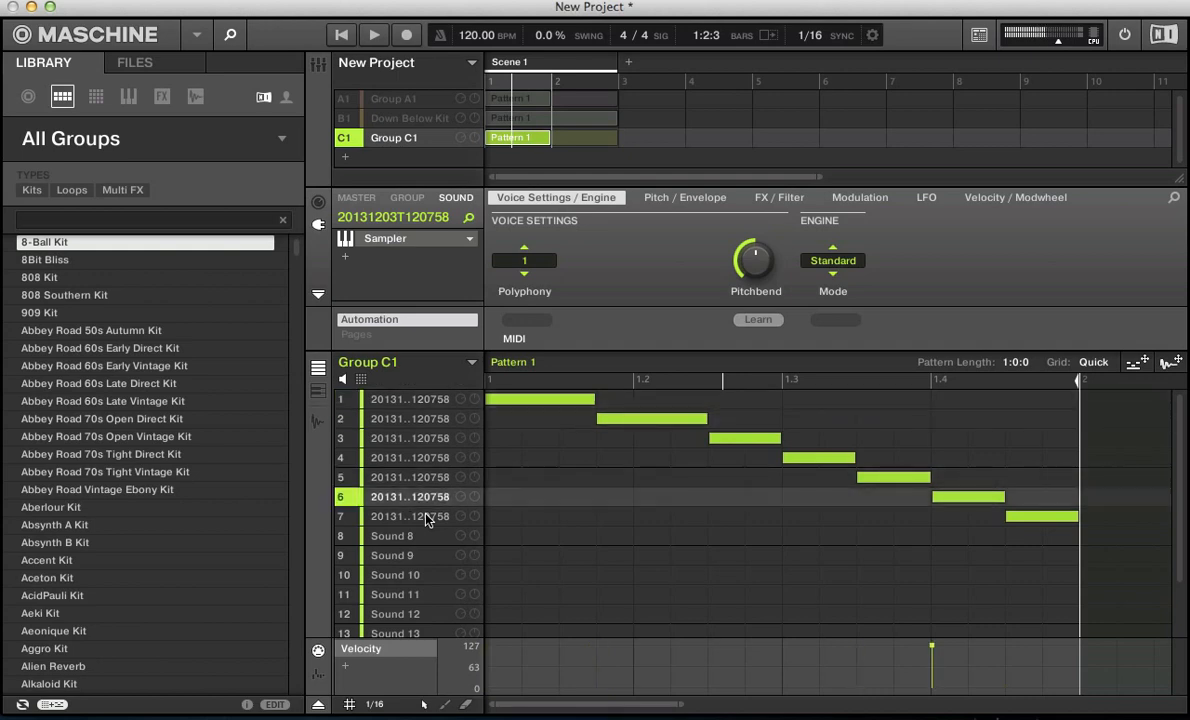
pyautogui.press('z')
pyautogui.press('s')
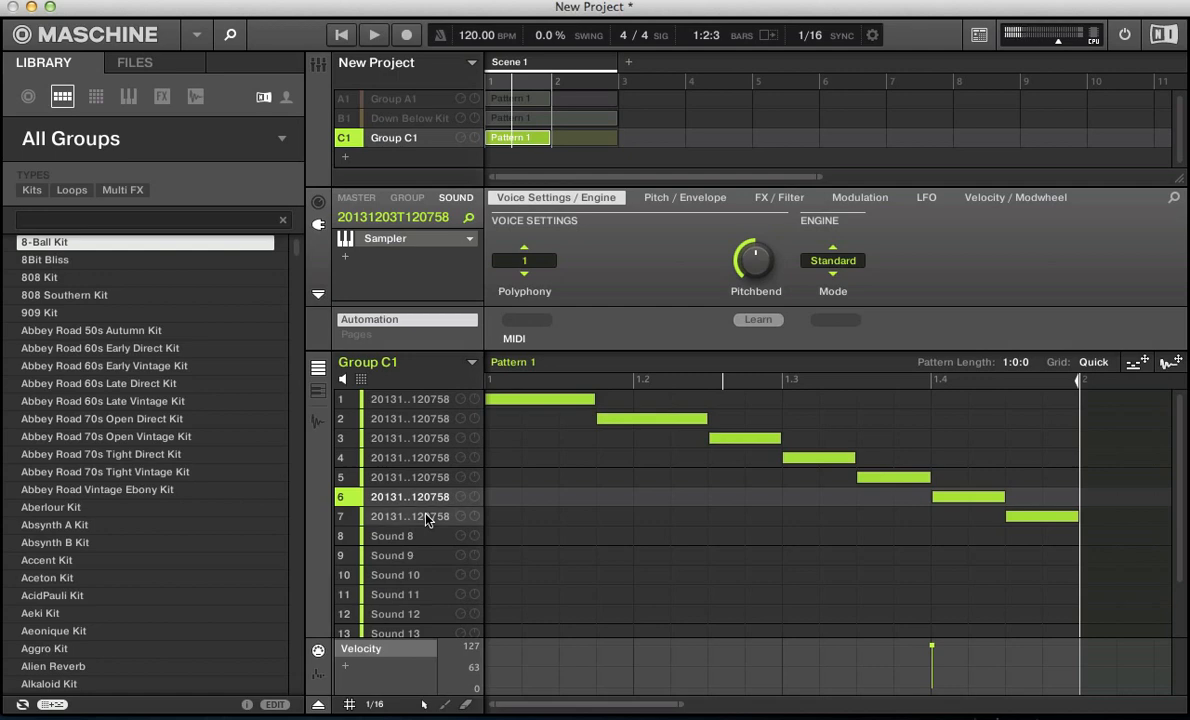
# Check the polyphony of the fifth and first slice sounds, and the first sound's choke group.
pyautogui.click(404, 480)
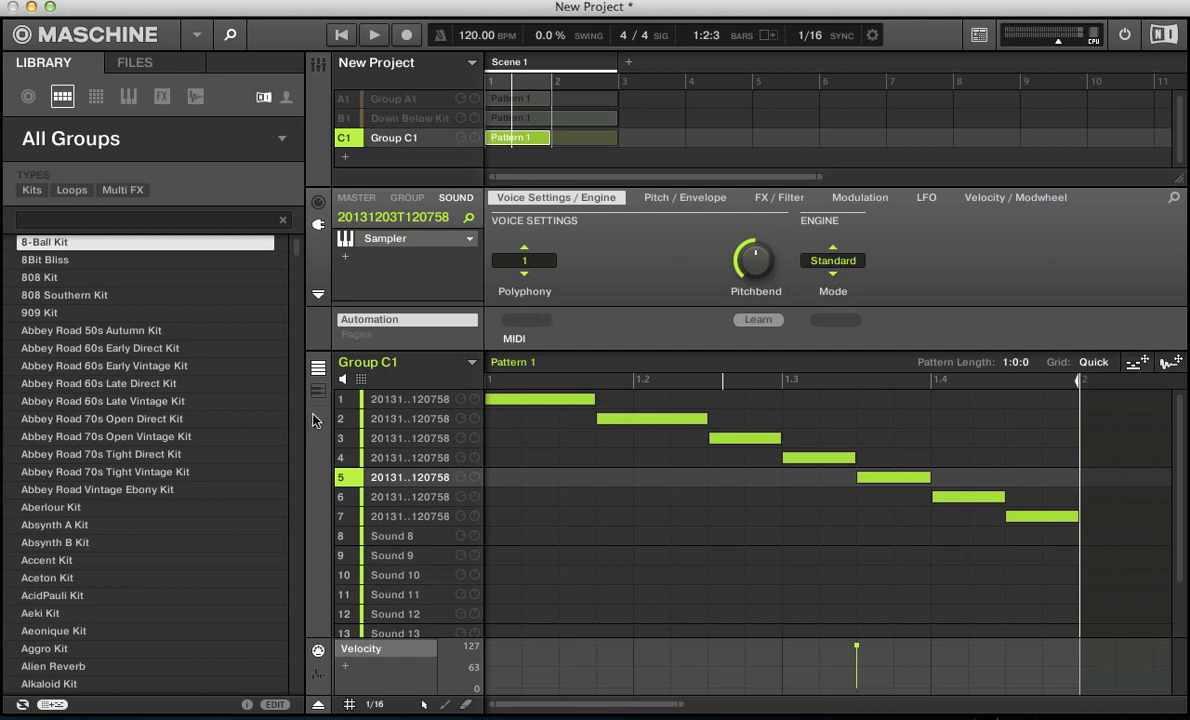
pyautogui.click(409, 401)
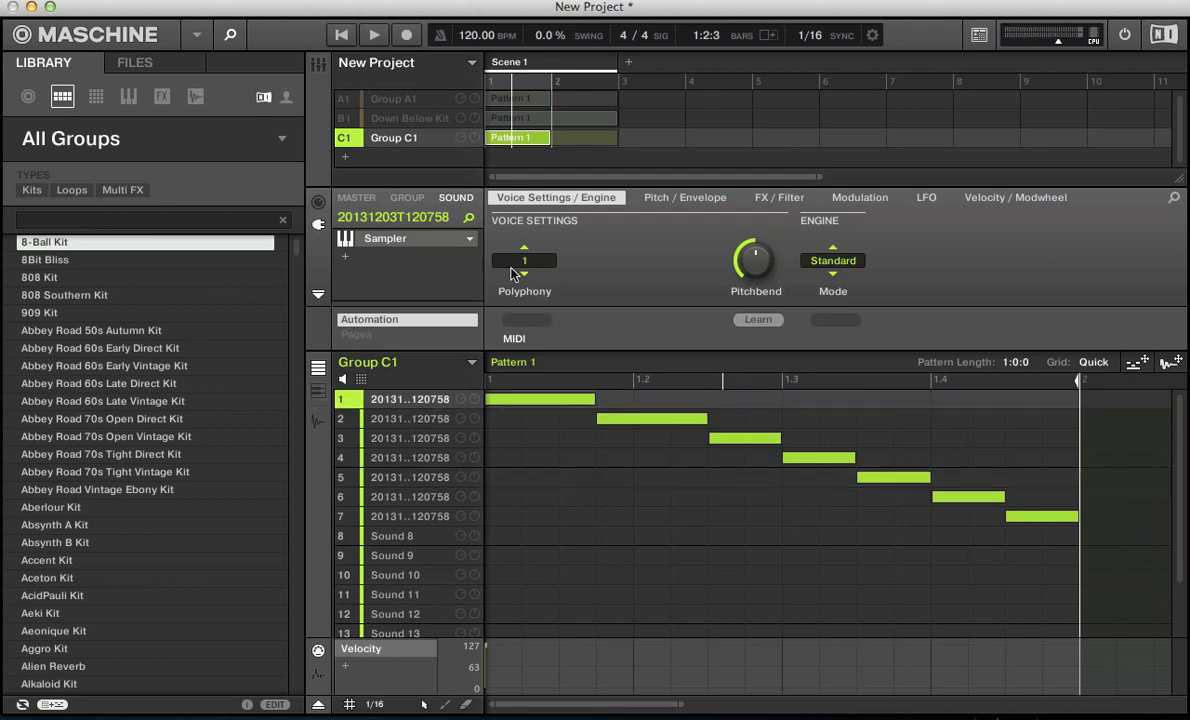
pyautogui.click(361, 379)
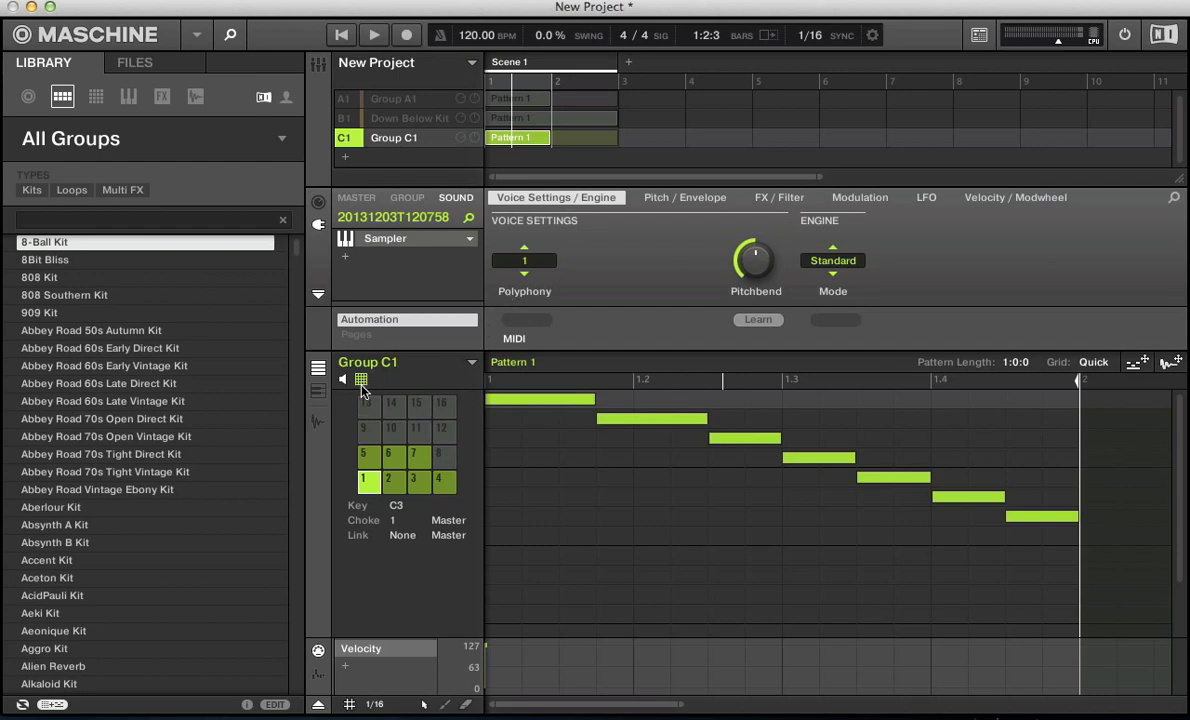
pyautogui.click(361, 382)
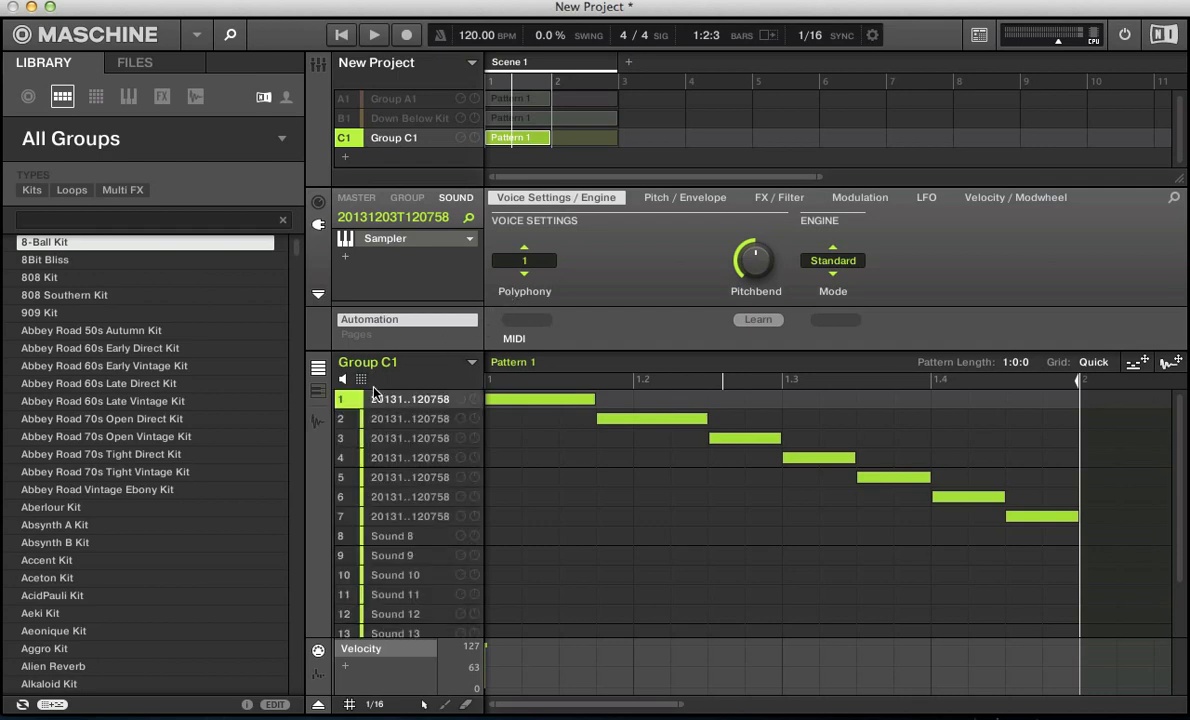
# Review the seventh slice sound's Pitch / Envelope, FX / Filter and Modulation settings, and return to Voice Settings / Engine.
pyautogui.click(408, 519)
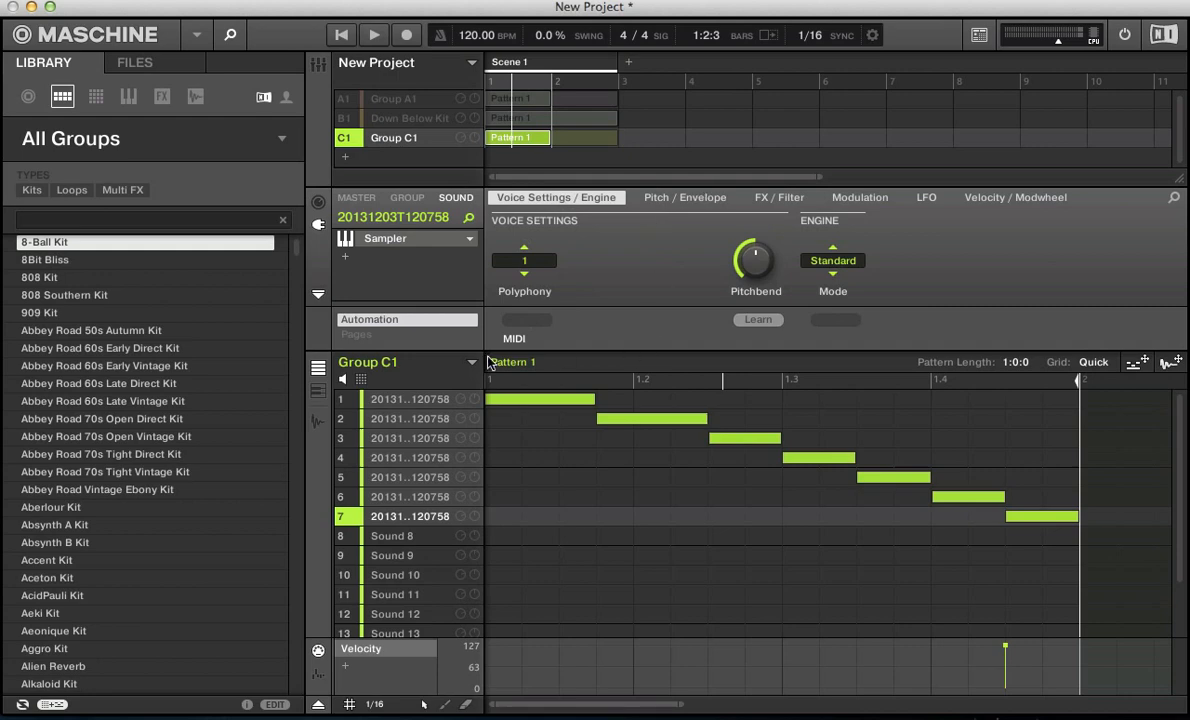
pyautogui.click(683, 198)
pyautogui.click(778, 198)
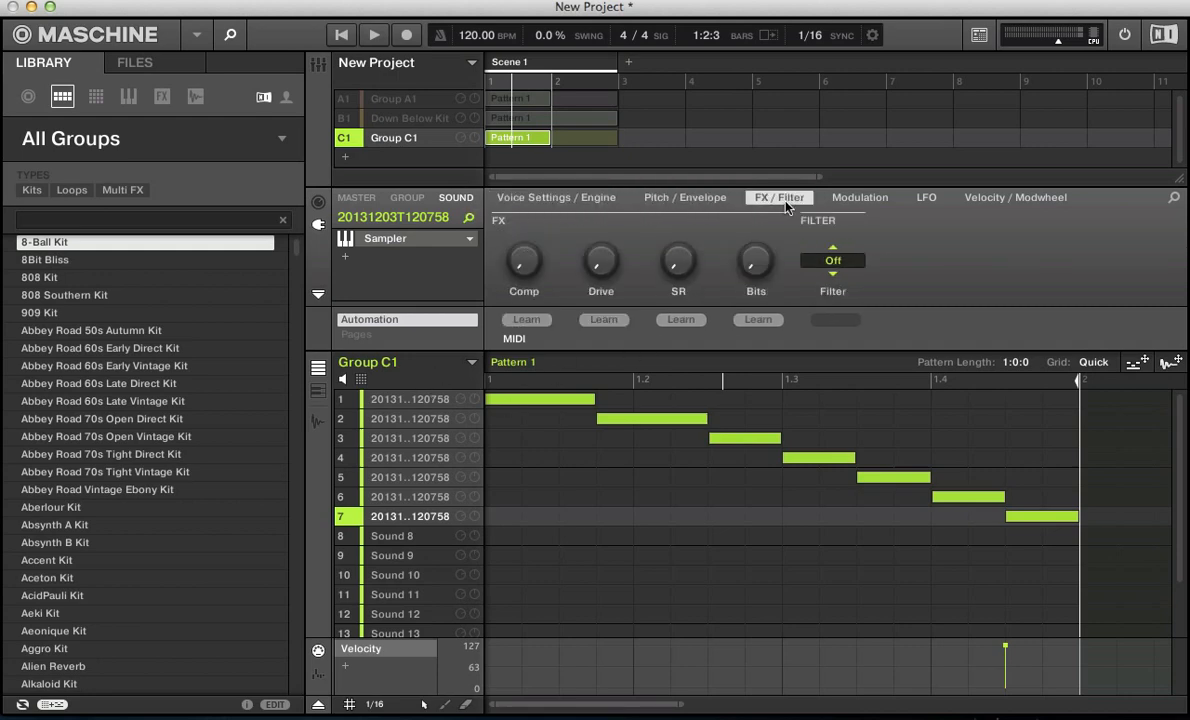
pyautogui.click(860, 198)
pyautogui.click(516, 192)
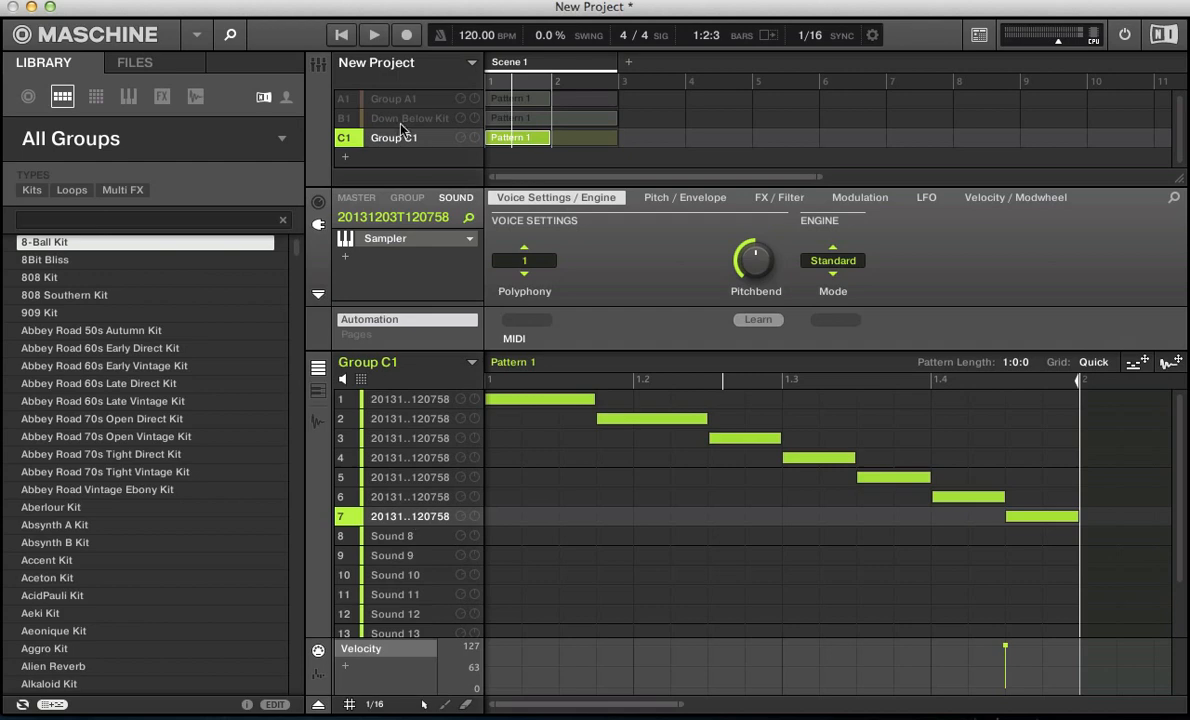
# Show the seventh slice sound in the sample editor and display its zone mapping across the keyboard.
pyautogui.click(317, 420)
pyautogui.click(531, 479)
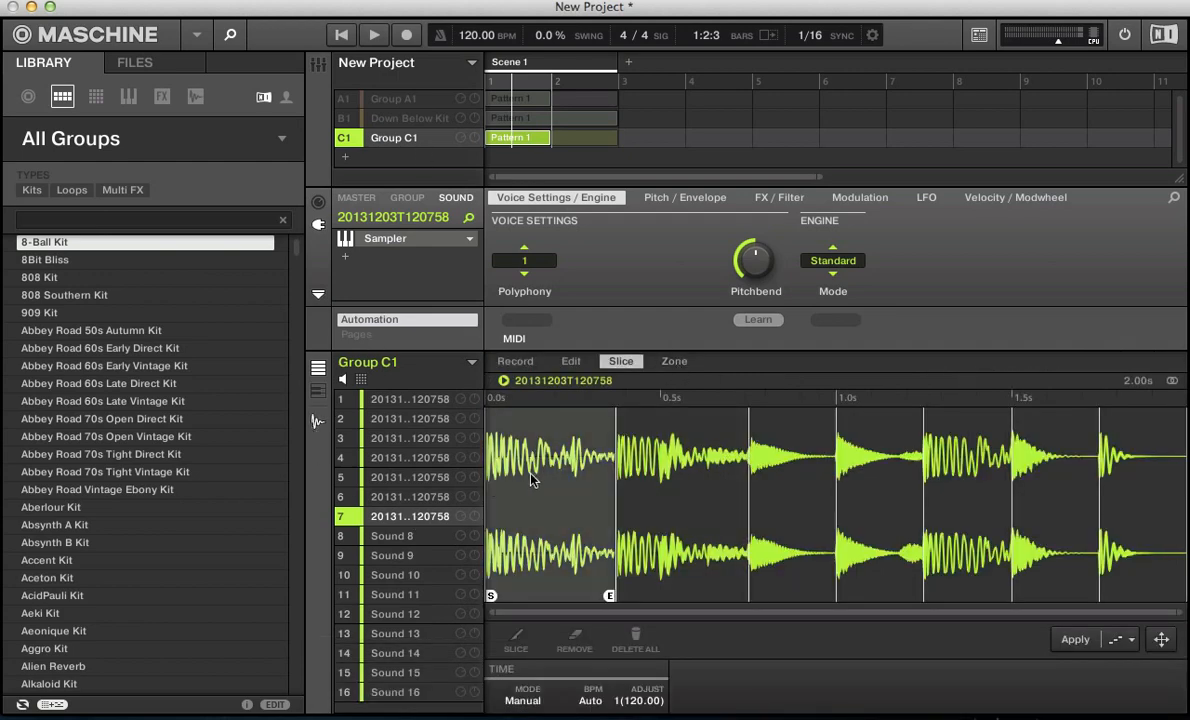
pyautogui.click(674, 362)
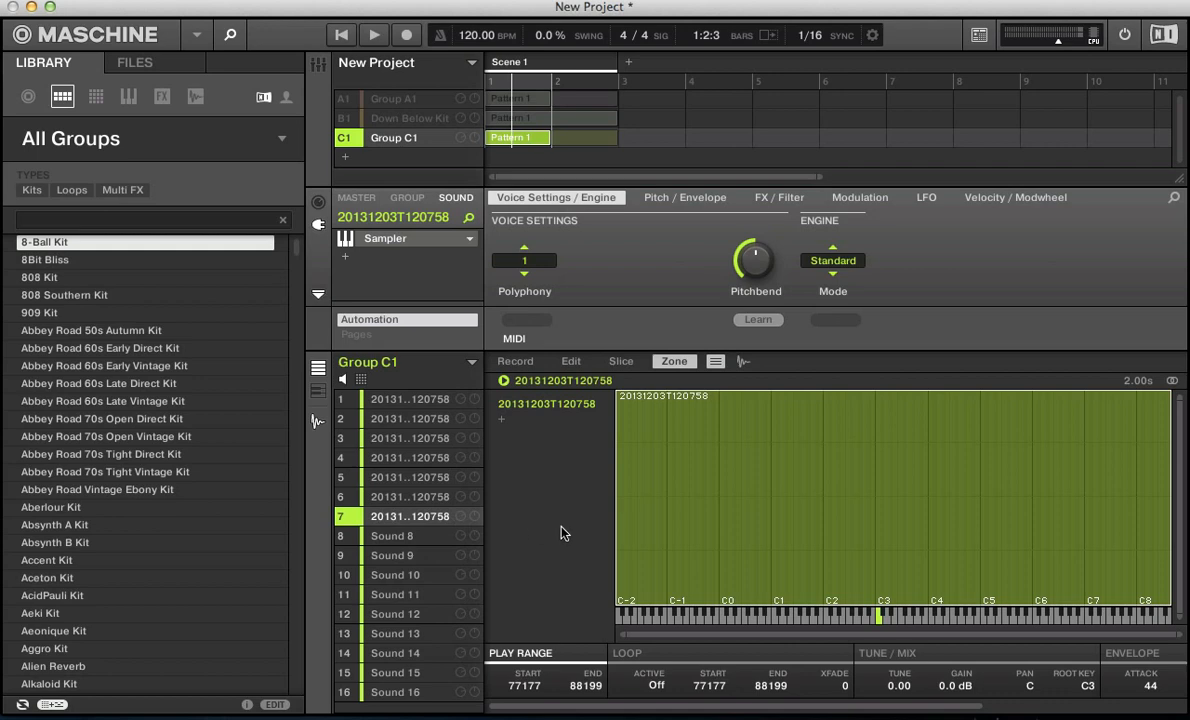
# Narrow the seventh slice sound's zone to keys C3 through B3, with root key B2.
pyautogui.press('XF86AudioRaiseVolume')
pyautogui.press('XF86AudioRaiseVolume')
pyautogui.press('XF86AudioRaiseVolume')
pyautogui.moveTo(1172, 596); pyautogui.dragTo(944, 584)
pyautogui.moveTo(619, 585); pyautogui.dragTo(929, 594)
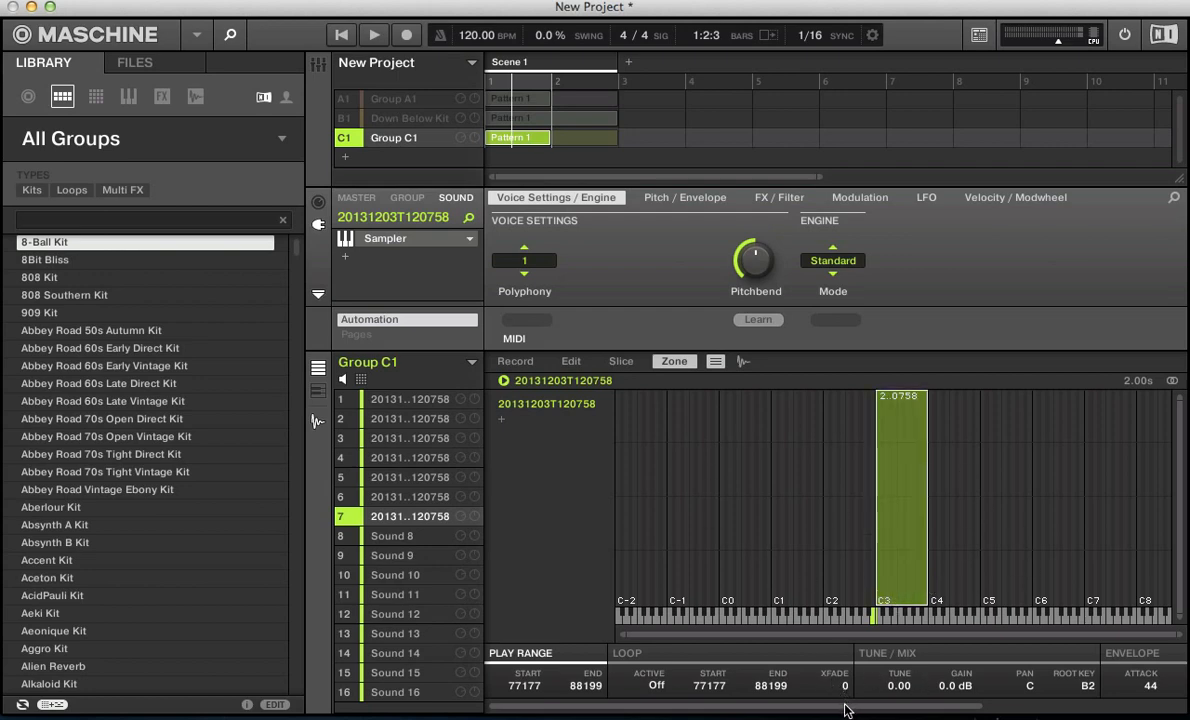
# Try limiting the zone's highest velocity to 68, and restore it to 127.
pyautogui.moveTo(845, 707); pyautogui.dragTo(1106, 716)
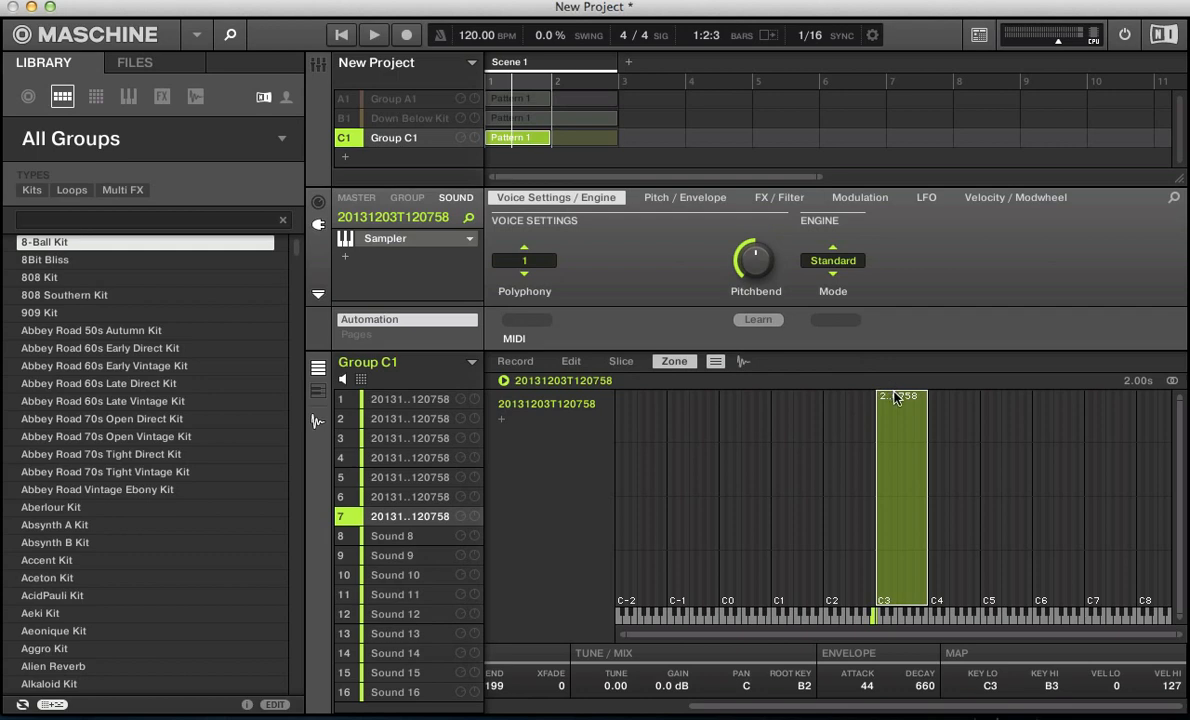
pyautogui.moveTo(894, 395); pyautogui.dragTo(897, 483)
pyautogui.moveTo(893, 557); pyautogui.dragTo(886, 513)
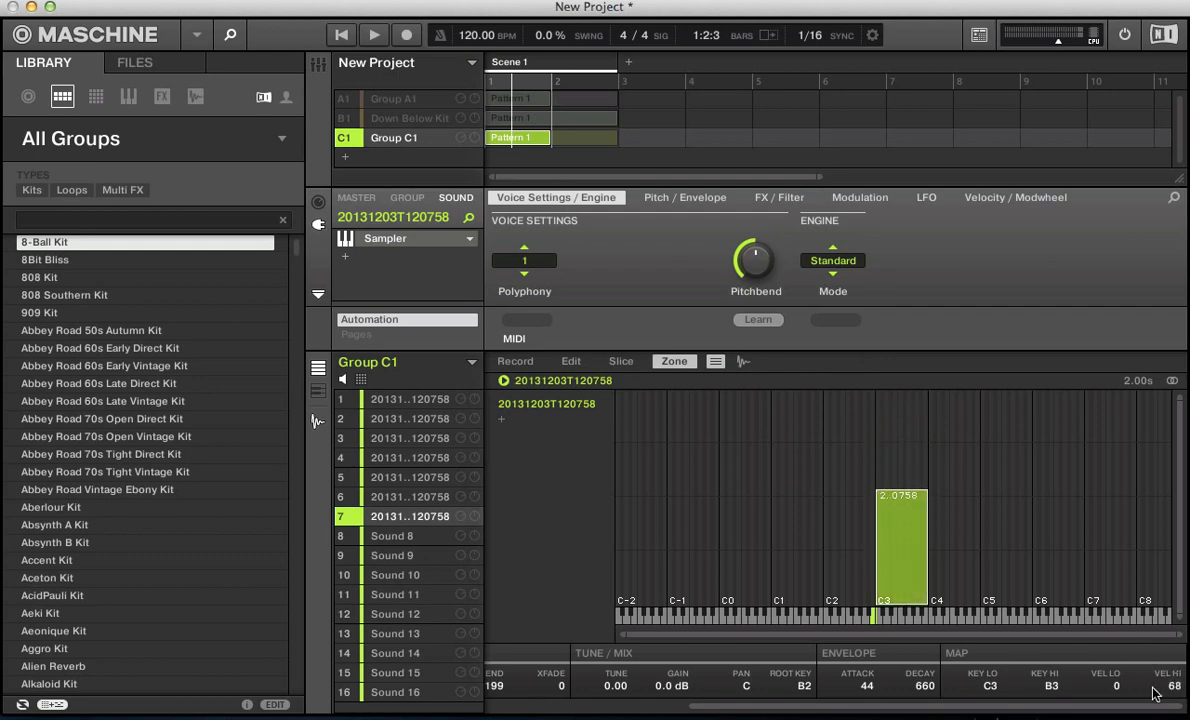
pyautogui.moveTo(905, 609)
pyautogui.mouseDown()
pyautogui.moveTo(906, 557)
pyautogui.moveTo(903, 597)
pyautogui.mouseUp()
pyautogui.moveTo(897, 495); pyautogui.dragTo(895, 388)
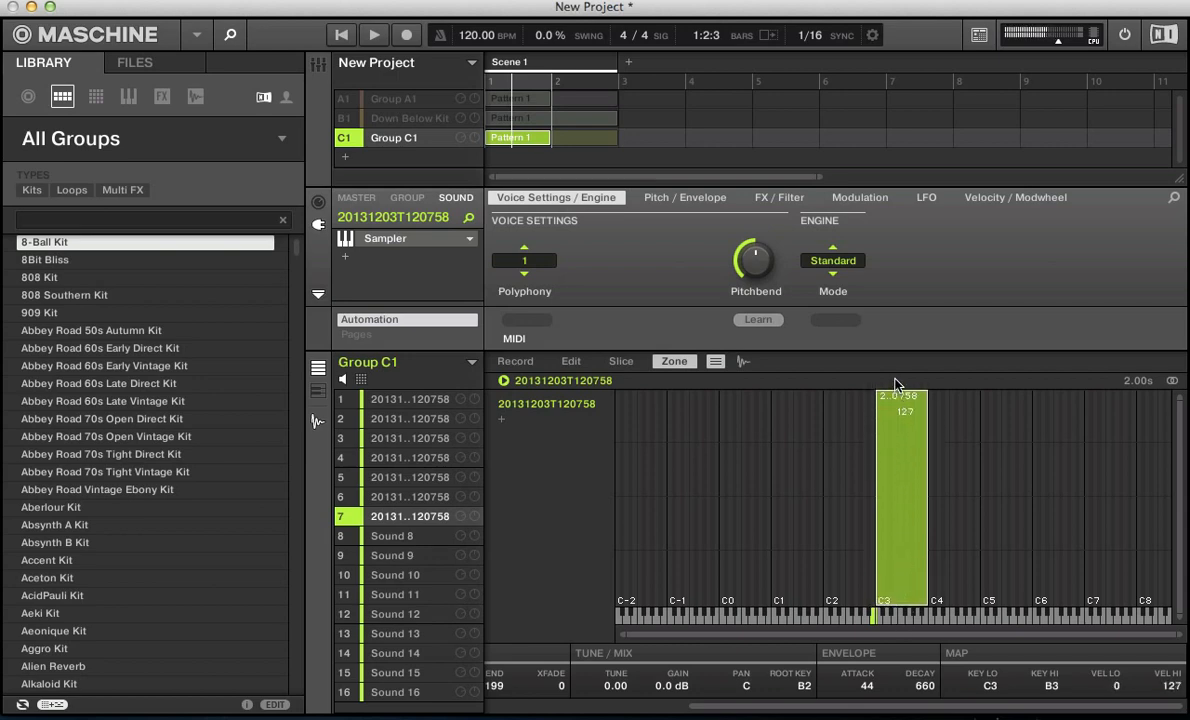
# Try different tuning and panning values on the zone, and reset both to zero.
pyautogui.click(835, 659)
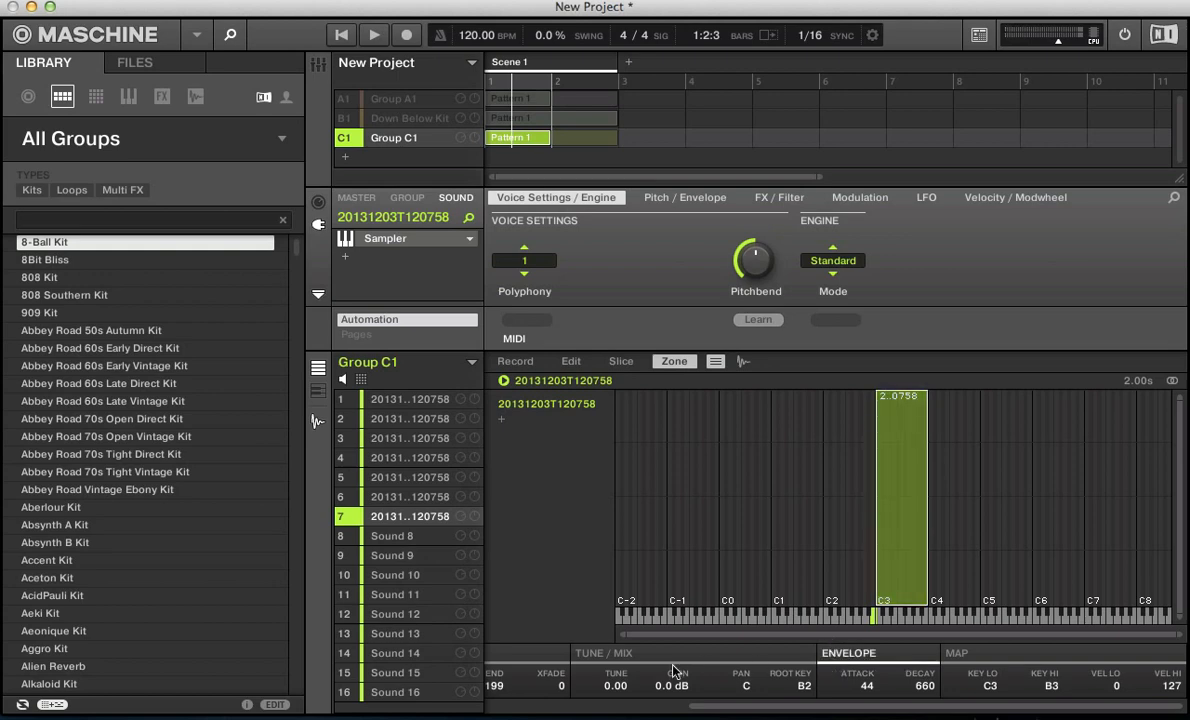
pyautogui.scroll(7, 607, 693)
pyautogui.doubleClick(605, 694)
pyautogui.write('0')
pyautogui.press('Return')
pyautogui.scroll(10, 748, 687)
pyautogui.scroll(-15, 748, 687)
pyautogui.doubleClick(738, 681)
pyautogui.write('0')
pyautogui.press('Return')
pyautogui.moveTo(722, 707); pyautogui.dragTo(475, 654)
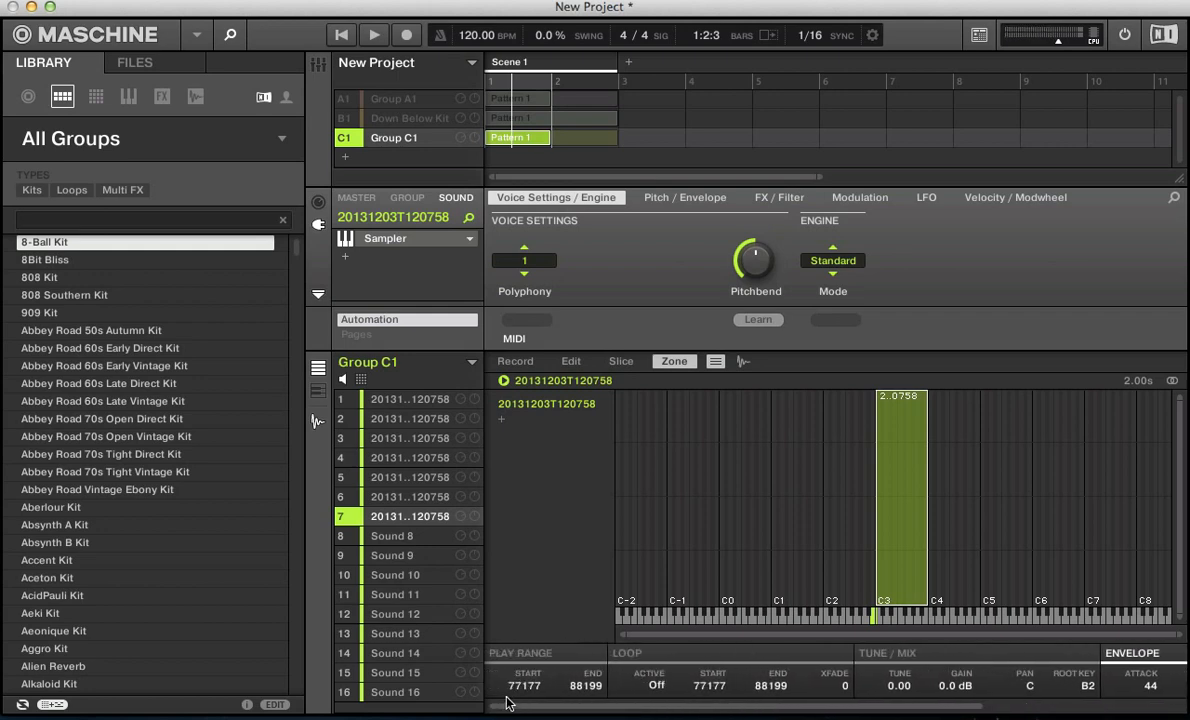
pyautogui.click(562, 653)
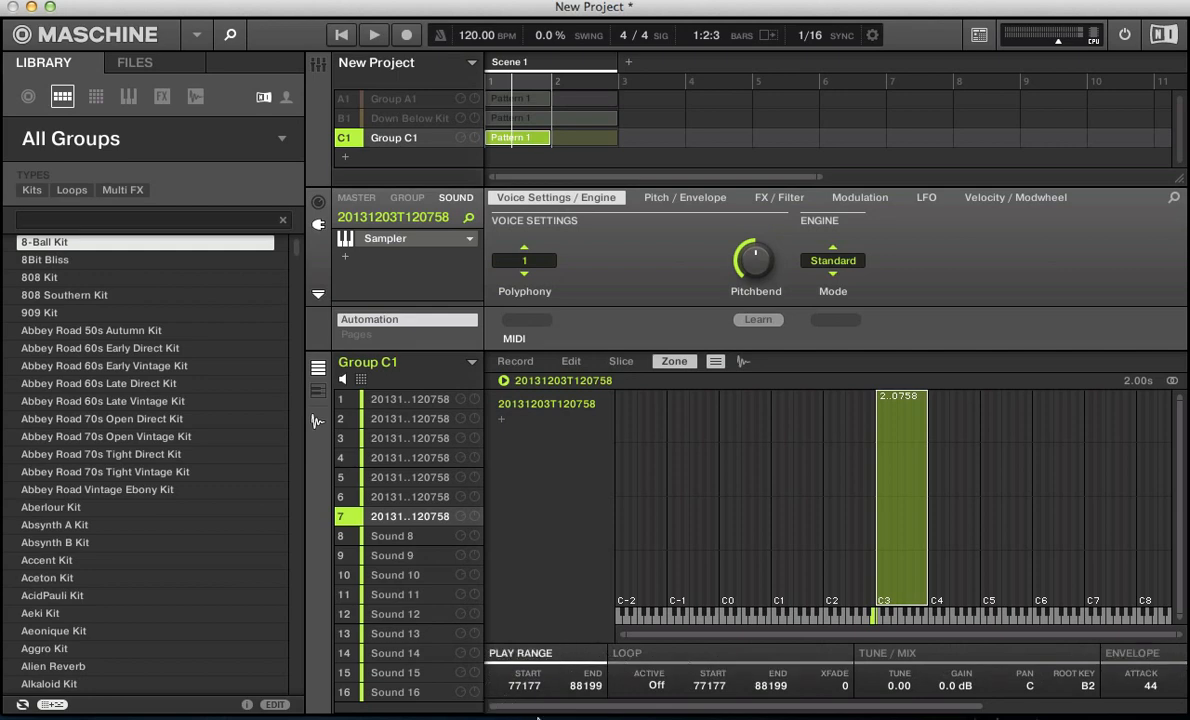
# Toggle the zone list and switch the seventh sound's zone display between key mapping and waveform.
pyautogui.click(708, 363)
pyautogui.click(710, 362)
pyautogui.click(742, 362)
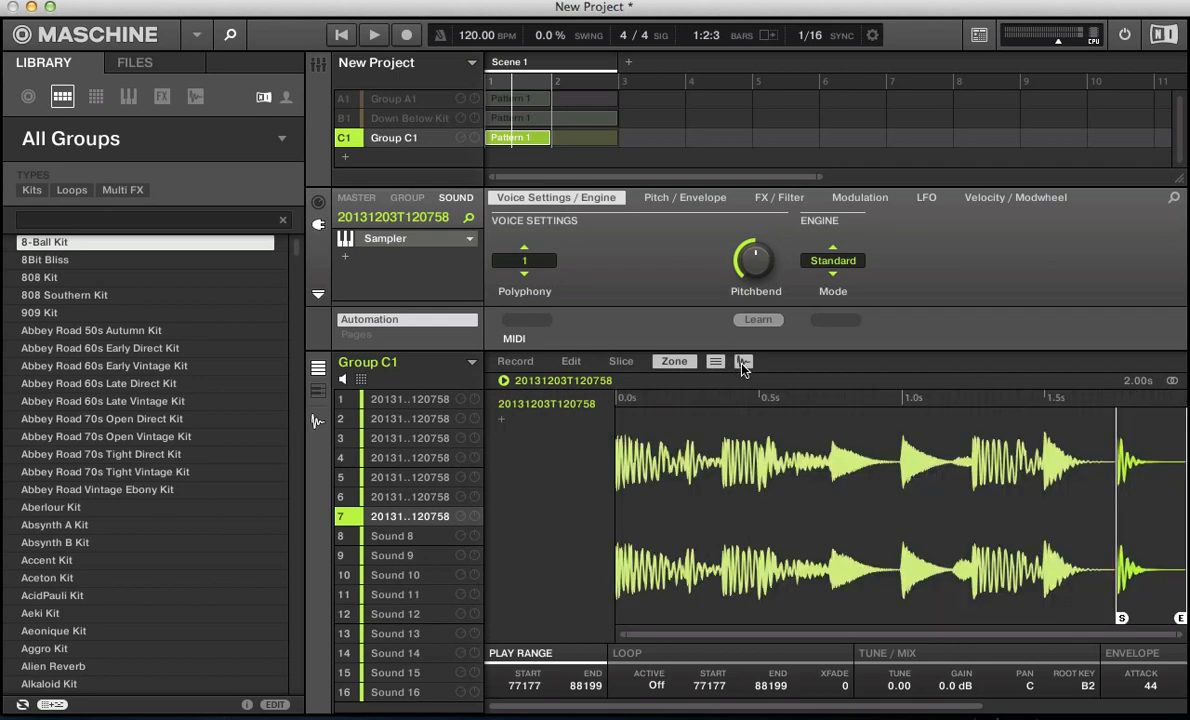
pyautogui.click(742, 362)
pyautogui.click(742, 364)
# Compare the Edit and Slice views of the seventh slice sound's sample.
pyautogui.click(571, 363)
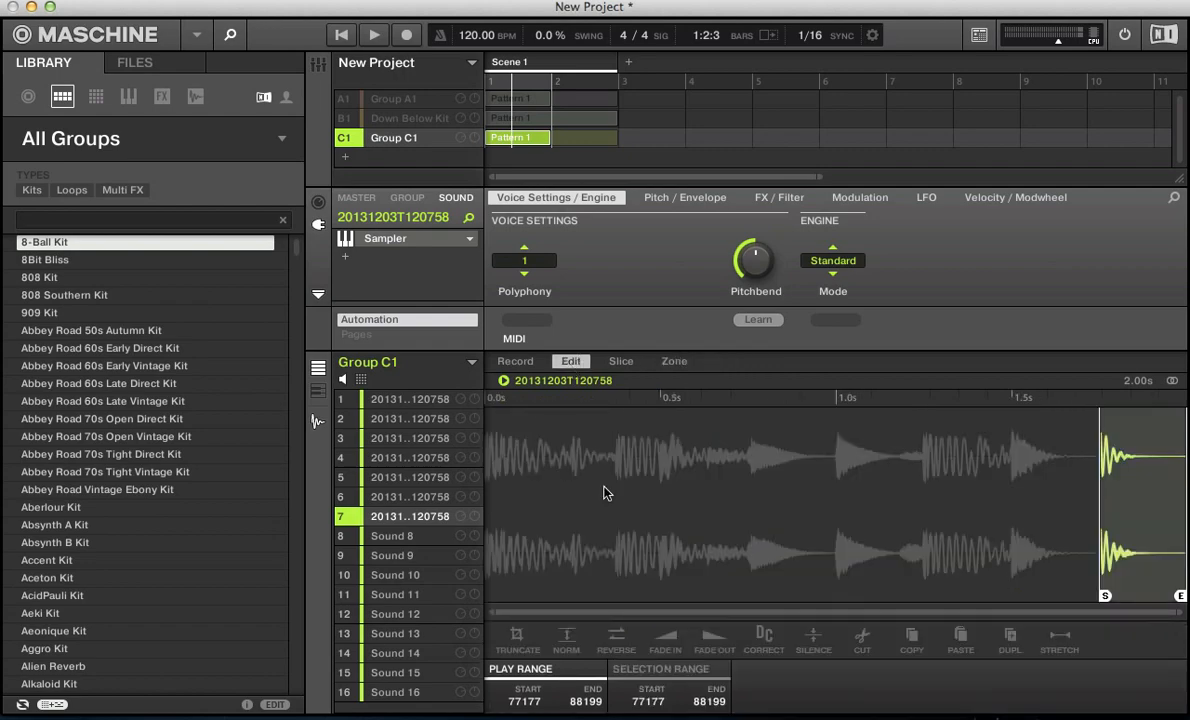
pyautogui.click(618, 363)
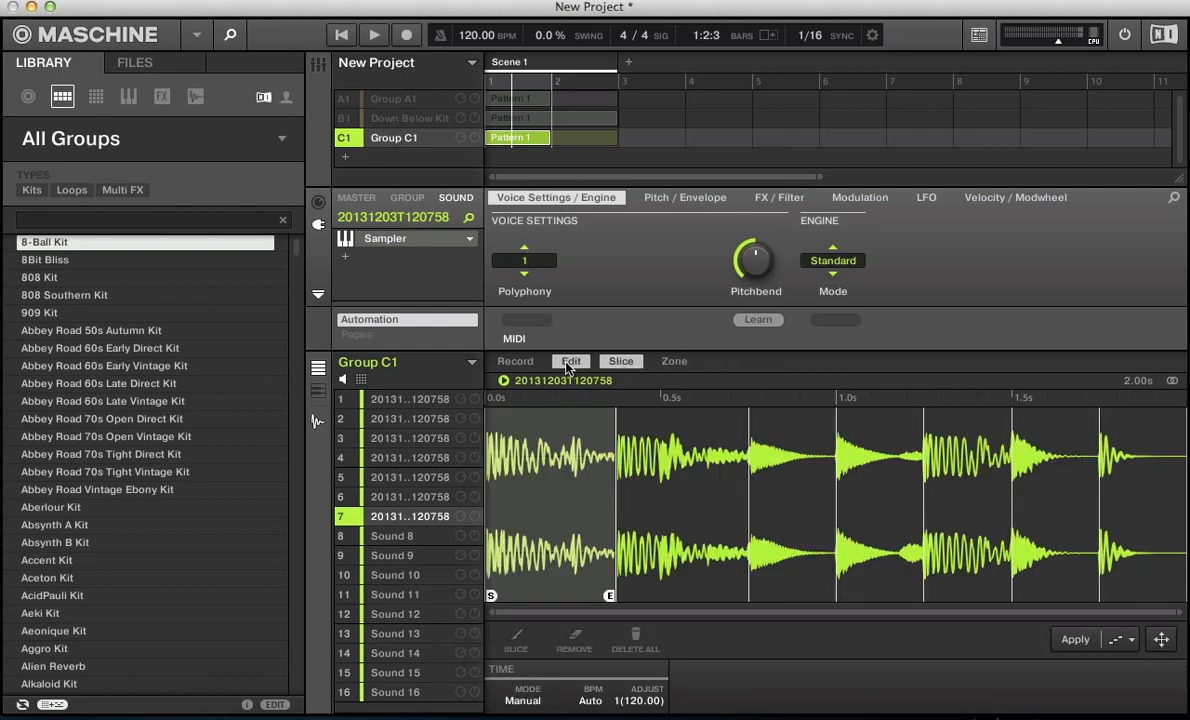
pyautogui.click(568, 363)
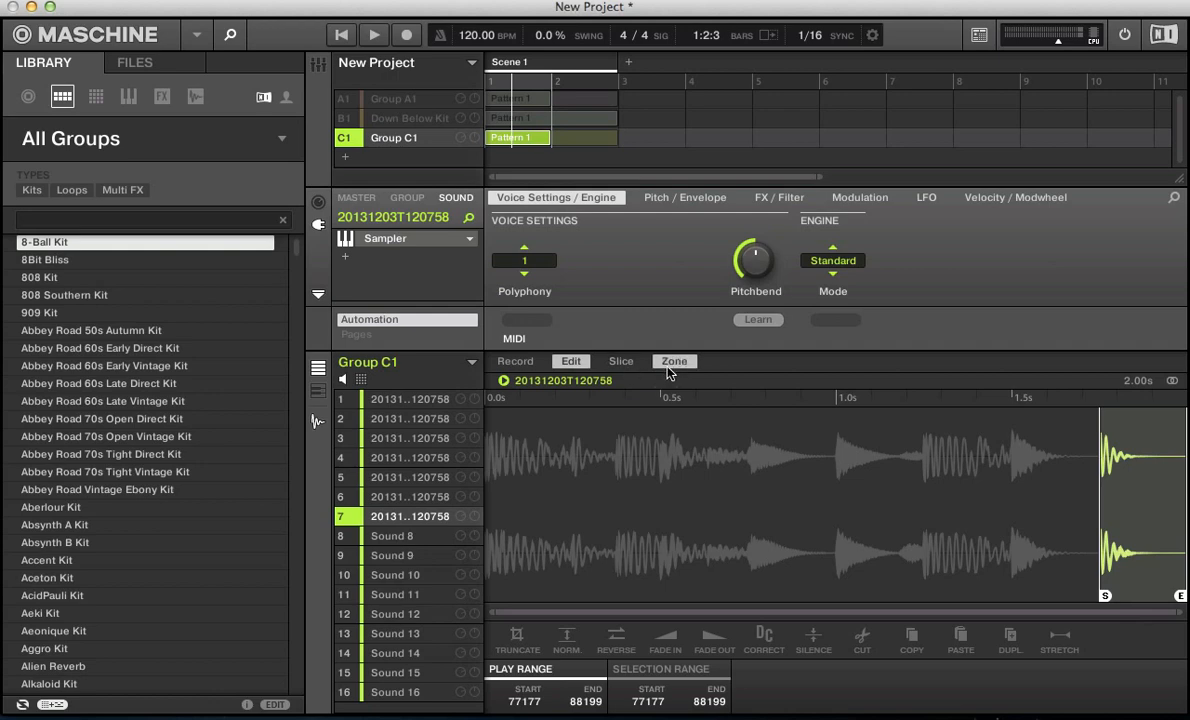
# Adjust the start point of the seventh slice sound's play range in the Zone view.
pyautogui.click(668, 363)
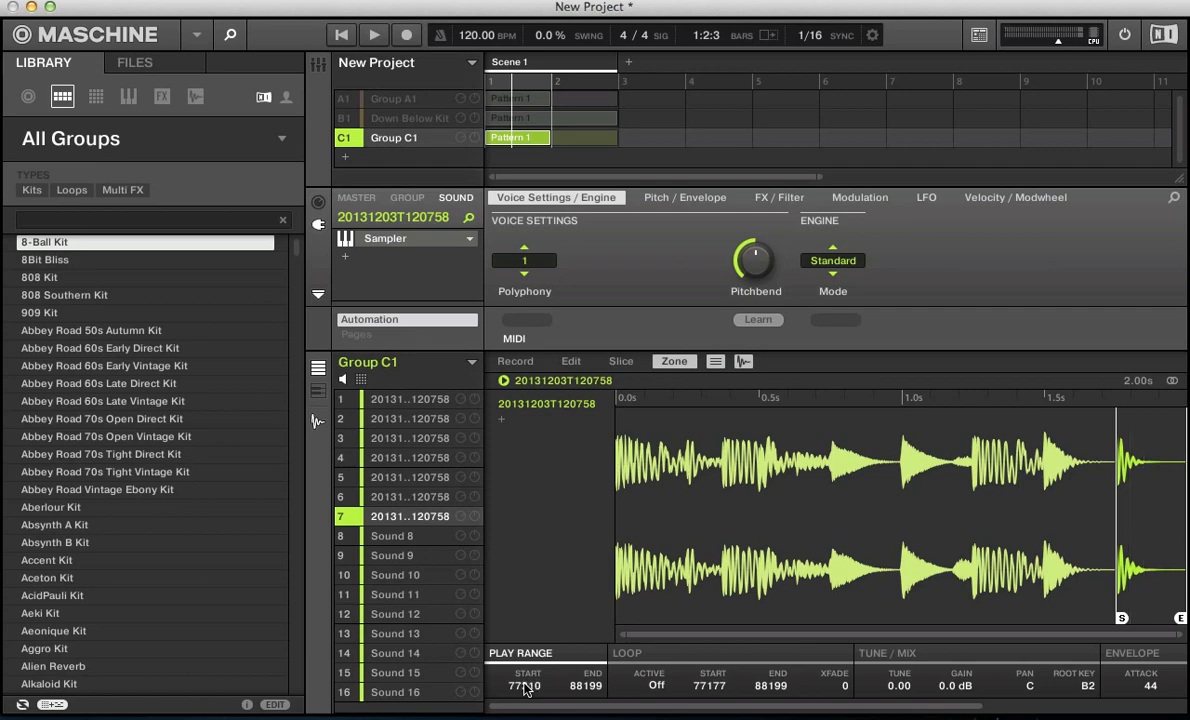
pyautogui.moveTo(525, 688); pyautogui.dragTo(523, 682)
pyautogui.moveTo(1115, 619)
pyautogui.mouseDown()
pyautogui.moveTo(1135, 621)
pyautogui.moveTo(1039, 617)
pyautogui.moveTo(1117, 617)
pyautogui.mouseUp()
# Examine the play ranges of the fourth, third, second and first slice sounds on the zone waveform.
pyautogui.click(393, 457)
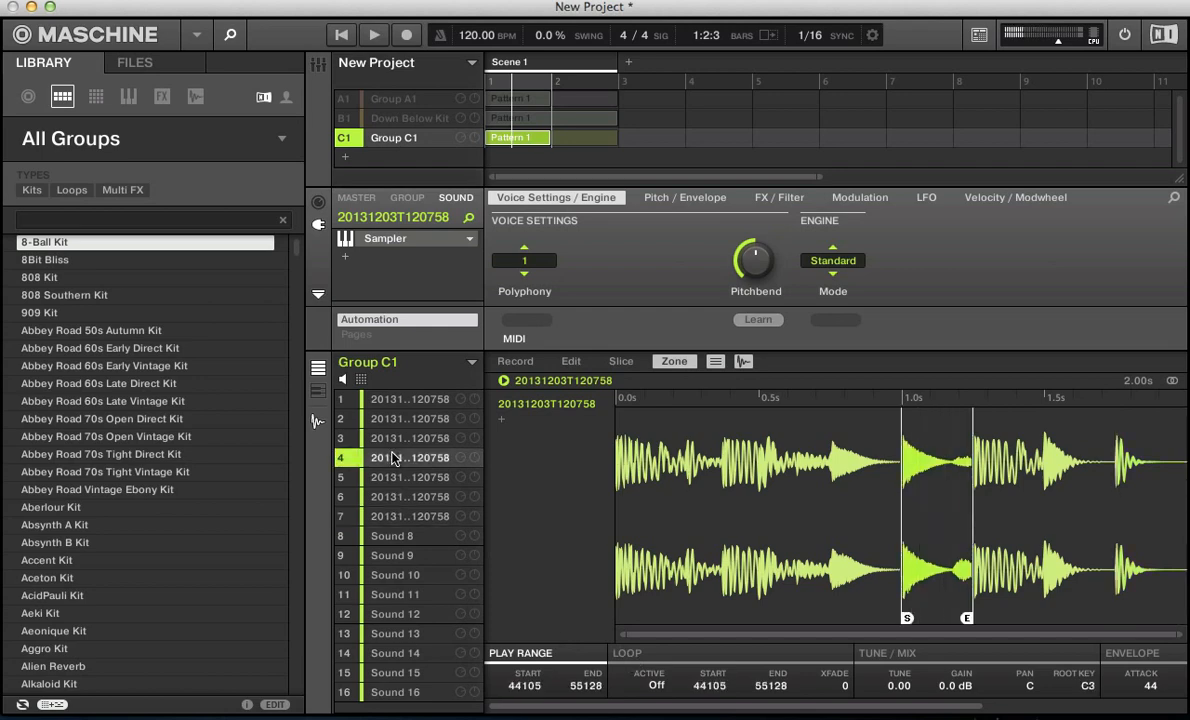
pyautogui.click(393, 440)
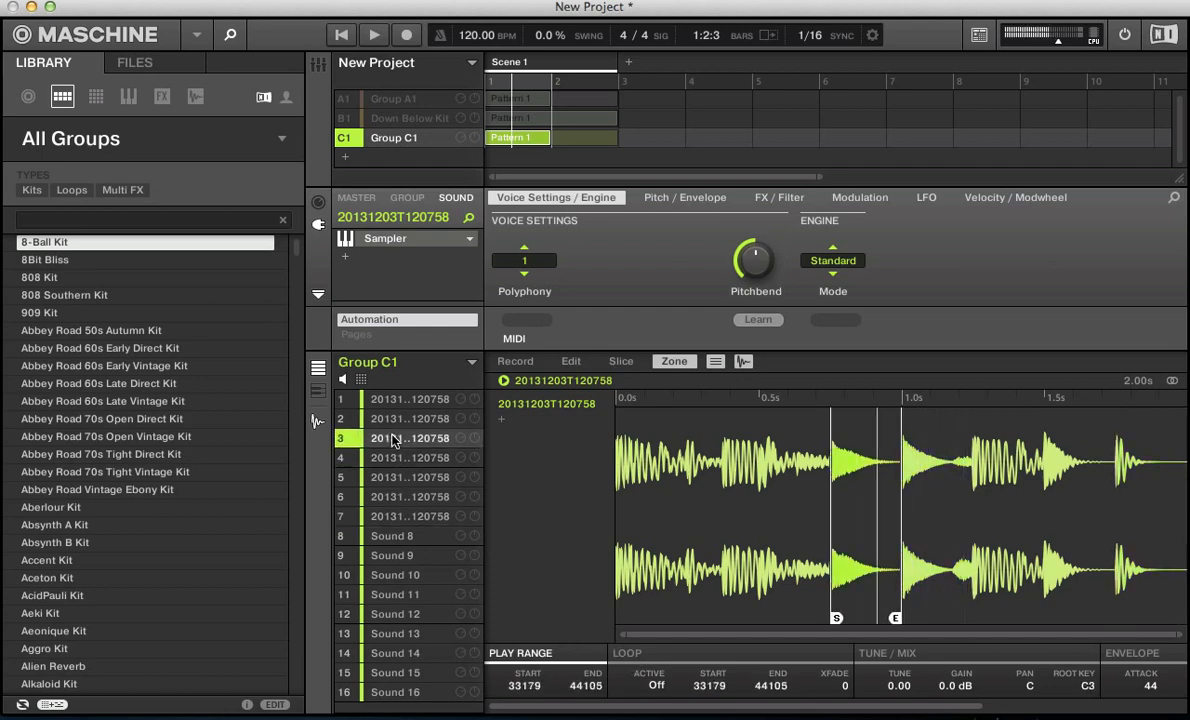
pyautogui.click(393, 420)
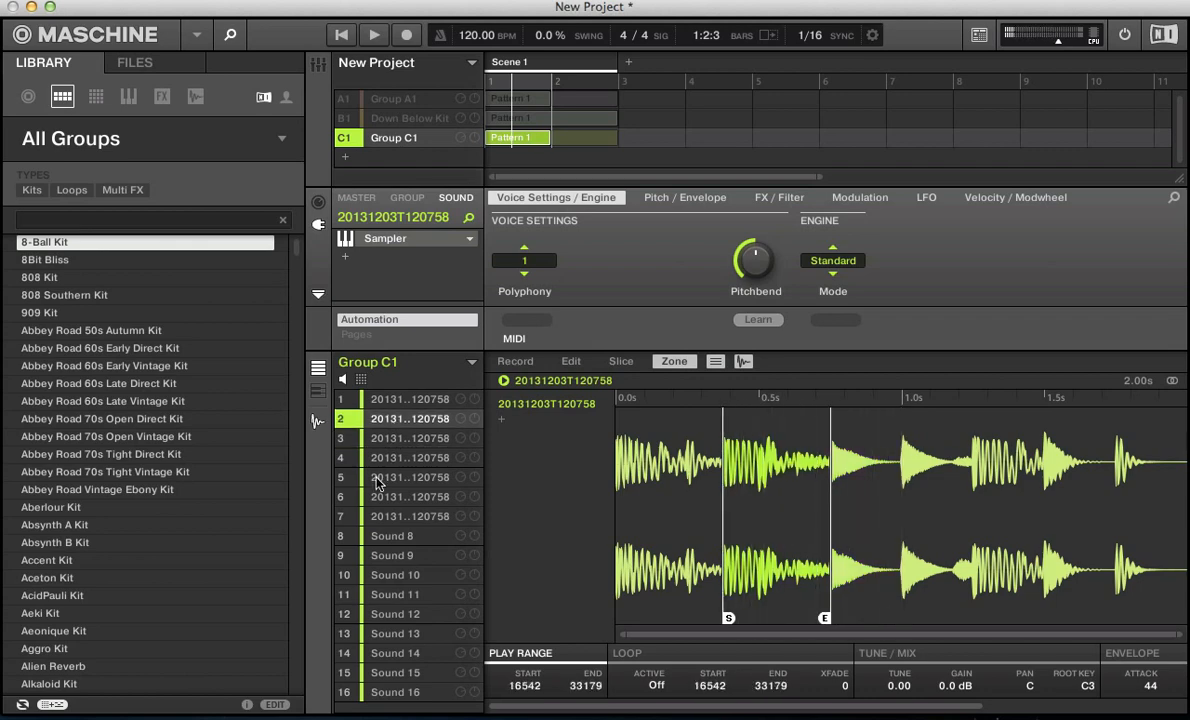
pyautogui.click(387, 402)
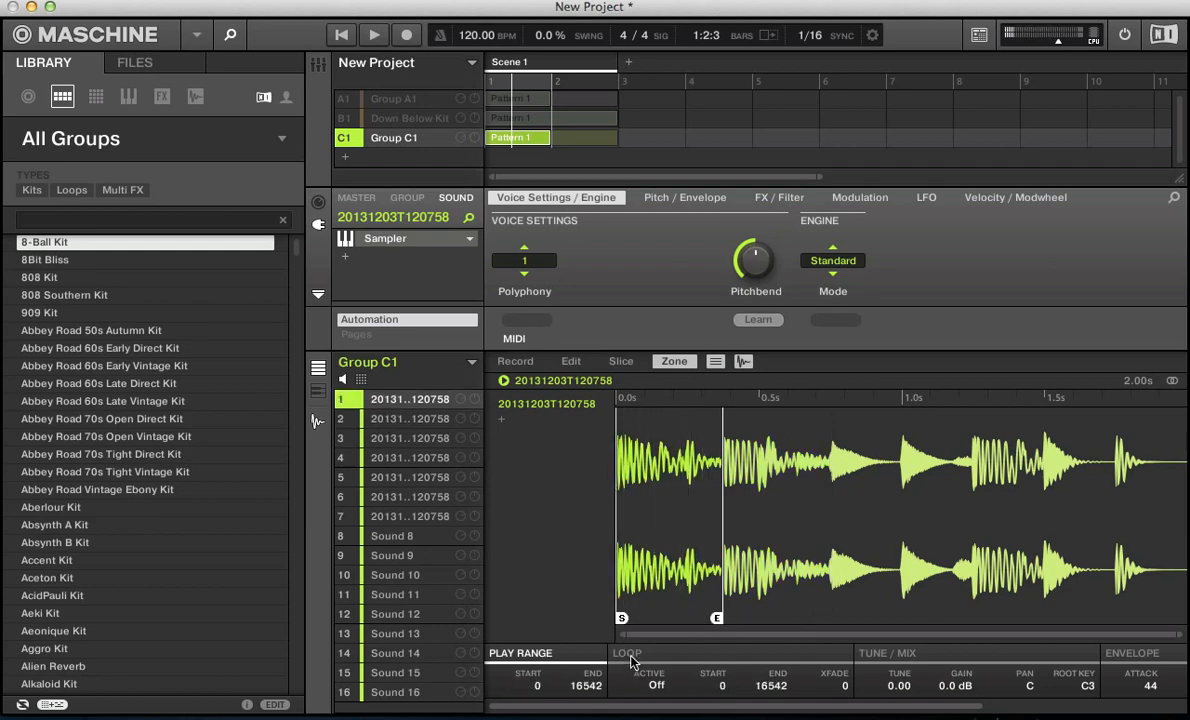
# Activate looping for the first slice sound's zone, and show its Pitch / Envelope settings.
pyautogui.click(625, 655)
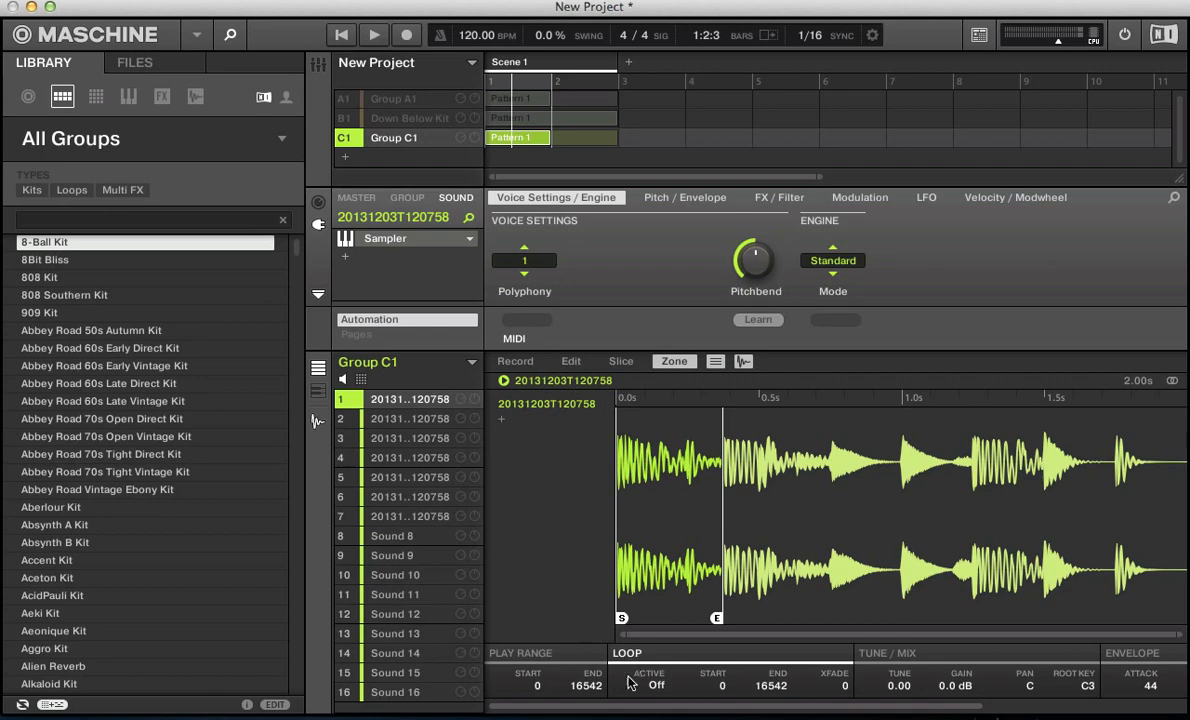
pyautogui.click(657, 686)
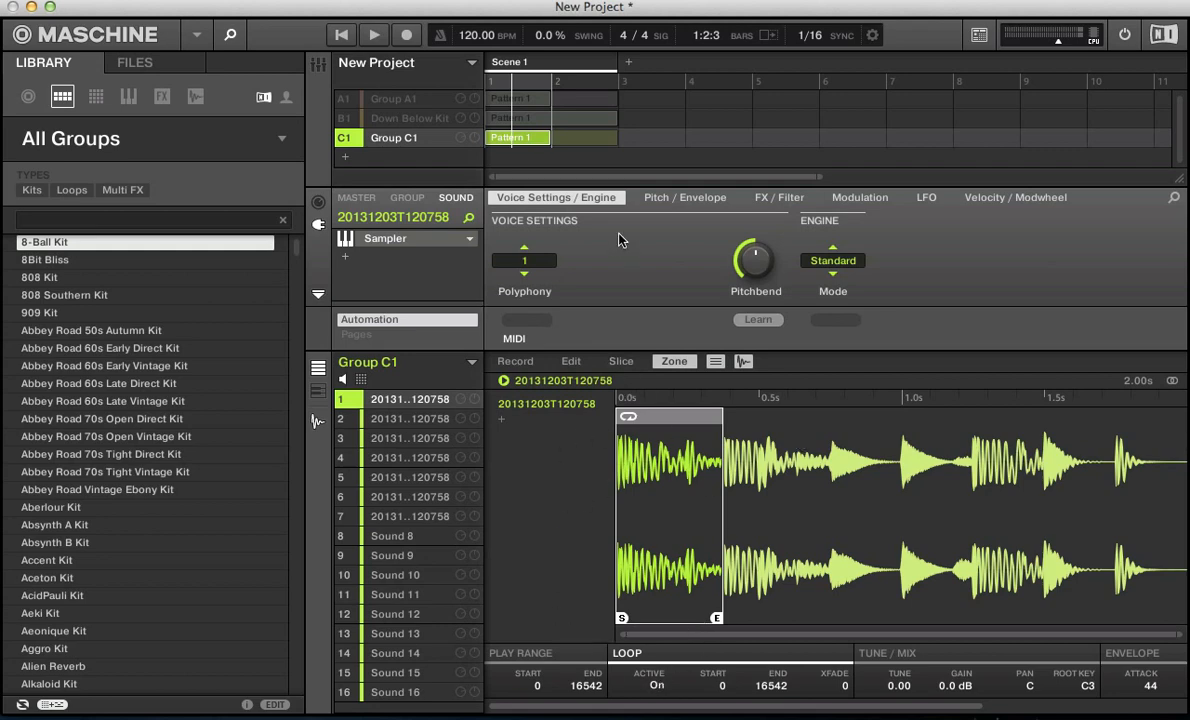
pyautogui.click(660, 199)
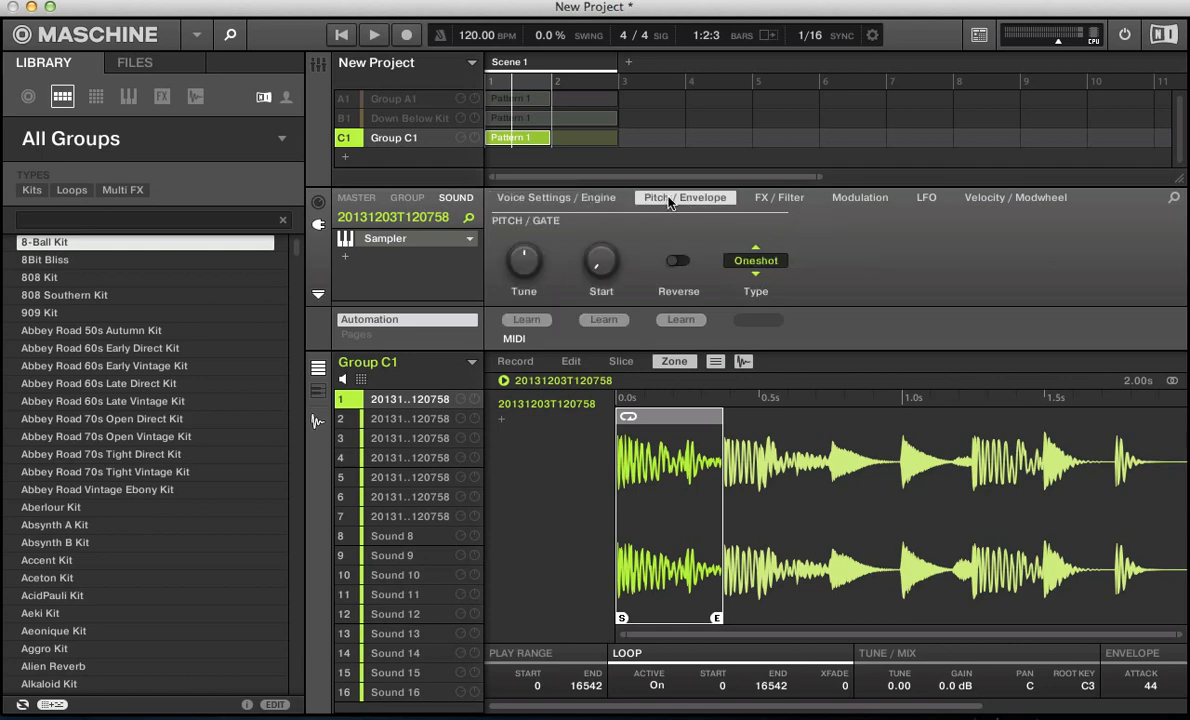
# Set the first slice sound's envelope type to ADSR.
pyautogui.click(755, 262)
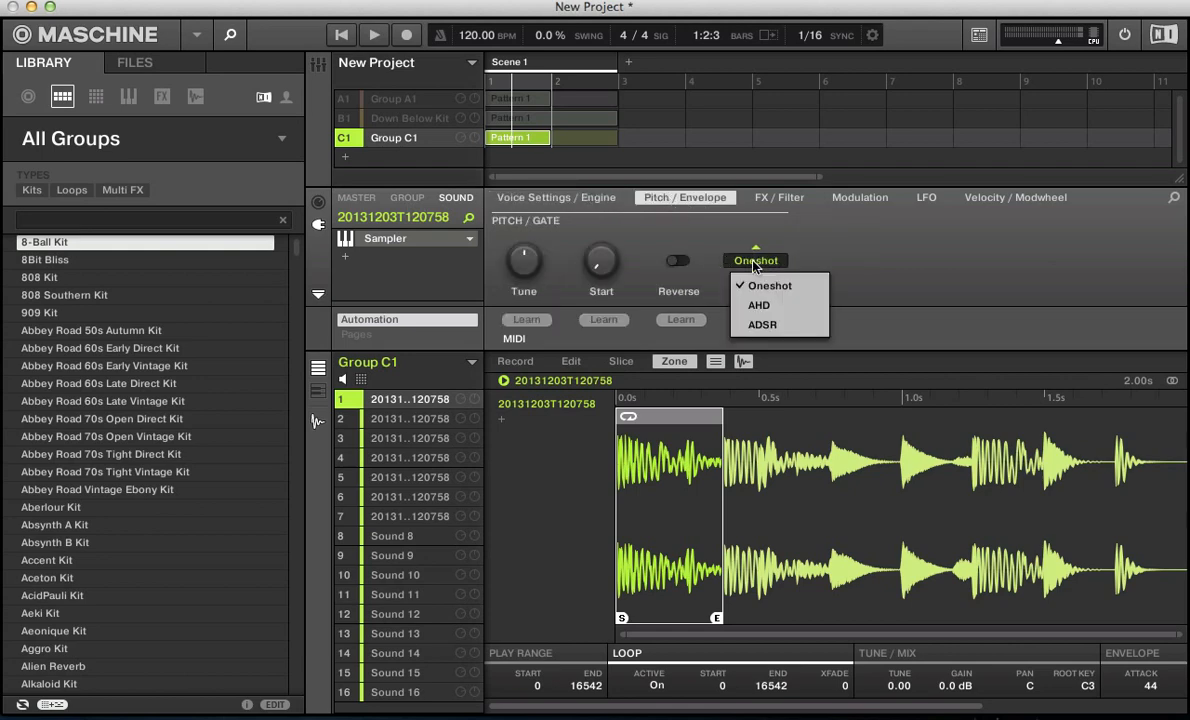
pyautogui.click(758, 324)
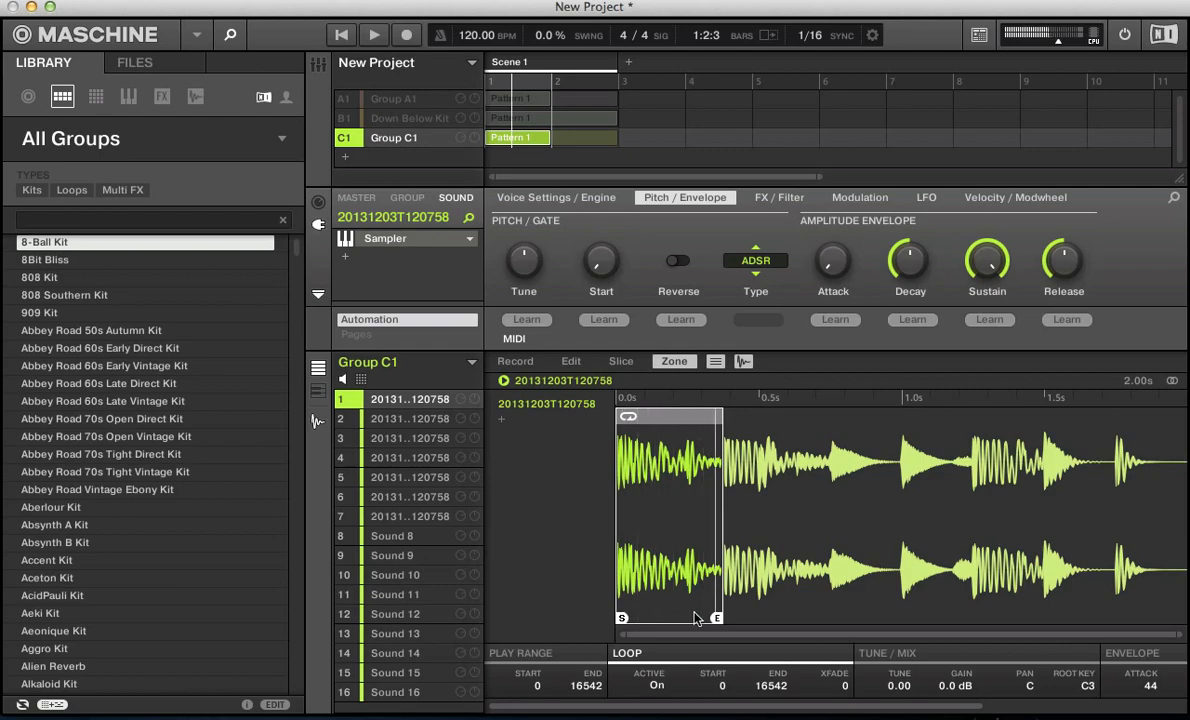
# Extend the looped zone's play range to 21225 and loop end to 21082, shorten the play range end to 10900, and check the envelope types.
pyautogui.moveTo(716, 618); pyautogui.dragTo(747, 620)
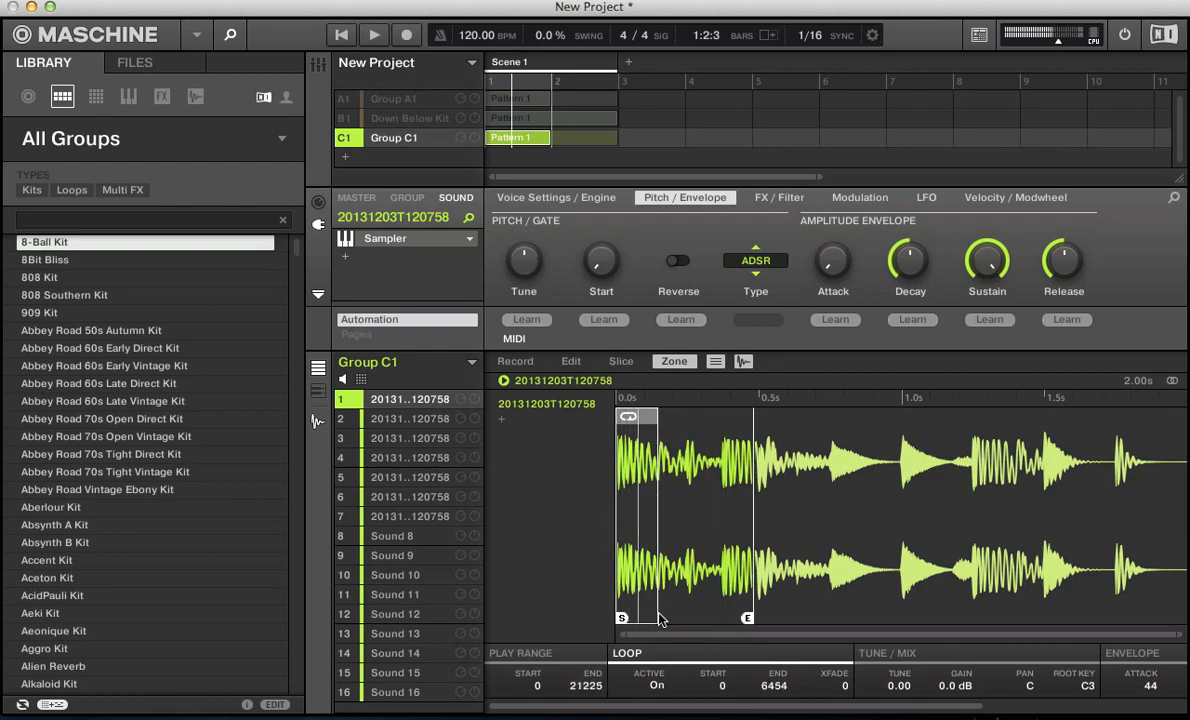
pyautogui.moveTo(660, 620); pyautogui.dragTo(753, 625)
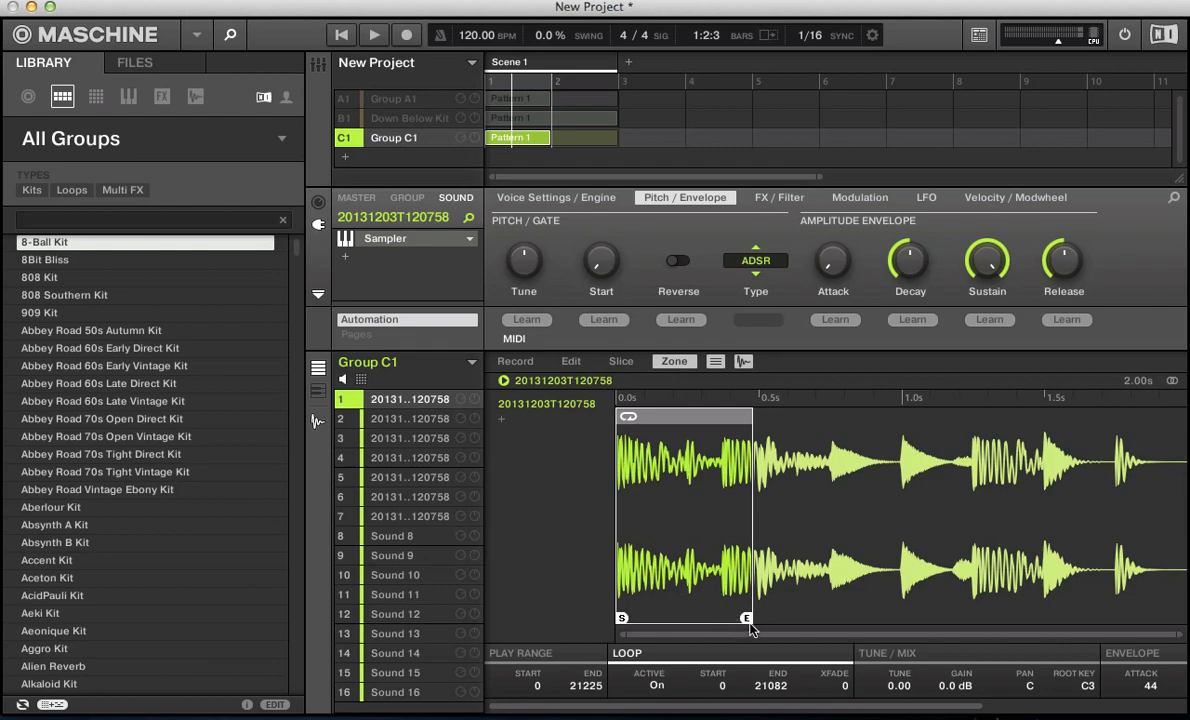
pyautogui.moveTo(747, 625); pyautogui.dragTo(622, 620)
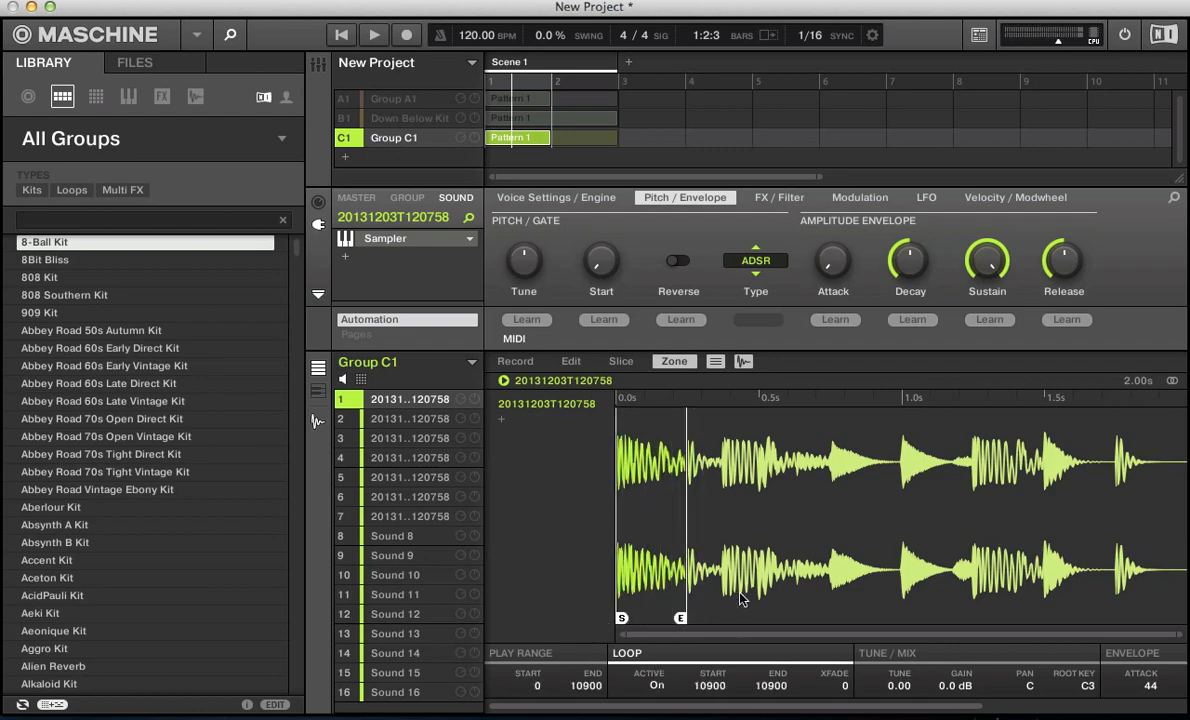
pyautogui.click(651, 684)
pyautogui.click(755, 263)
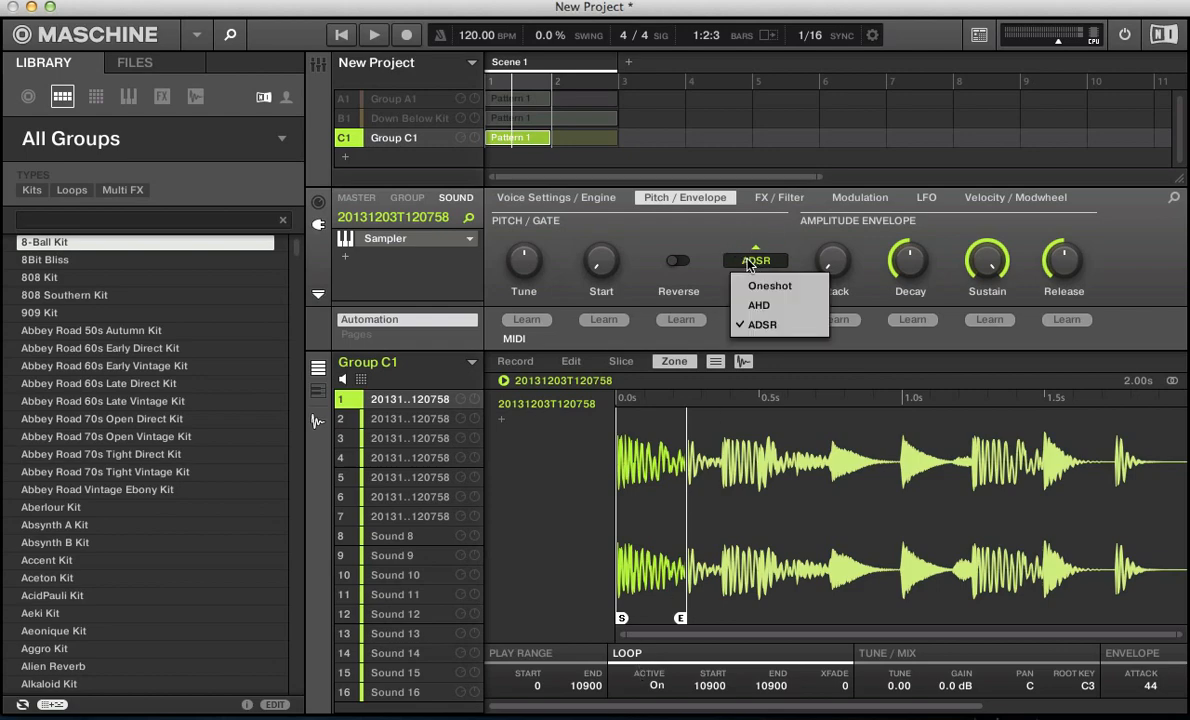
pyautogui.click(704, 225)
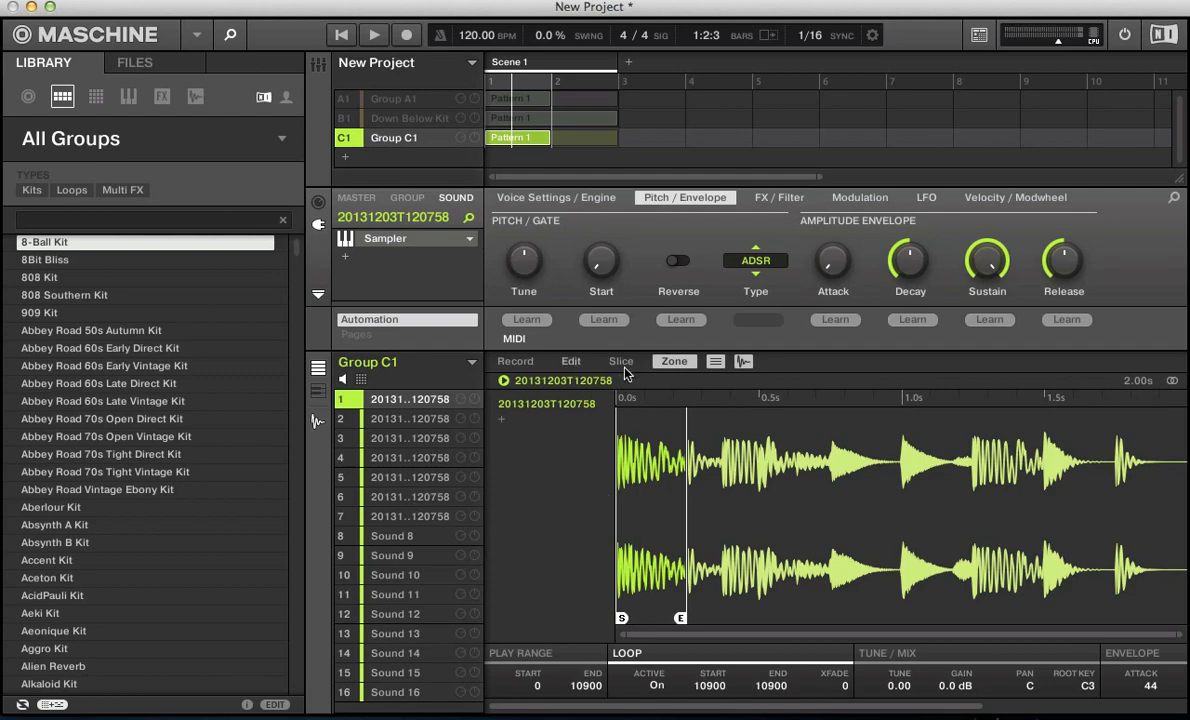
# Show the first sound's zone key map and delete its sample zone.
pyautogui.click(743, 362)
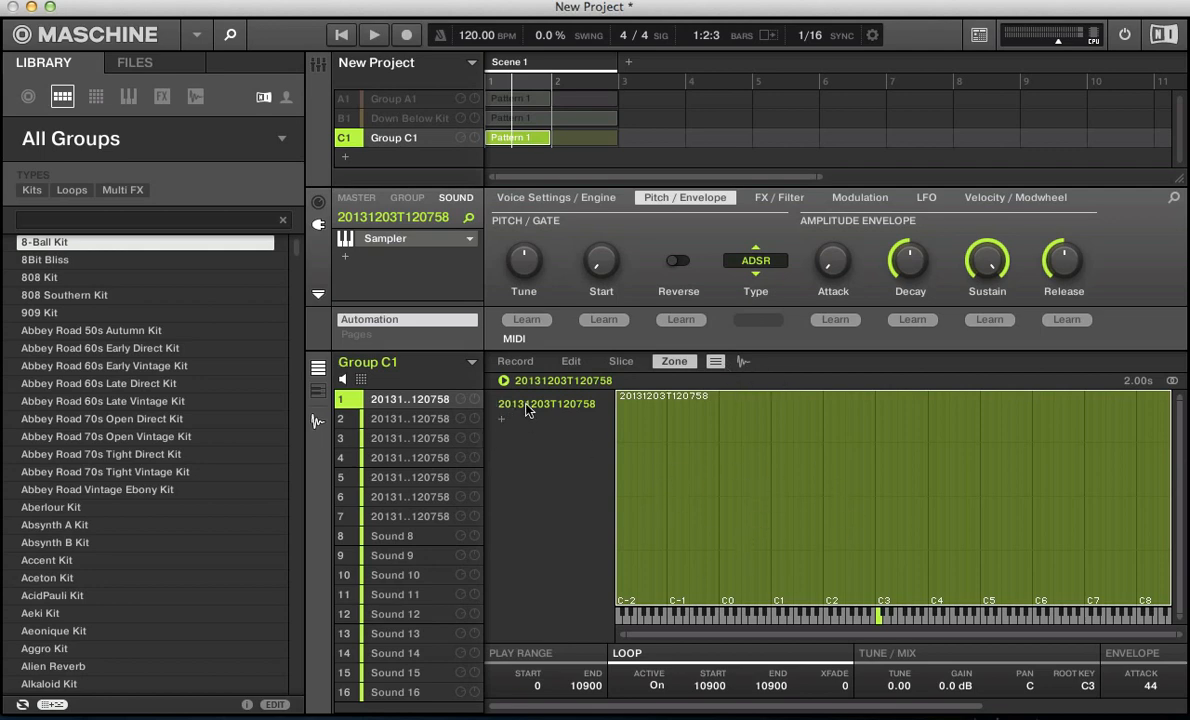
pyautogui.press('Delete')
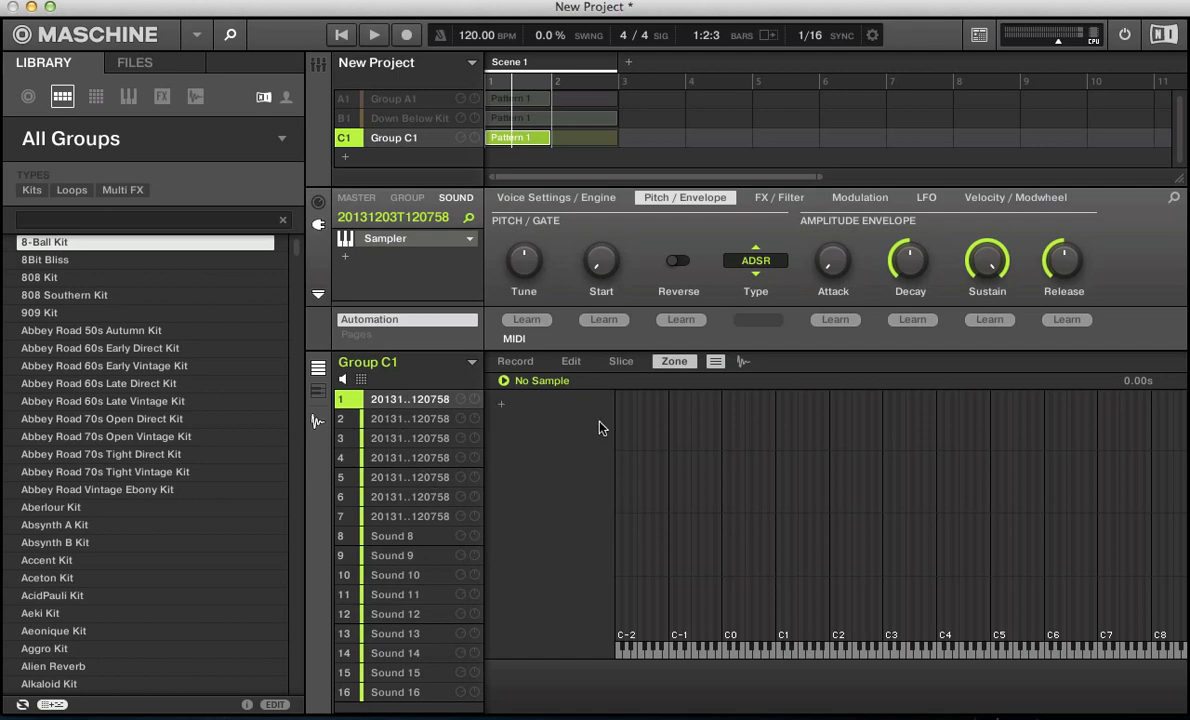
# Switch to Finder, open the Patches/Presets folder from the desktop, and place its window over the Maschine project.
pyautogui.press('F11')
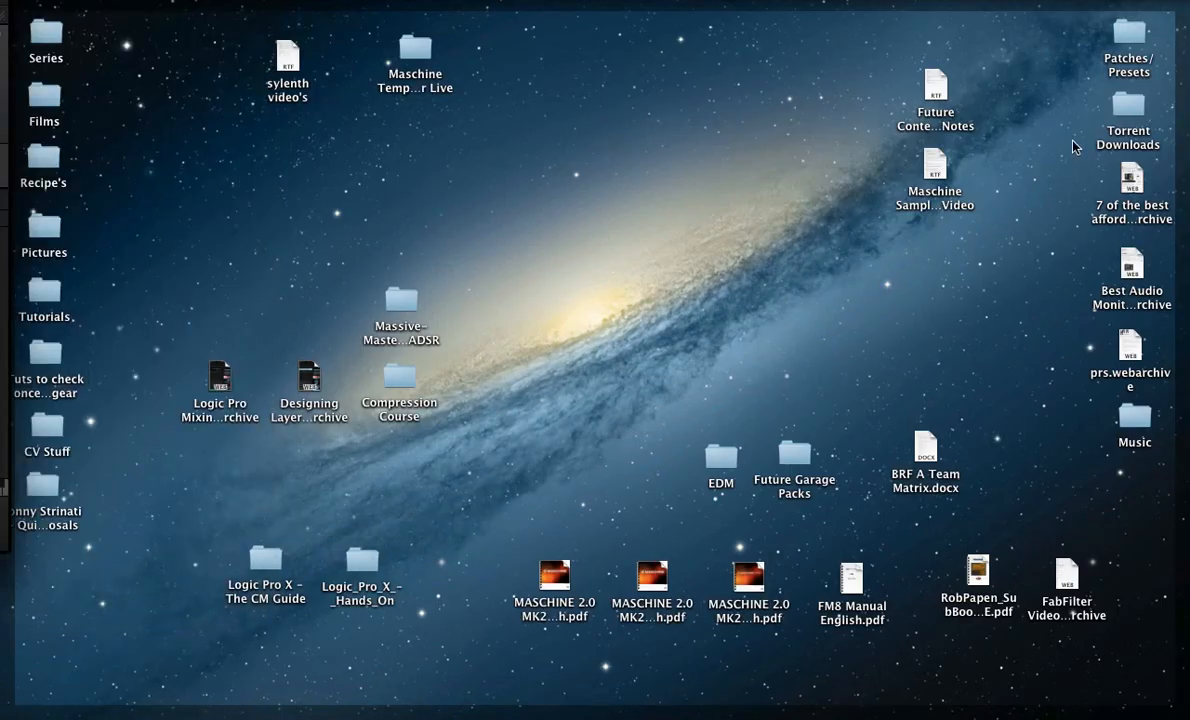
pyautogui.doubleClick(1123, 37)
pyautogui.press('F11')
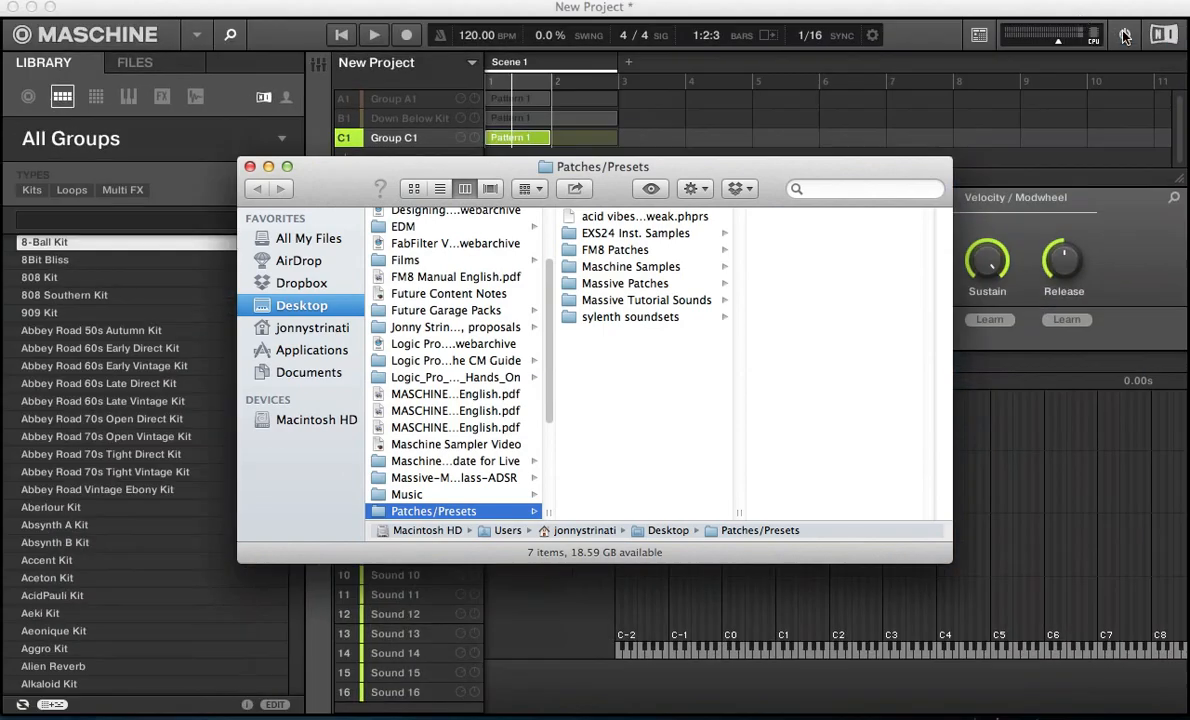
pyautogui.moveTo(766, 180); pyautogui.dragTo(591, 141)
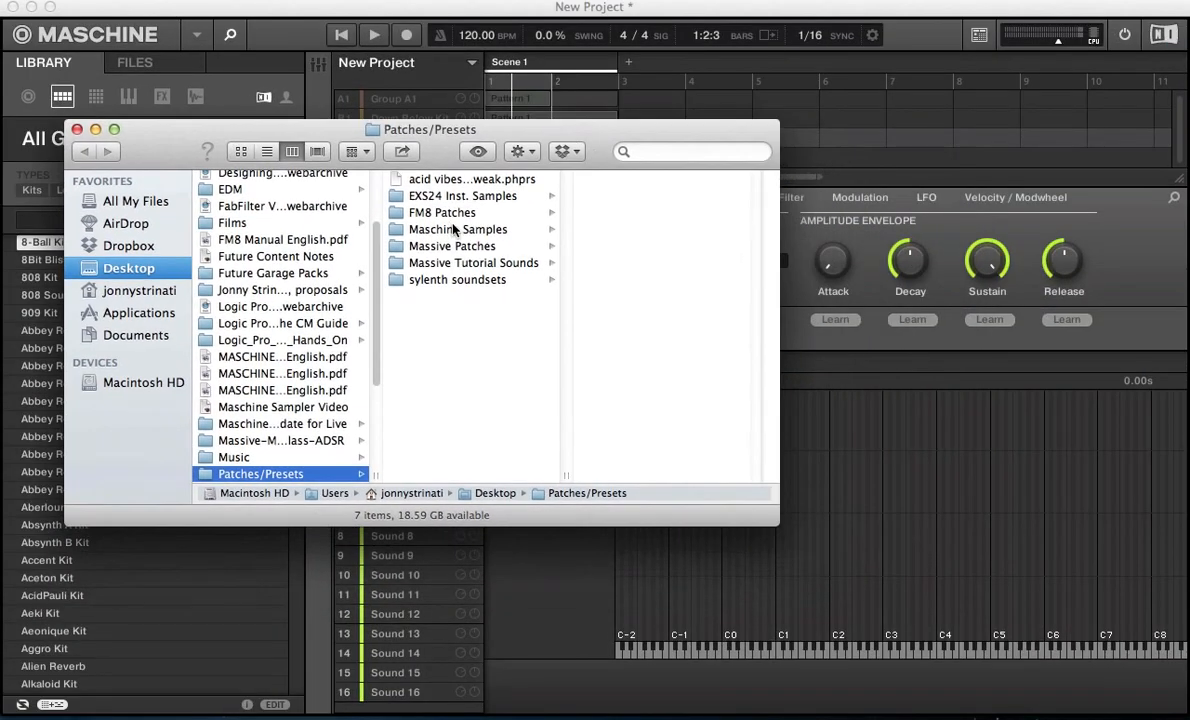
# Browse through EXS24 Inst. Samples and Sample Magic to the Sample Magic SM101 Club Kicks 2 folder, and select the first kick sample.
pyautogui.click(455, 231)
pyautogui.press('Down')
pyautogui.press('Up')
pyautogui.press('Up')
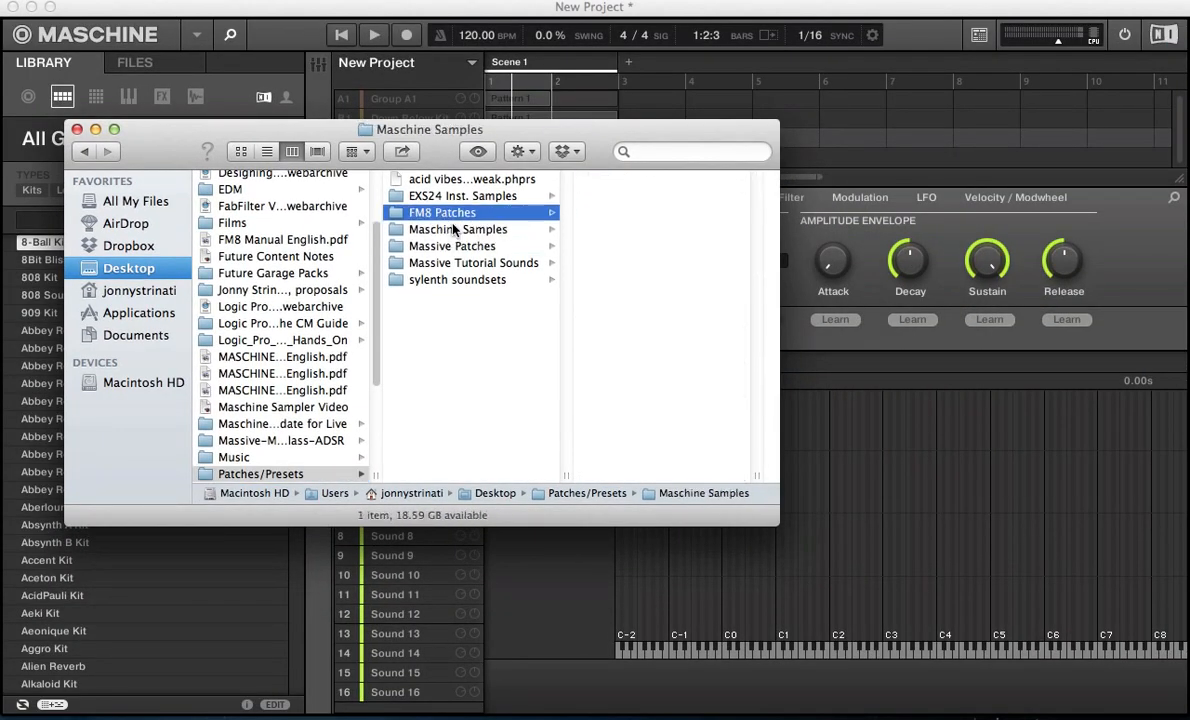
pyautogui.press('Up')
pyautogui.press('Right')
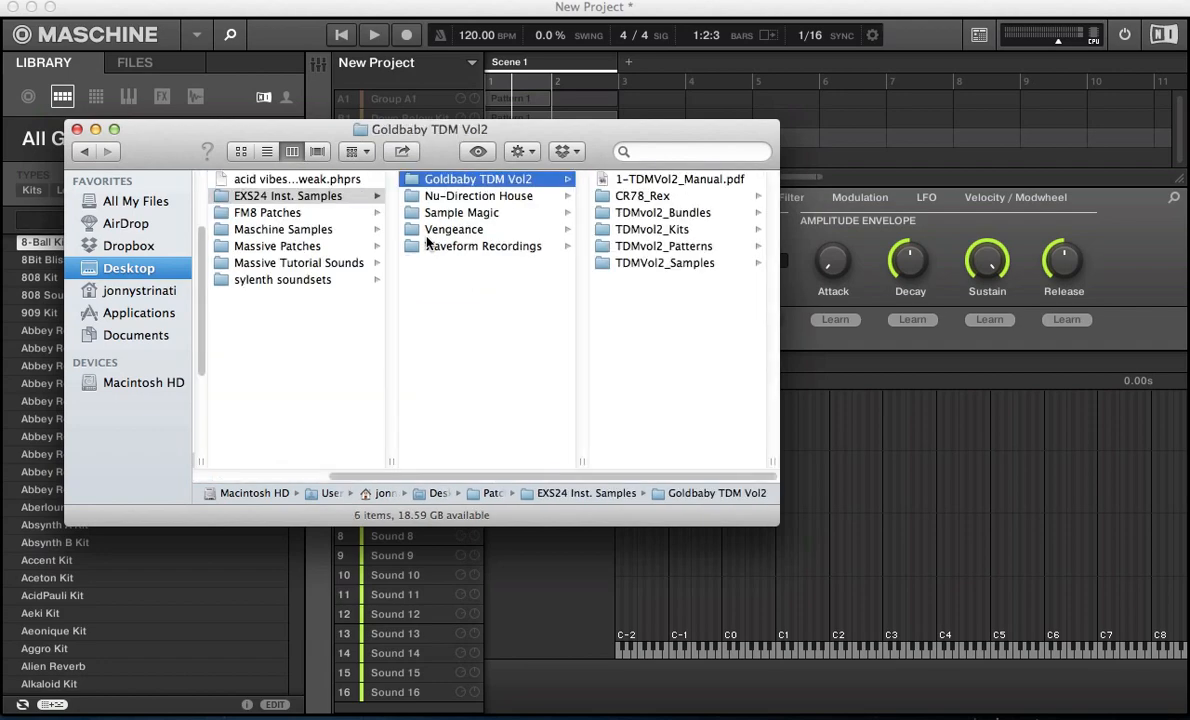
pyautogui.press('Down')
pyautogui.press('Down')
pyautogui.press('Right')
pyautogui.press('Down')
pyautogui.press('Down')
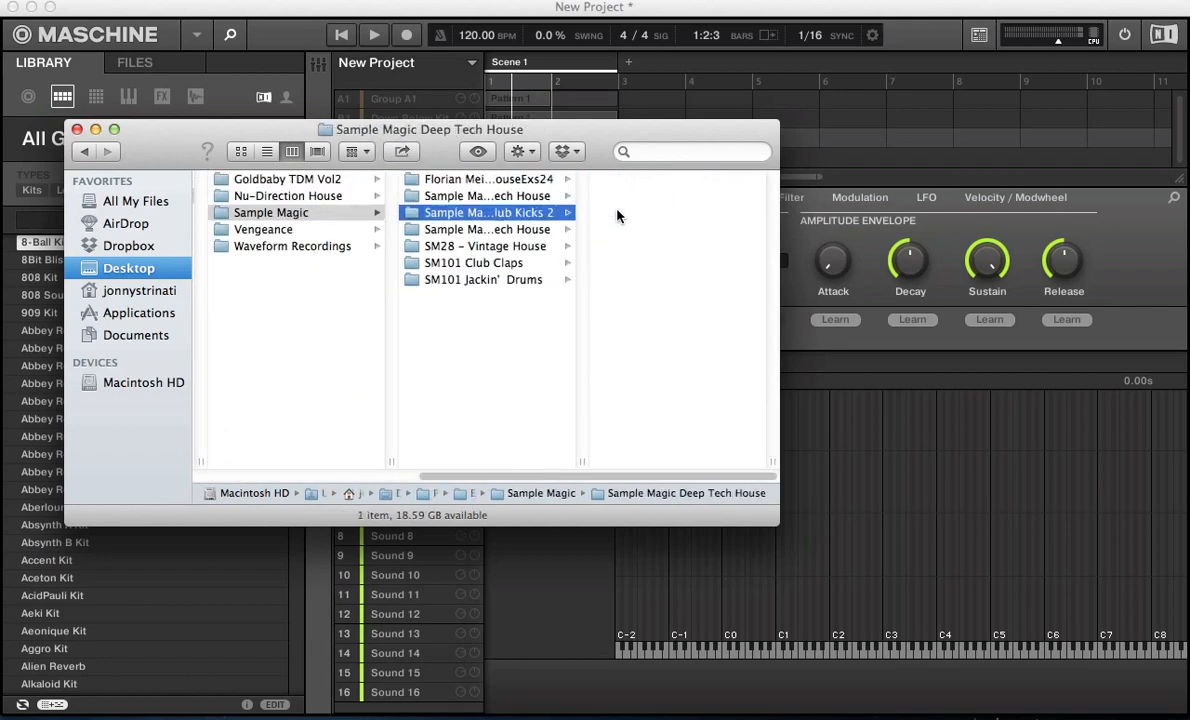
pyautogui.press('Right')
pyautogui.press('Down')
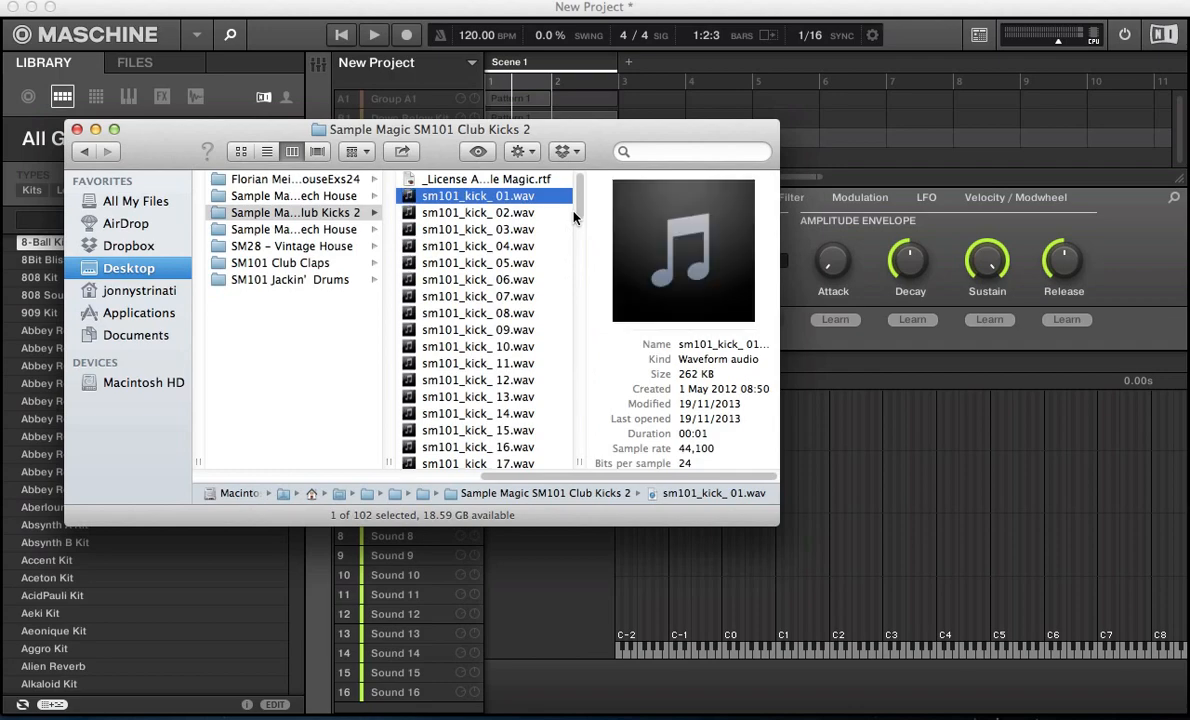
# Preview the kick samples sm101_kick_ 01 through sm101_kick_ 04.
pyautogui.press('space')
pyautogui.press('Down')
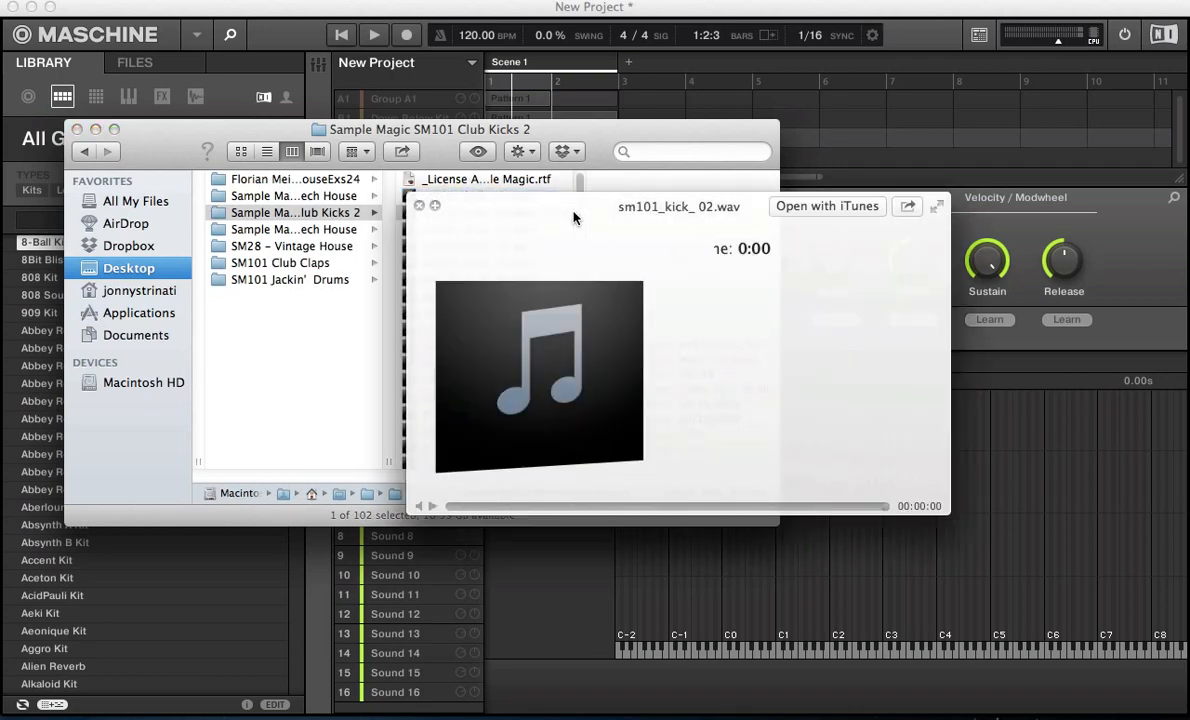
pyautogui.press('Down')
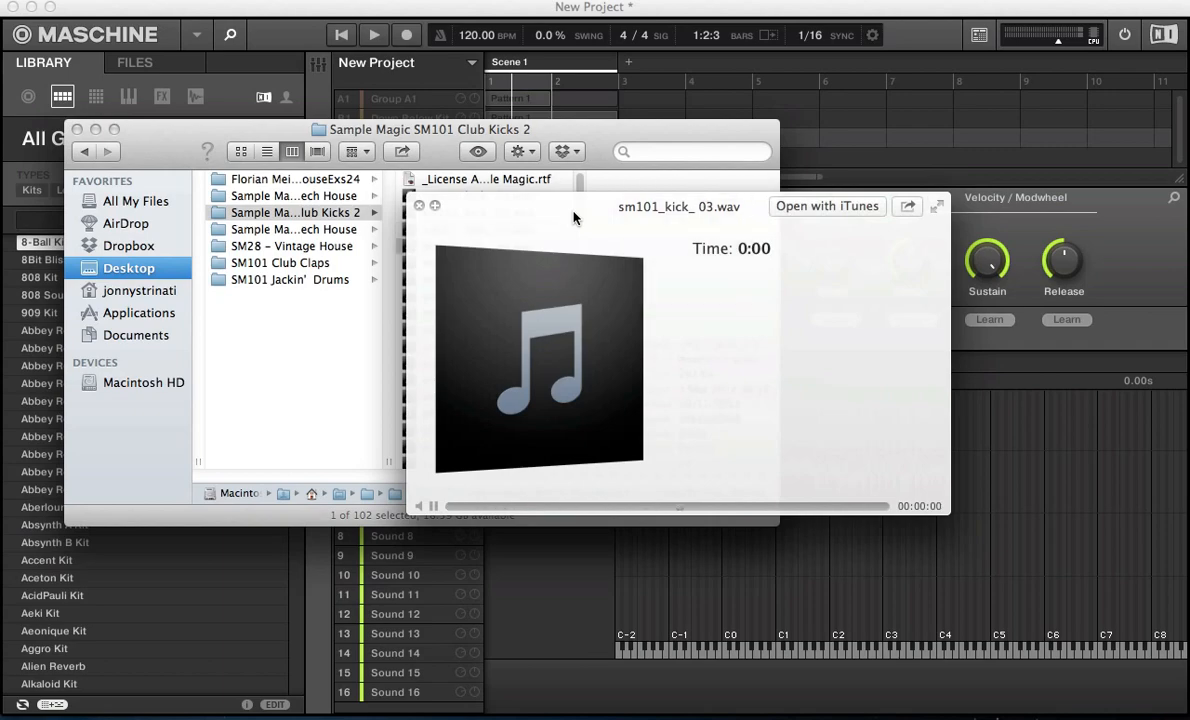
pyautogui.press('Down')
pyautogui.press('space')
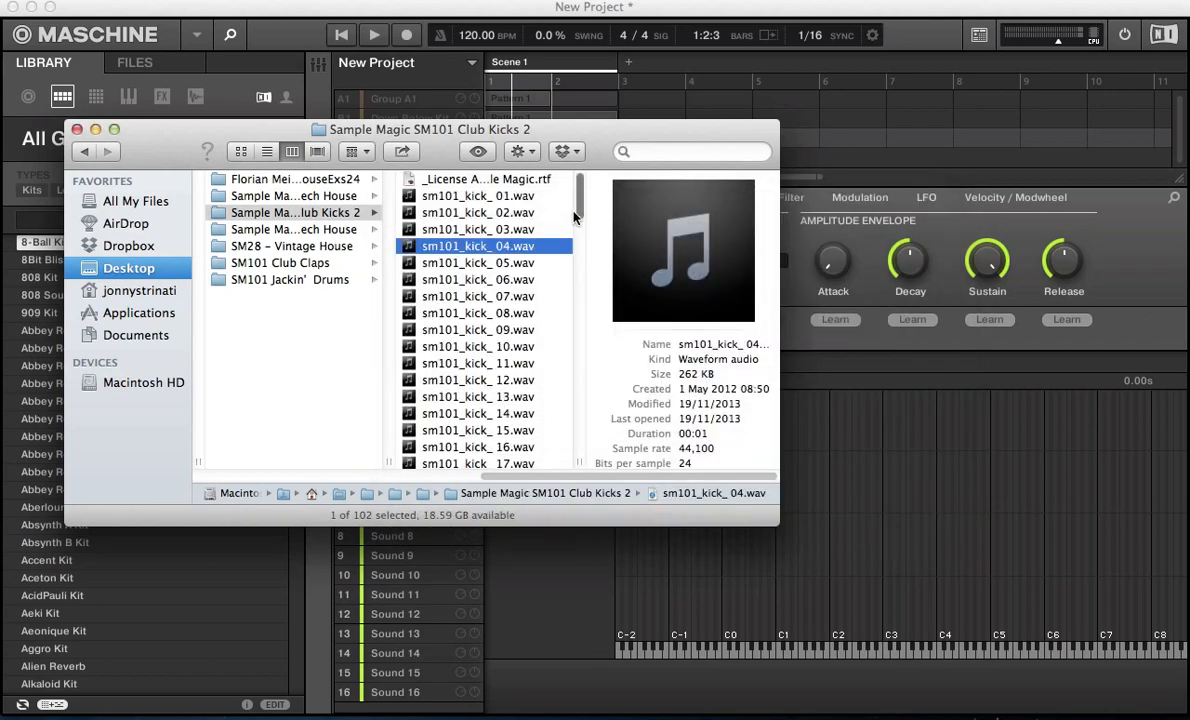
# Add the samples sm101_kick_ 01 to 04 to the first sound's empty zone map as four adjacent zones starting at C2.
pyautogui.hotkey('shift', 'Up')
pyautogui.hotkey('shift', 'Up')
pyautogui.hotkey('shift', 'Up')
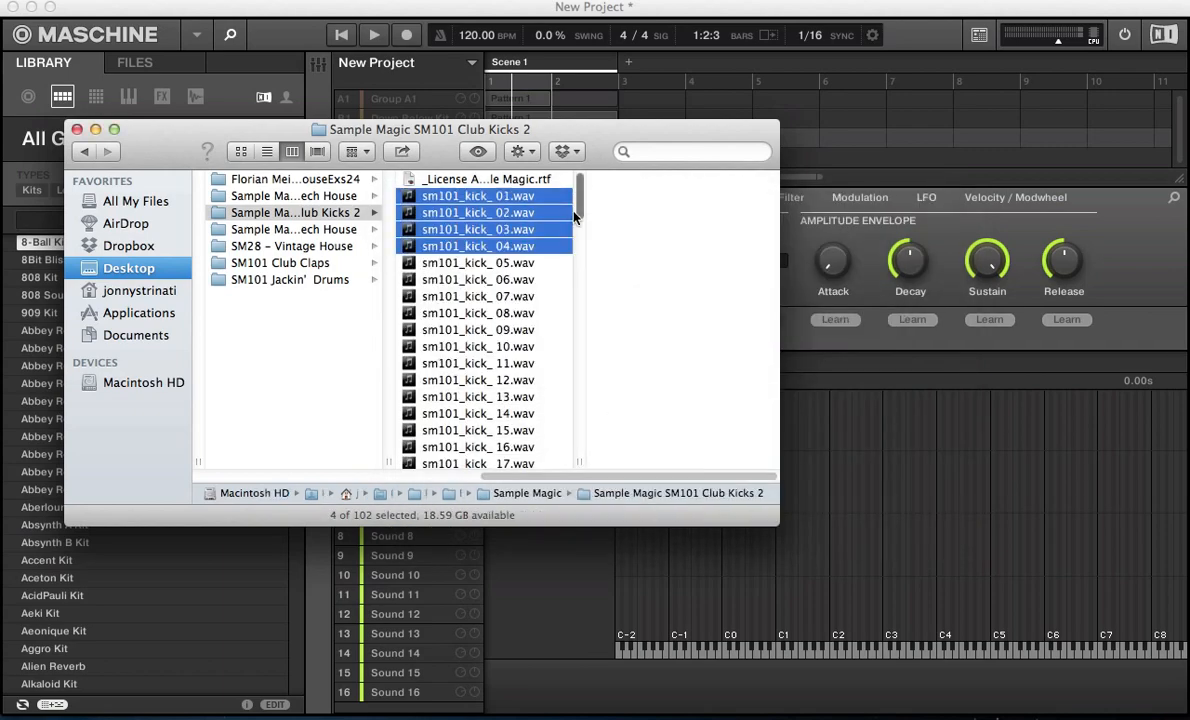
pyautogui.moveTo(594, 131); pyautogui.dragTo(642, 141)
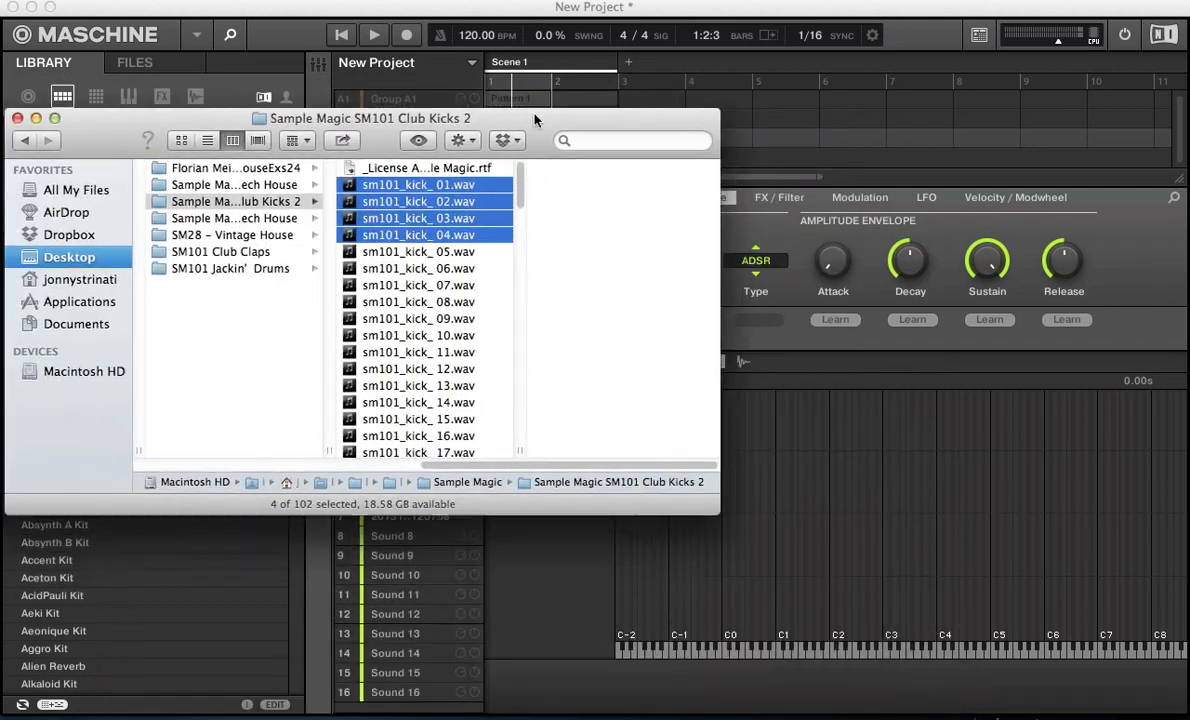
pyautogui.moveTo(535, 120); pyautogui.dragTo(536, 115)
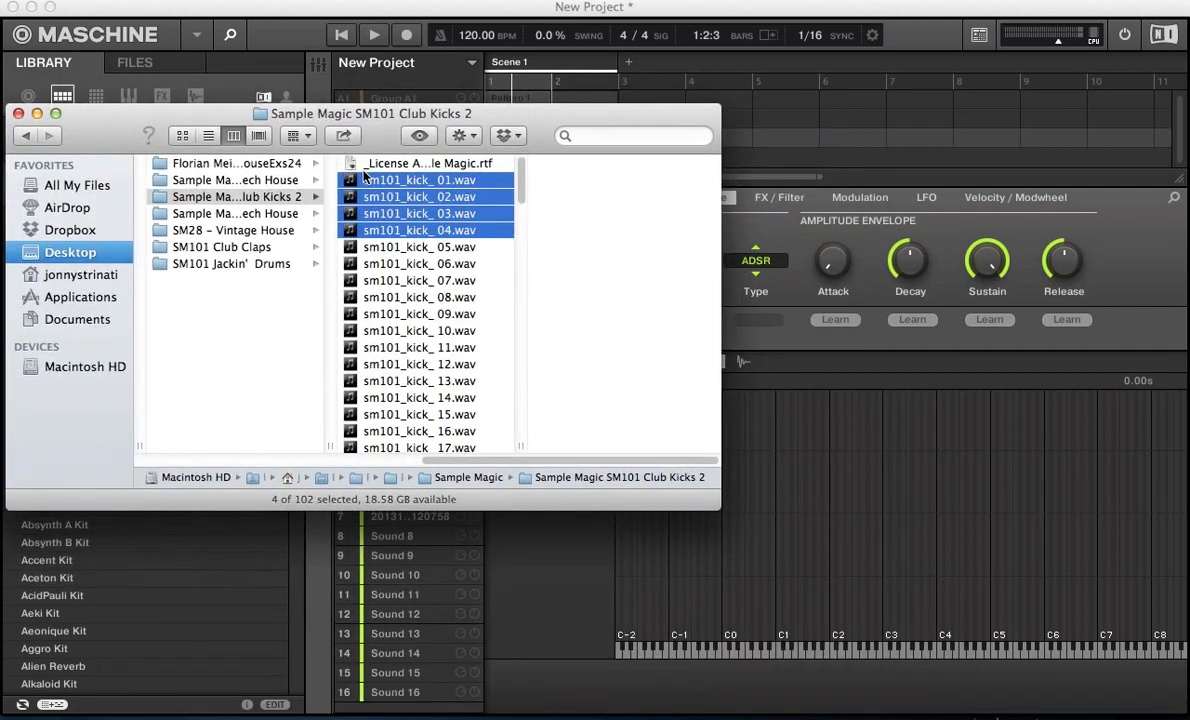
pyautogui.moveTo(385, 193); pyautogui.dragTo(827, 408)
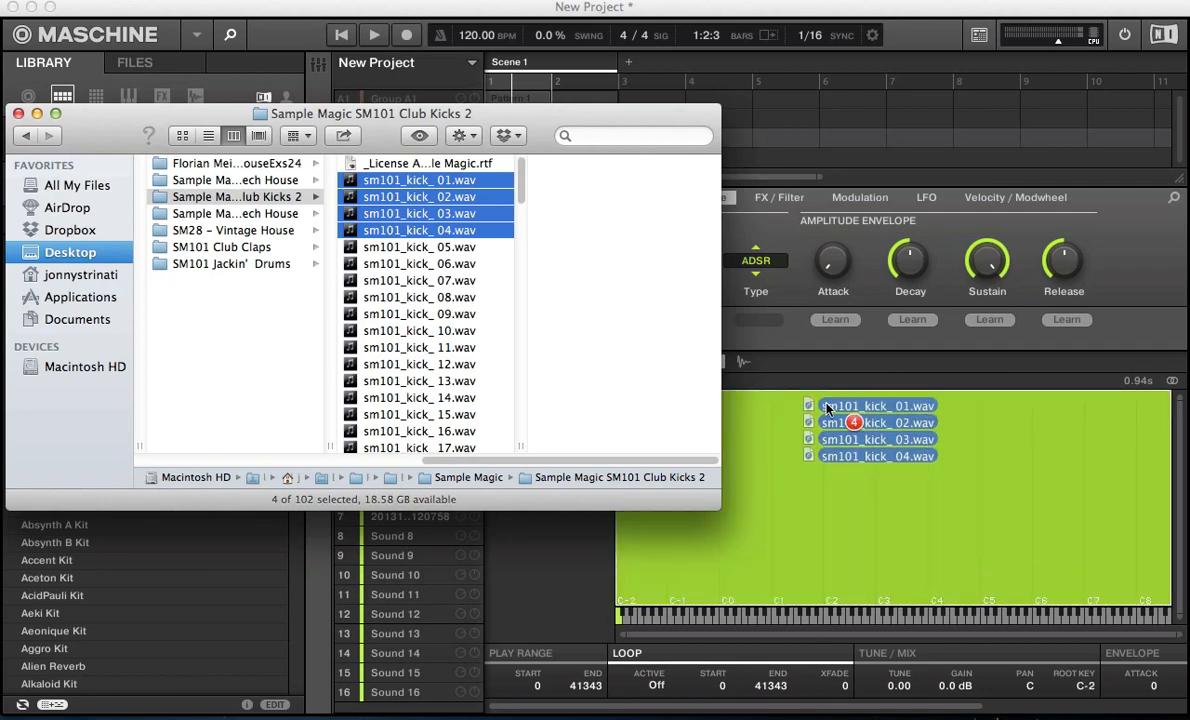
pyautogui.moveTo(827, 408); pyautogui.dragTo(826, 451)
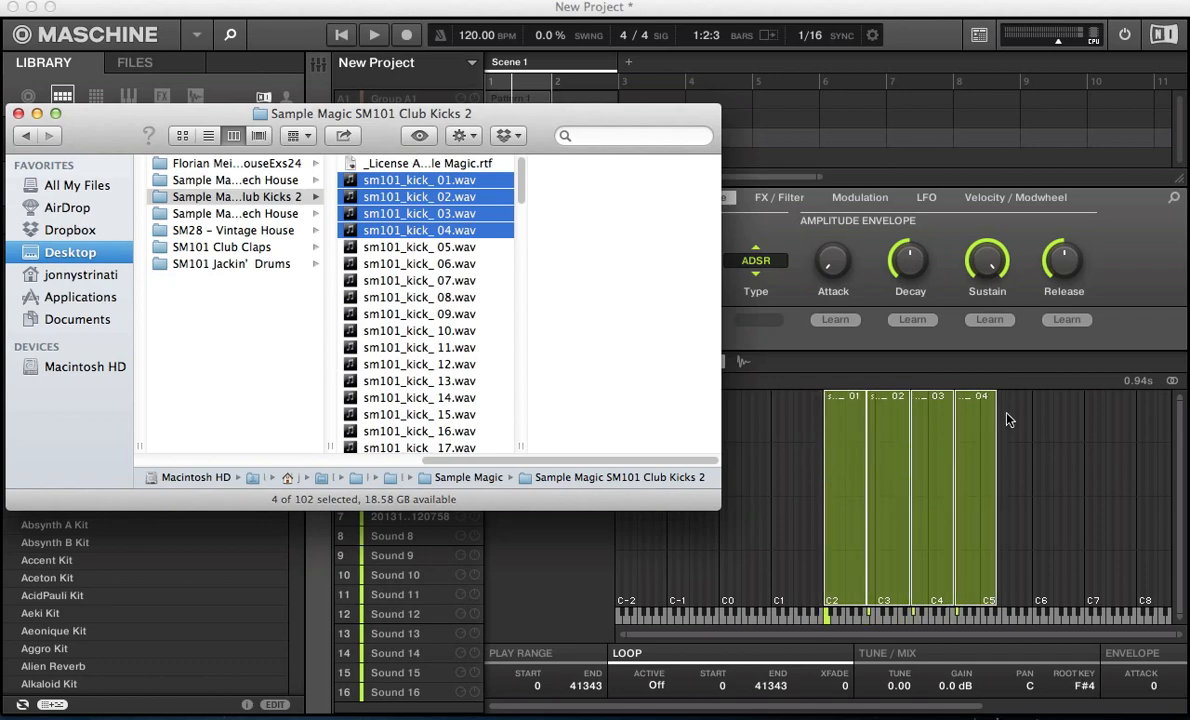
pyautogui.click(1115, 335)
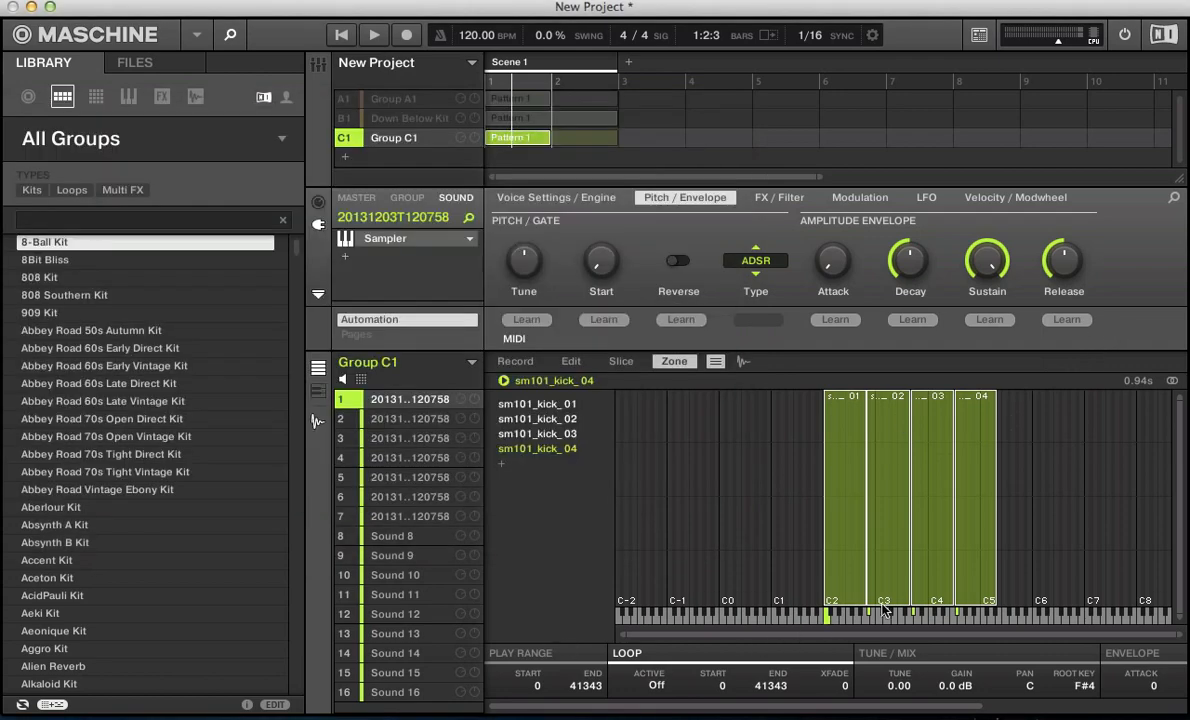
# Audition the four kick zones one after another on the zone map's keyboard.
pyautogui.click(832, 625)
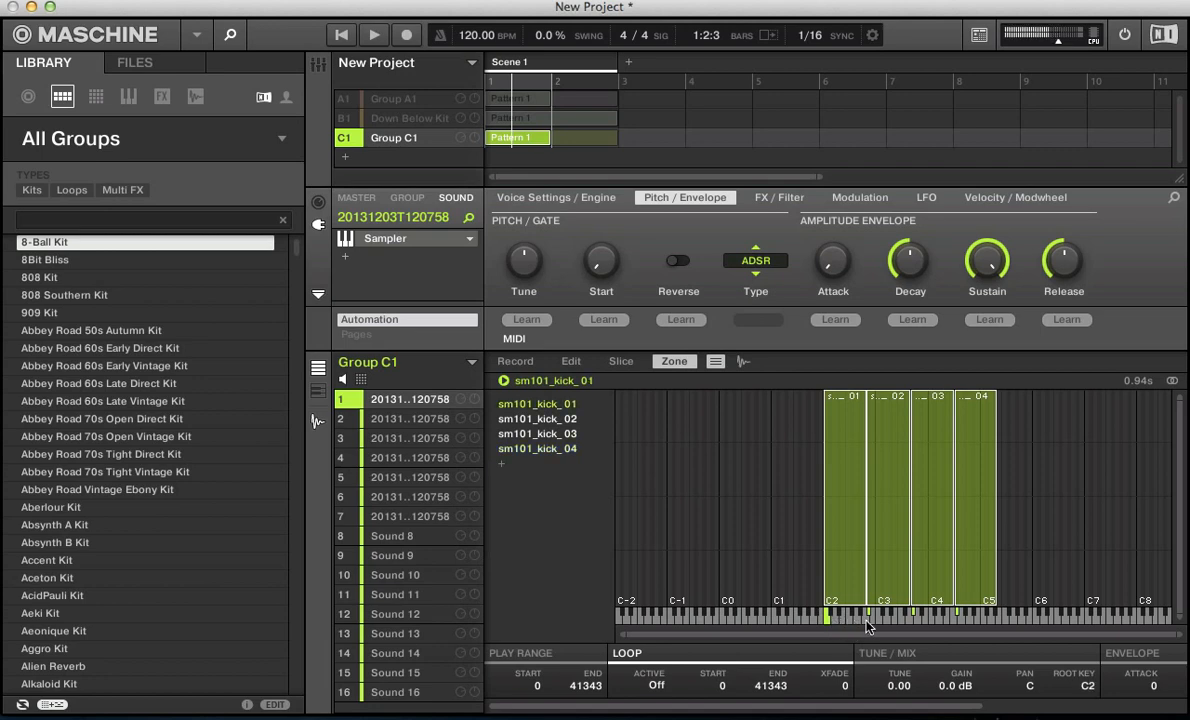
pyautogui.click(897, 621)
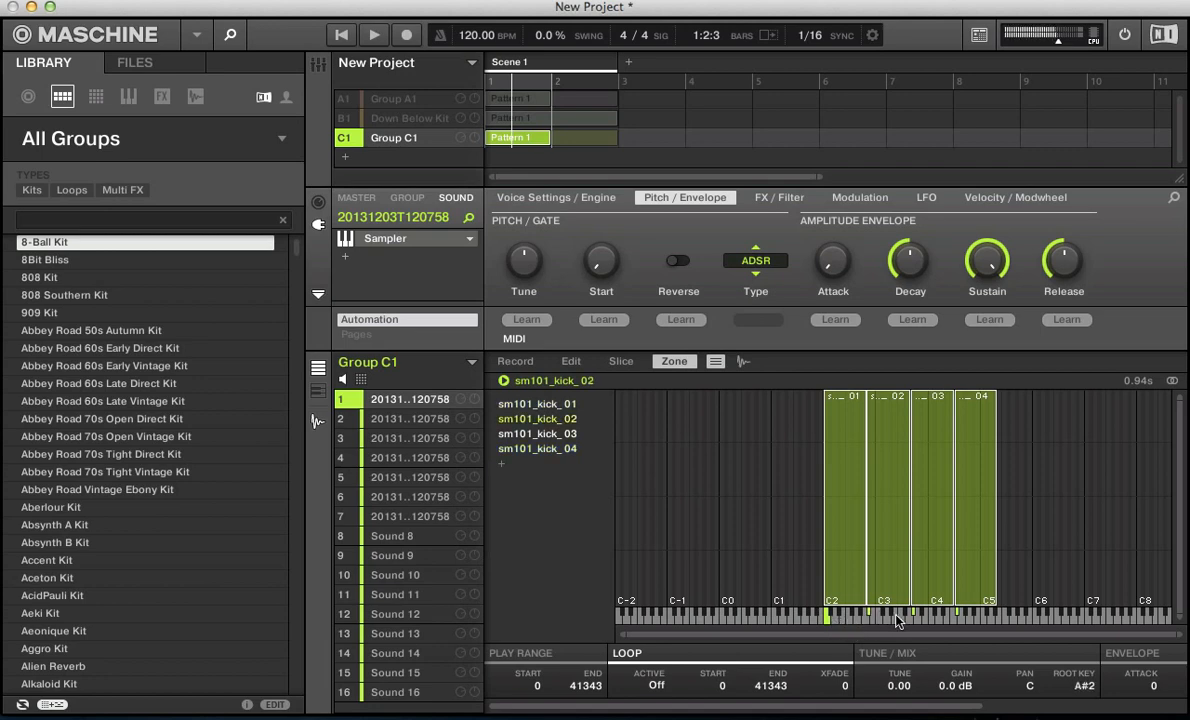
pyautogui.click(948, 622)
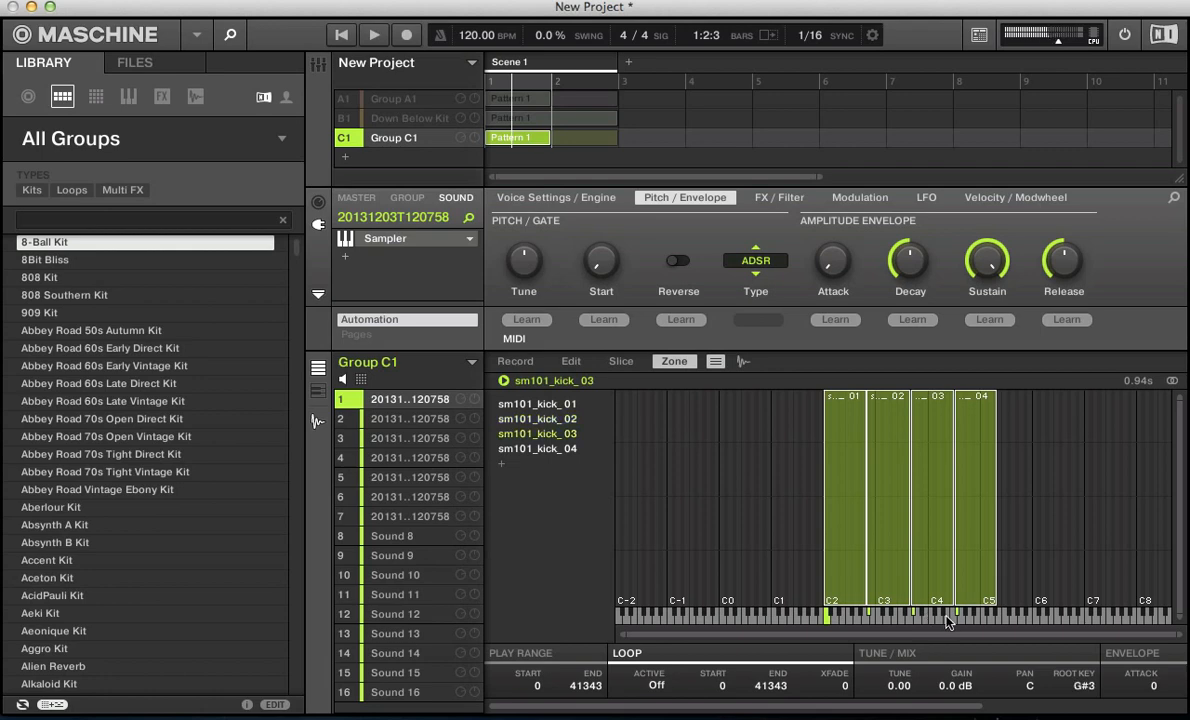
pyautogui.click(988, 622)
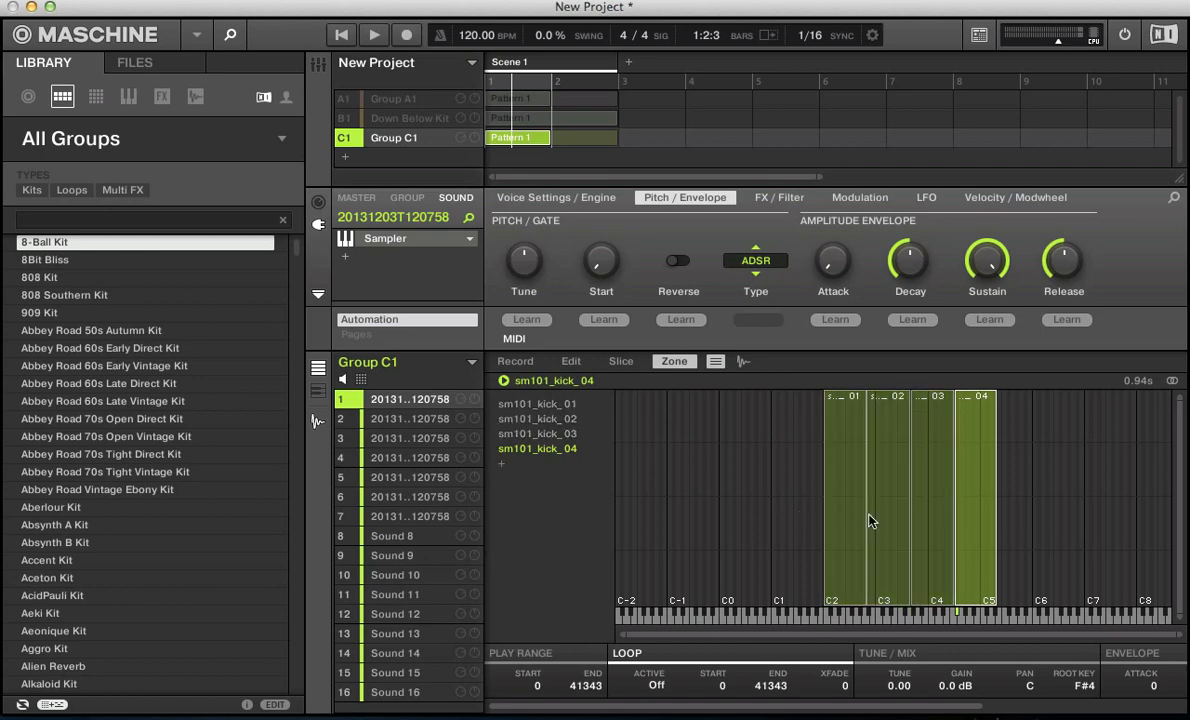
# Select all four kick zones and map them as a drum kit.
pyautogui.click(828, 548)
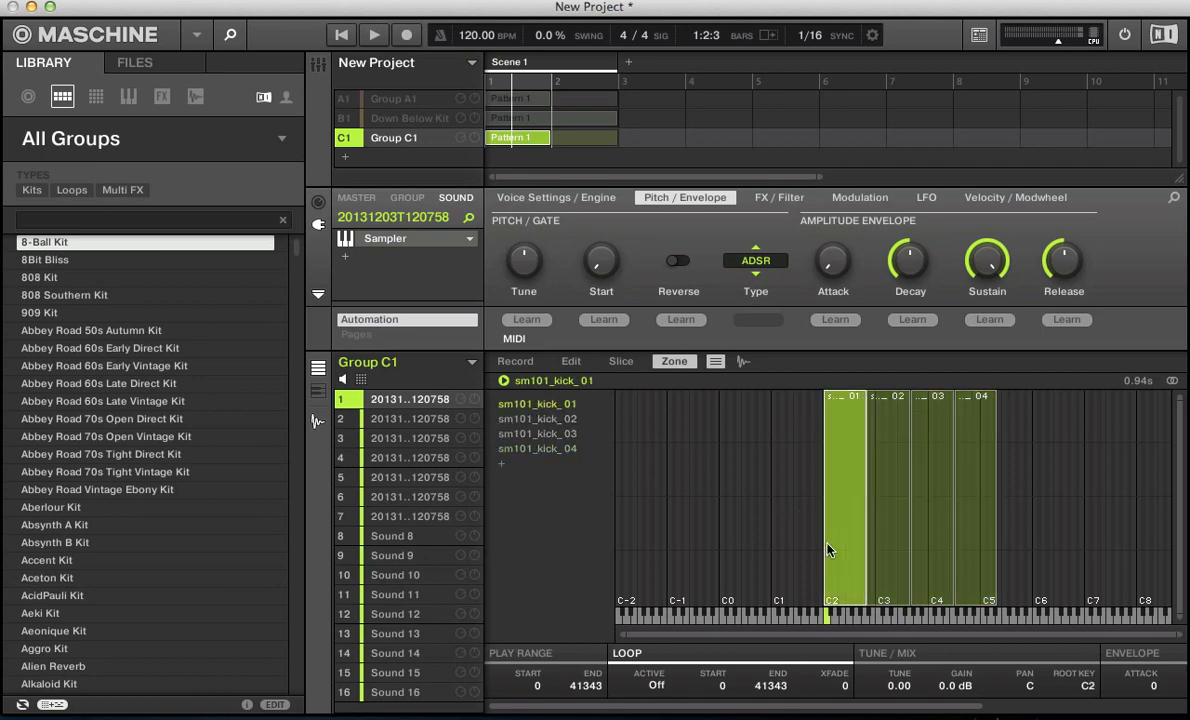
pyautogui.keyDown('shift'); pyautogui.click(545, 452); pyautogui.keyUp('shift')
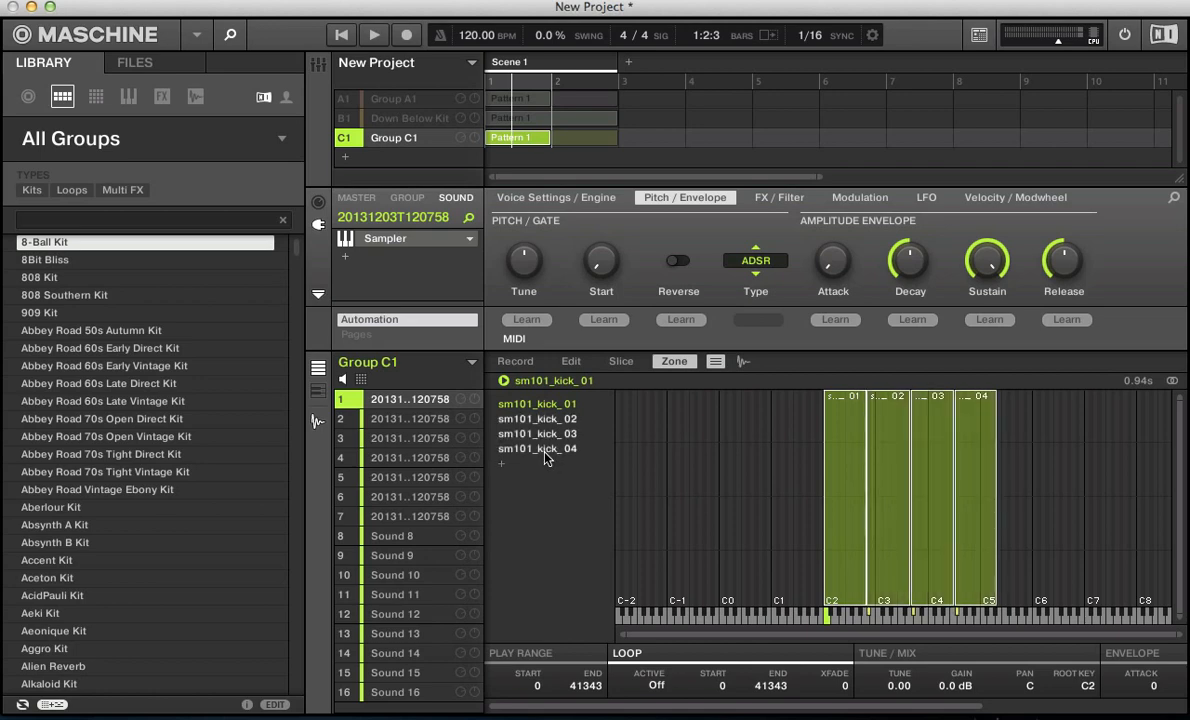
pyautogui.rightClick(842, 510)
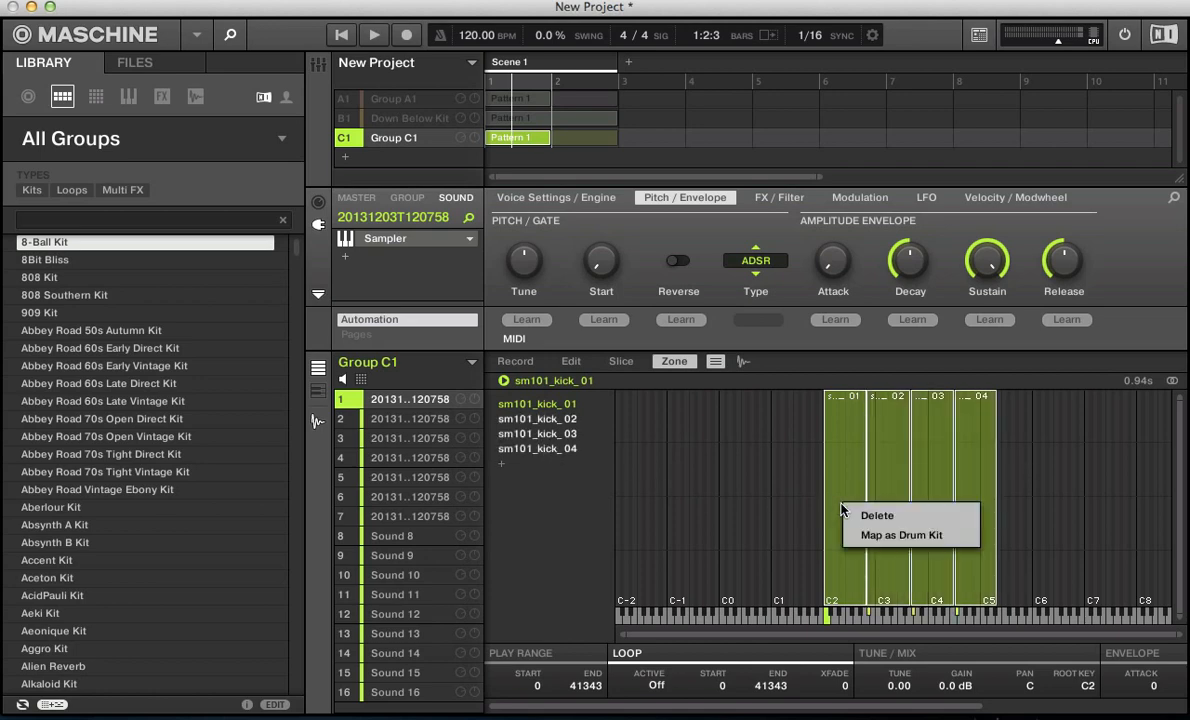
pyautogui.click(880, 535)
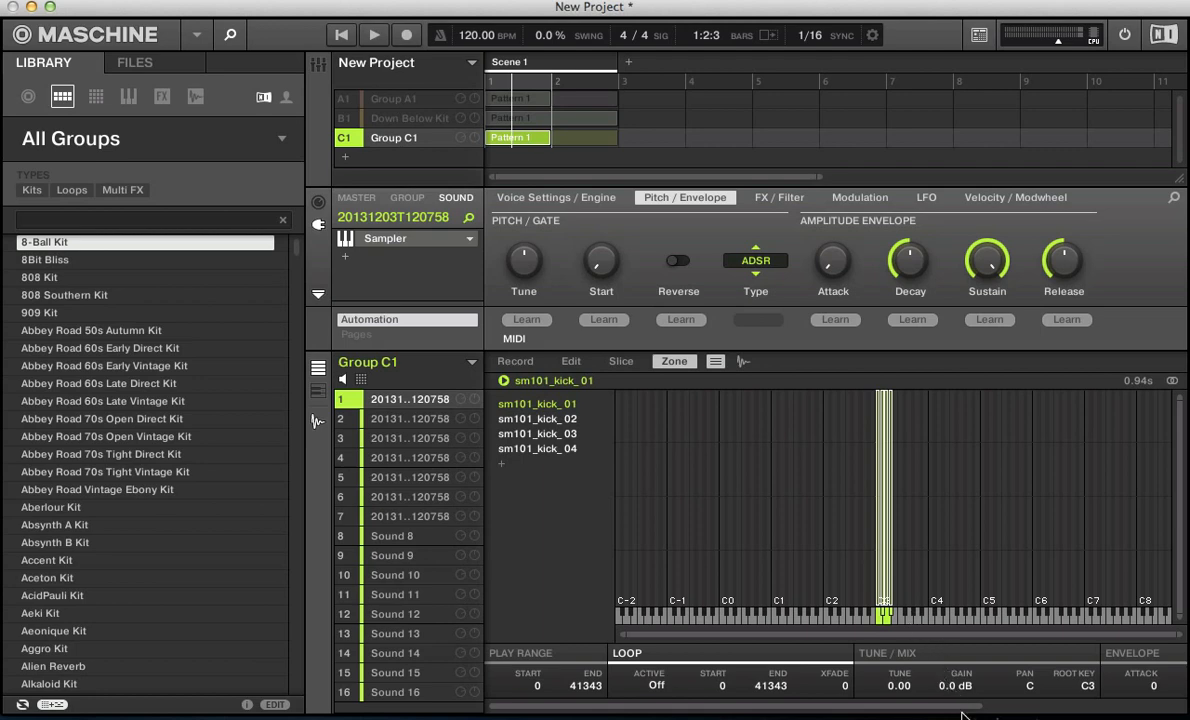
# Examine the key range mapping of the first kick zone, briefly comparing with the second sound.
pyautogui.hscroll(5, 985, 700)
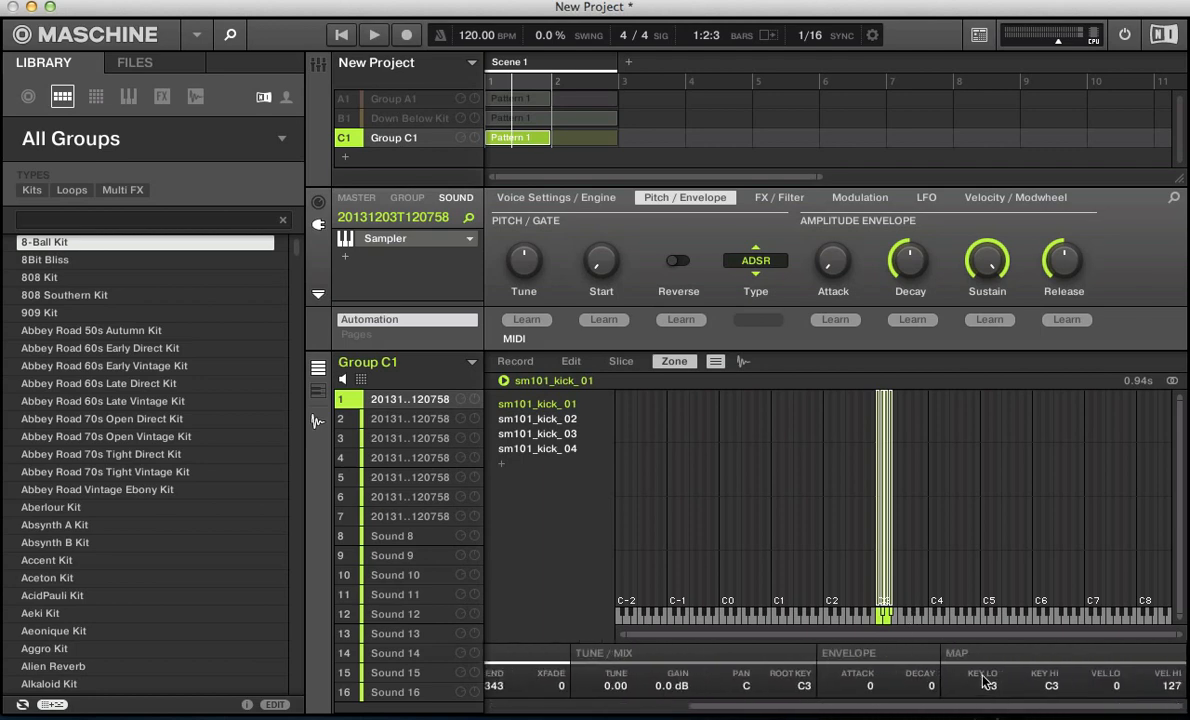
pyautogui.click(411, 419)
pyautogui.click(400, 402)
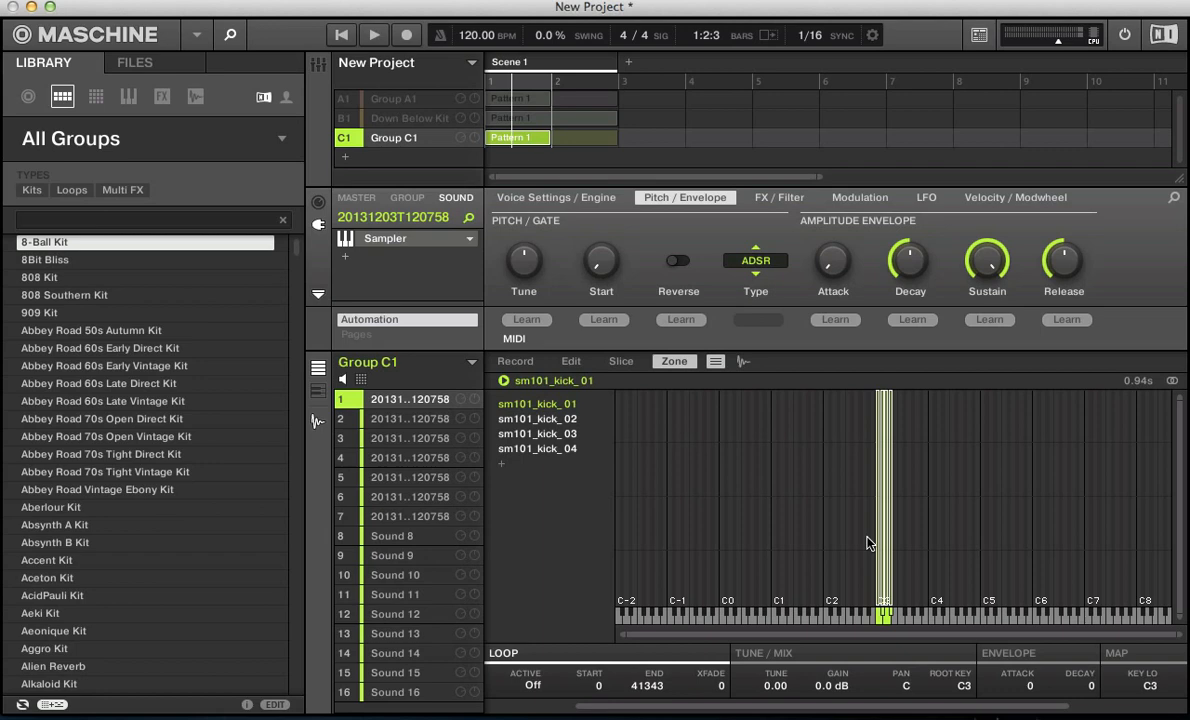
# Review the sampler's Edit, Slice and Zone views for the first sound, and return to the Record view.
pyautogui.click(570, 361)
pyautogui.click(621, 361)
pyautogui.click(674, 361)
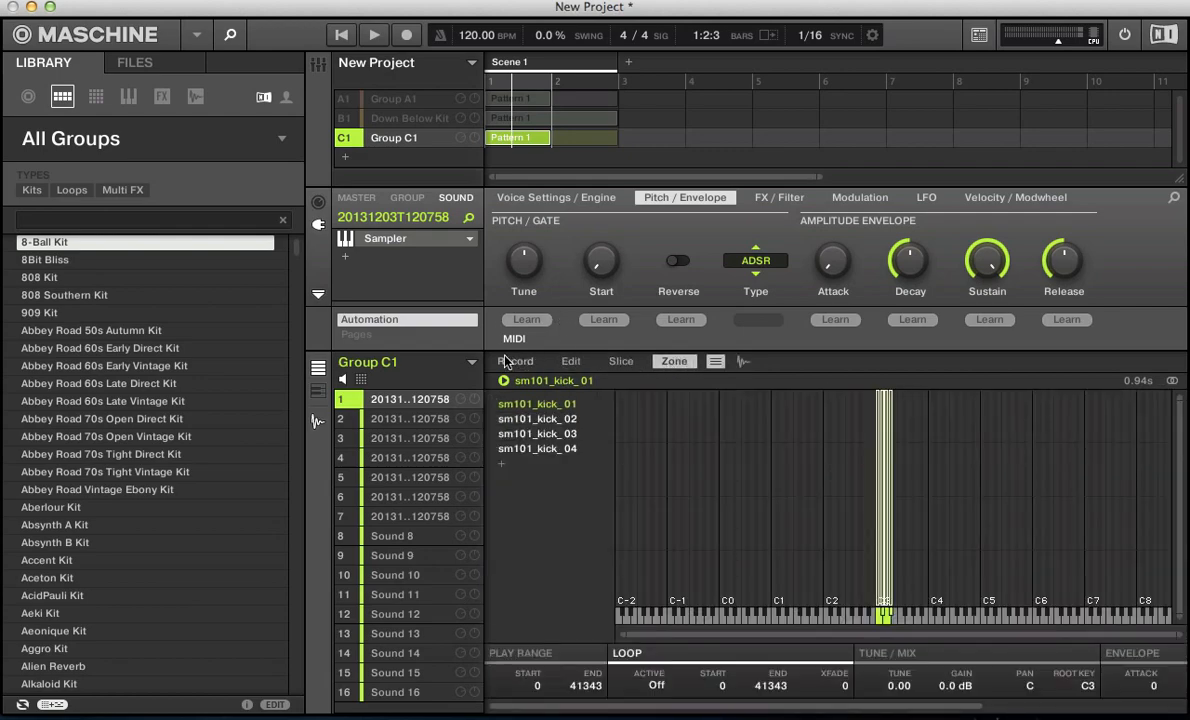
pyautogui.click(507, 362)
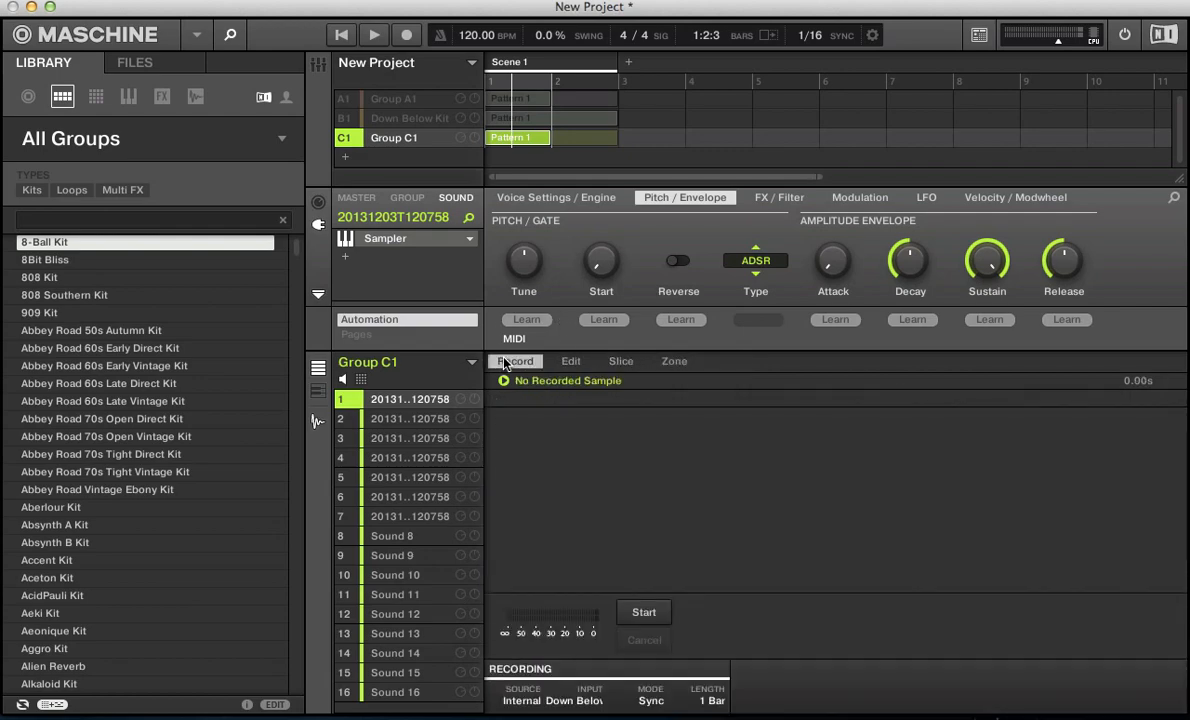